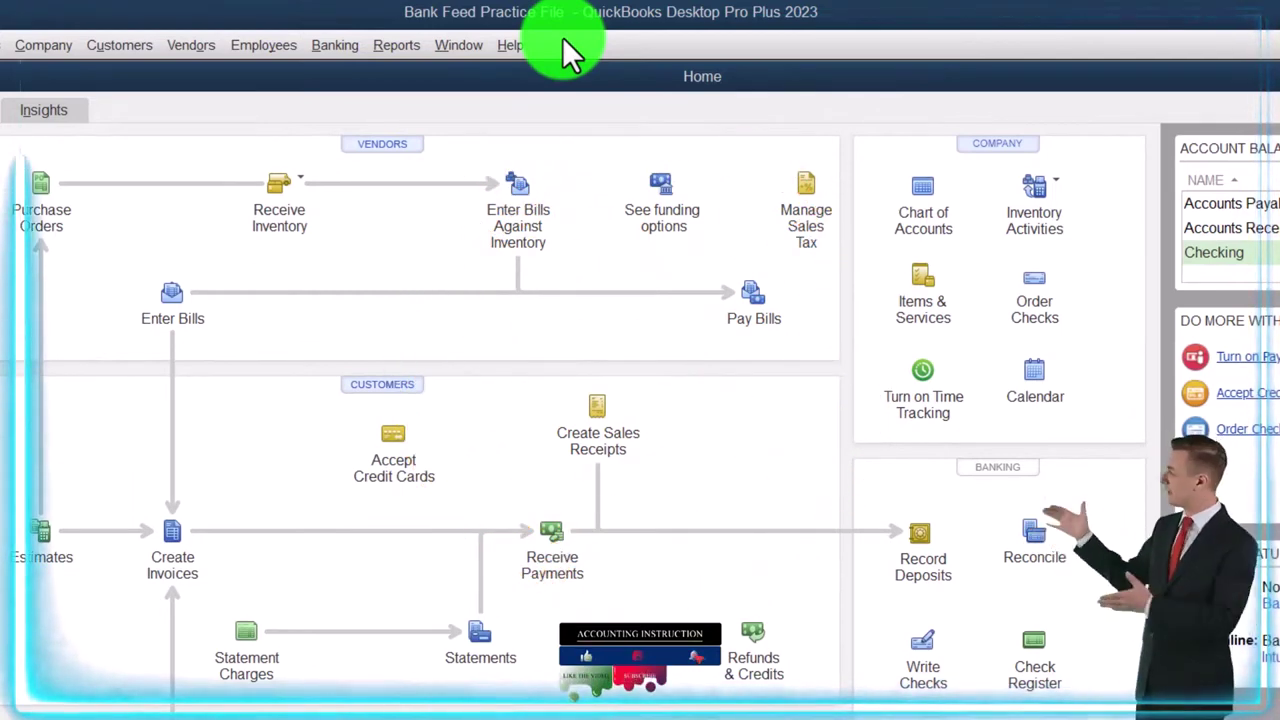
- Open the Profit & Loss Standard report
left_click(106, 47)
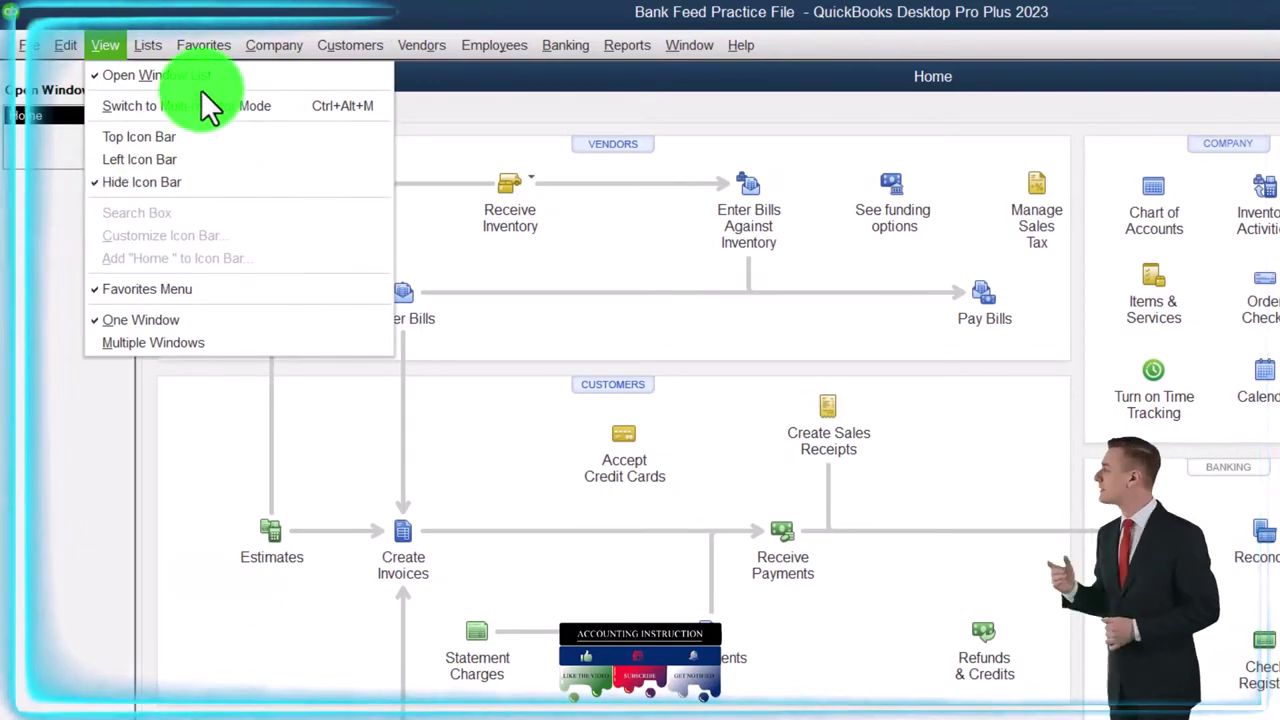
left_click(171, 182)
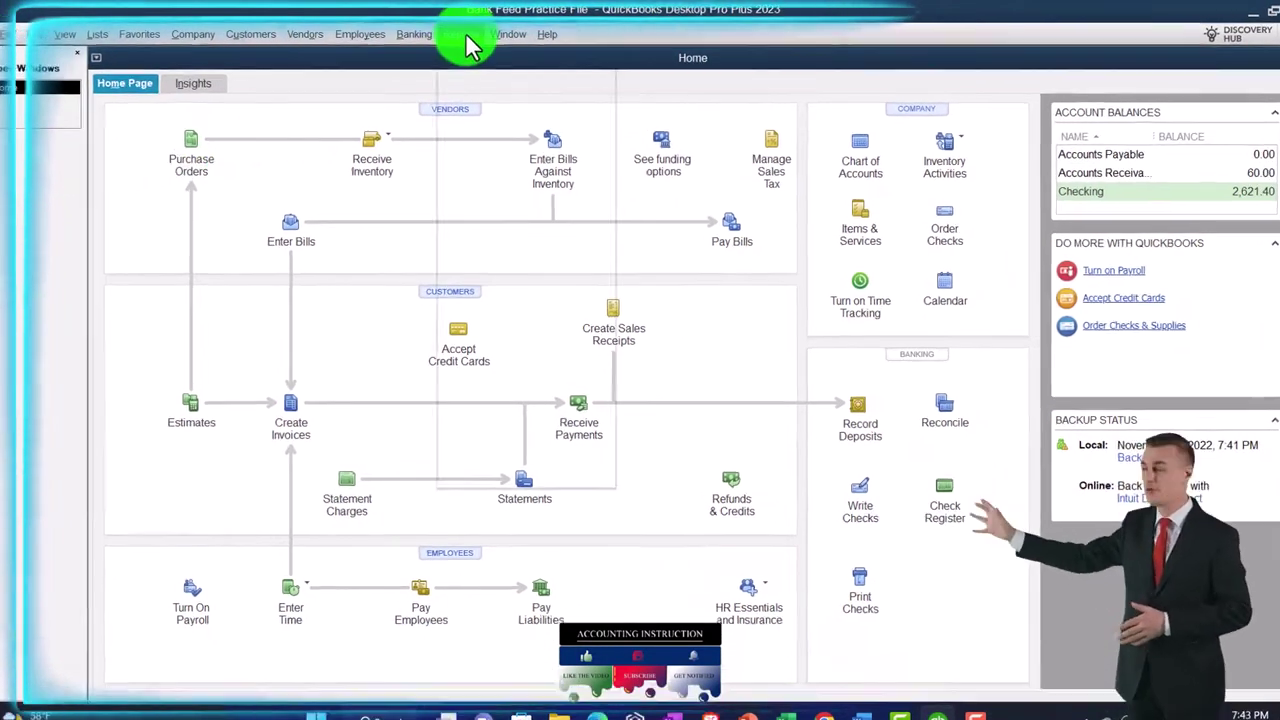
left_click(463, 36)
mouse_move(541, 182)
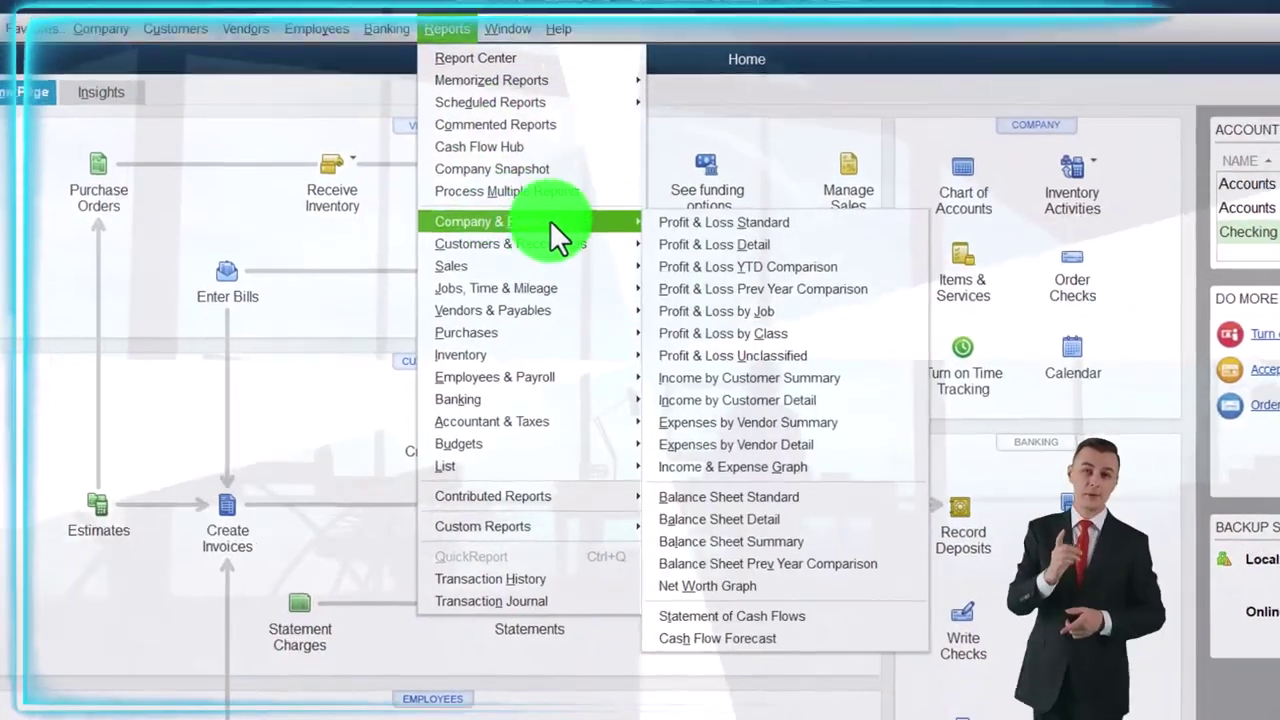
left_click(672, 222)
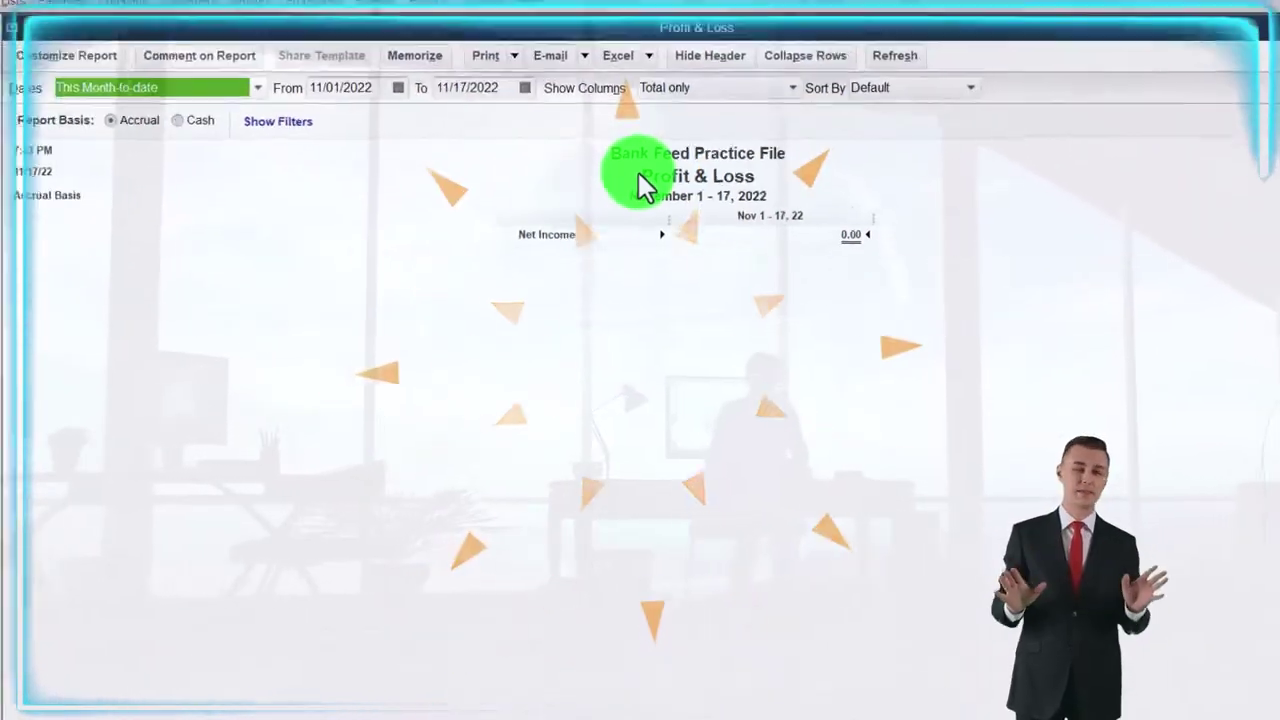
- Set the report period from 01/01/2022 to 12/31/2022
key("Tab")
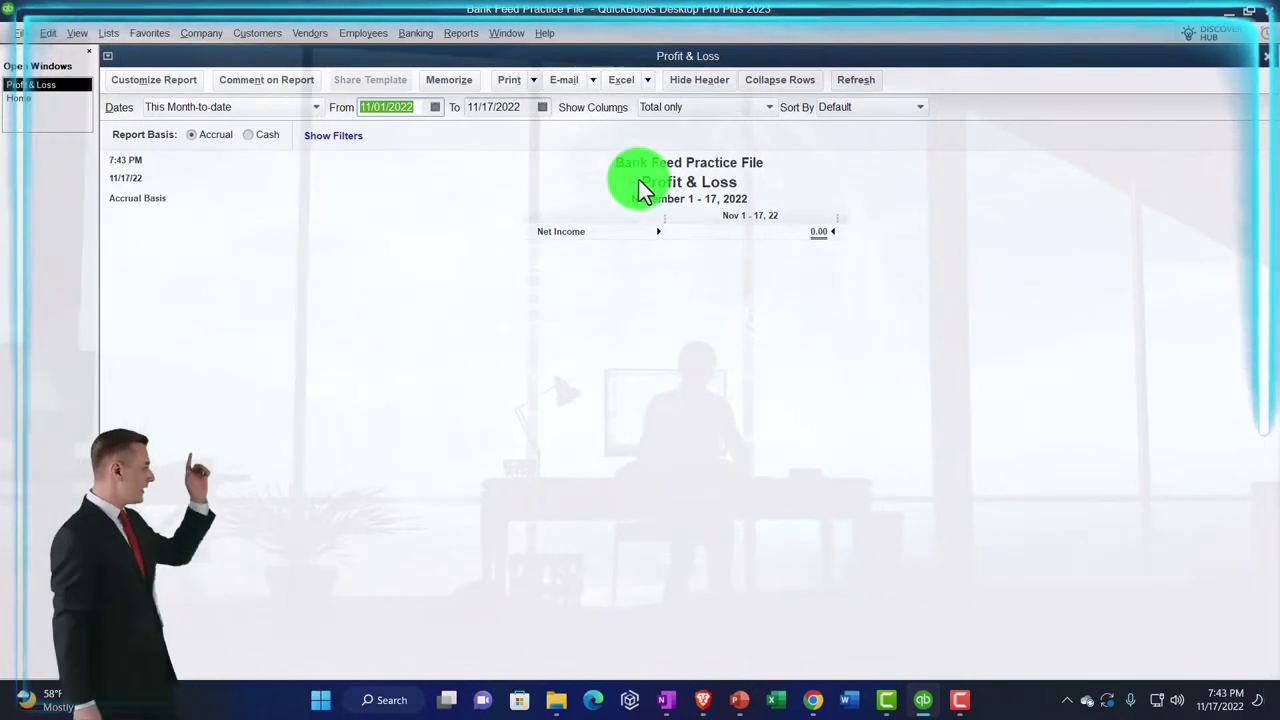
type("01/01/22")
key("Tab")
type("1")
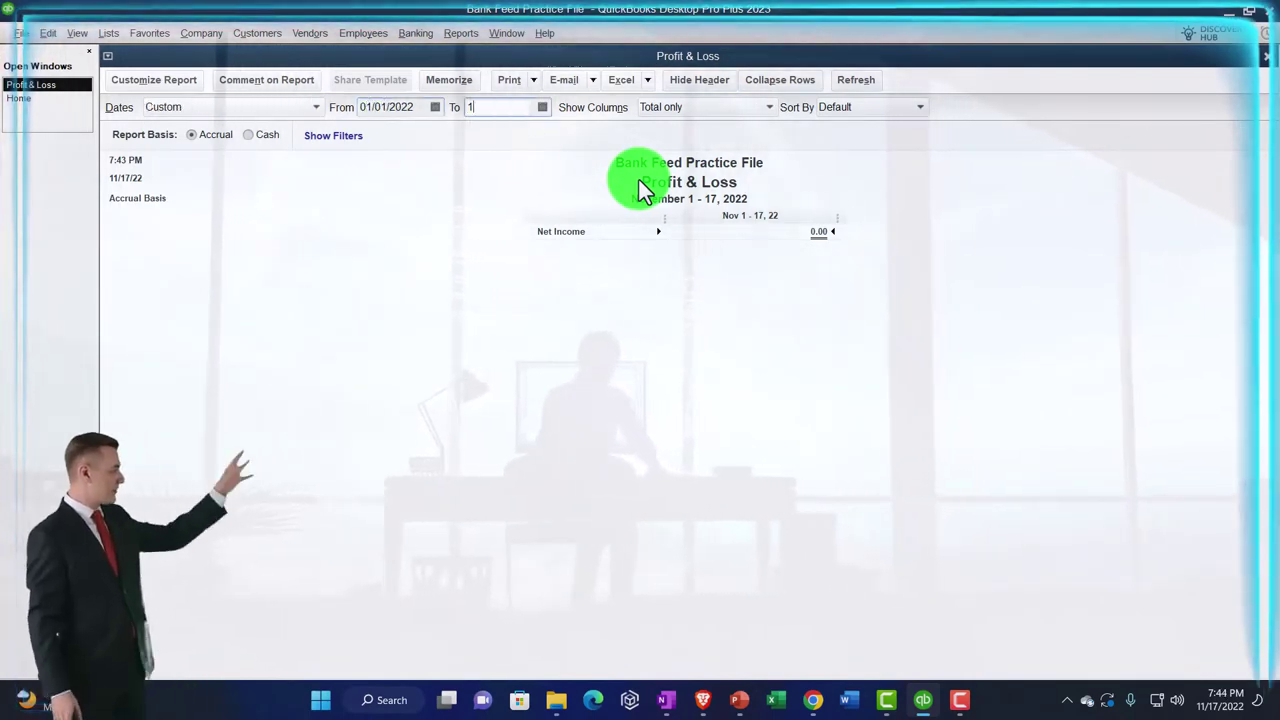
type("2/31/202")
key("Tab")
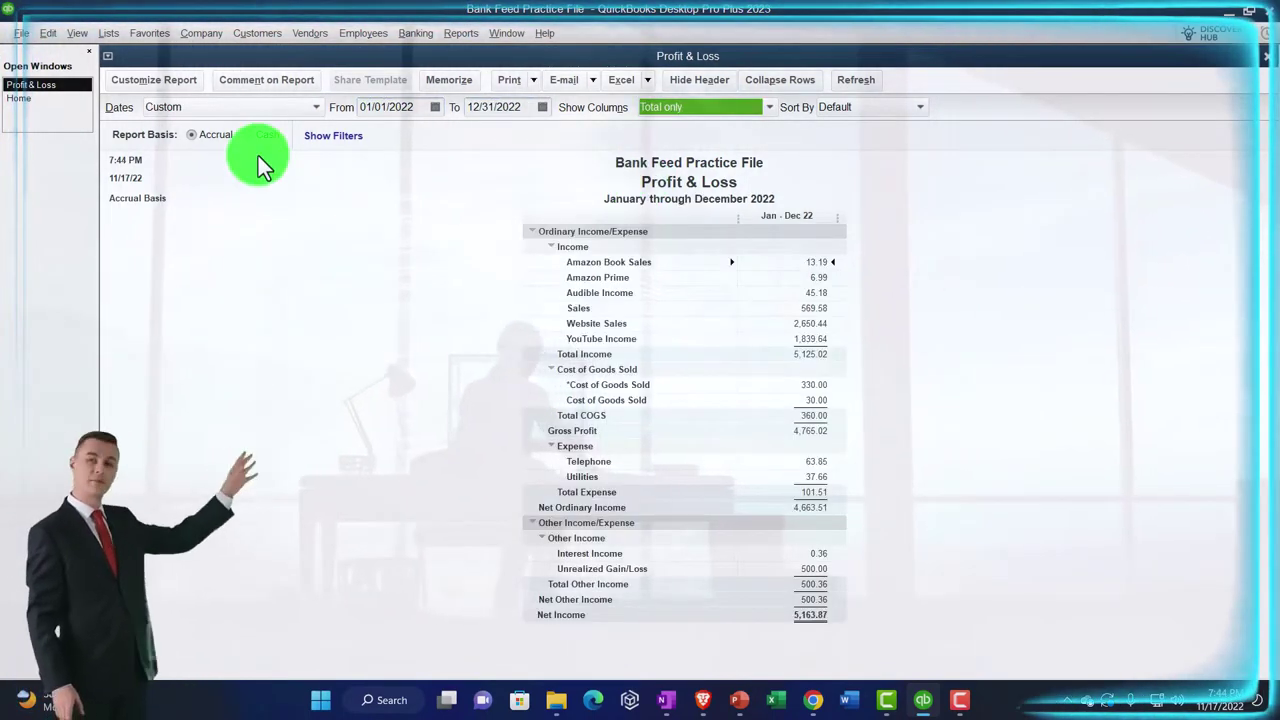
- Change the column label font to size 14, apply it to all related text, and confirm
left_click(193, 85)
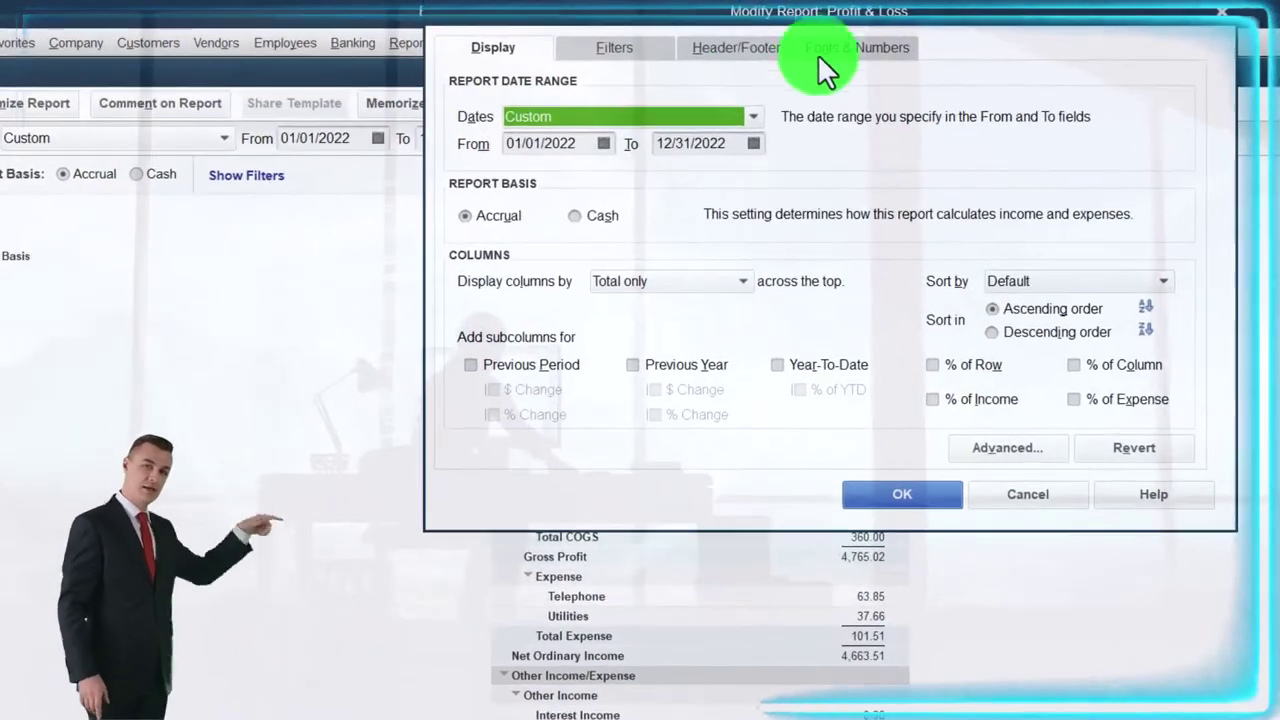
left_click(836, 49)
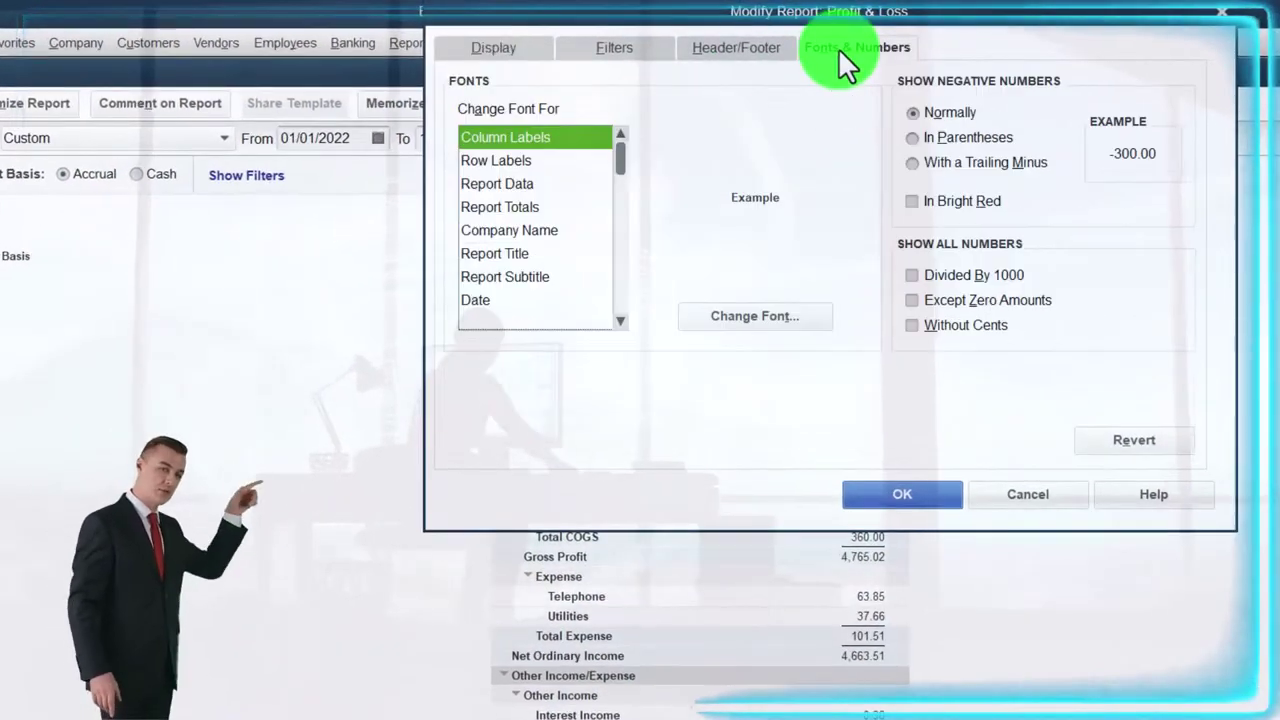
left_click(817, 315)
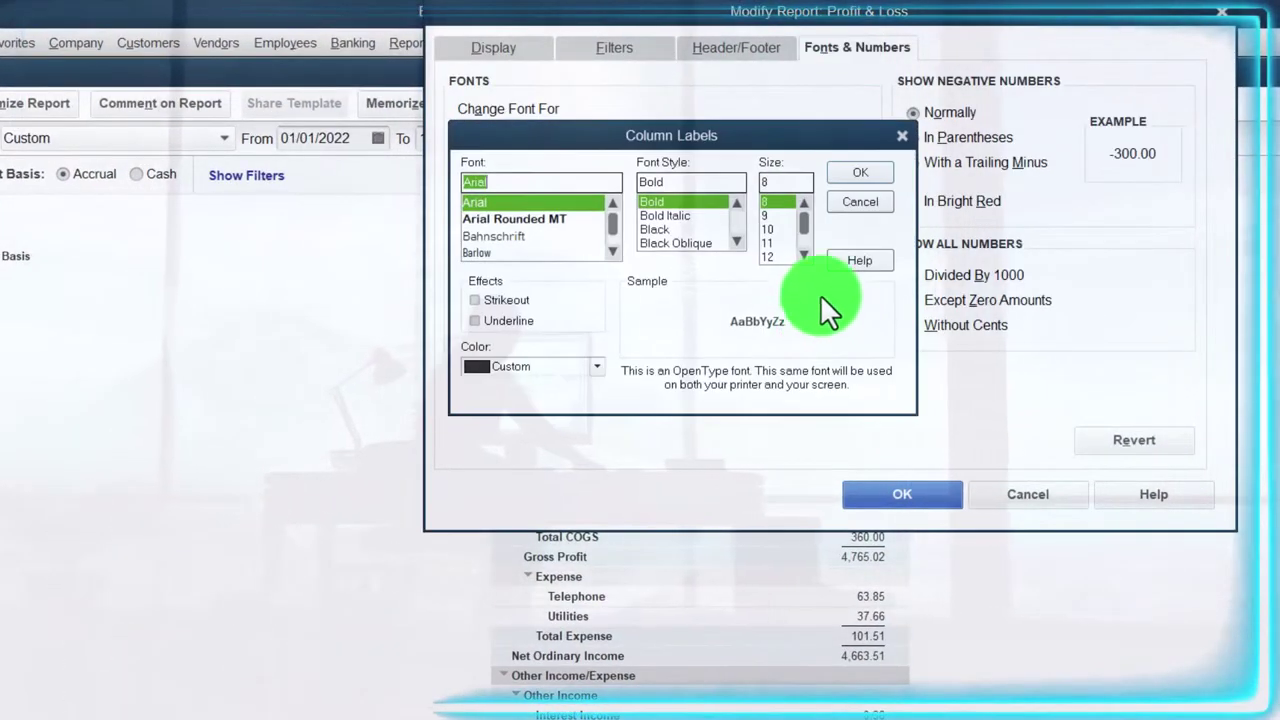
left_click(782, 254)
left_click(840, 174)
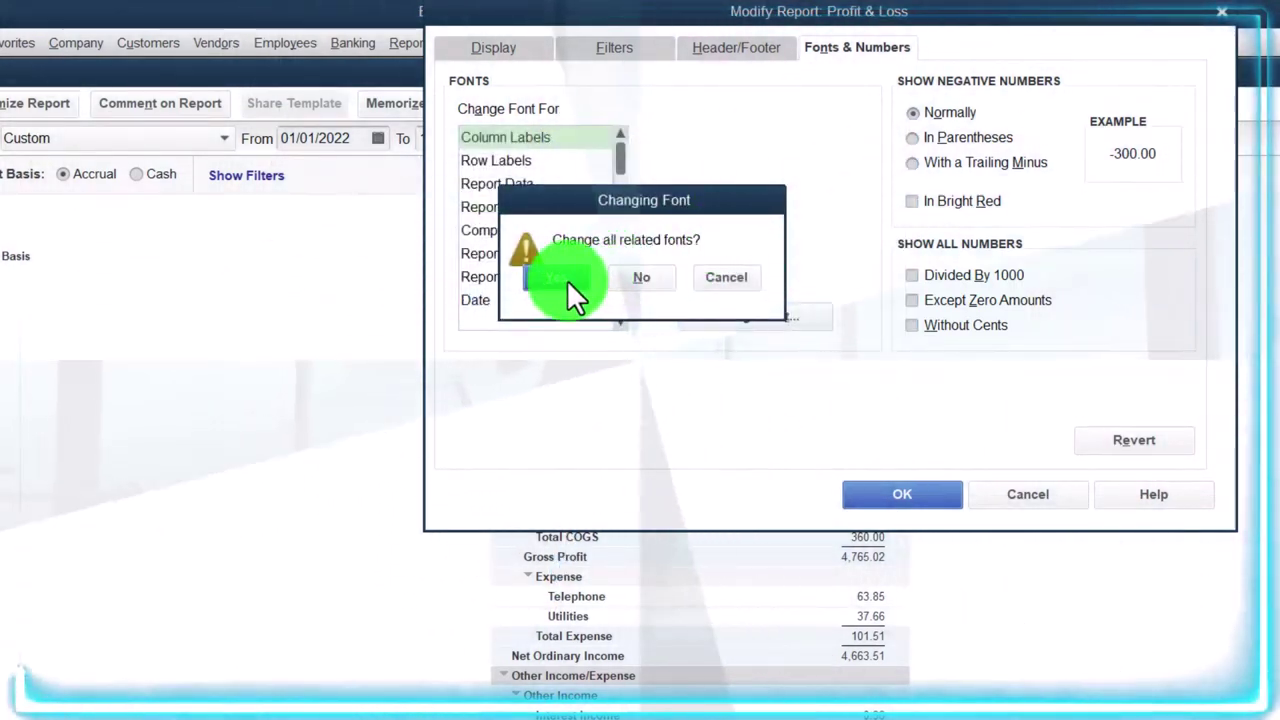
left_click(567, 280)
left_click(857, 490)
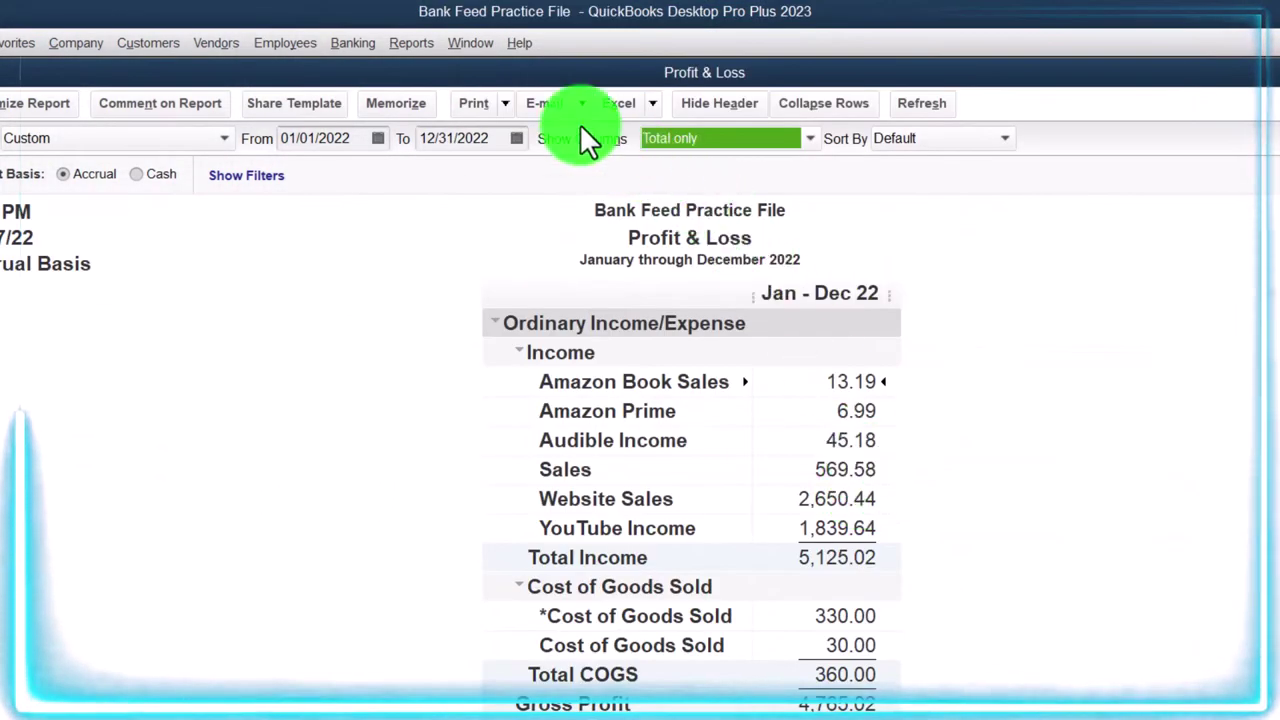
left_click(415, 43)
- Open the Balance Sheet Standard report and set its dates to 01/01/2022–12/31/2022
mouse_move(495, 226)
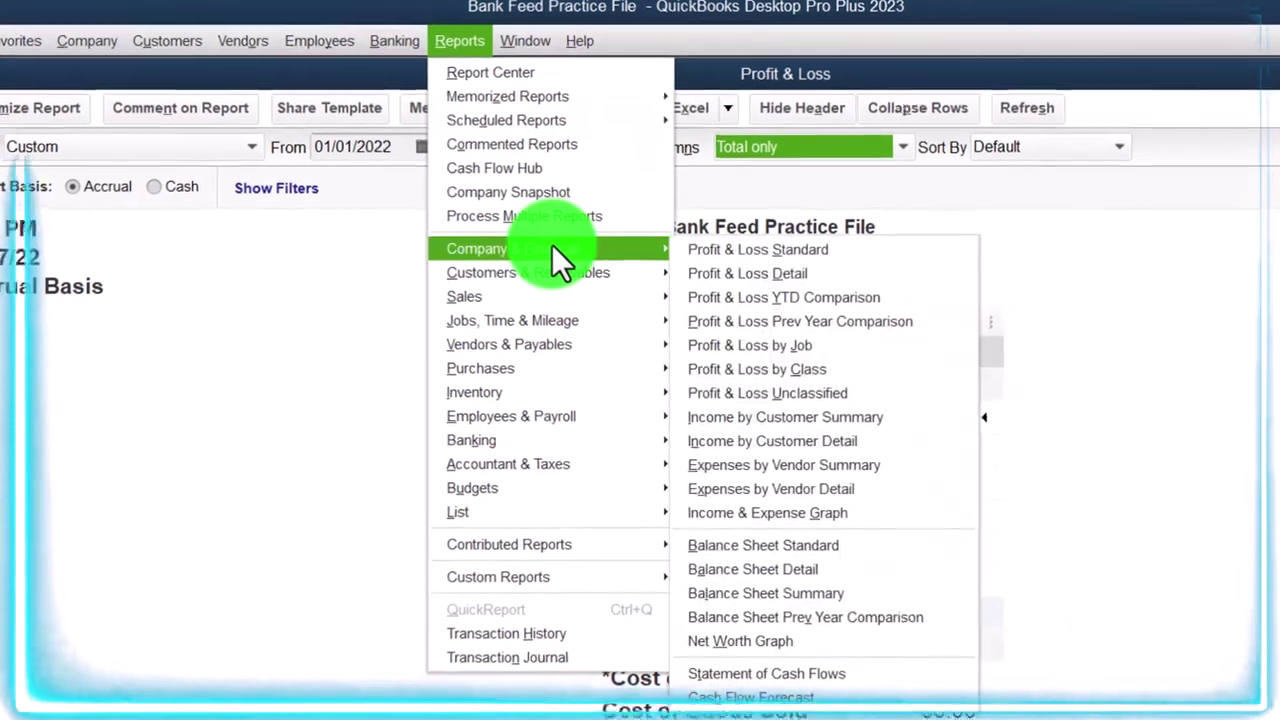
left_click(785, 547)
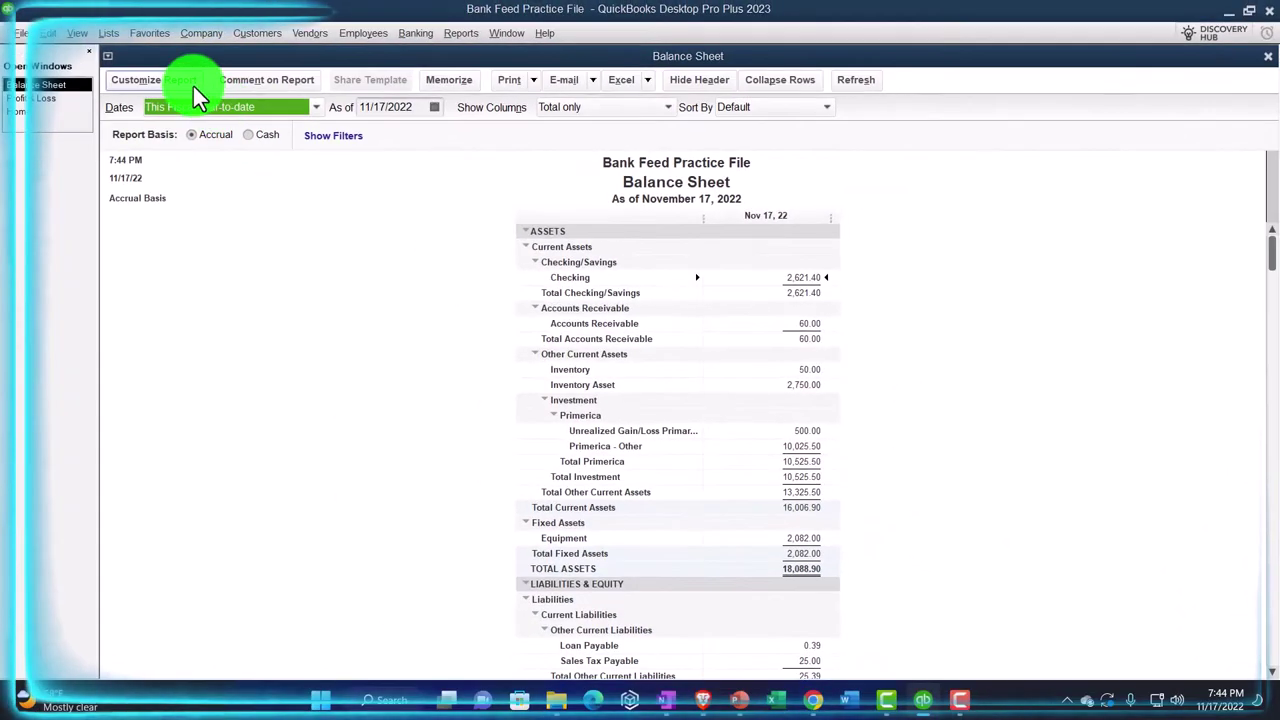
left_click(193, 86)
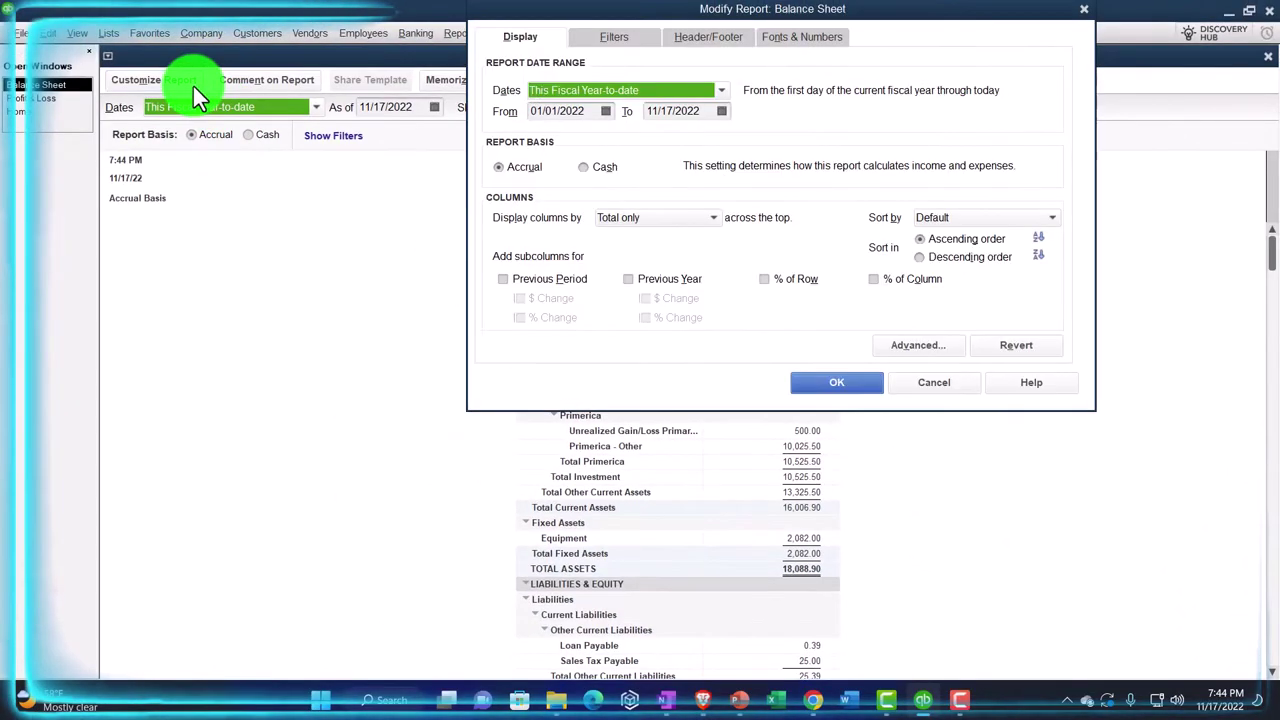
key("Tab")
type("010122")
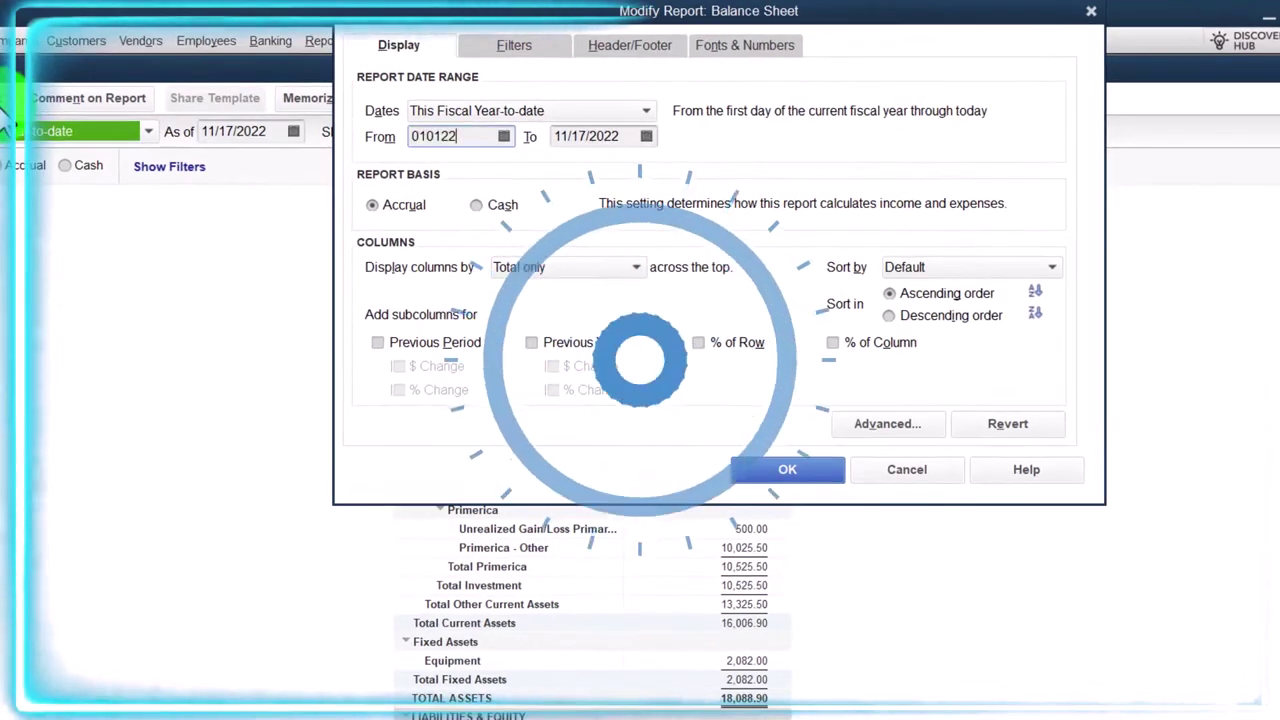
key("Tab")
type("1231")
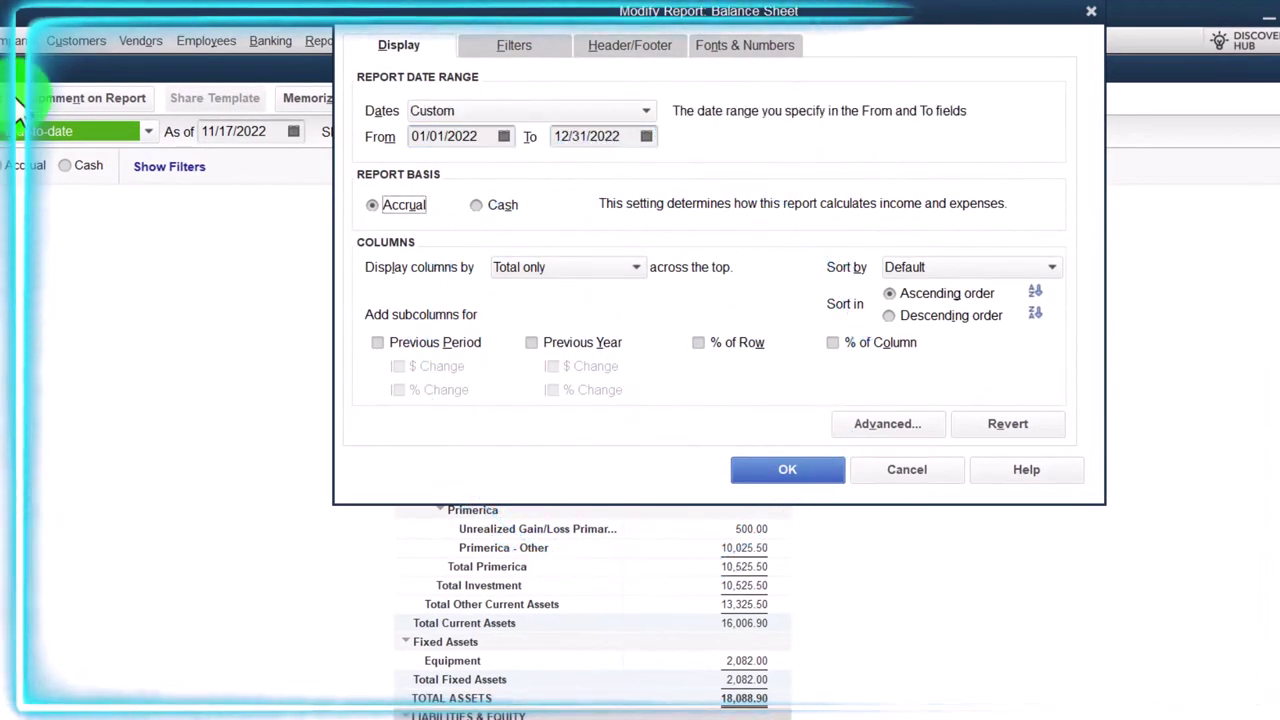
- Enlarge the column label font, apply it to all related text, and confirm
left_click(715, 47)
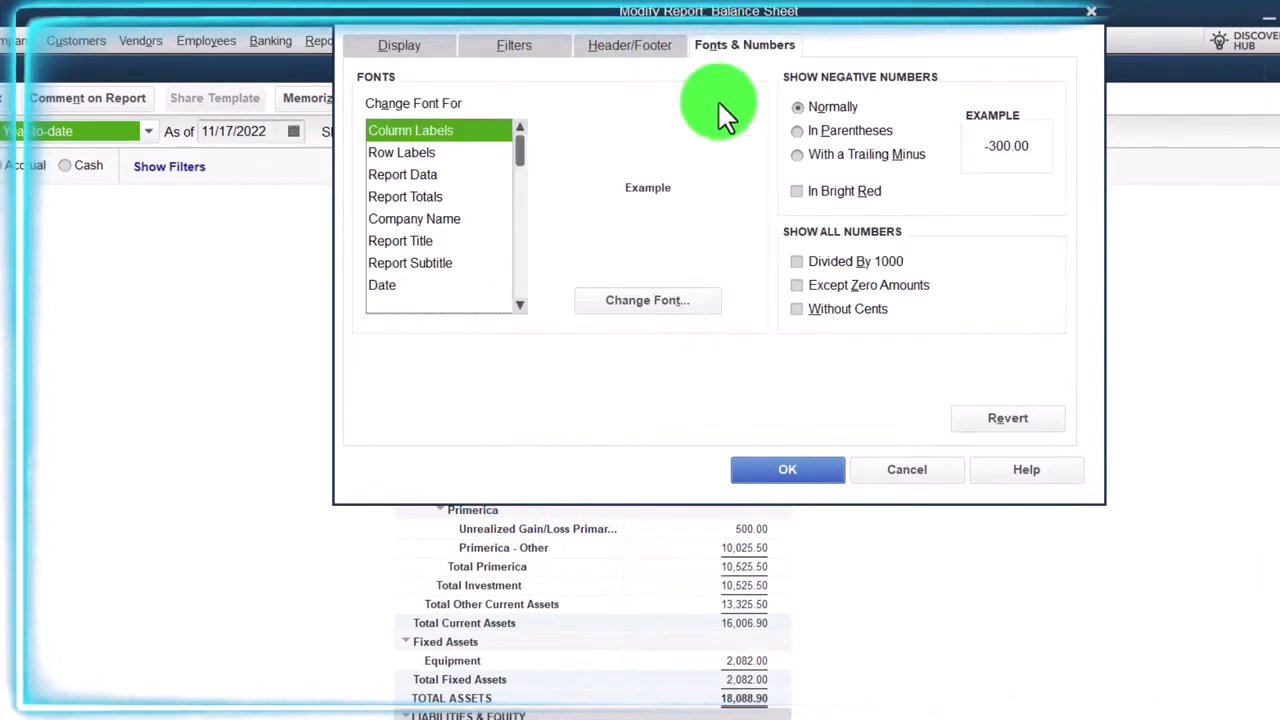
left_click(700, 300)
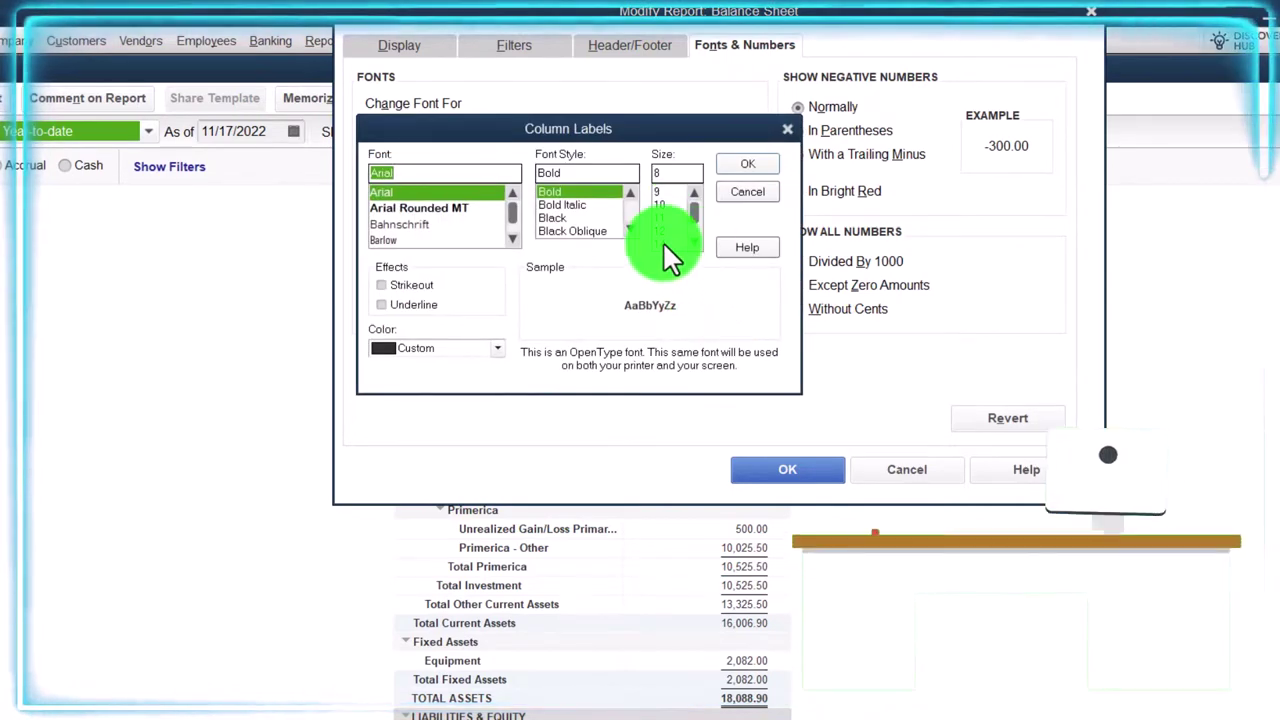
left_click(688, 220)
left_click(729, 163)
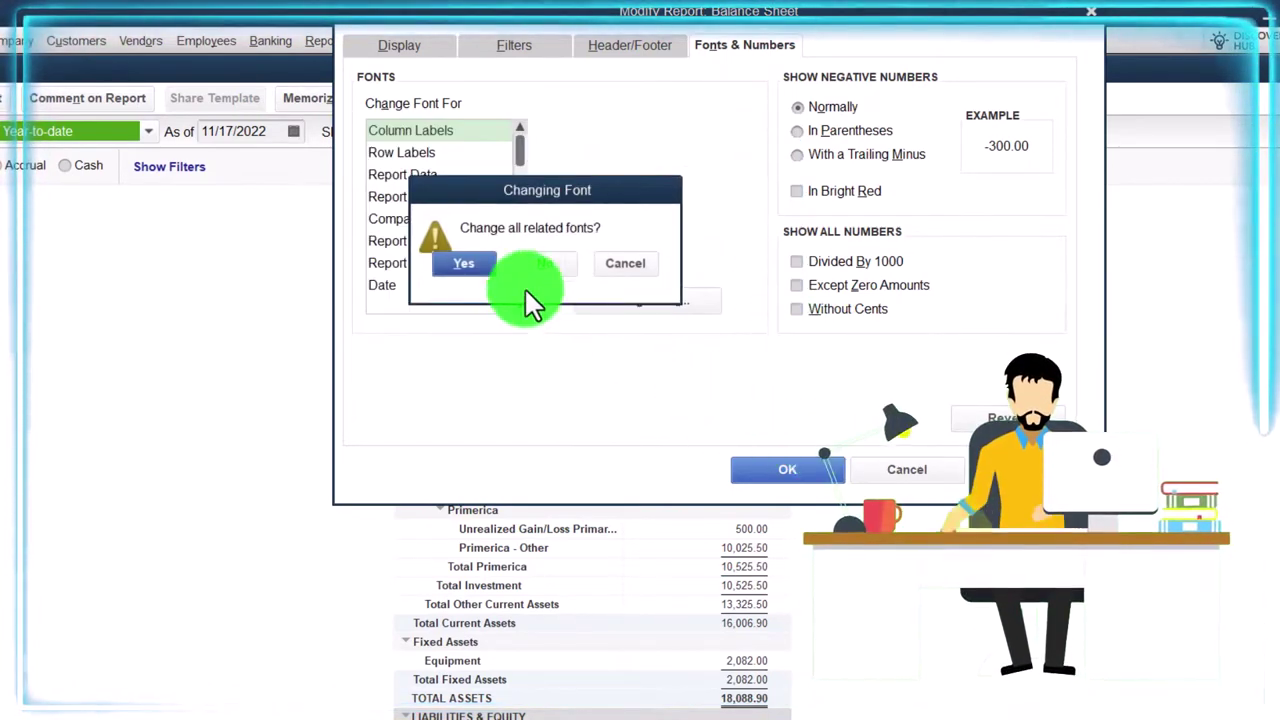
left_click(486, 270)
left_click(765, 466)
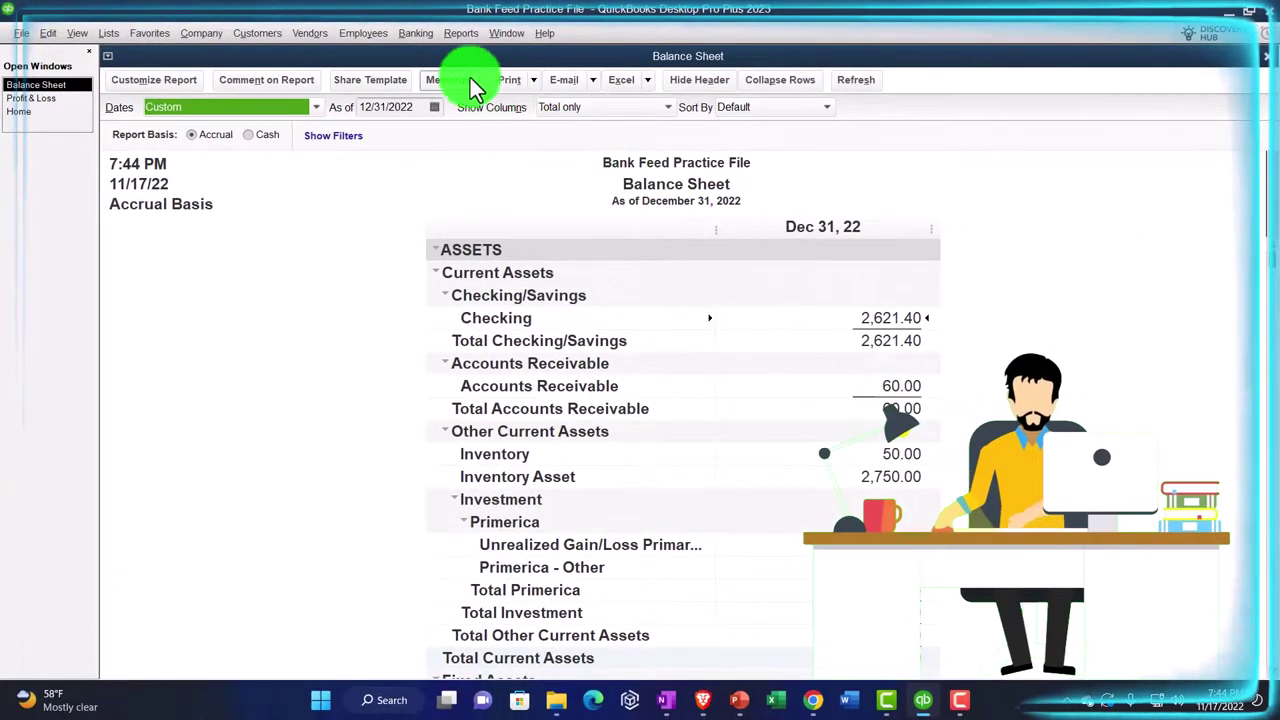
left_click(415, 33)
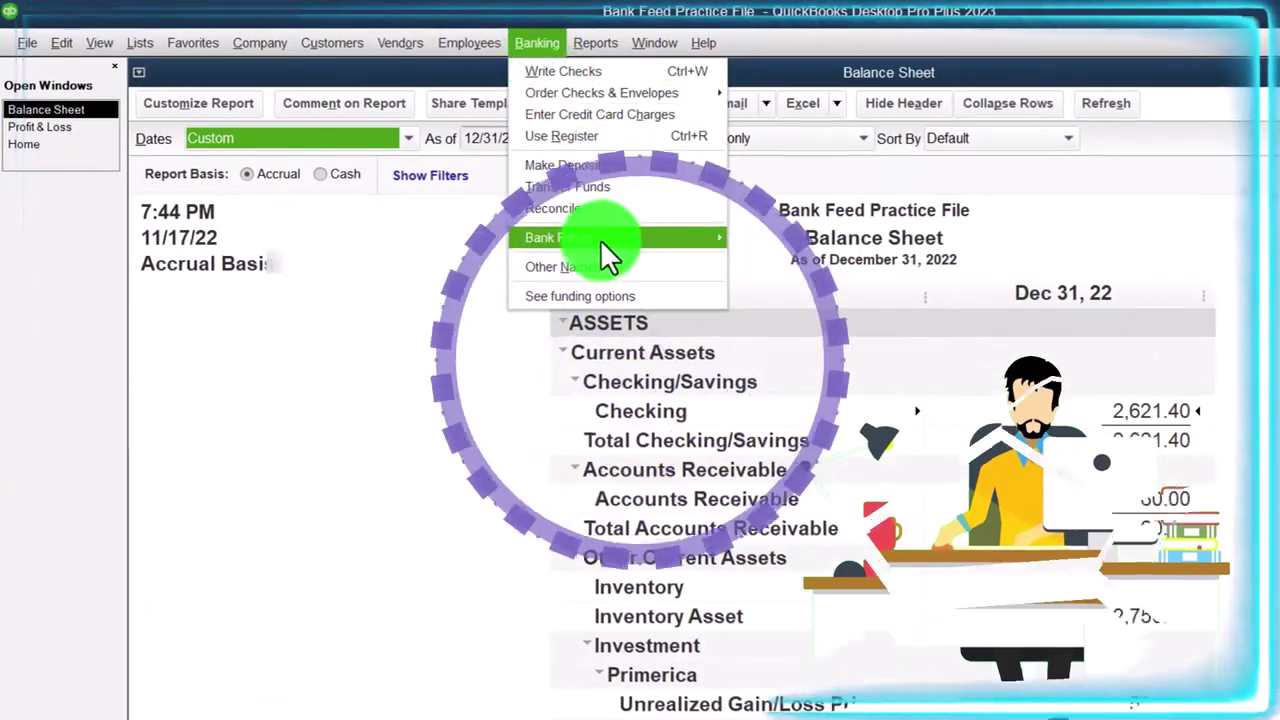
- Show unrecognized transactions in the Bank Feeds Center, sorted by deposit from largest to smallest
left_click(603, 242)
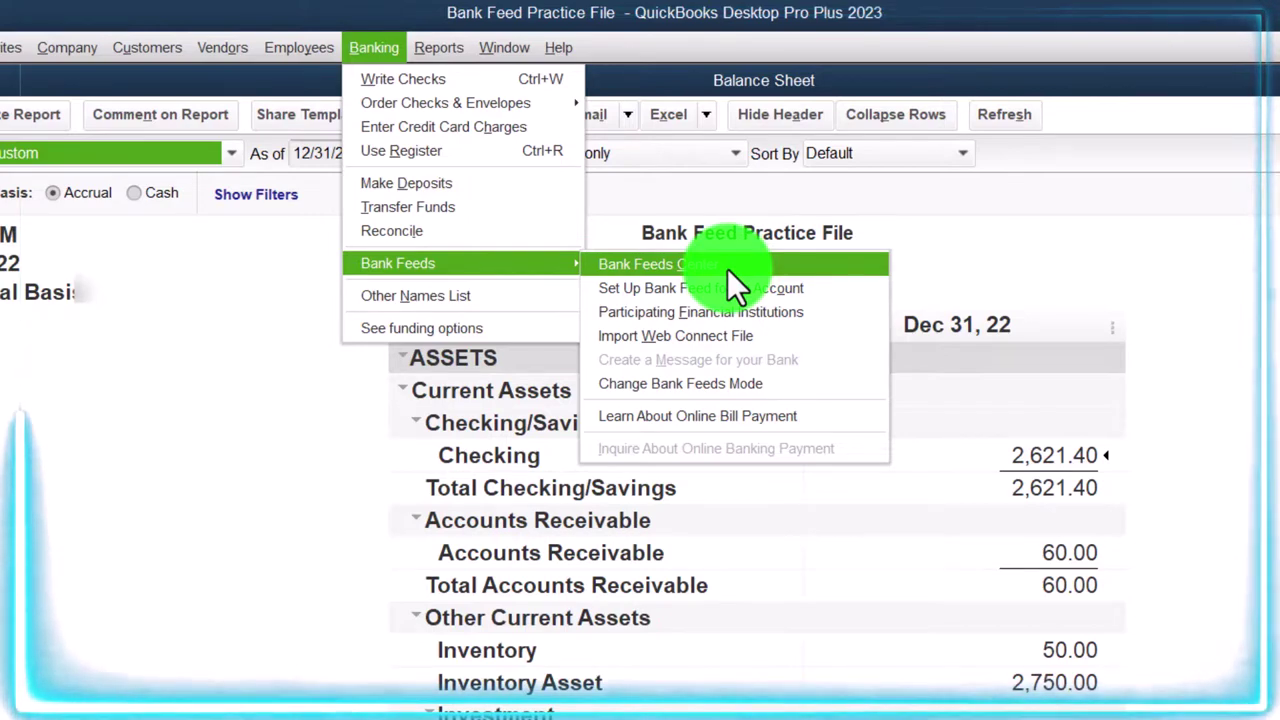
left_click(727, 269)
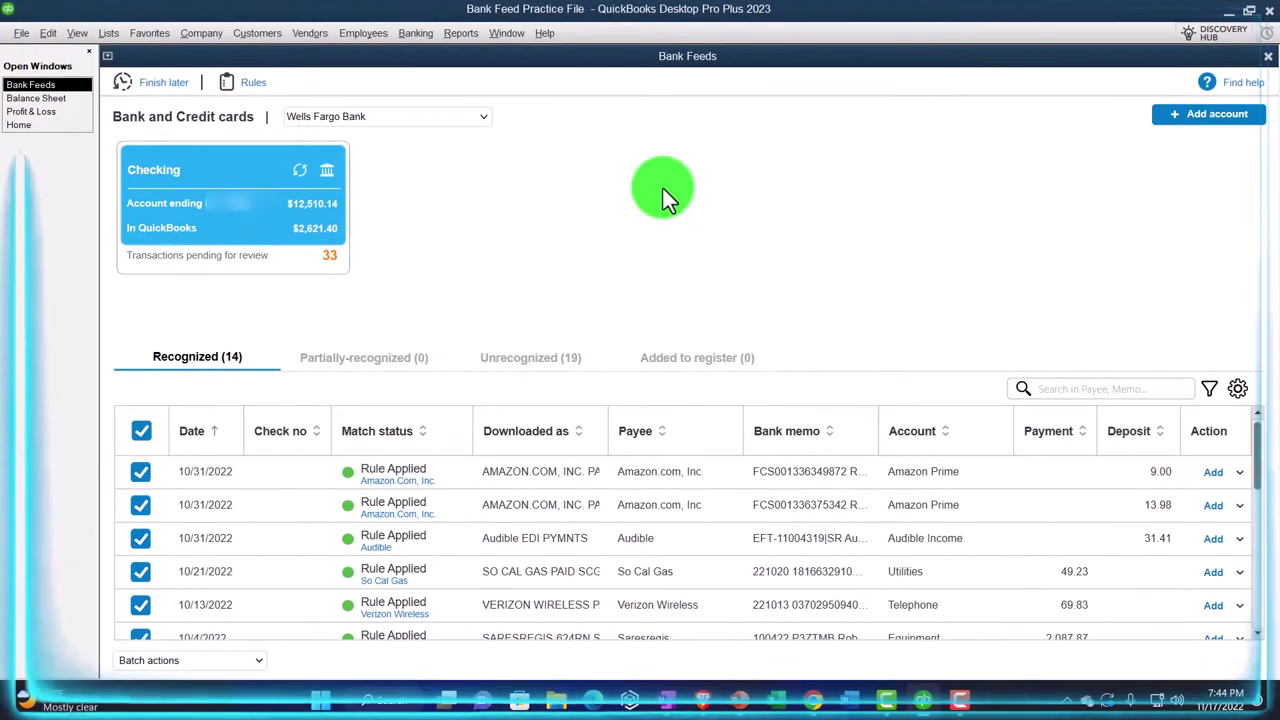
left_click(549, 356)
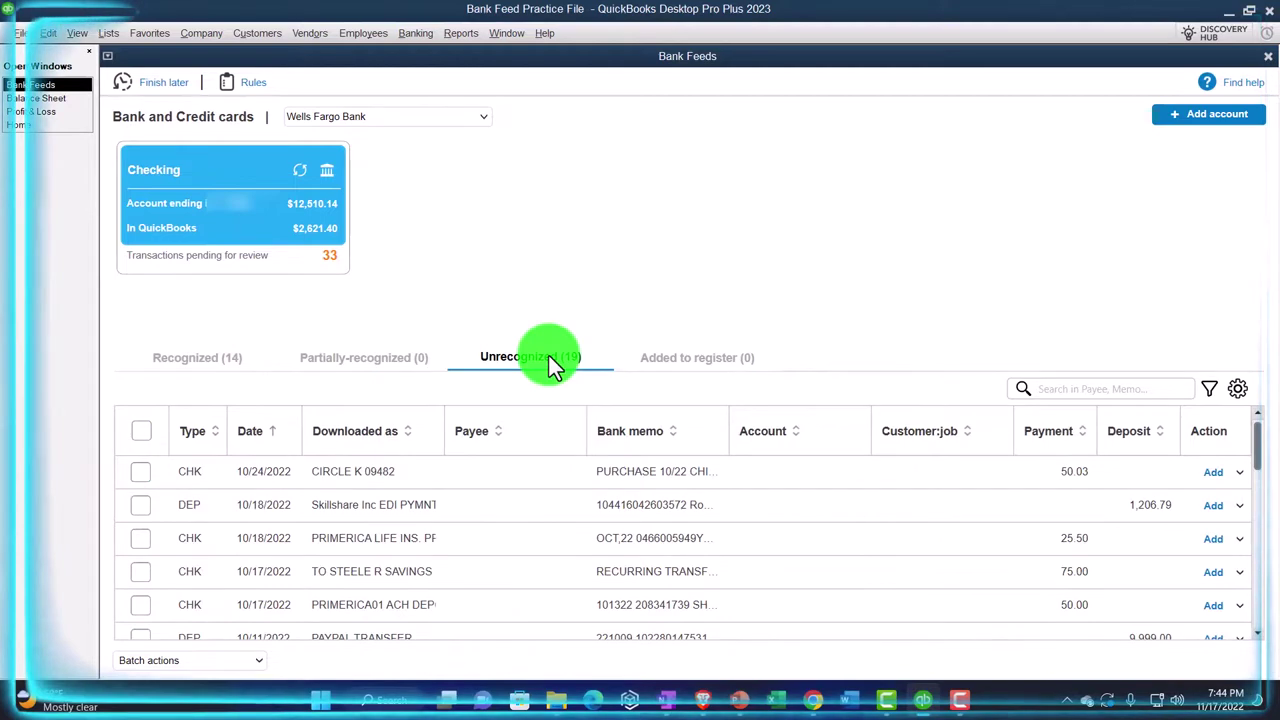
left_click(1129, 435)
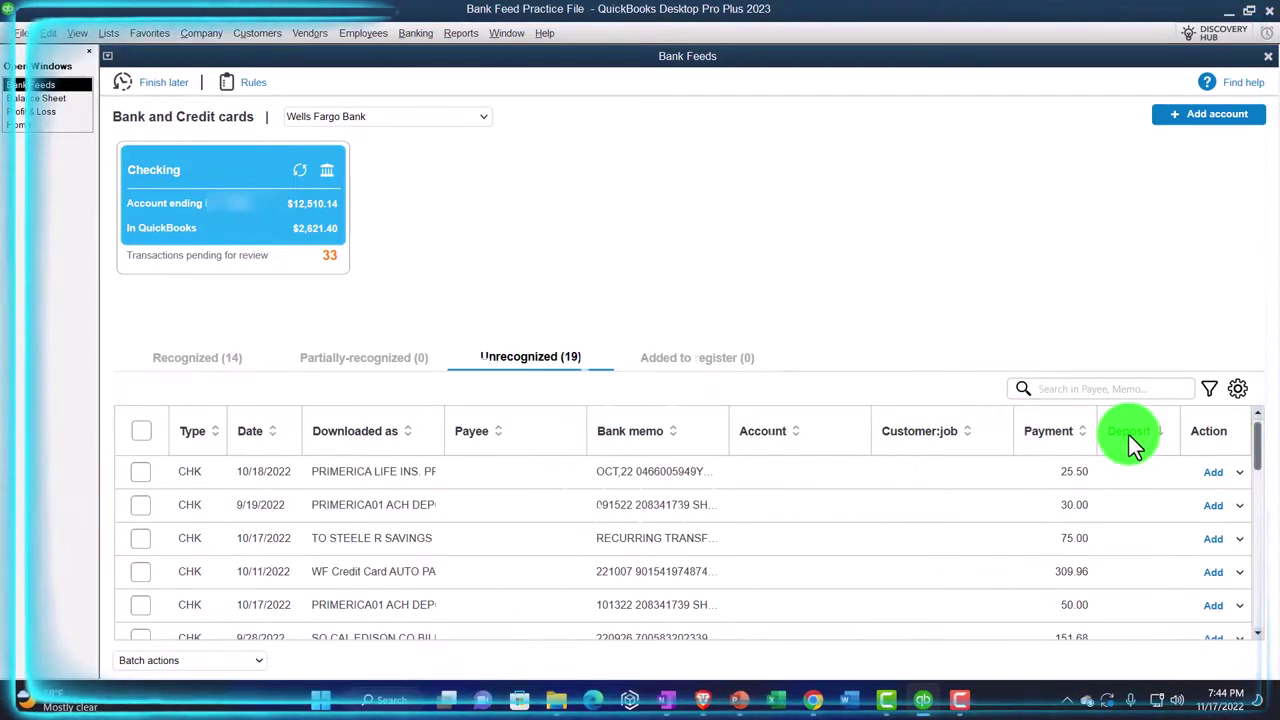
left_click(1129, 435)
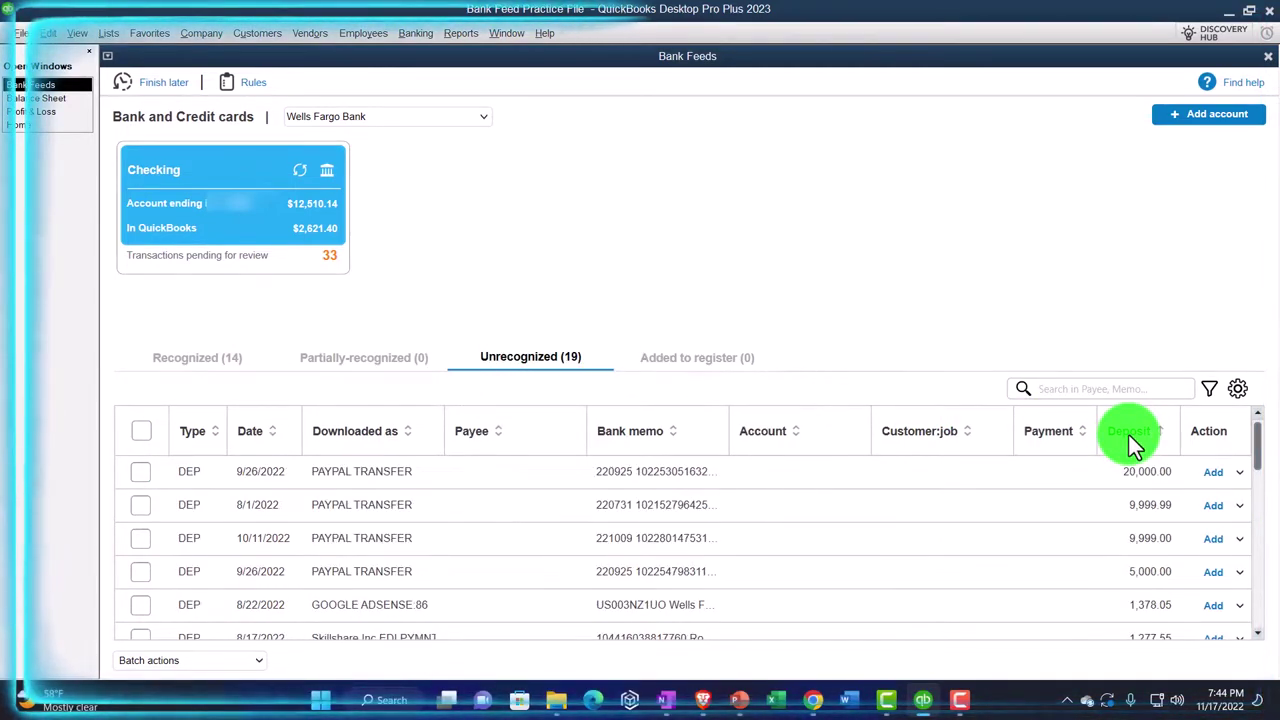
left_click(45, 125)
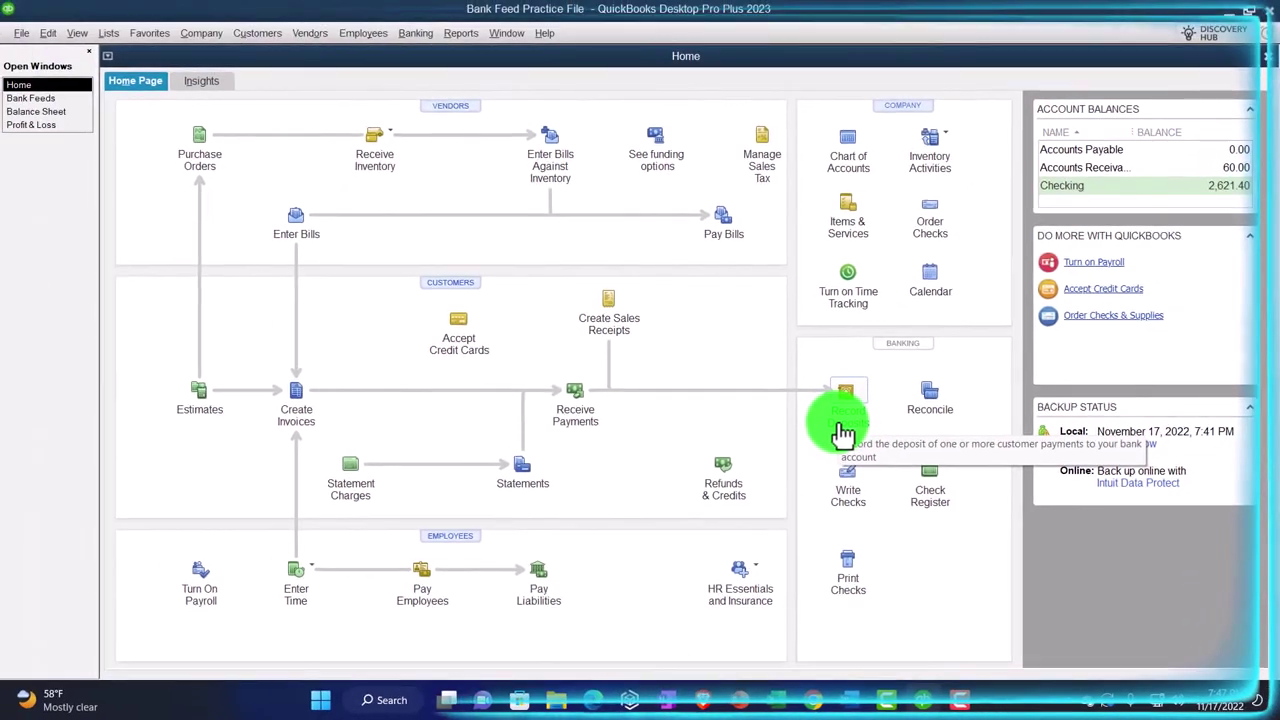
- Review the bank feed list and start choosing a payee for the 8/22 Google AdSense deposit
left_click(42, 98)
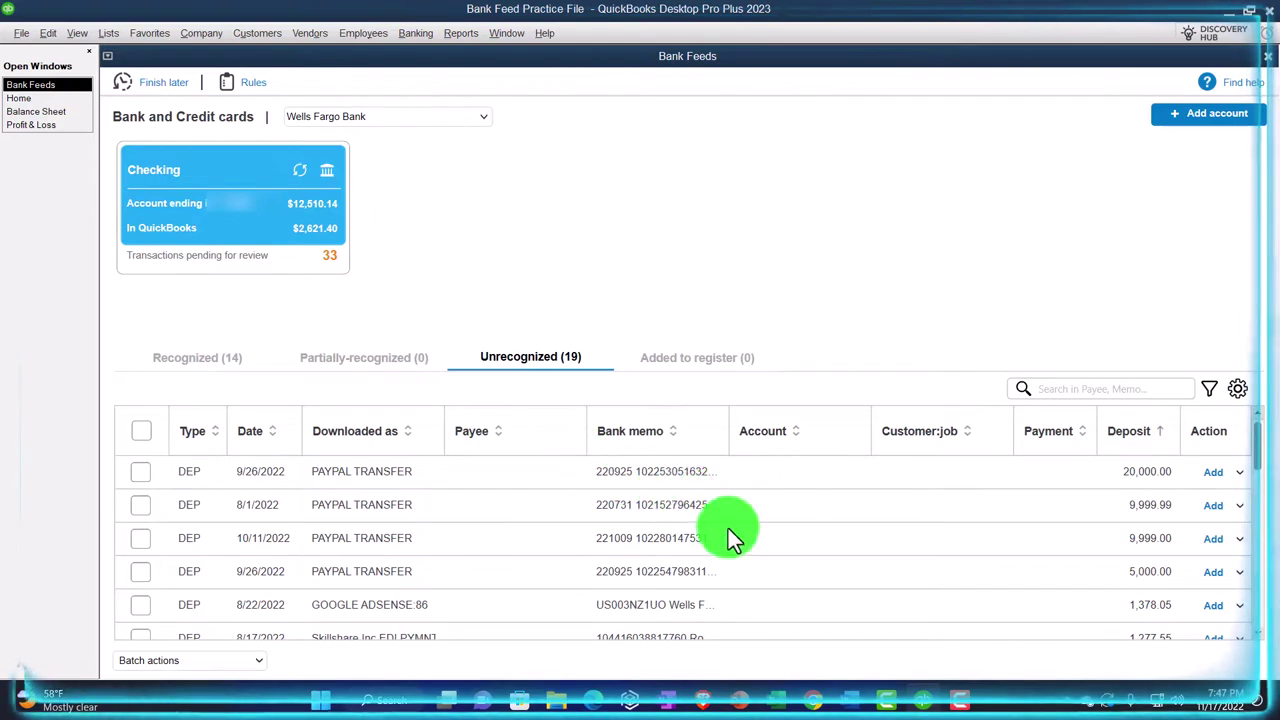
scroll(769, 552, "down", 1)
scroll(769, 552, "down", 1)
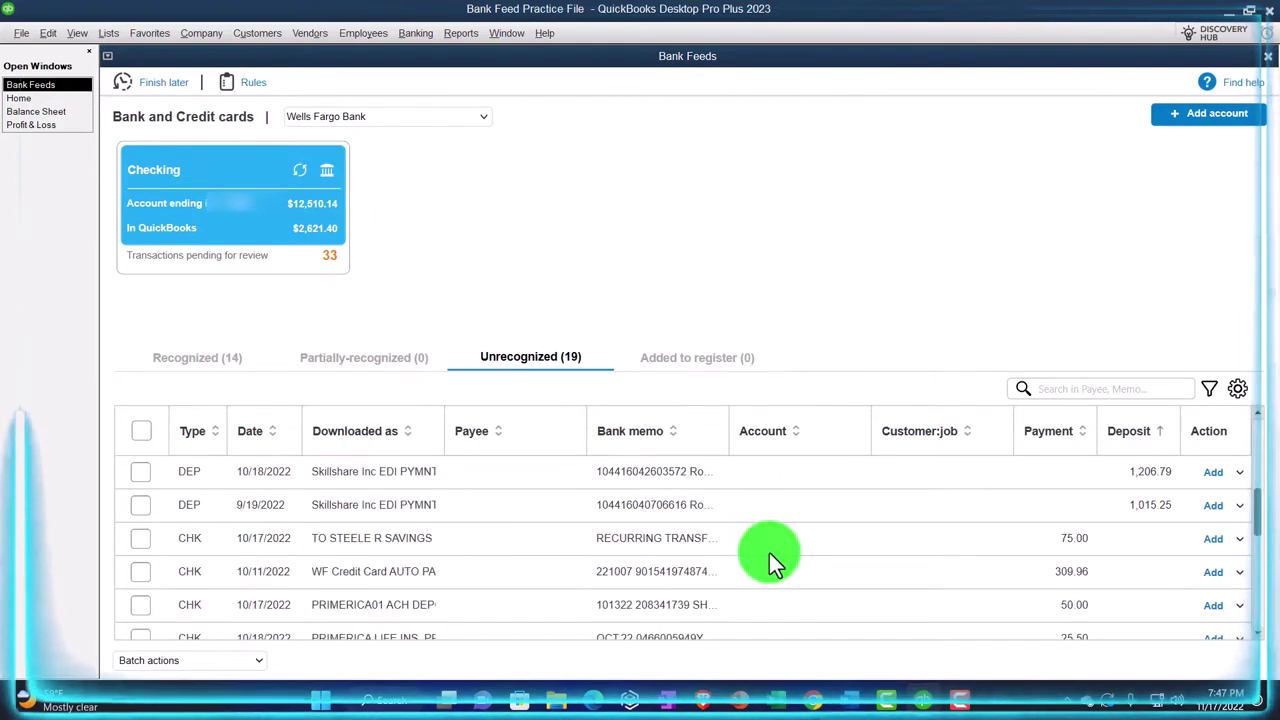
scroll(769, 552, "up", 1)
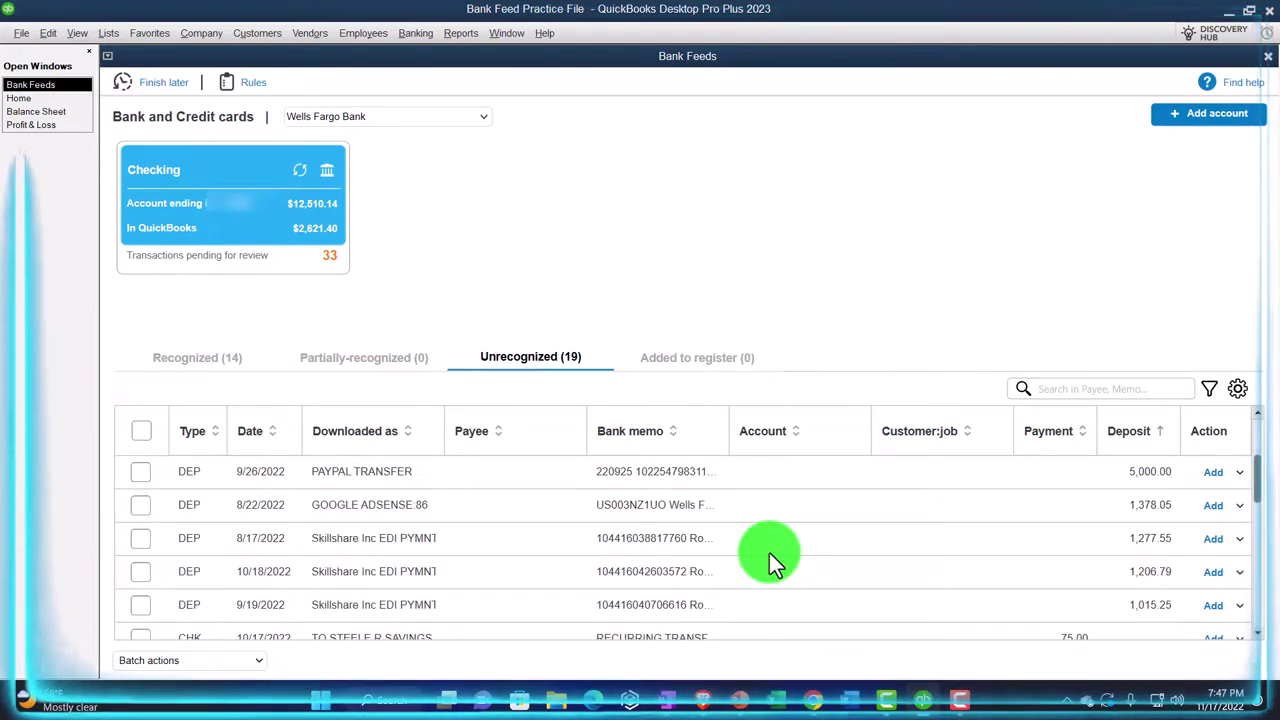
left_click(479, 514)
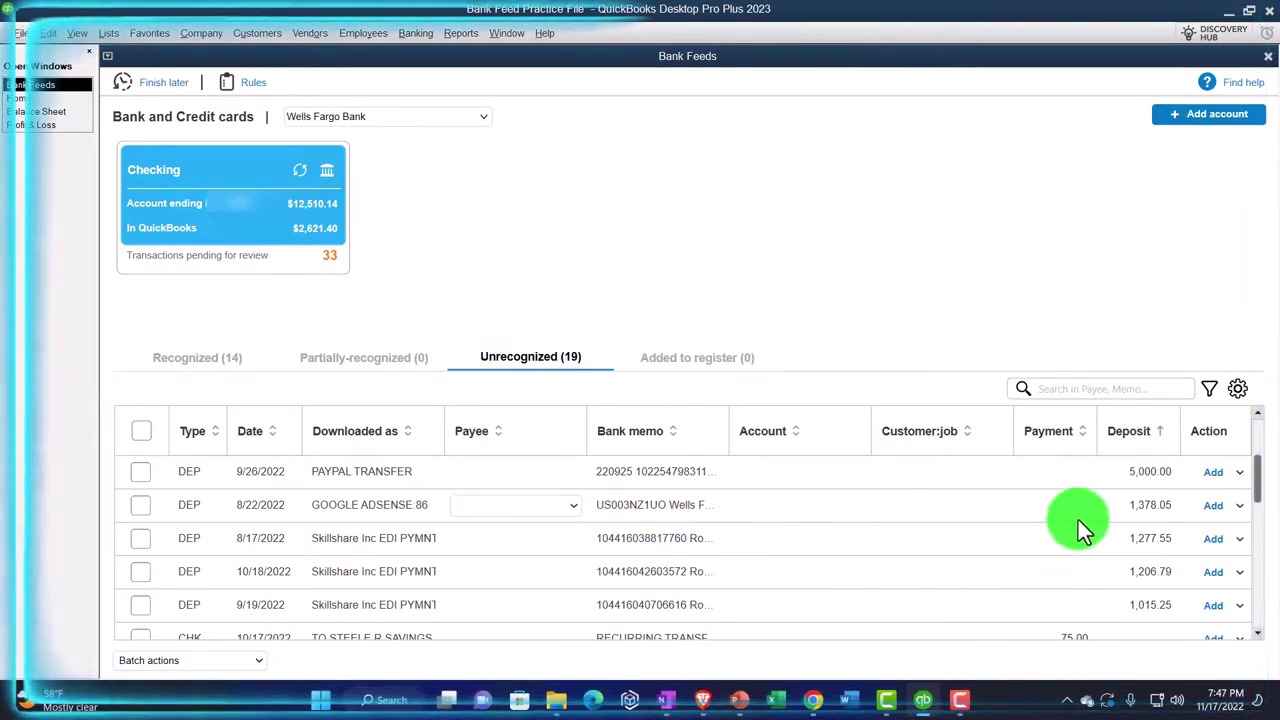
left_click(30, 98)
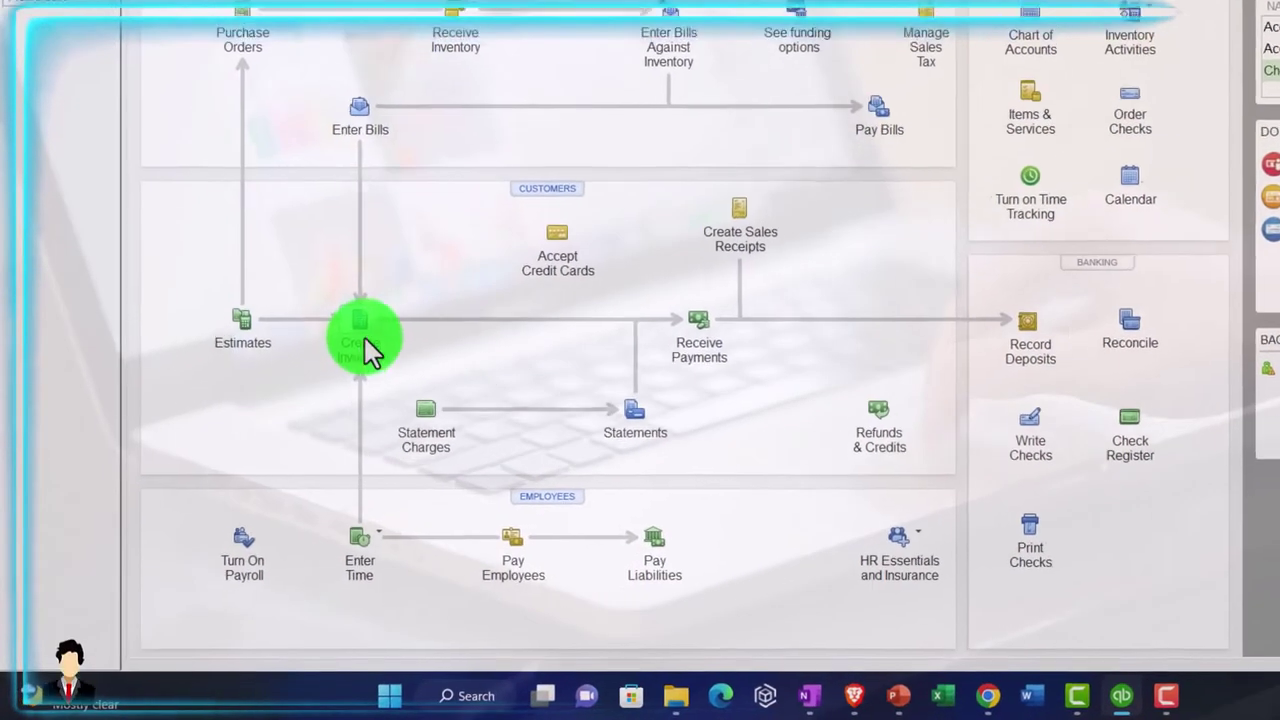
- Start an invoice for Customer 1 dated 07/01/2022
left_click(368, 330)
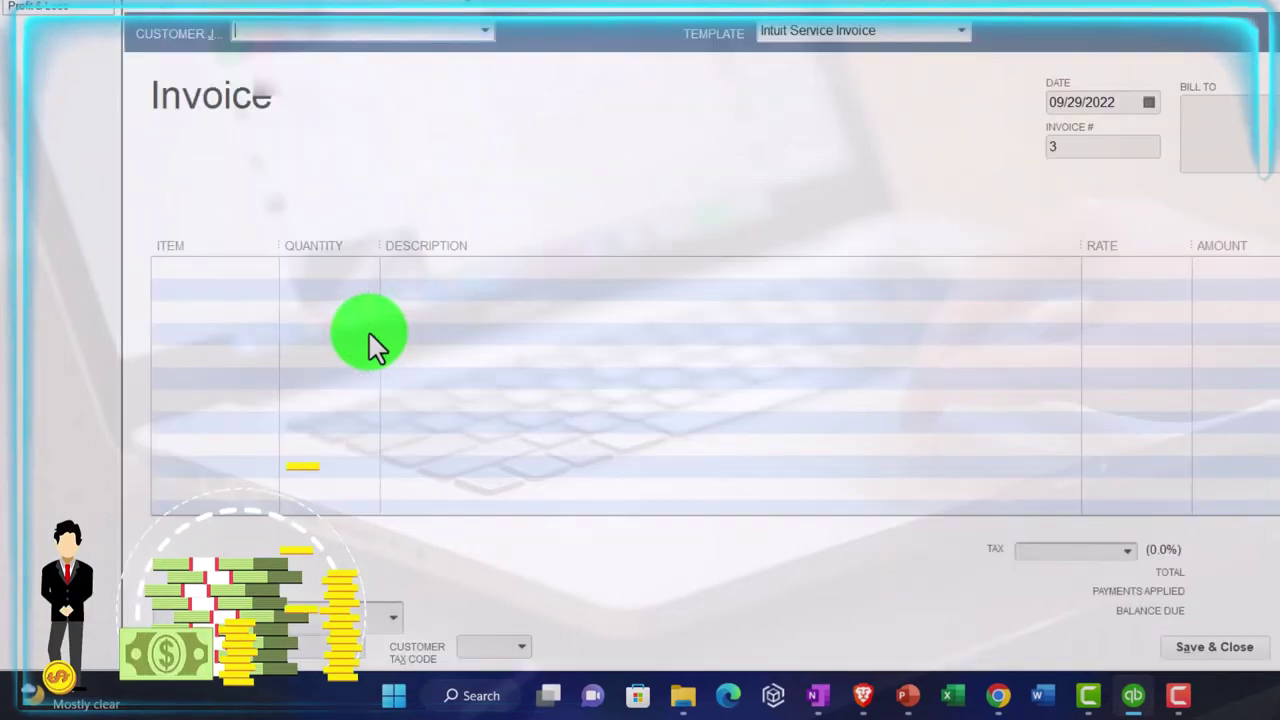
type("Customer 1")
key("Tab")
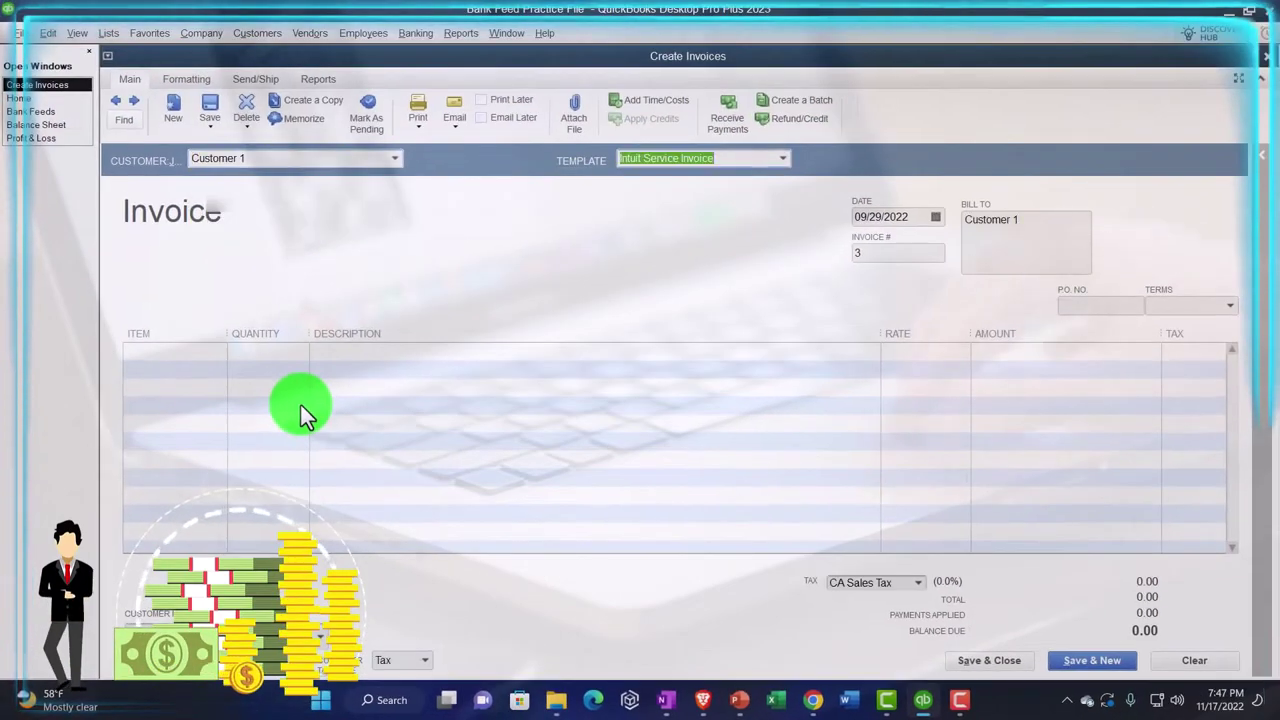
key("Tab")
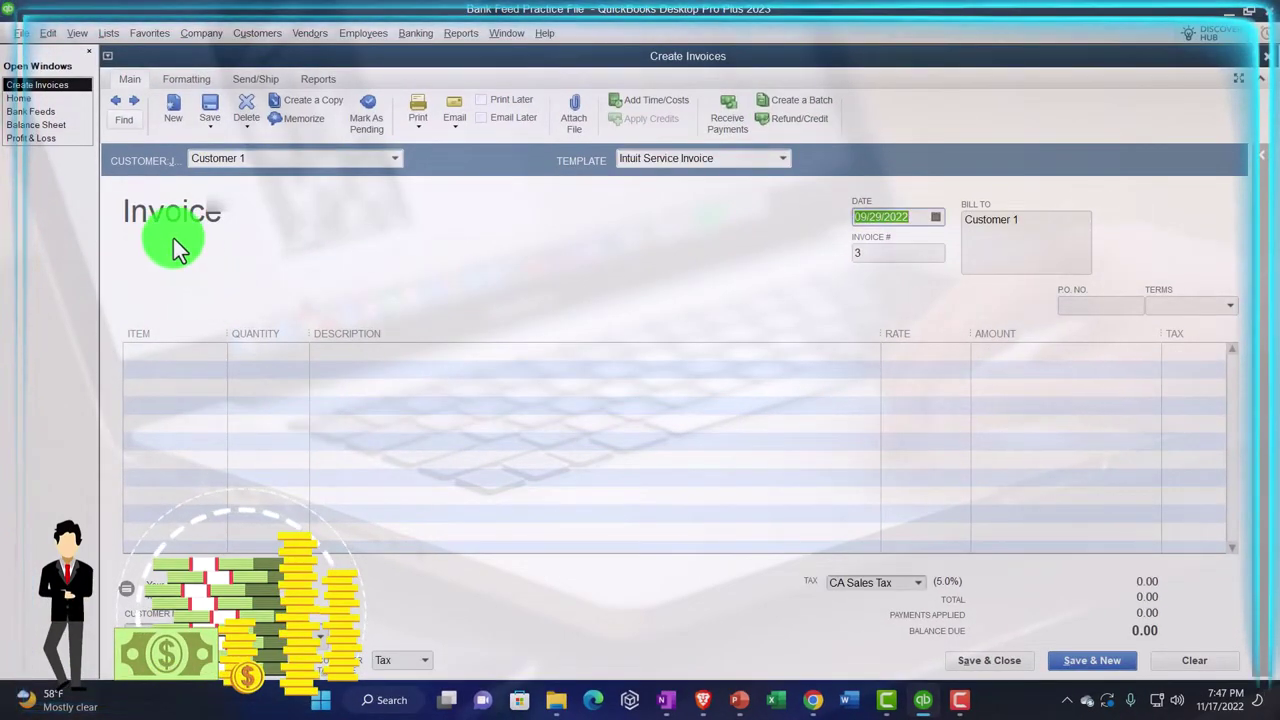
left_click(31, 99)
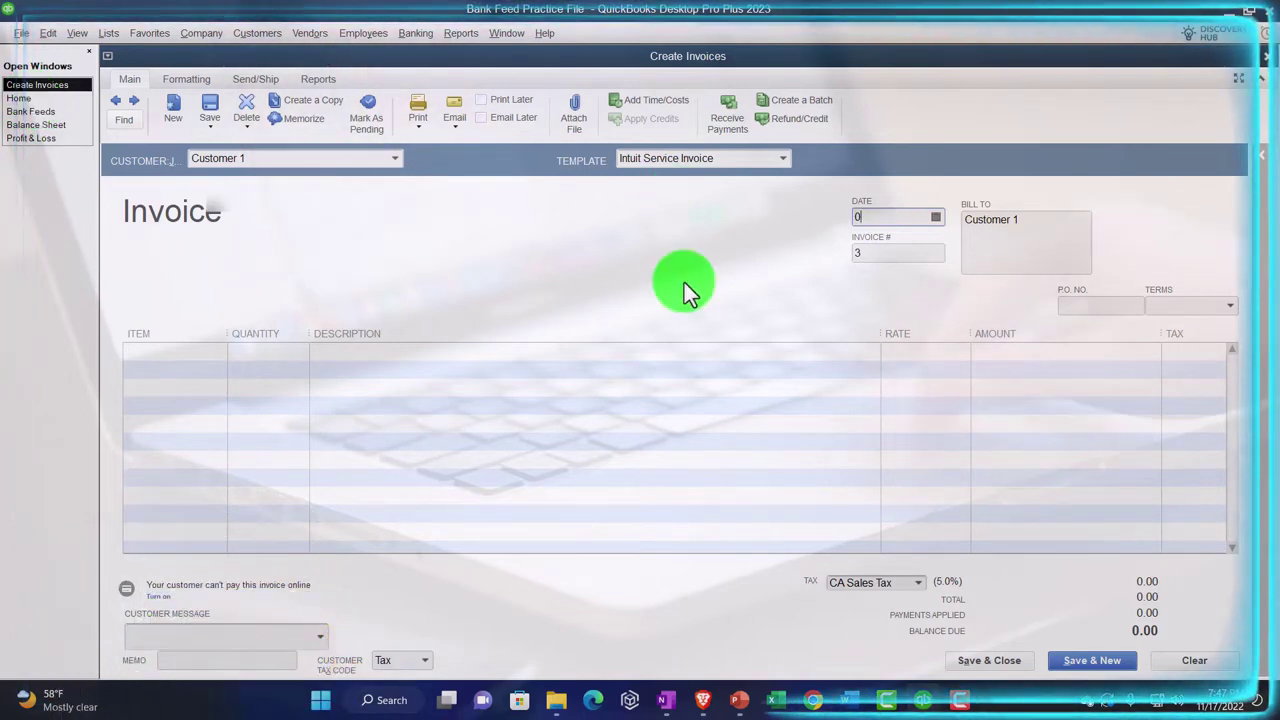
type("070122")
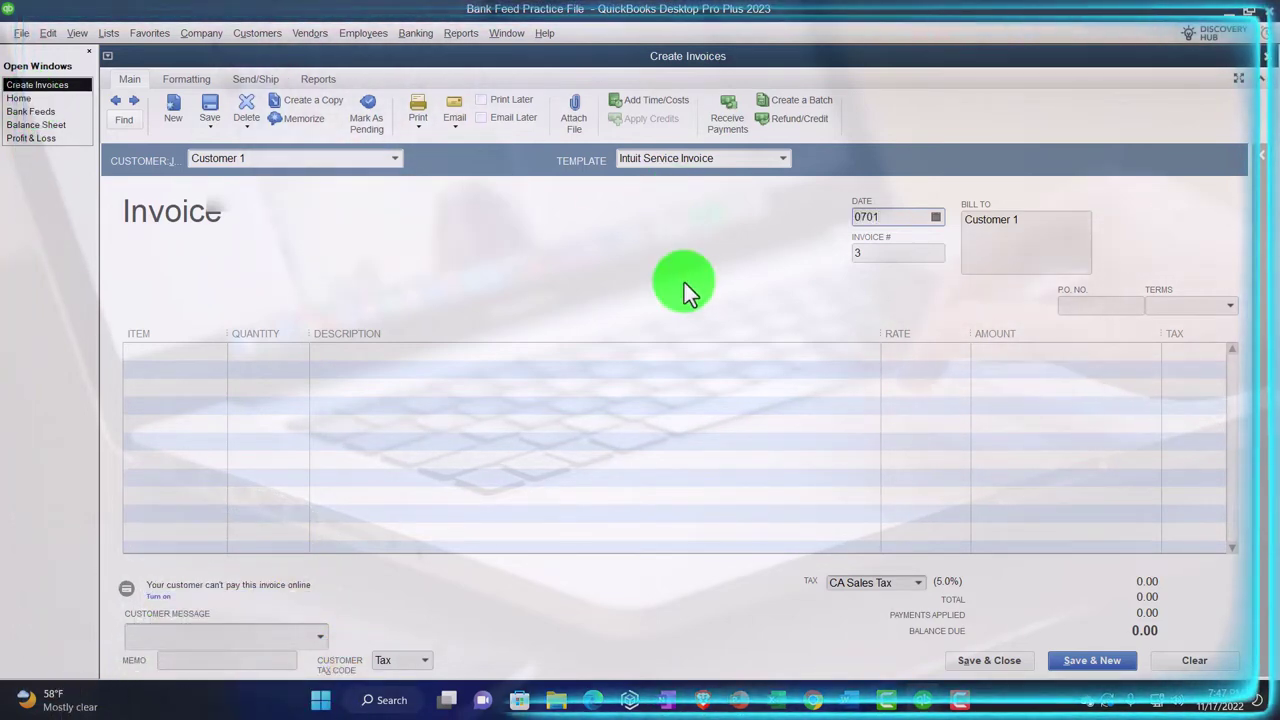
key("Tab")
key("Tab")
key("Tab")
key("Tab")
key("Tab")
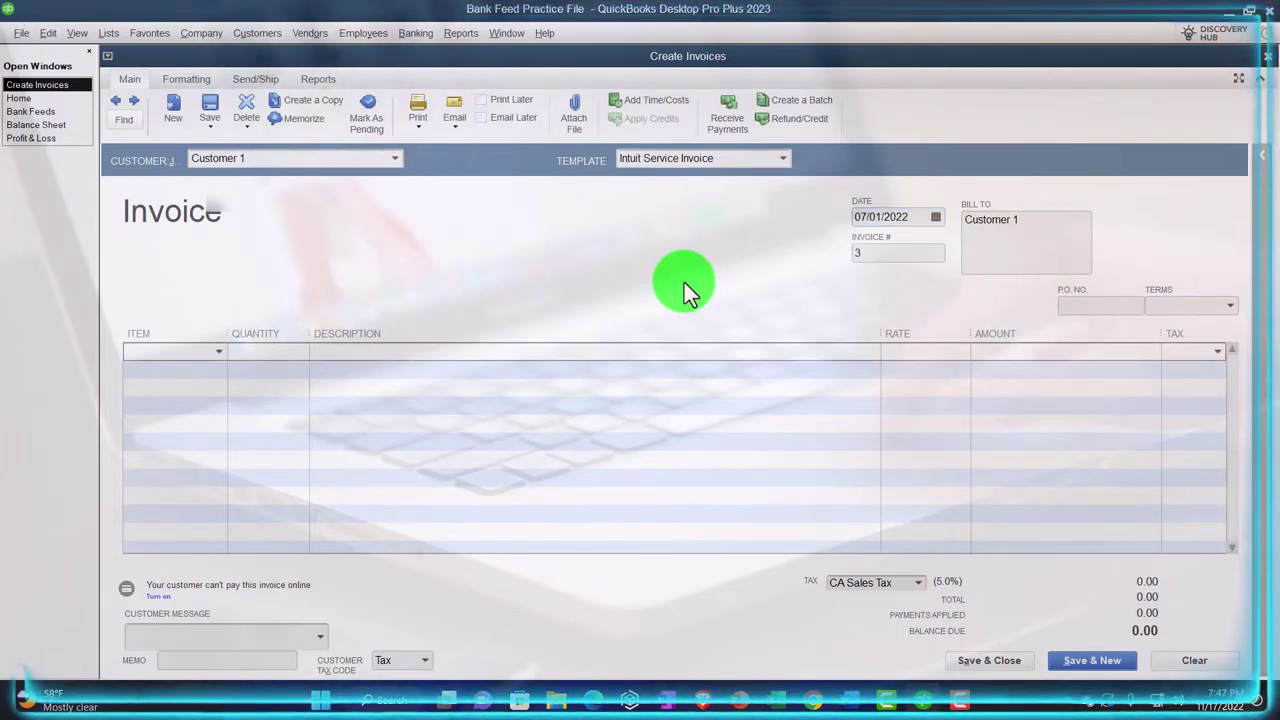
- Add a Serv 1 line for 1,378.05 to the invoice
type("s")
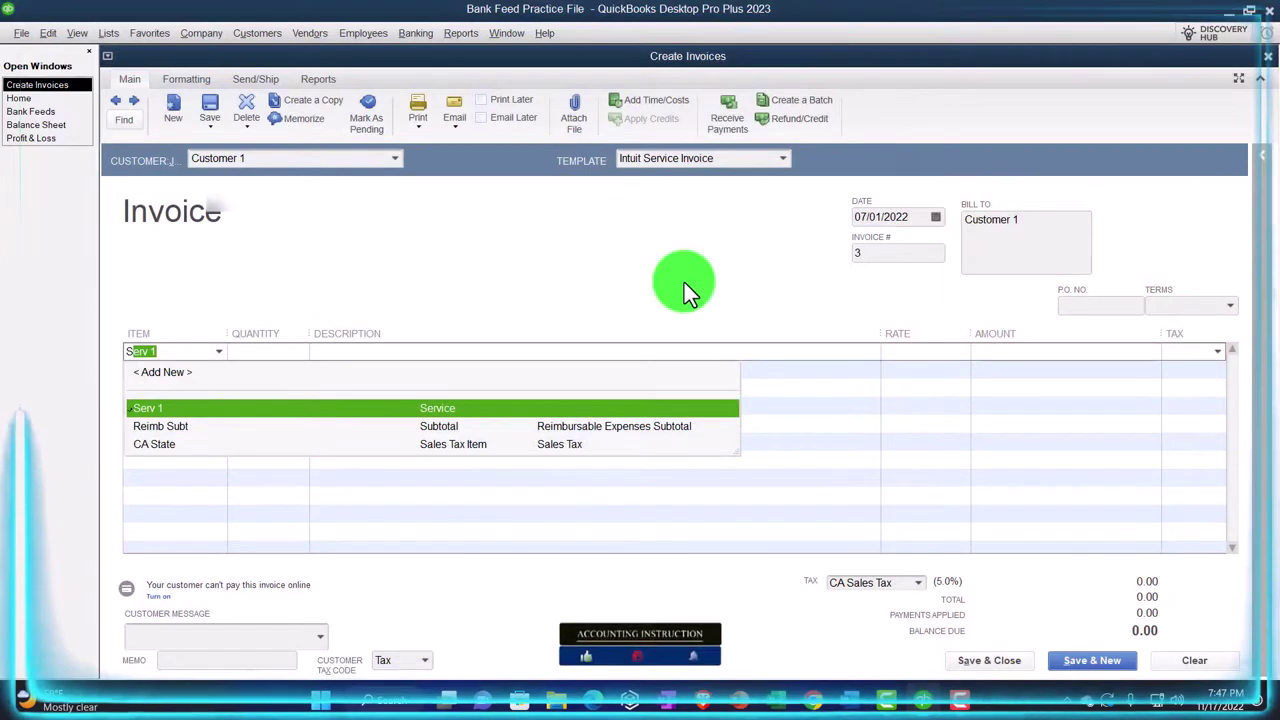
key("Tab")
key("Tab")
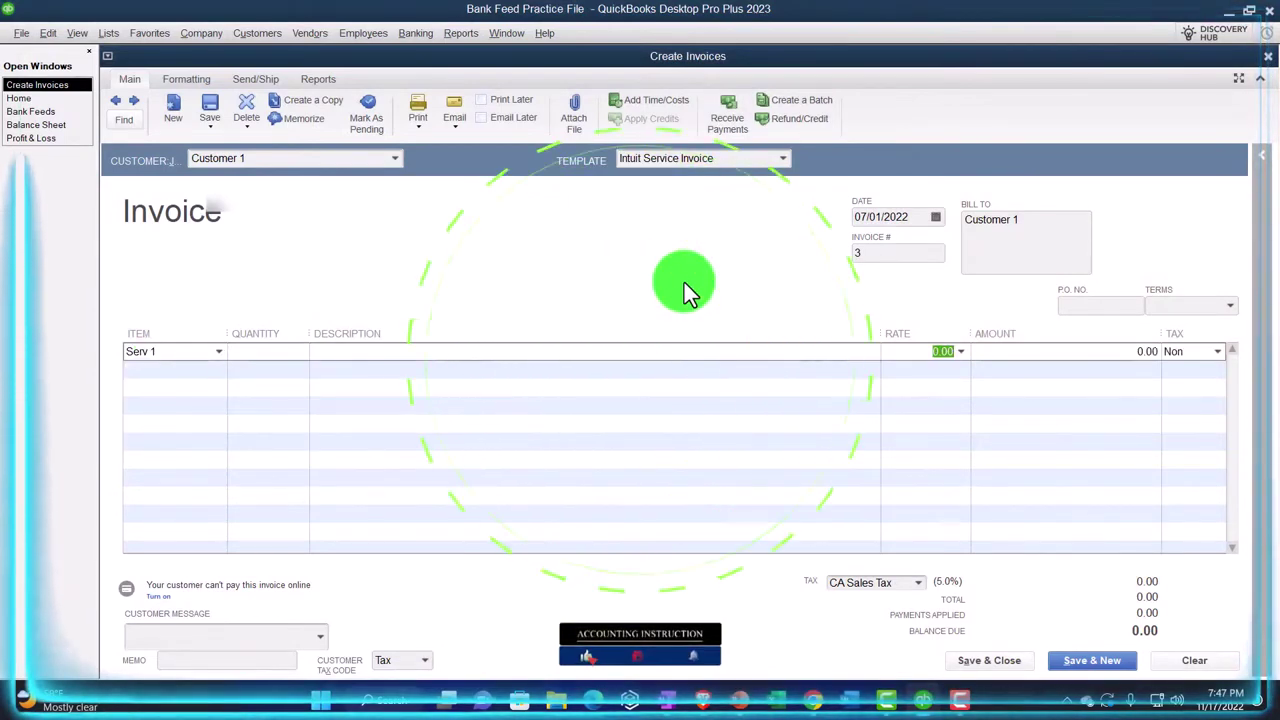
left_click(55, 112)
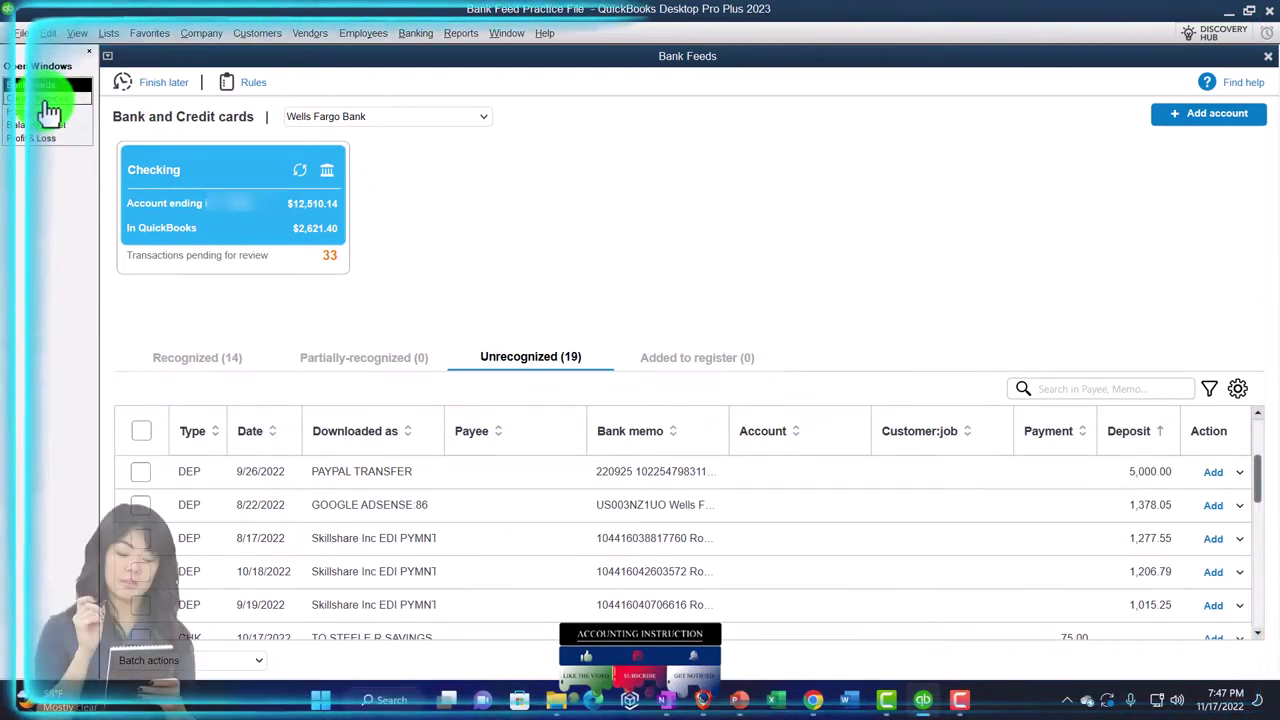
left_click(48, 99)
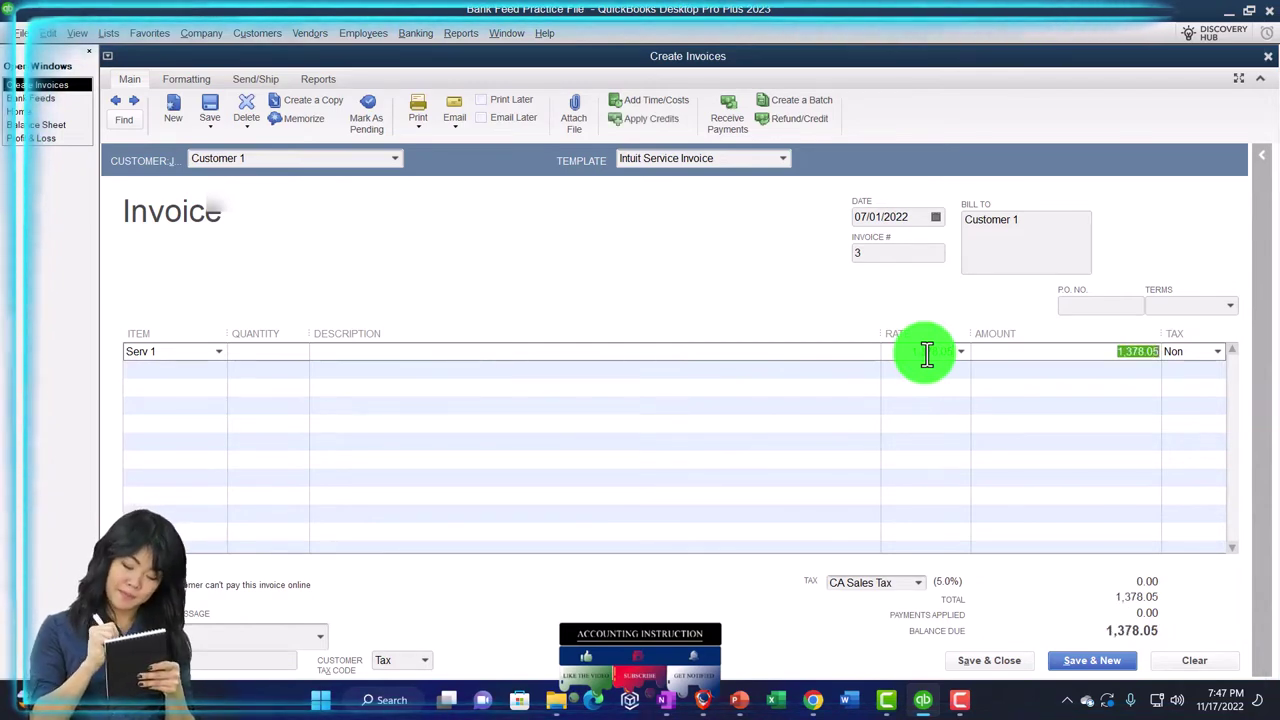
key("Tab")
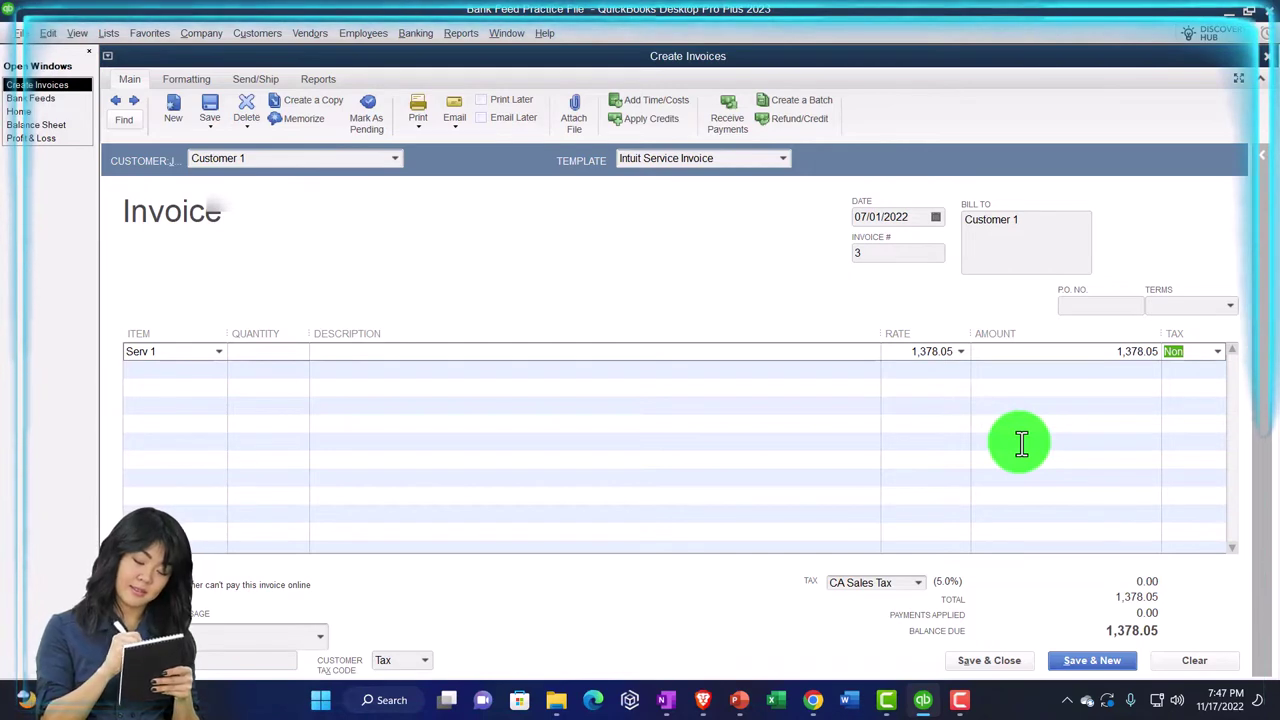
left_click(1006, 370)
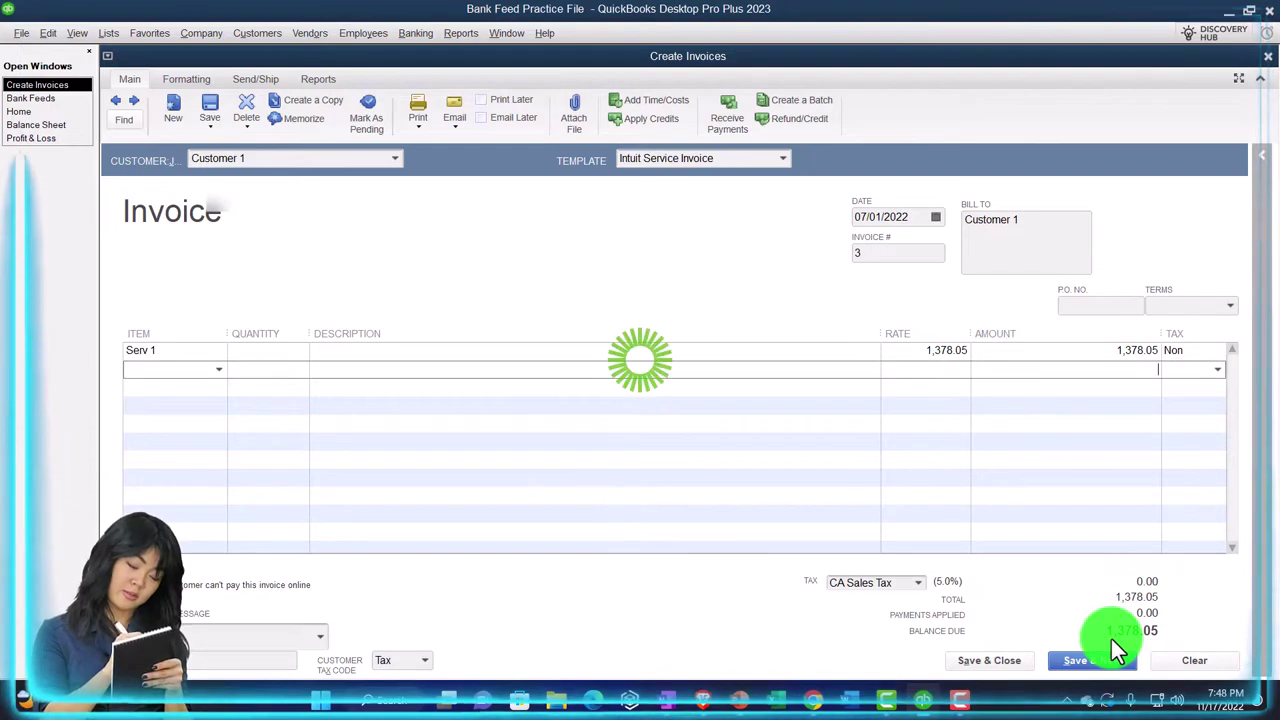
- Remove Serv 1 from the line and begin a new Service item via < Add New >
left_click(171, 352)
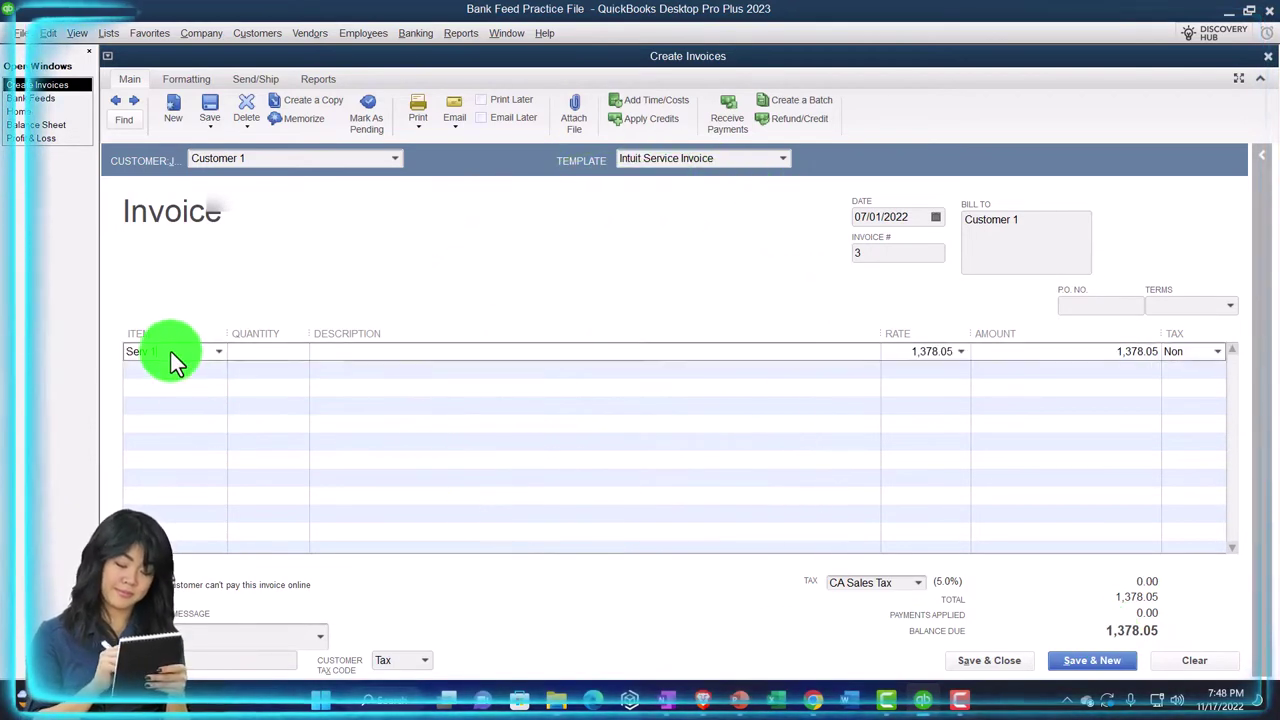
left_click_drag(134, 348, 221, 353)
key("BackSpace")
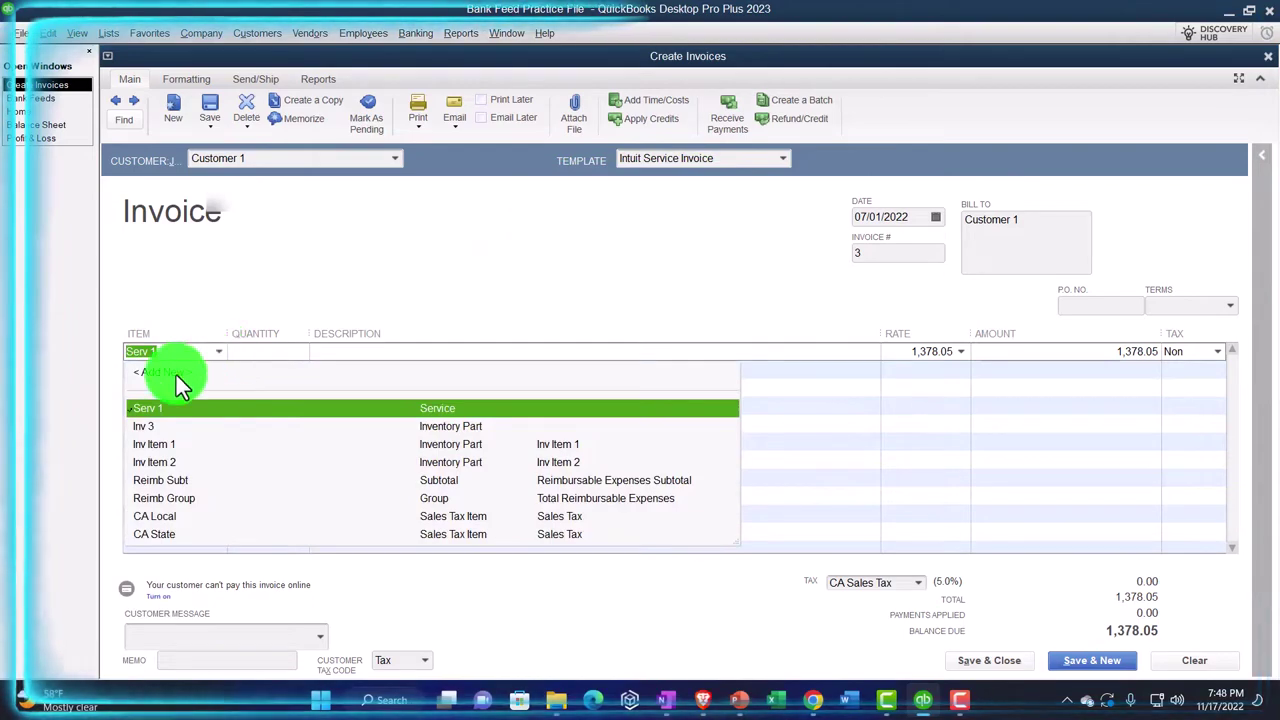
left_click(176, 374)
left_click(488, 236)
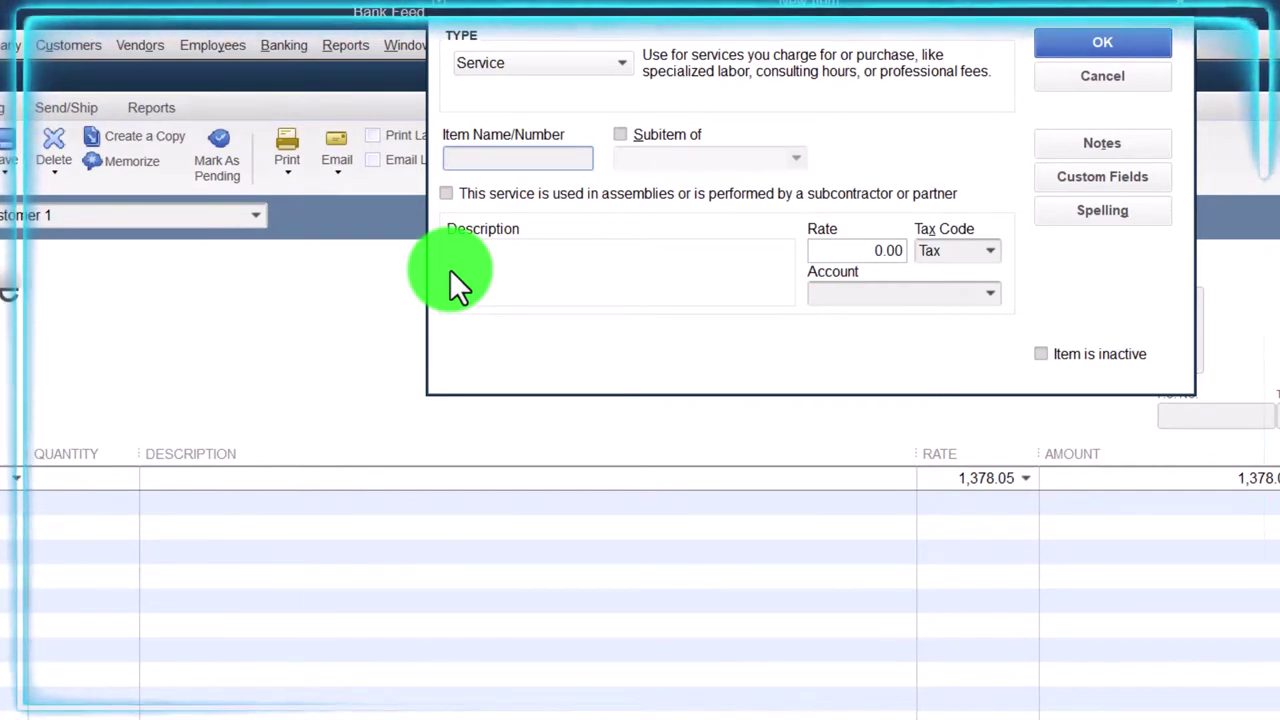
- Name the new service item, set tax code Non and account YouTube Income, then save it
type("Amazon")
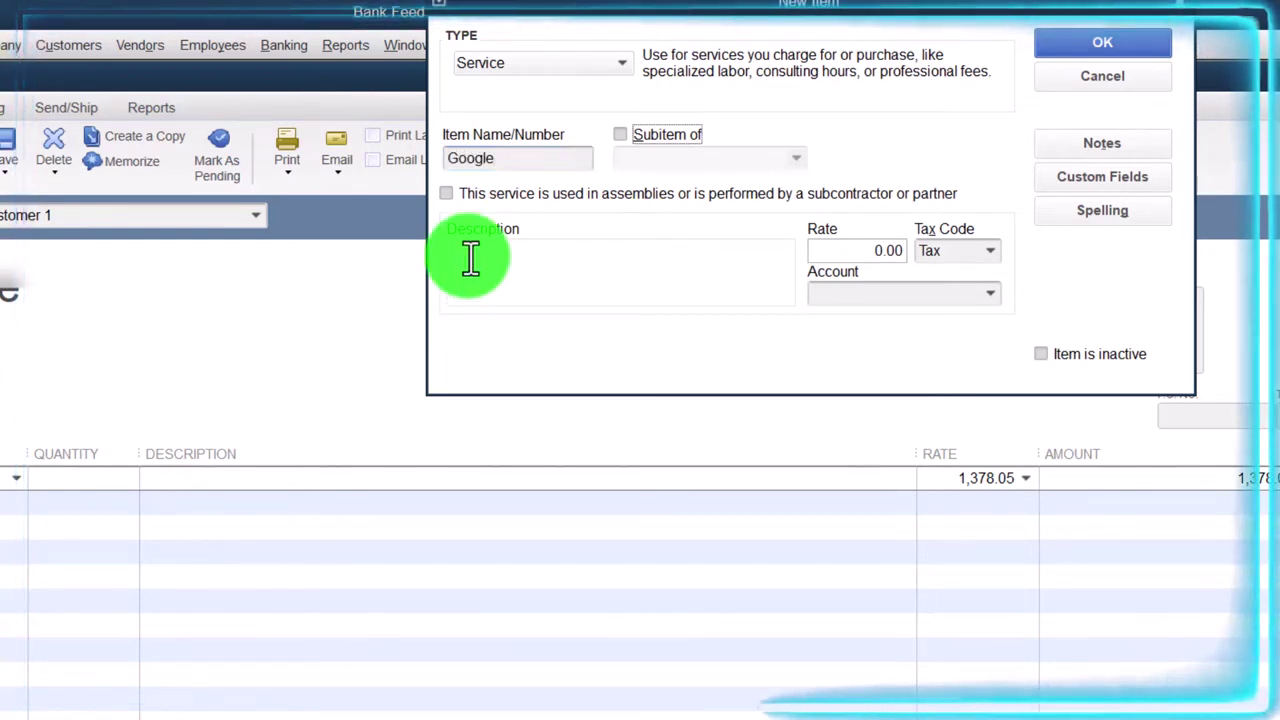
left_click(992, 251)
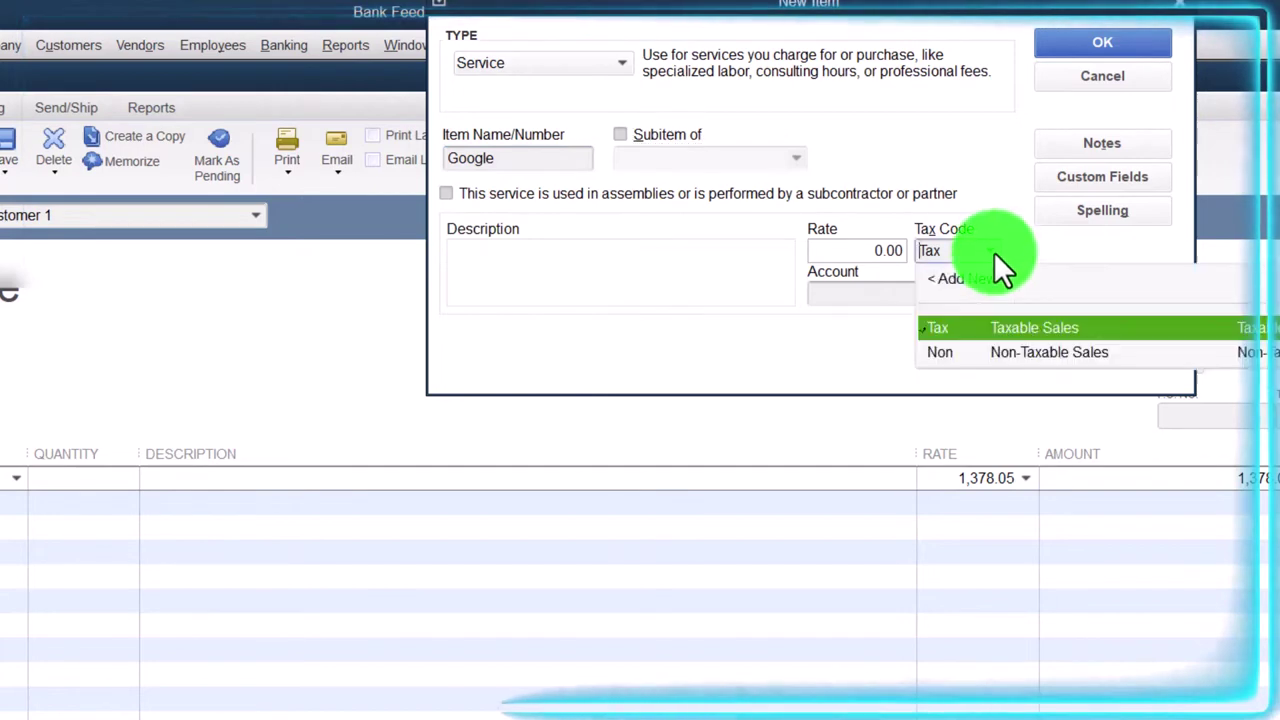
left_click(980, 352)
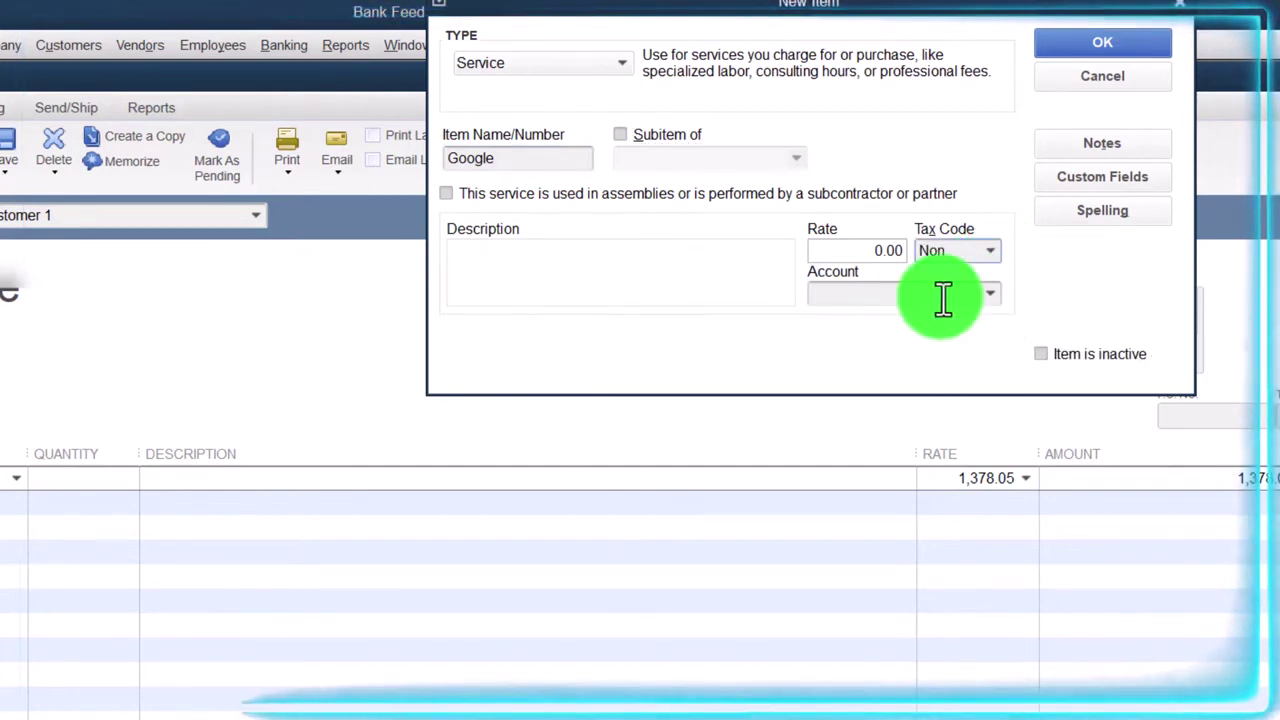
left_click(948, 294)
type("goo")
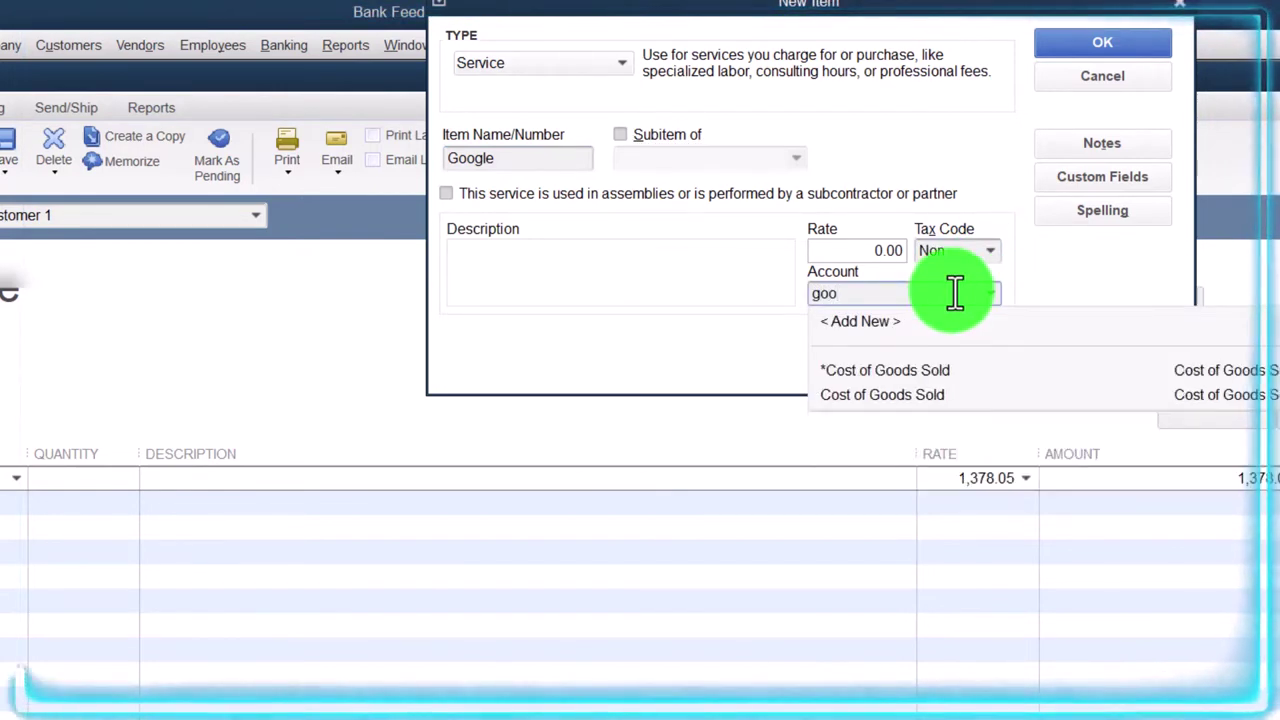
type("g")
key("BackSpace")
key("BackSpace")
key("BackSpace")
key("BackSpace")
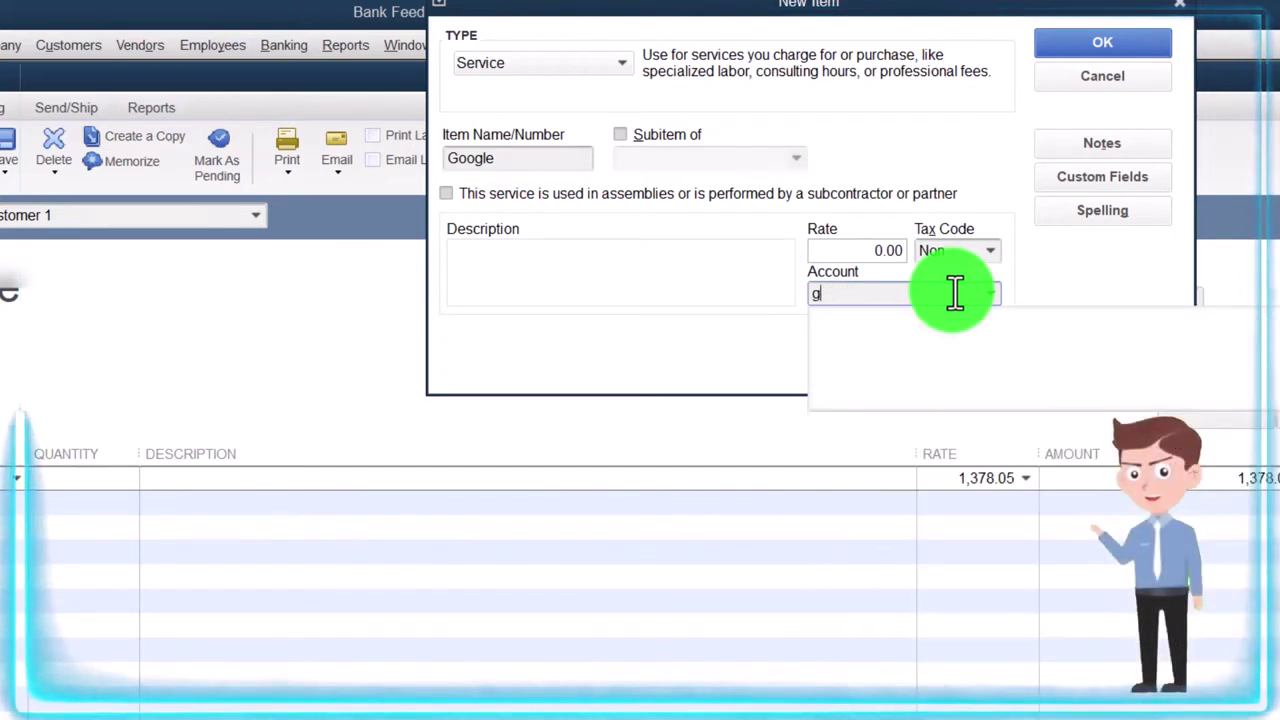
type("you")
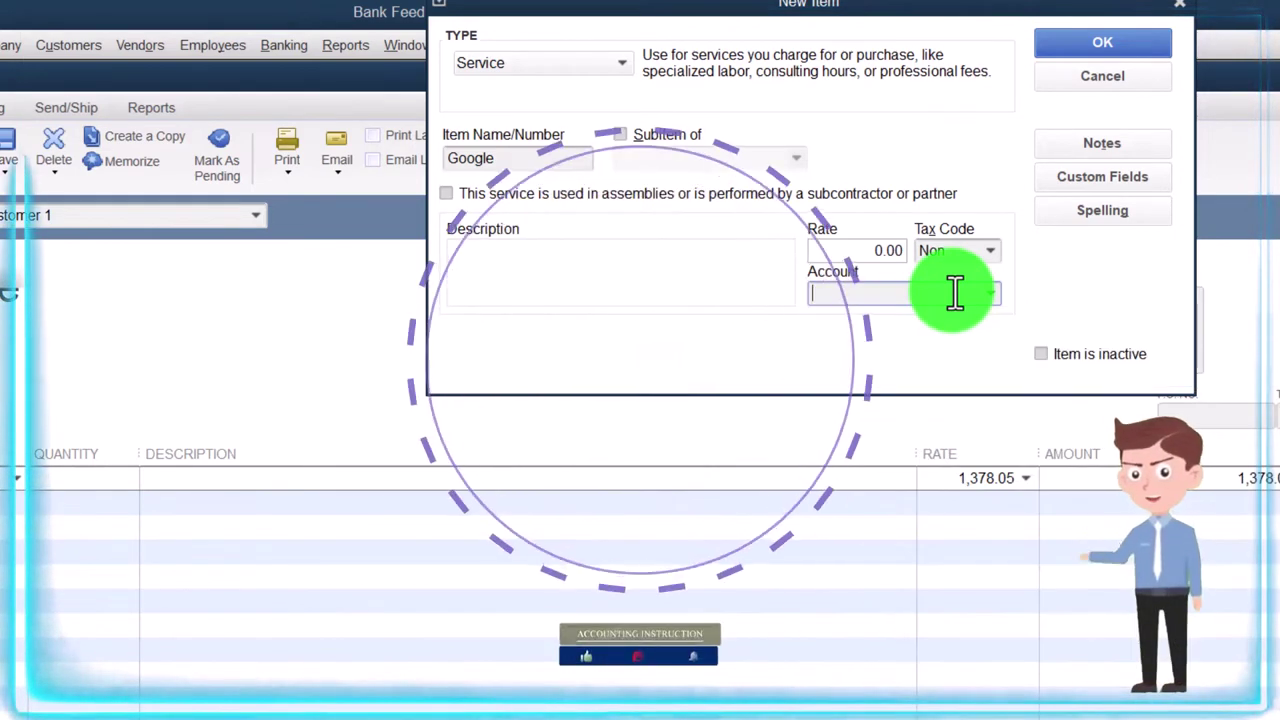
type("you")
key("Tab")
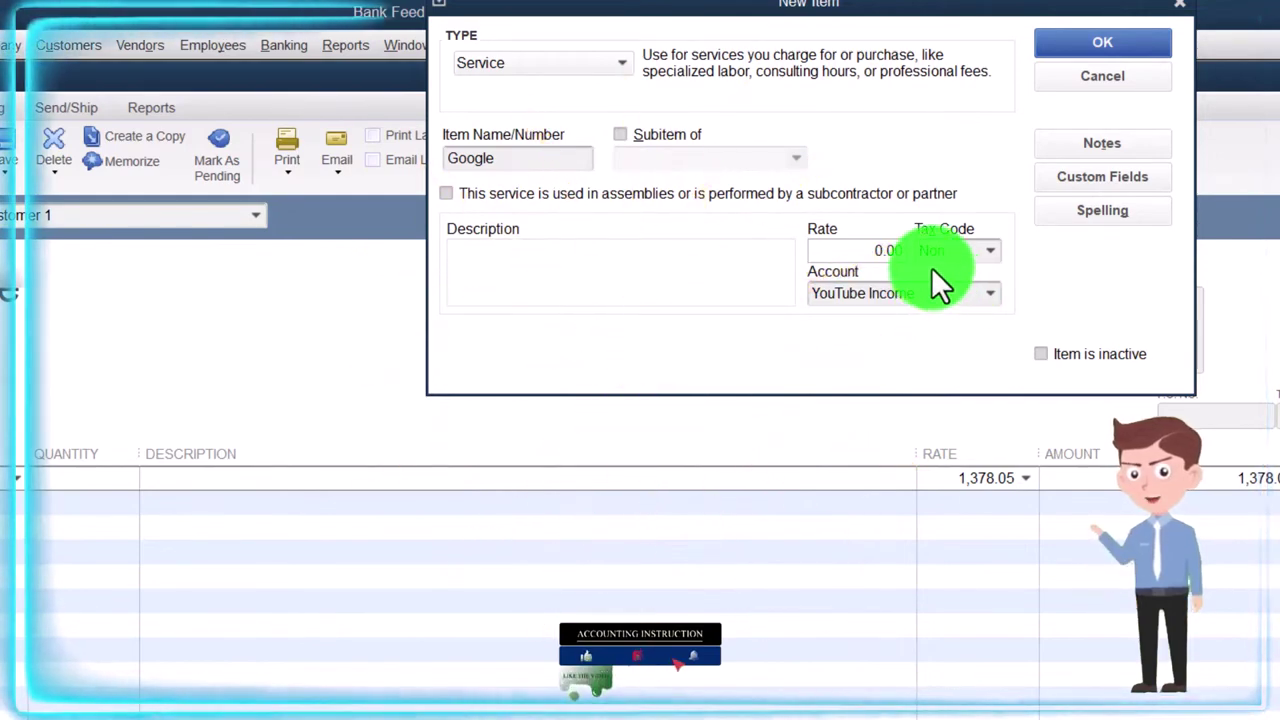
left_click(1054, 47)
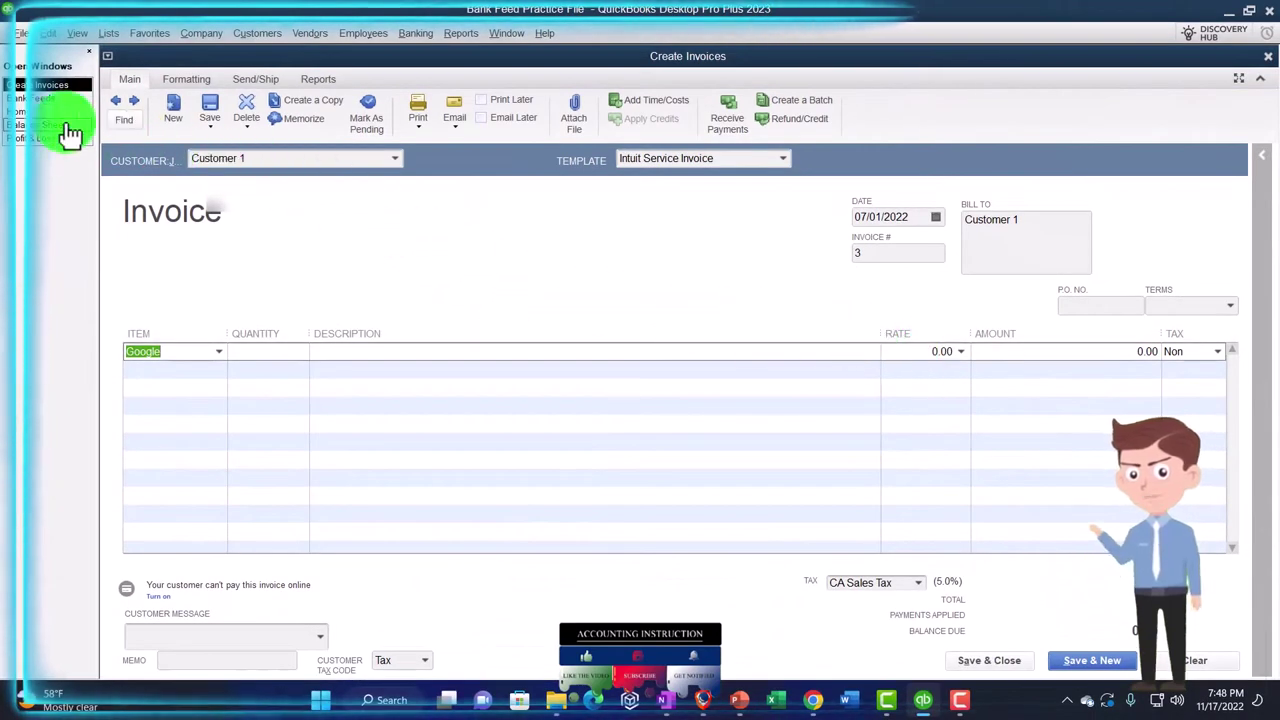
- Set the Google line's rate to 1,378.08 and save and close invoice #3
left_click(38, 100)
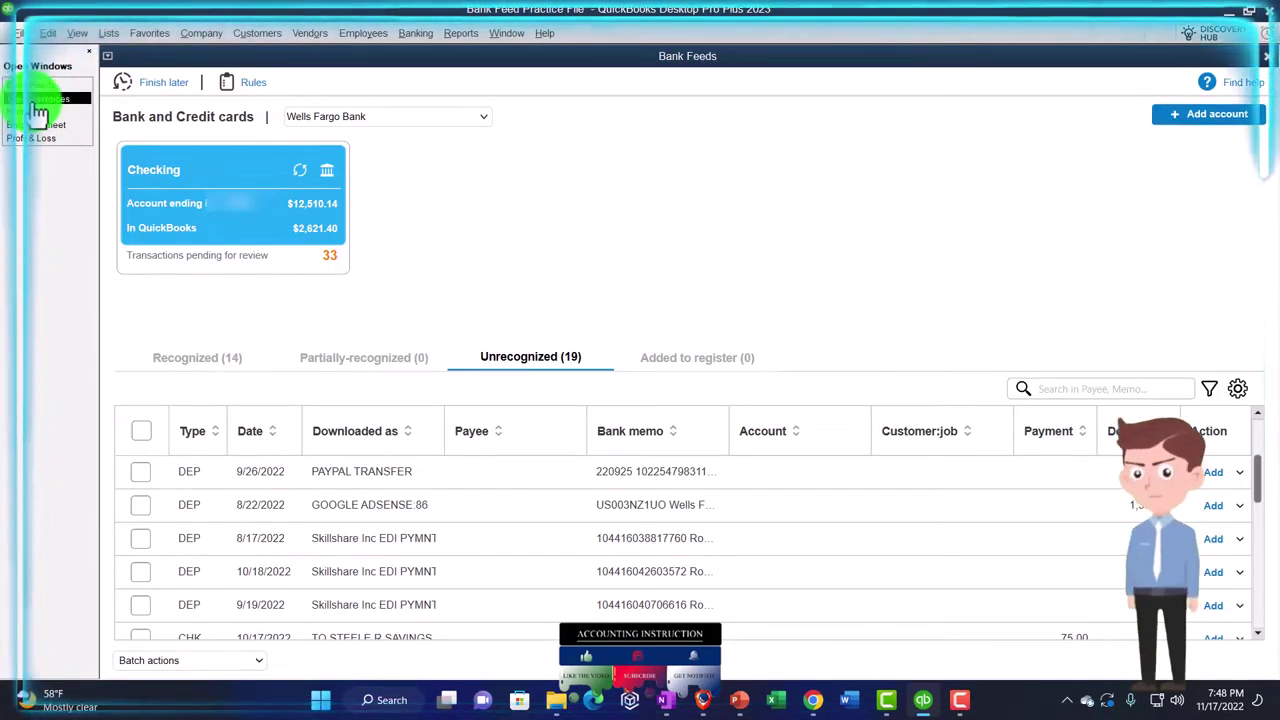
left_click(34, 99)
left_click(953, 351)
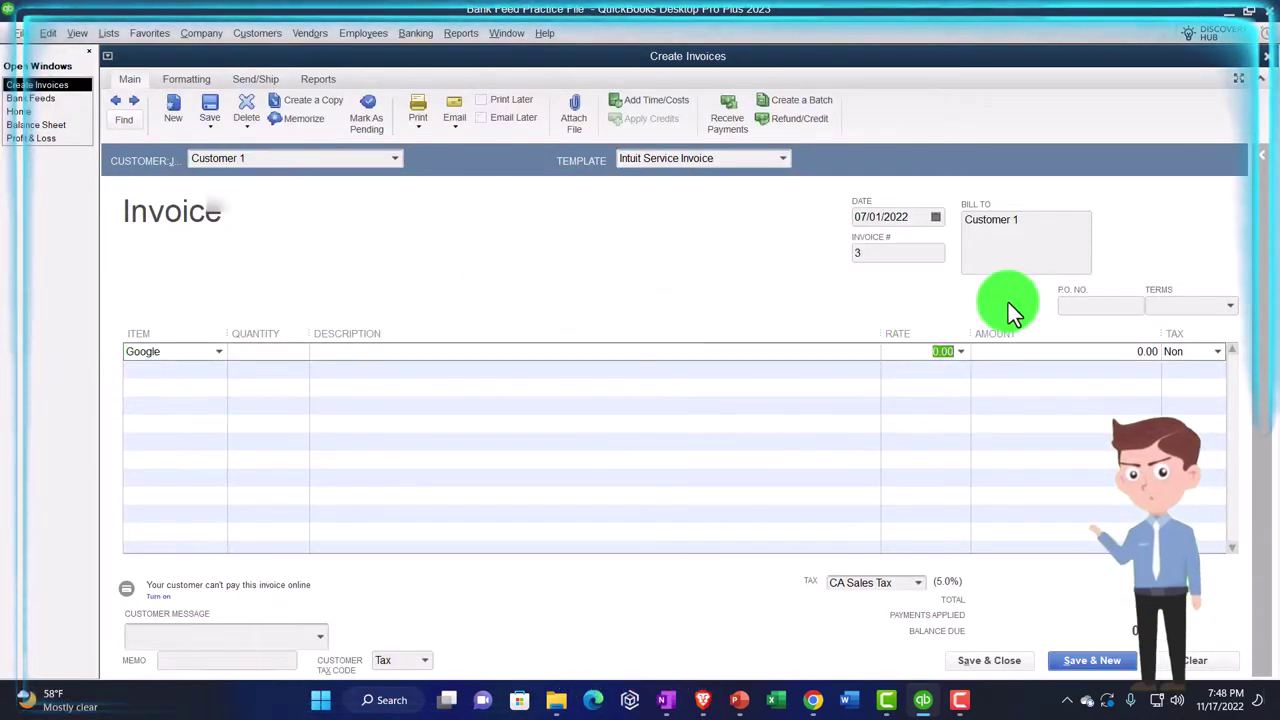
type("1,378.08")
key("Tab")
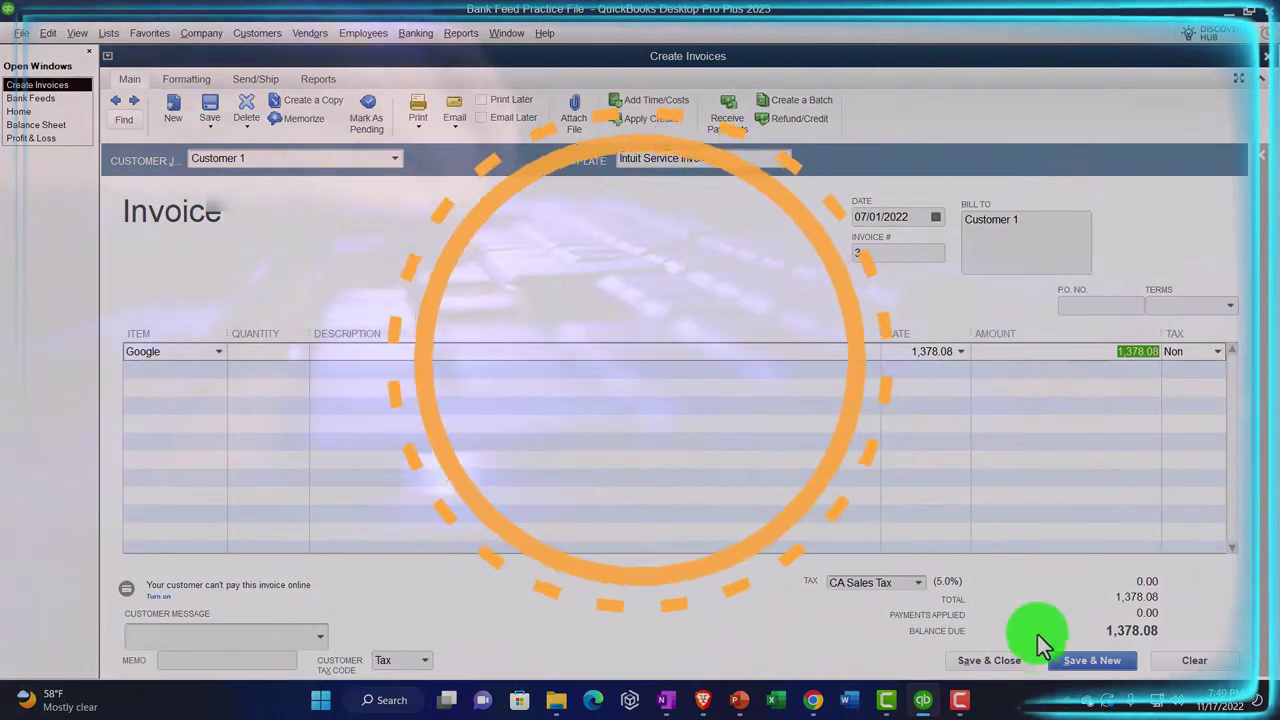
left_click(1015, 668)
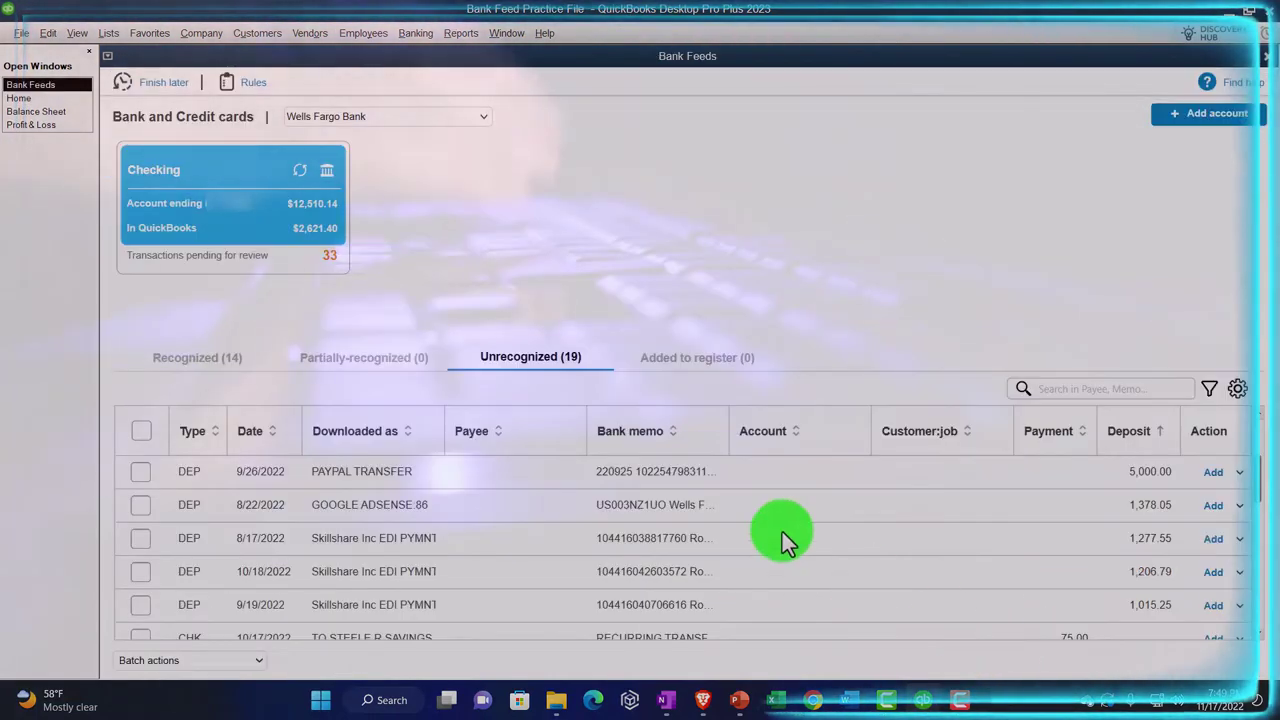
left_click(42, 113)
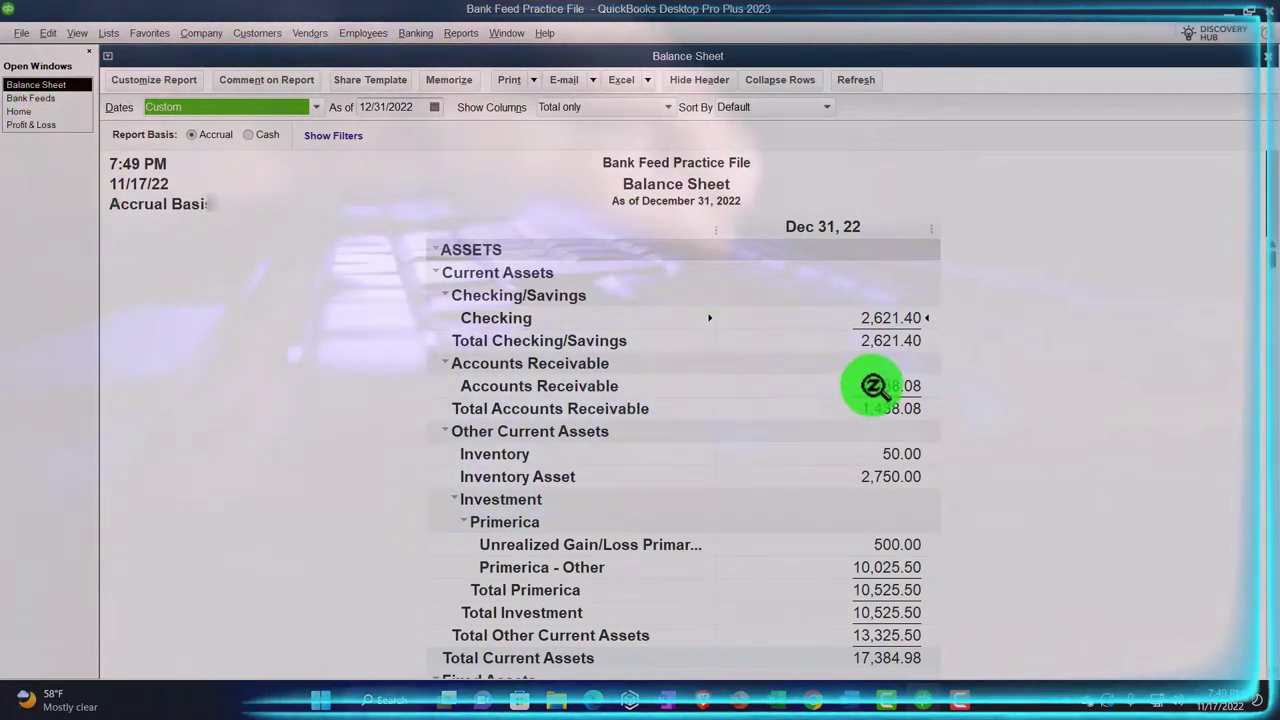
double_click(872, 386)
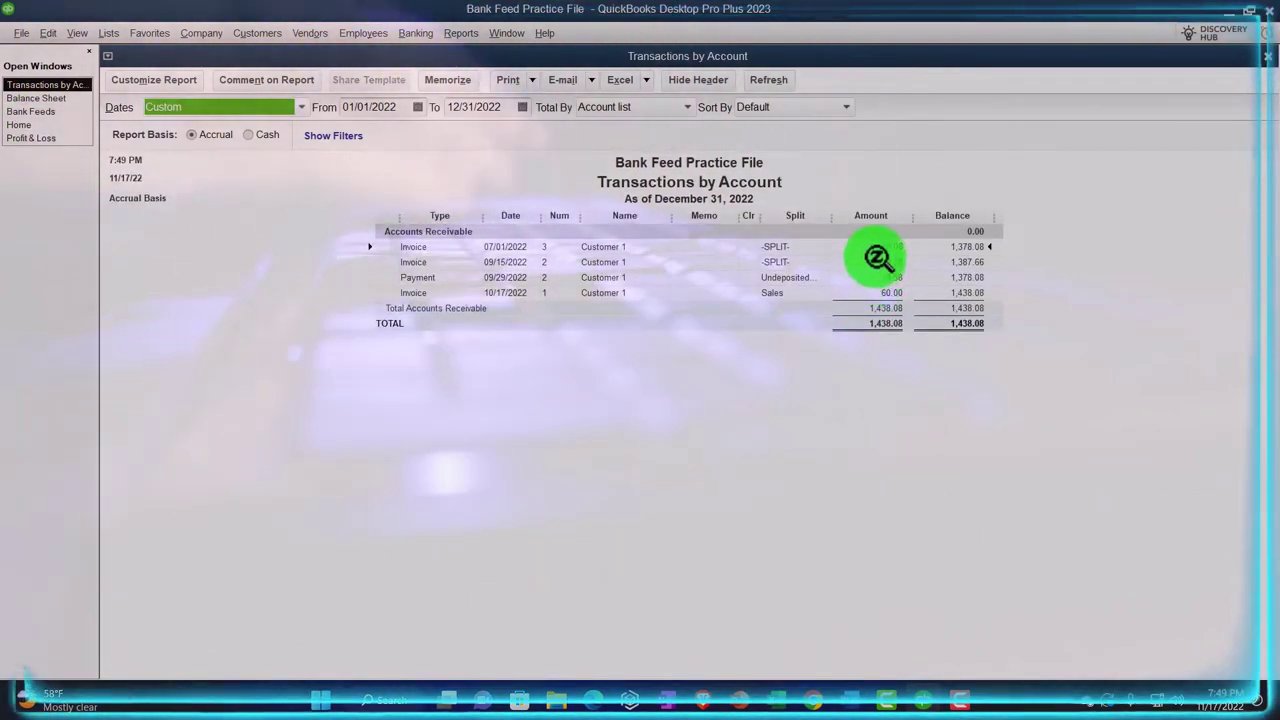
left_click(857, 404)
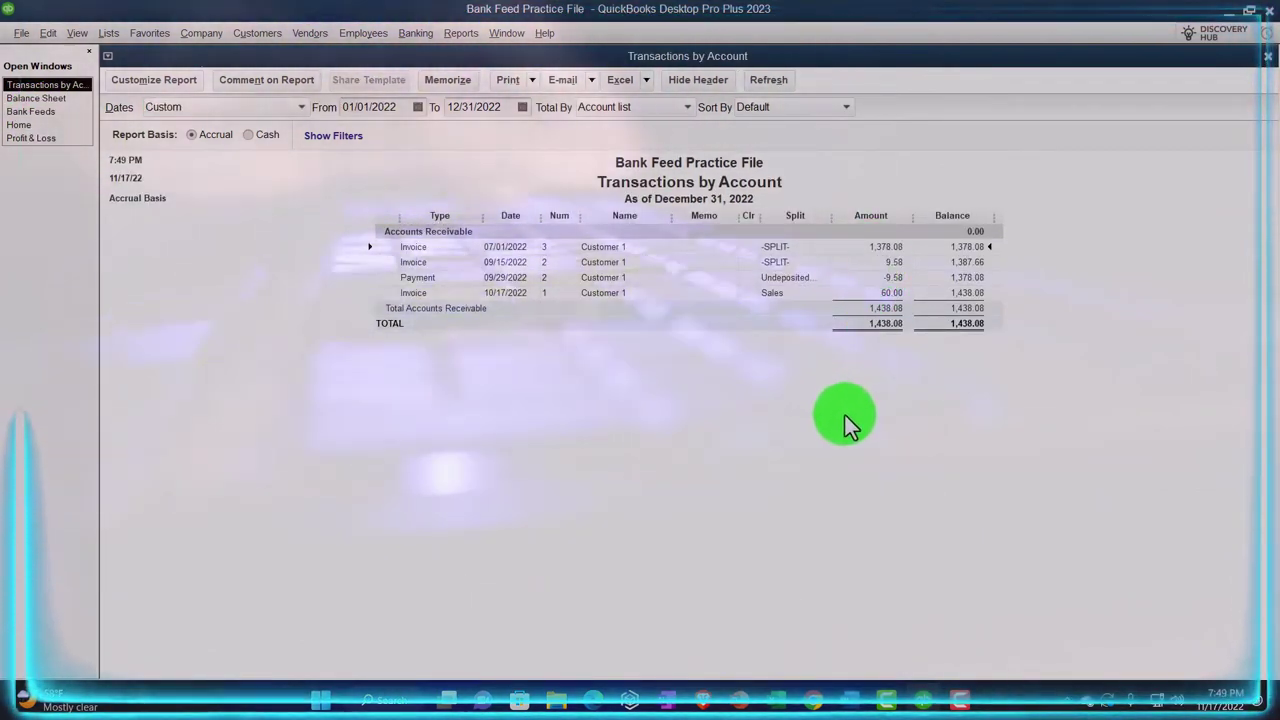
double_click(876, 248)
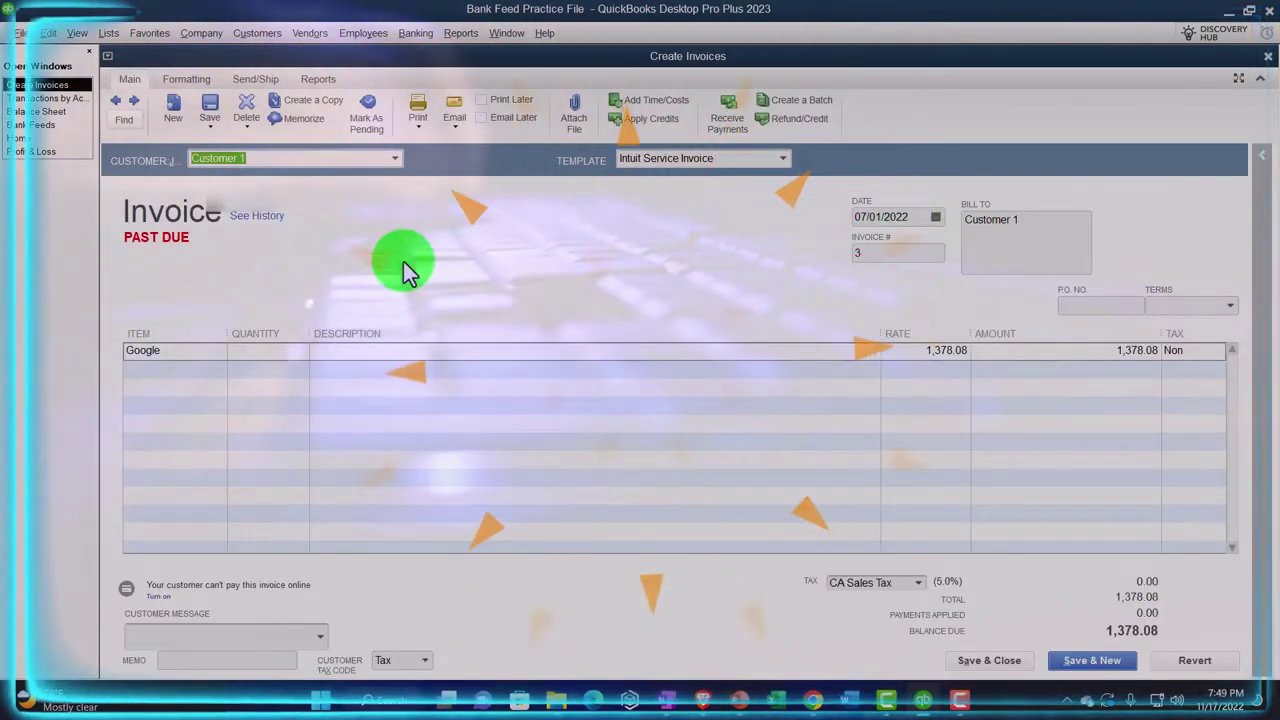
left_click(1266, 57)
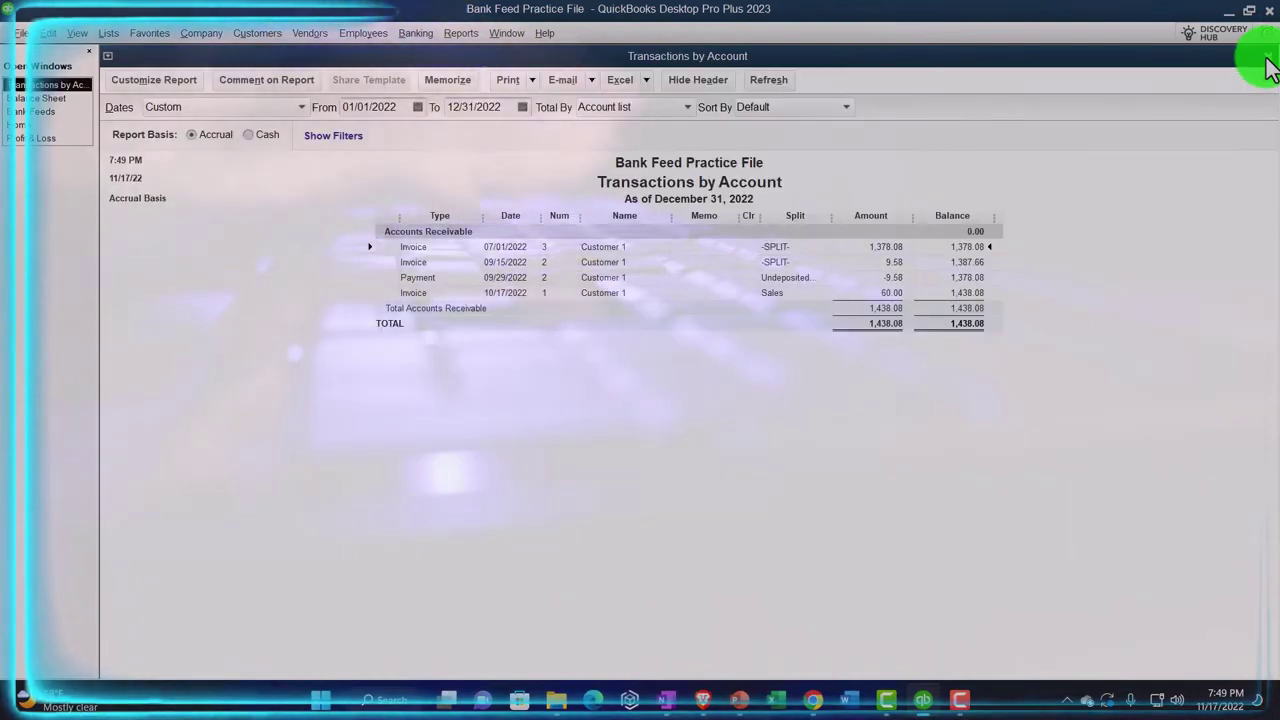
left_click(1267, 57)
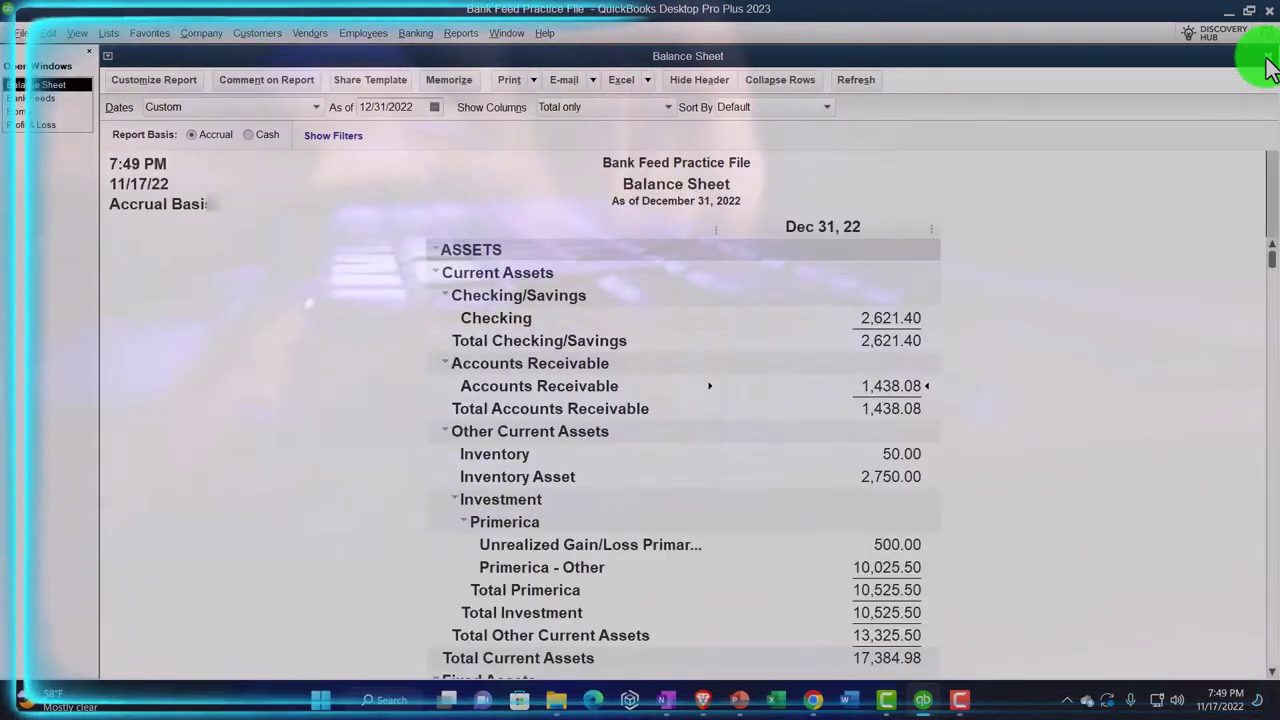
left_click(48, 130)
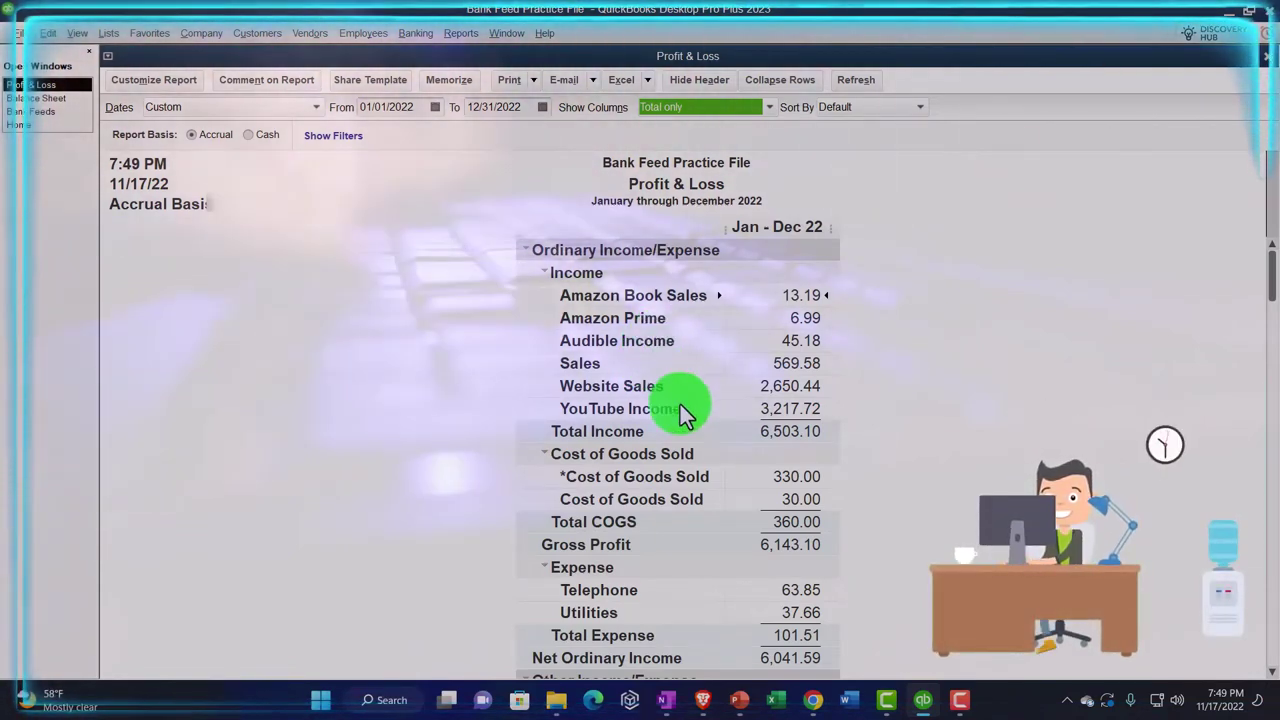
double_click(803, 408)
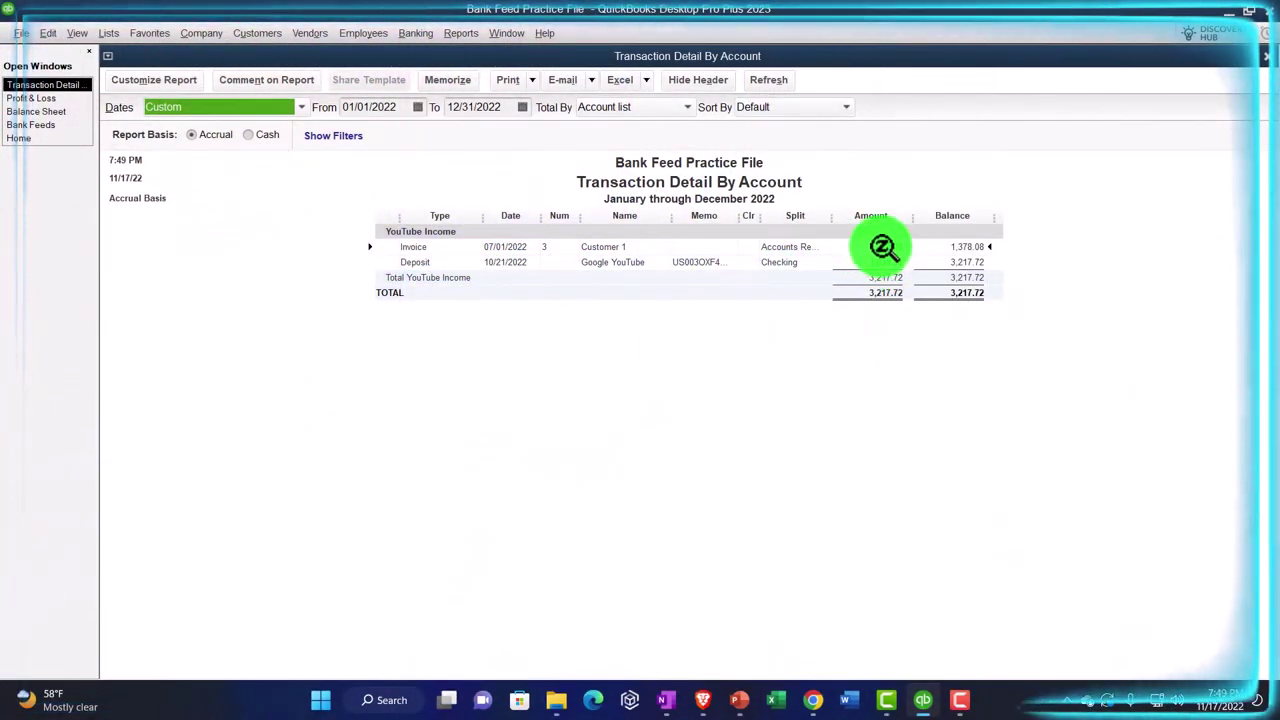
double_click(883, 247)
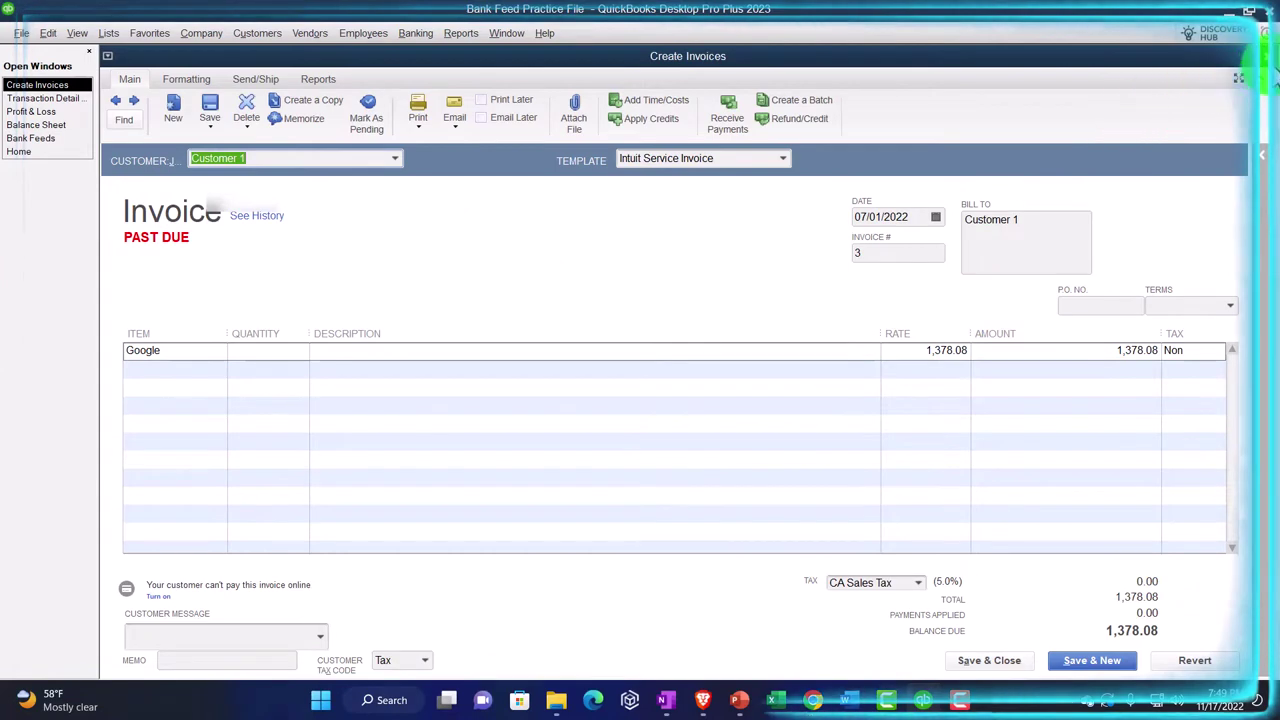
left_click(1270, 57)
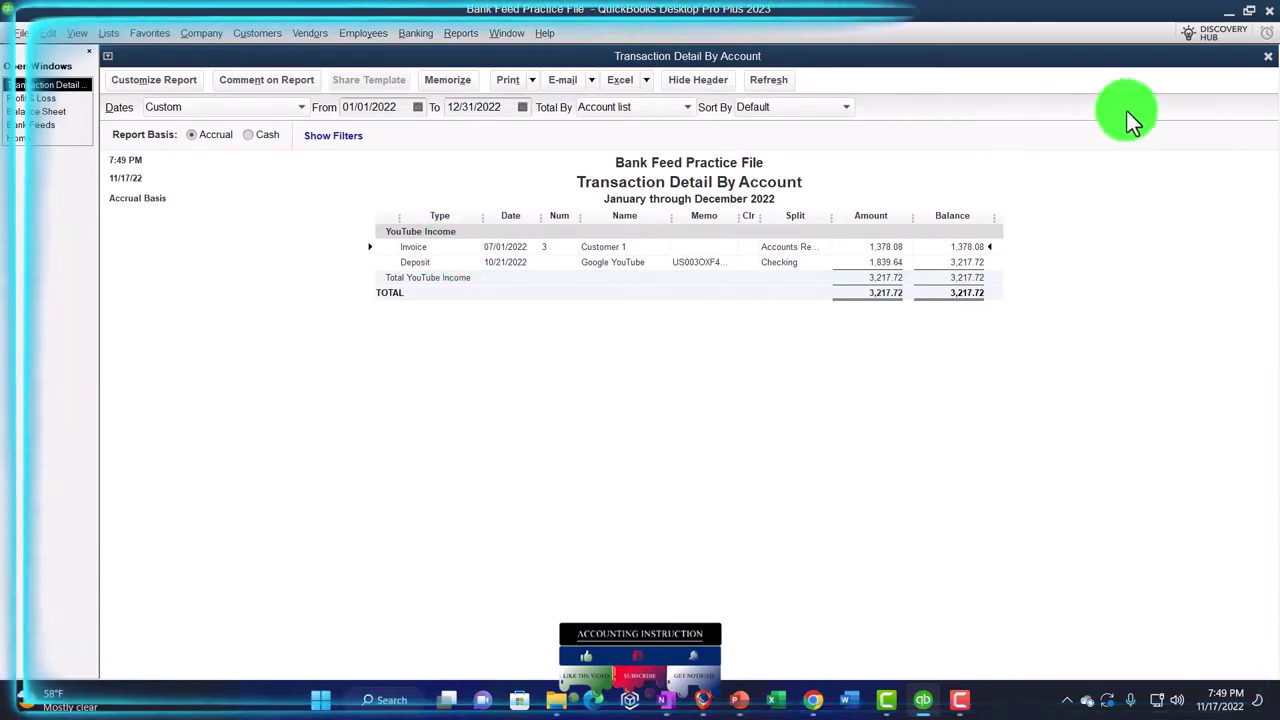
left_click(1268, 56)
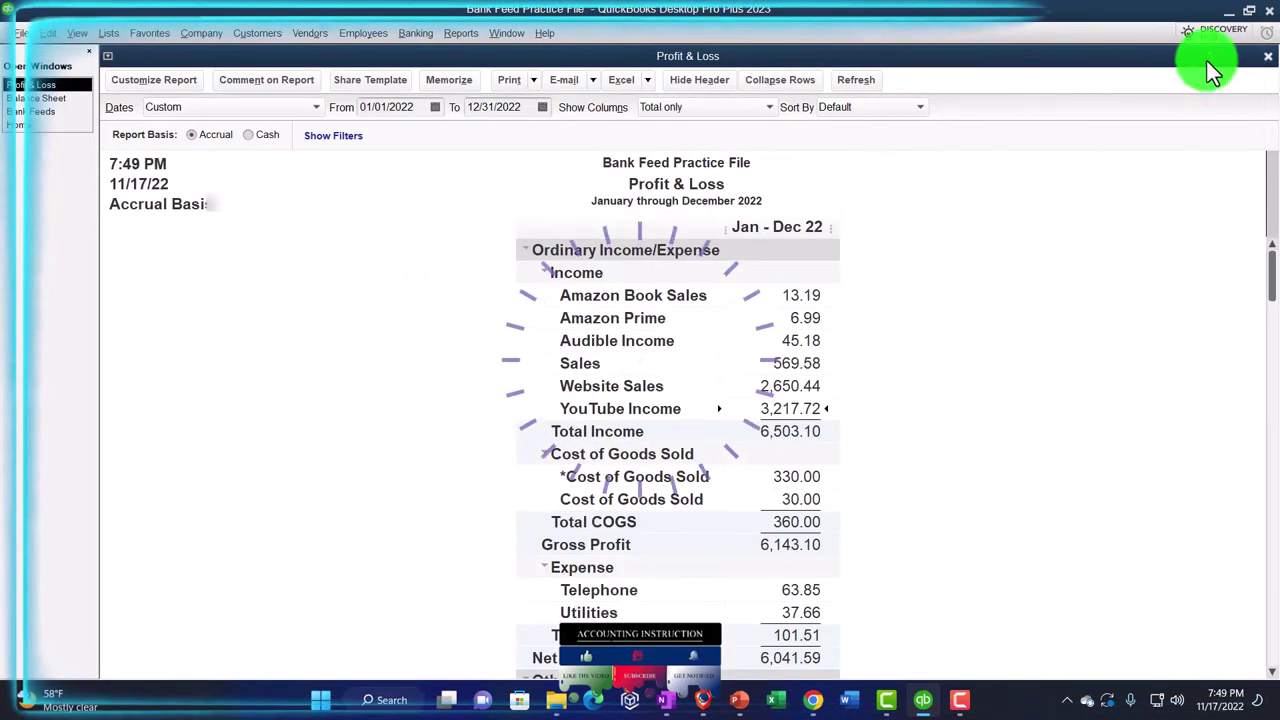
left_click(48, 99)
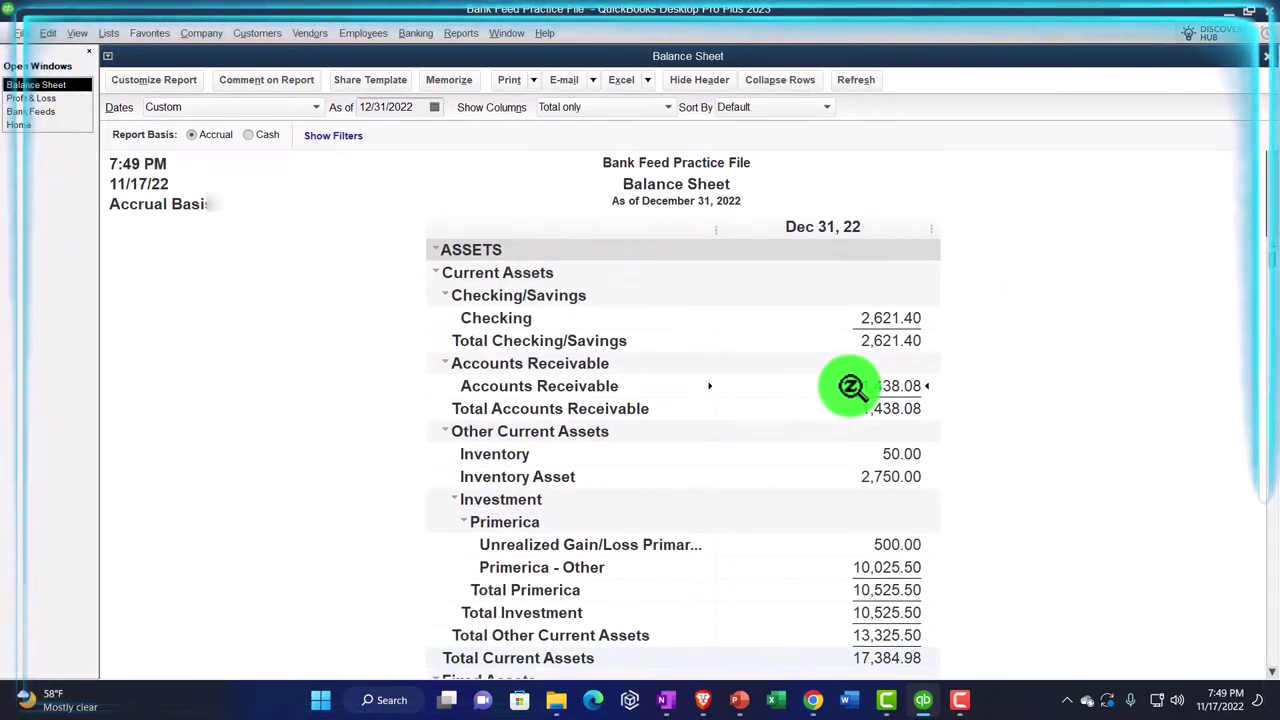
- Run the Customer Balance Detail report and check Customer 1's 1,438.08 total
left_click(461, 33)
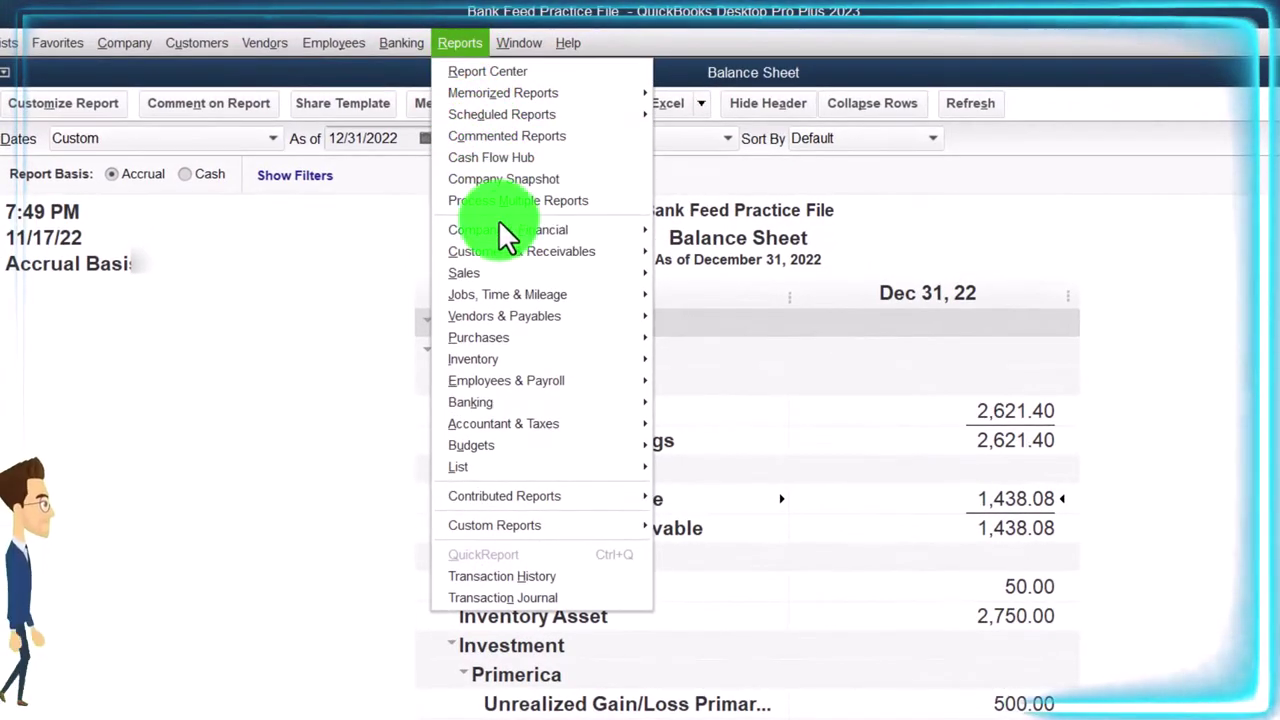
mouse_move(496, 199)
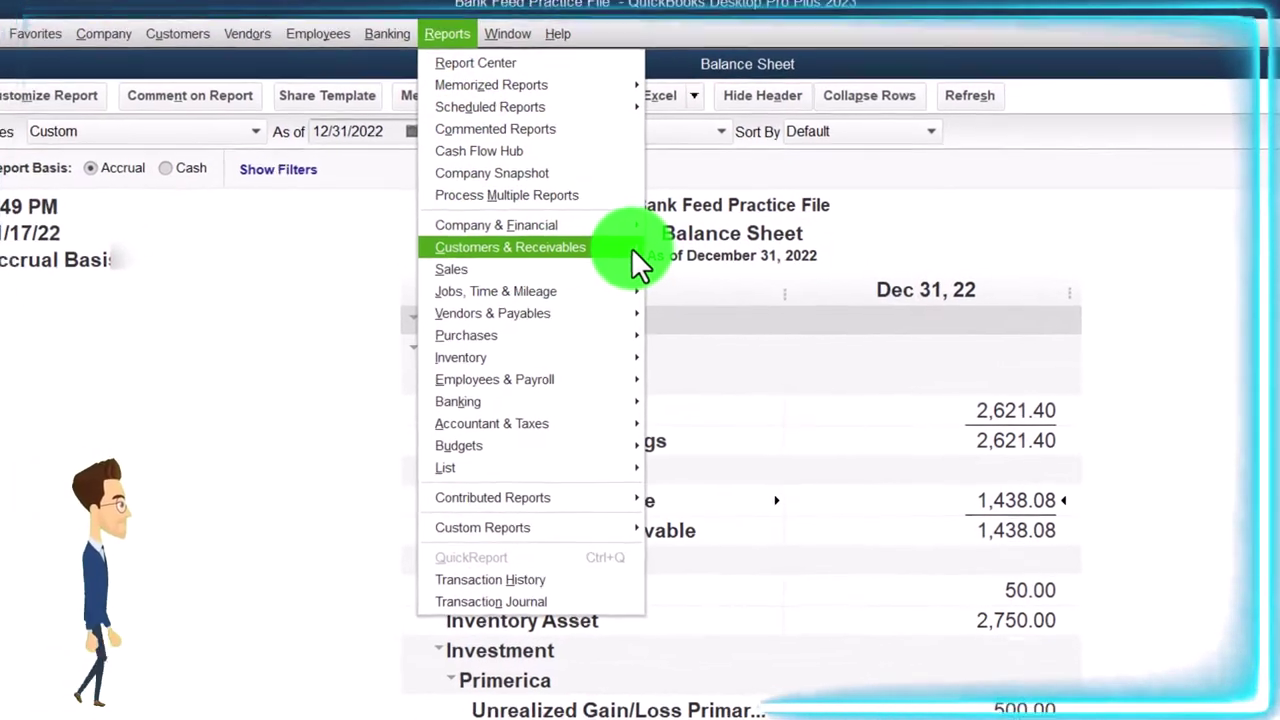
mouse_move(635, 252)
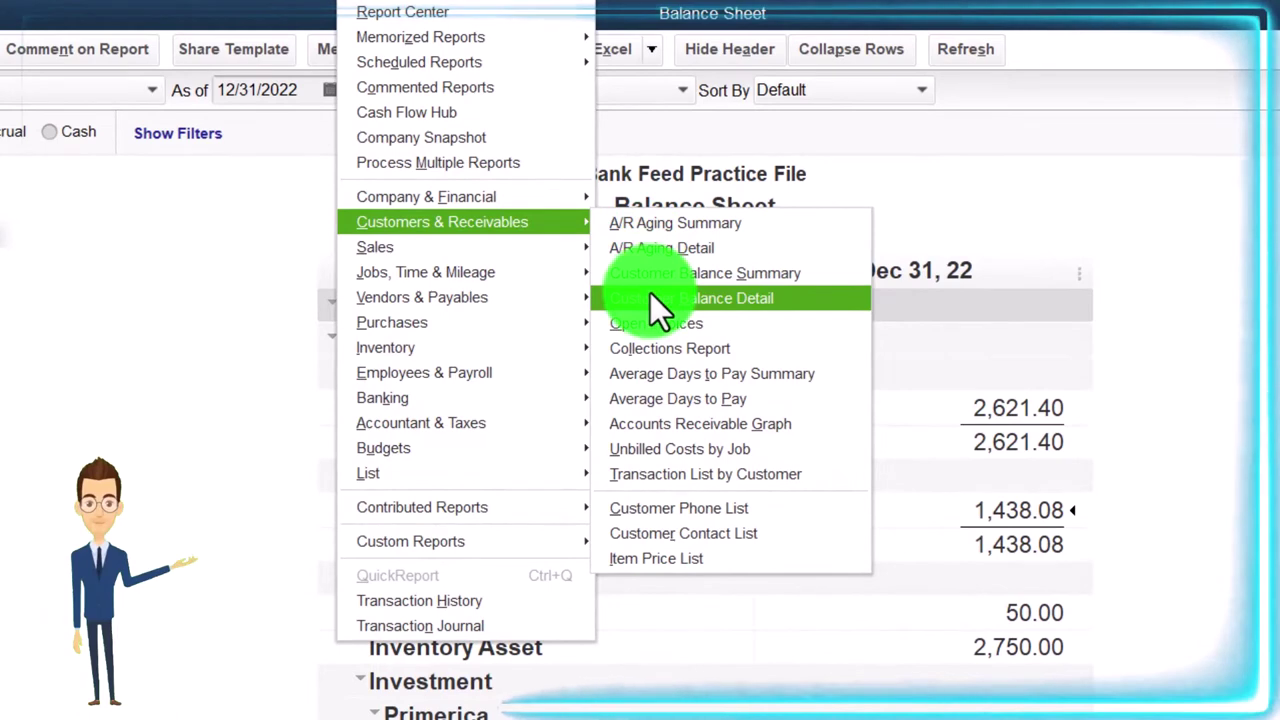
left_click(649, 297)
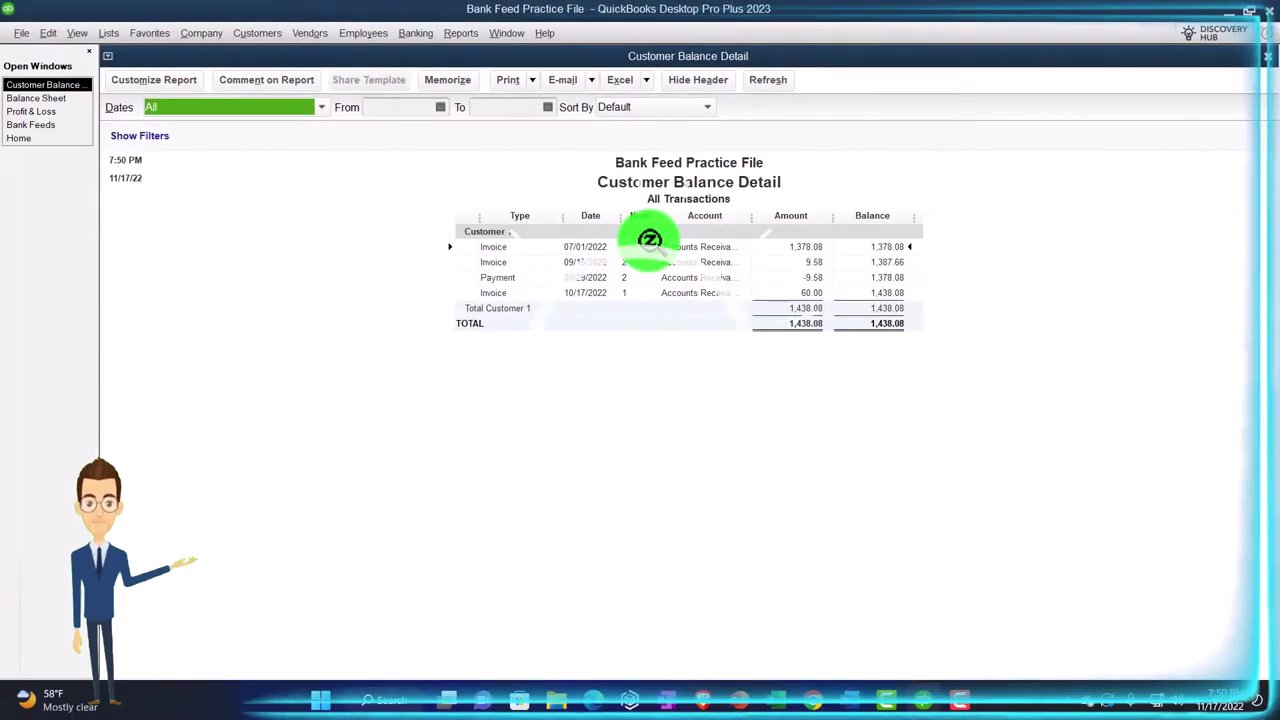
left_click(791, 249)
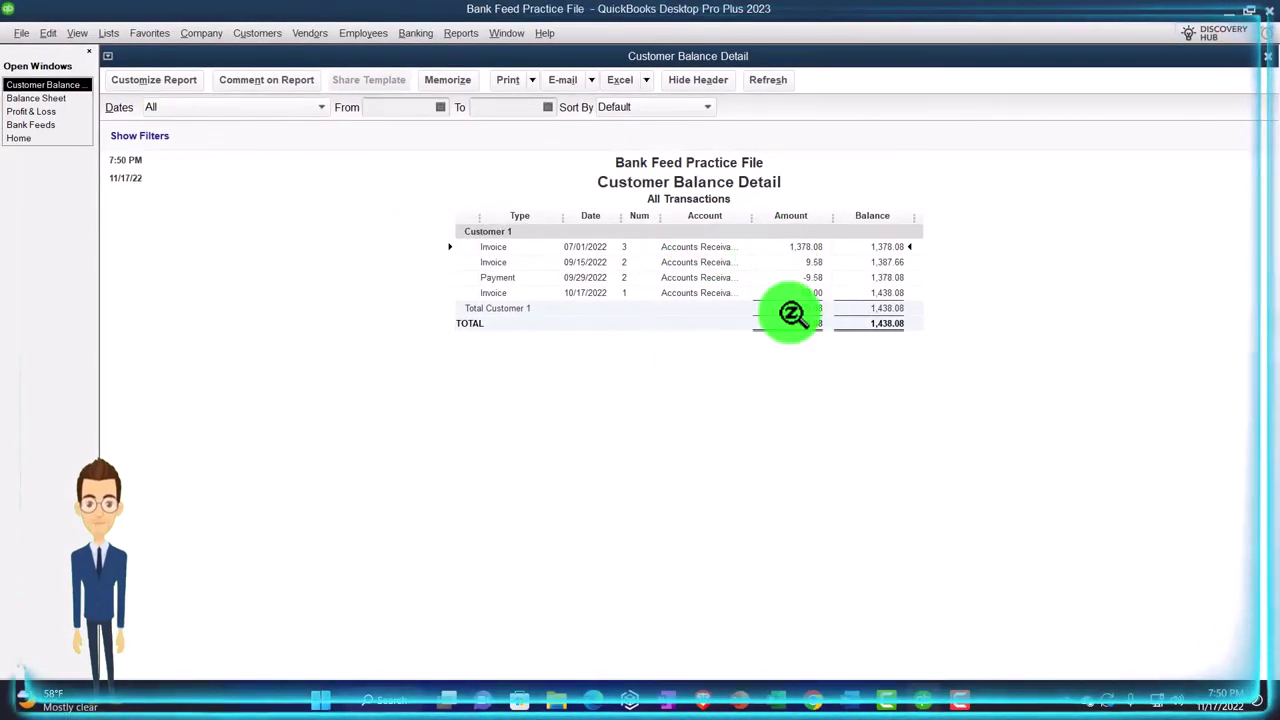
left_click(803, 311)
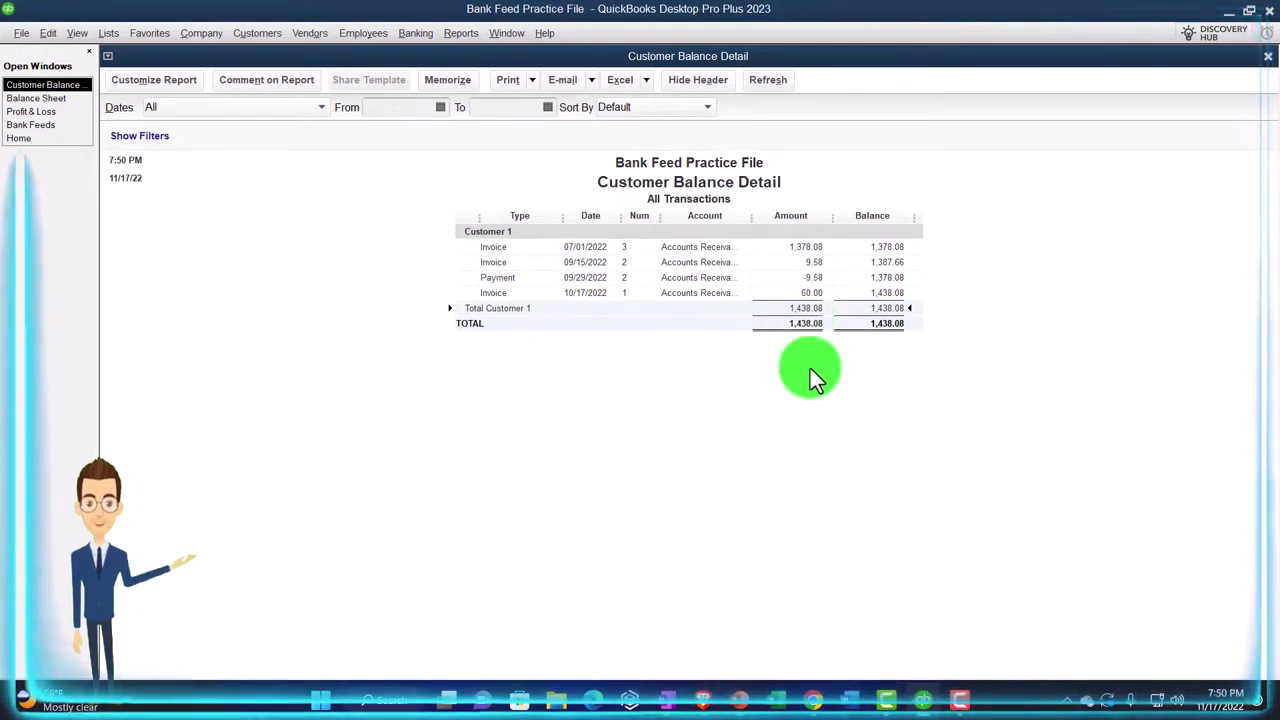
left_click(36, 98)
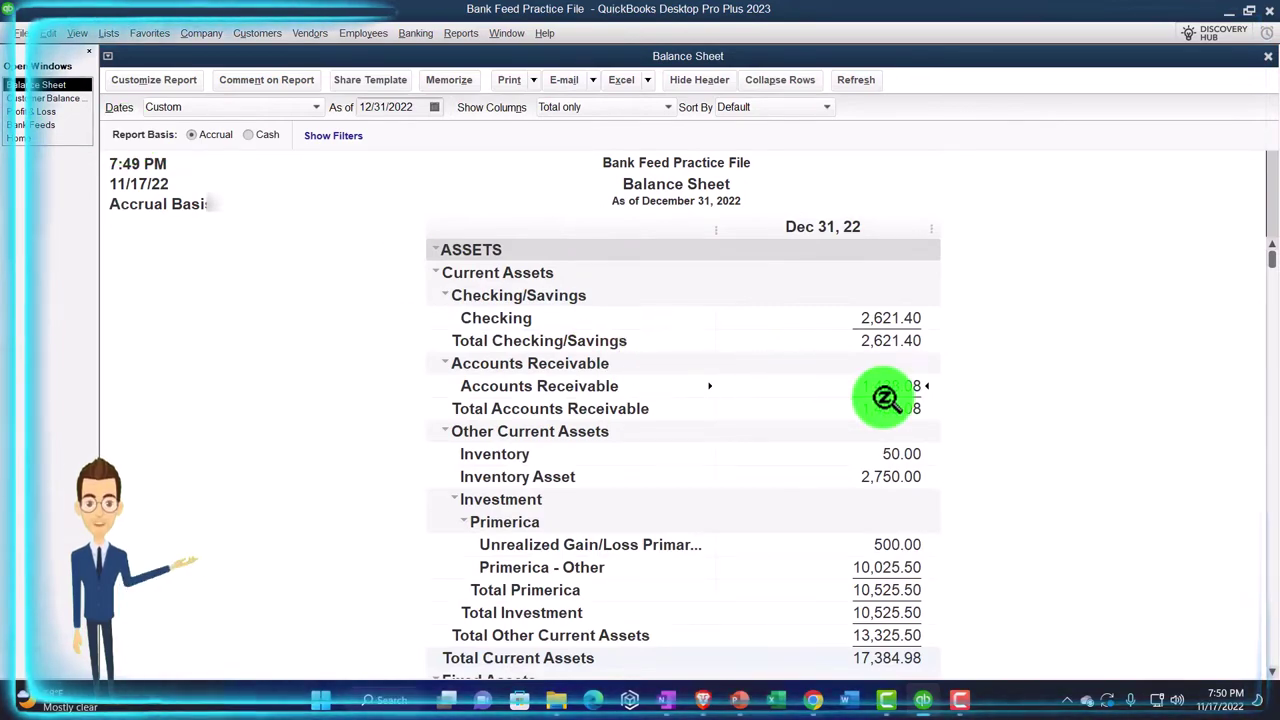
- Open the Customer Center and select Customer 1's invoice 3 for 1,378.08
left_click(257, 33)
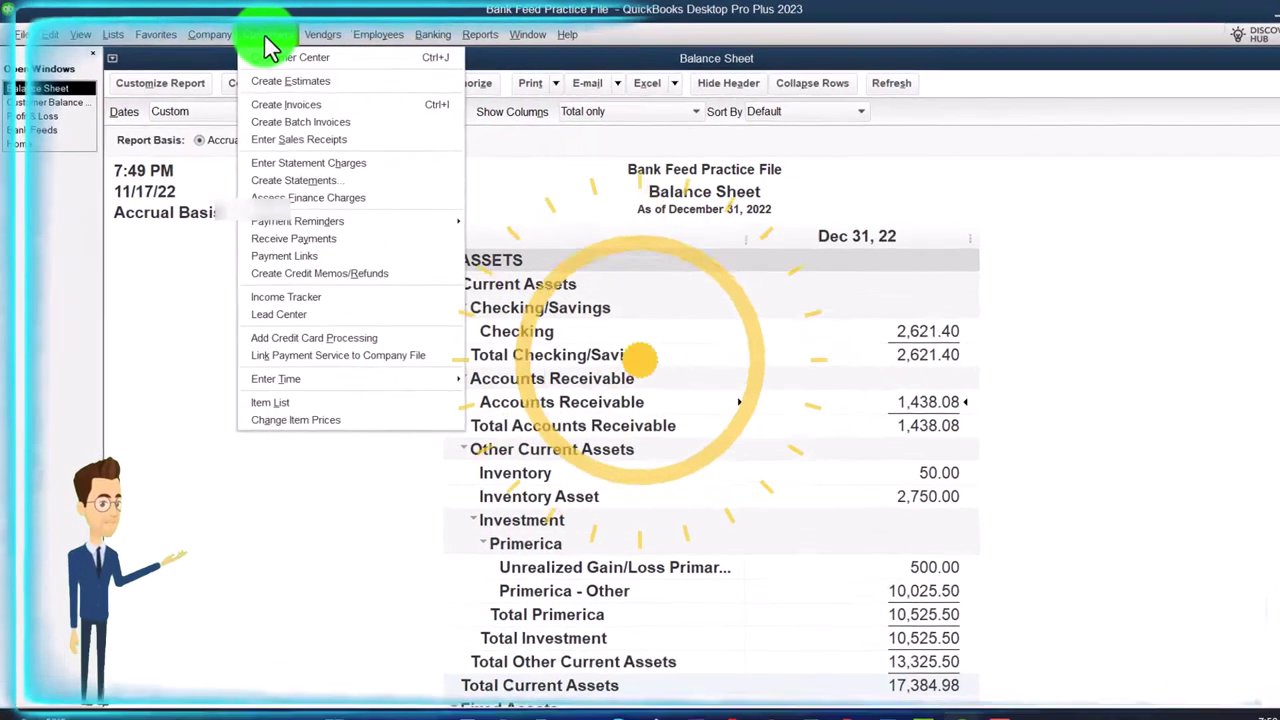
left_click(300, 57)
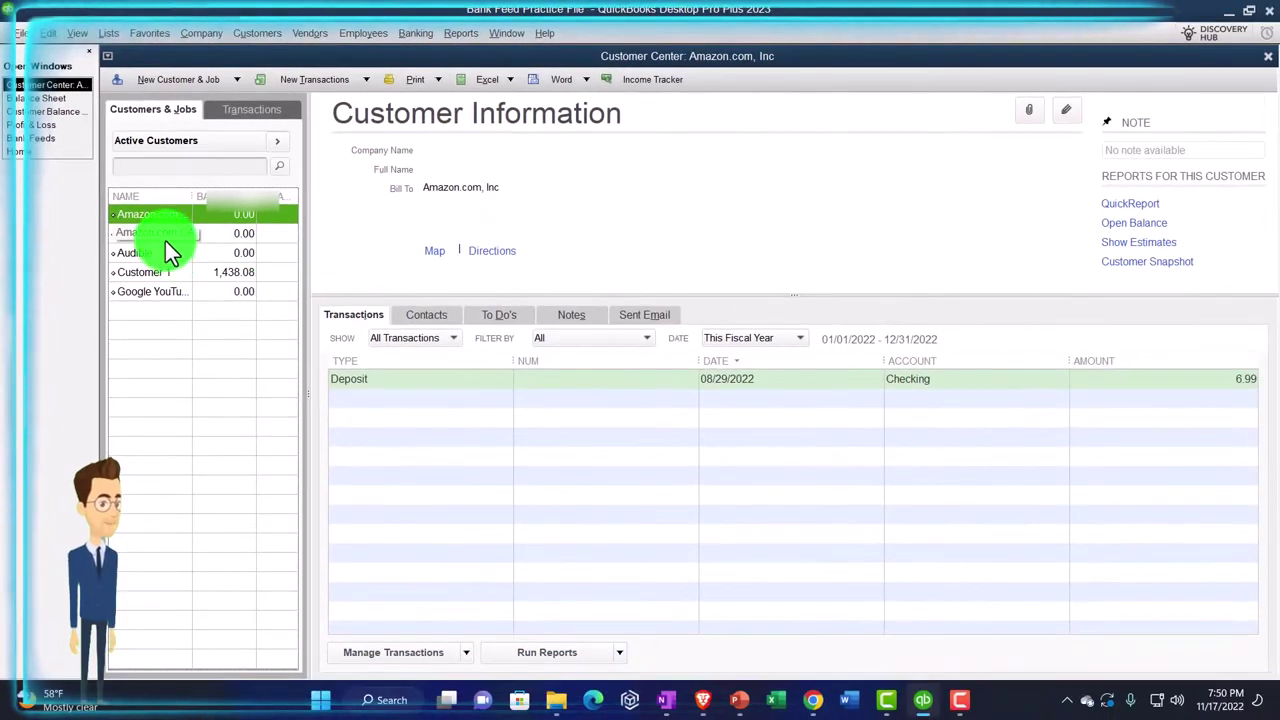
left_click(154, 275)
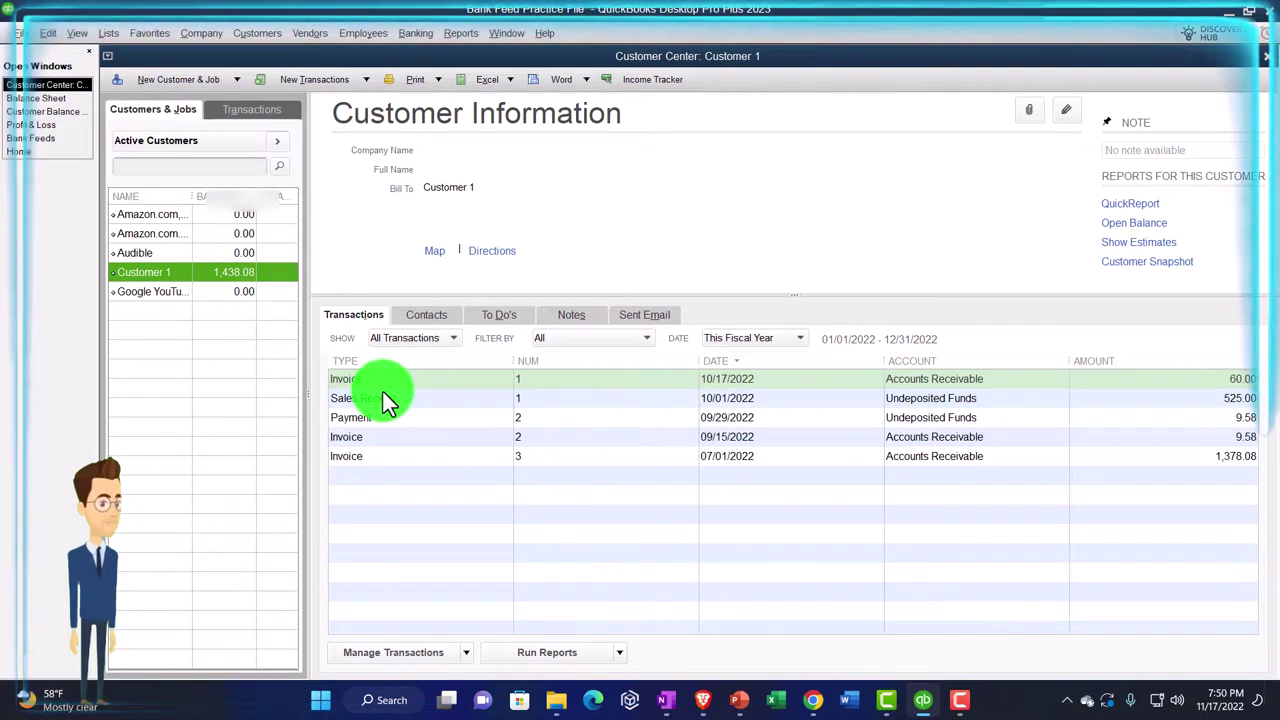
left_click(421, 456)
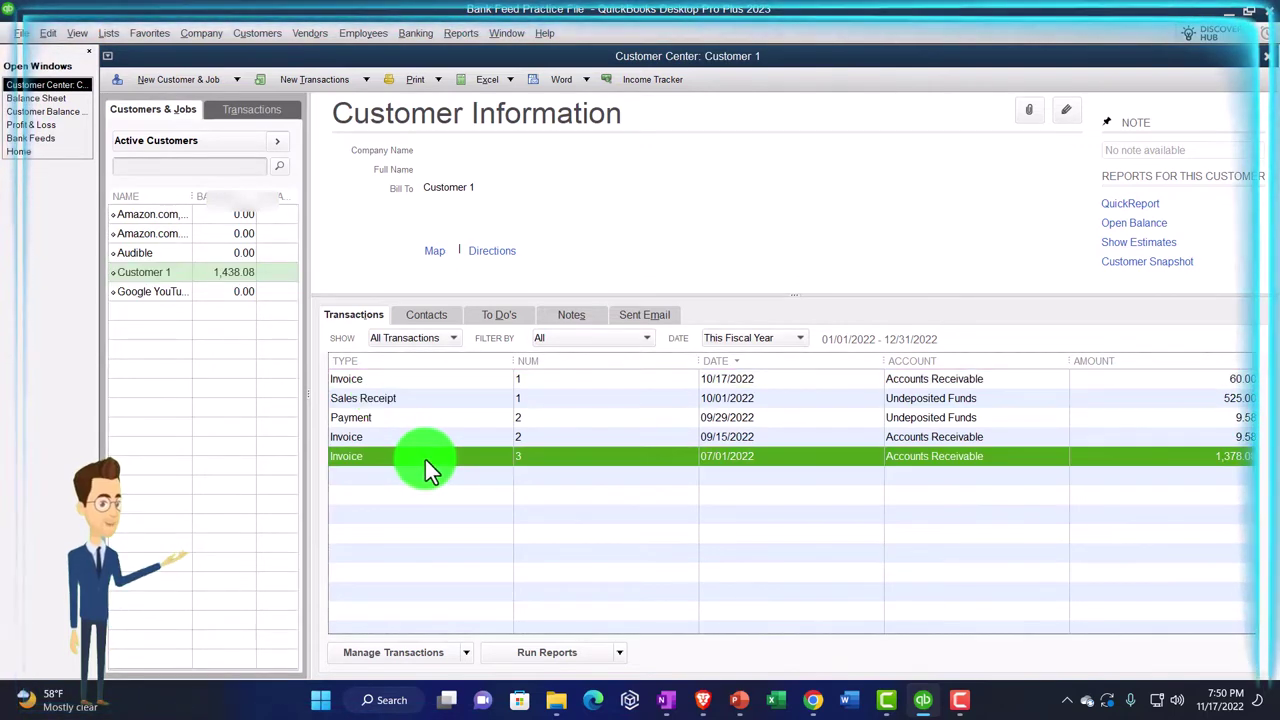
- Filter Customer 1's transactions to Invoices, showing only Open Invoices
left_click(449, 338)
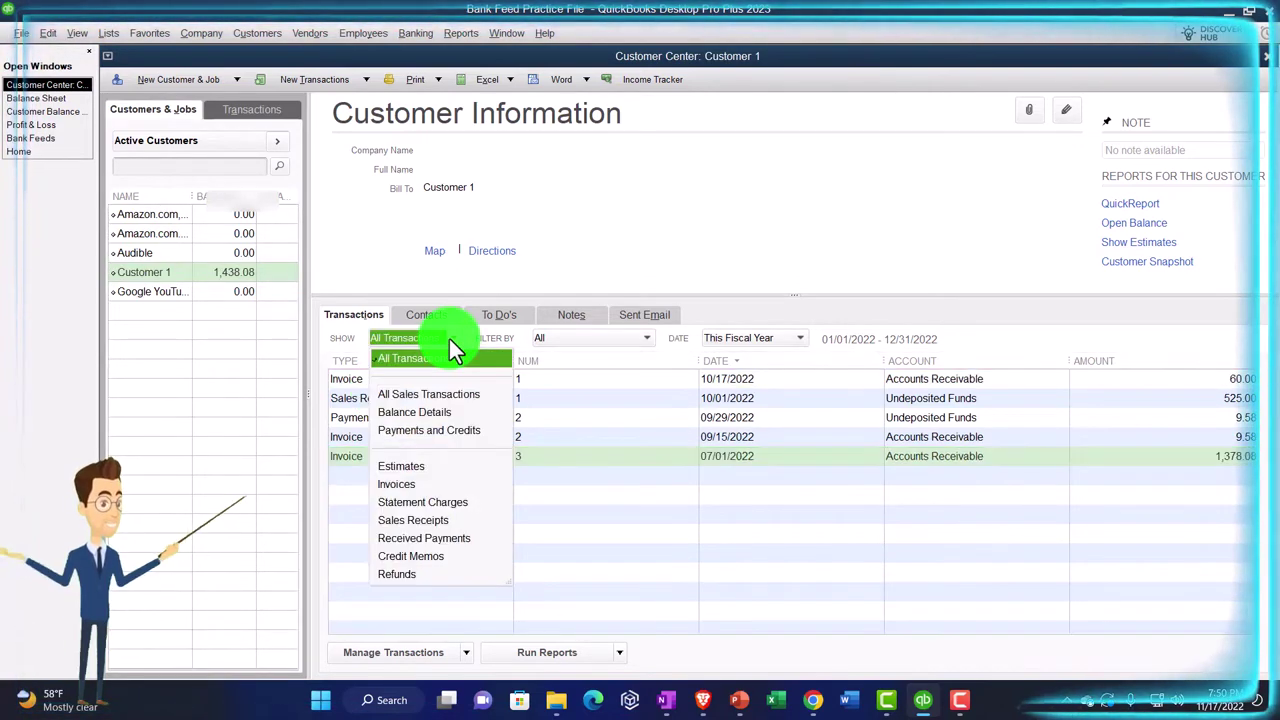
left_click(449, 340)
left_click(612, 338)
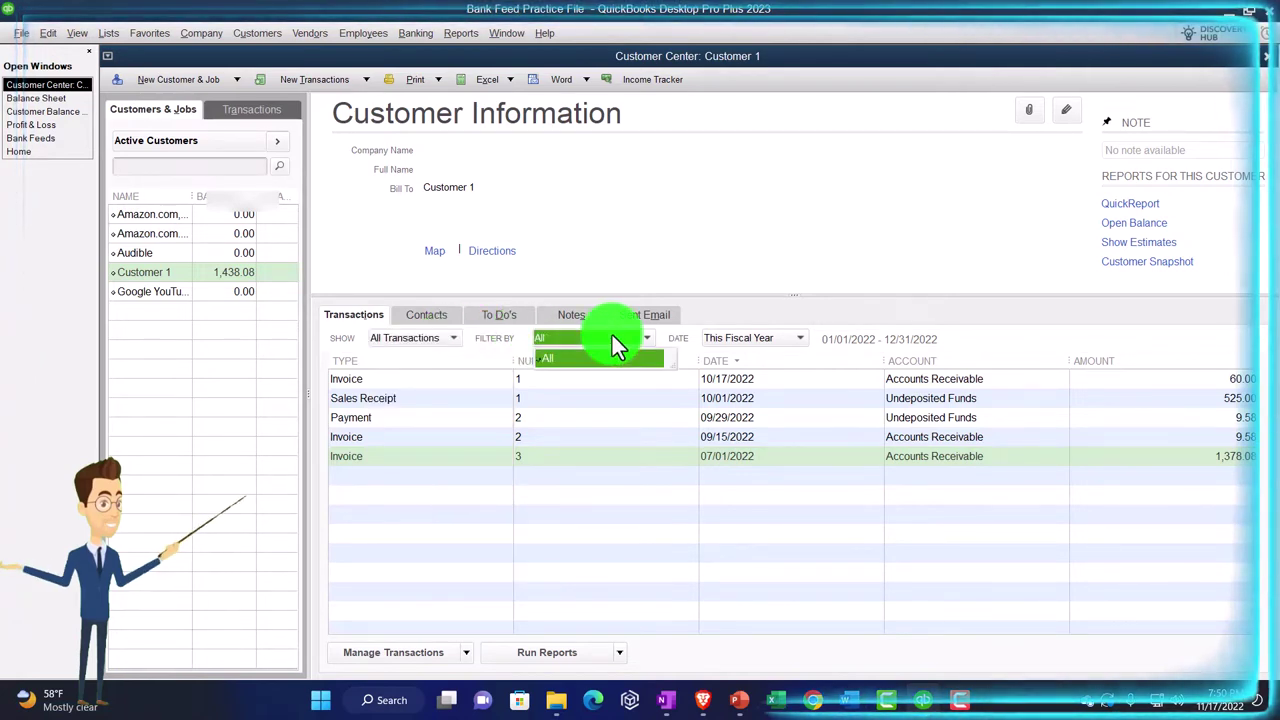
left_click(456, 336)
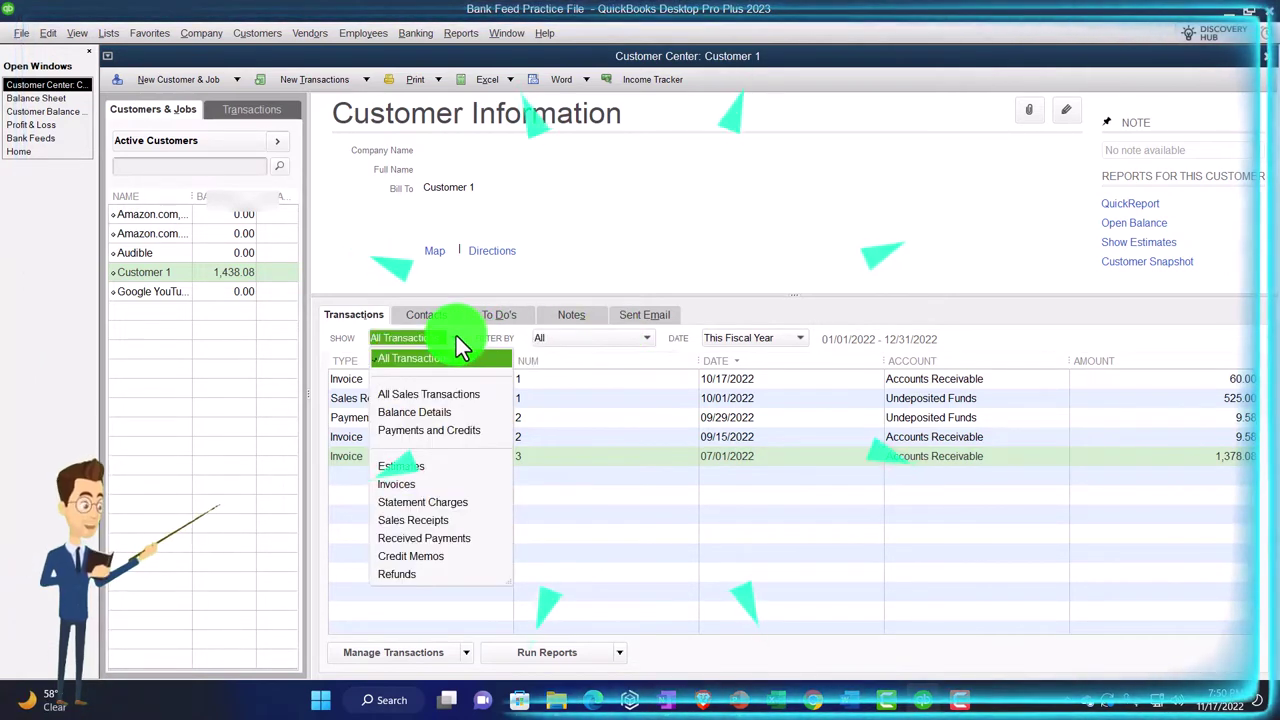
left_click(420, 484)
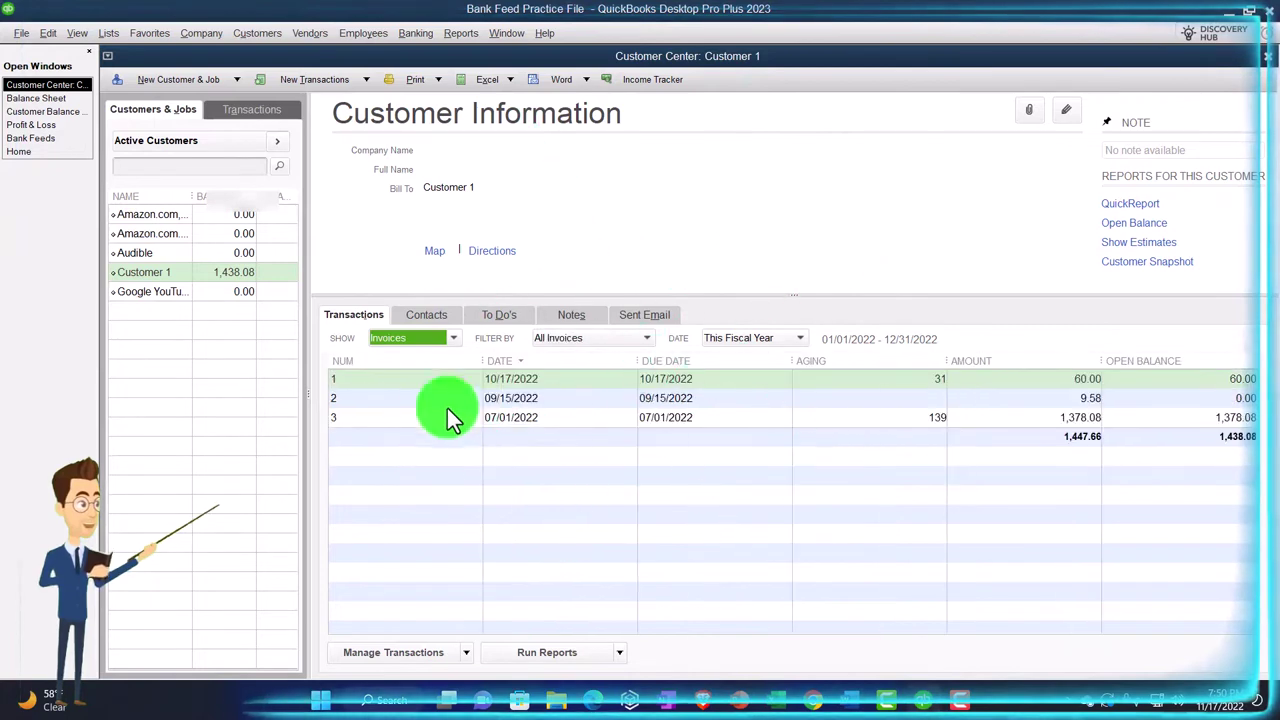
left_click(632, 342)
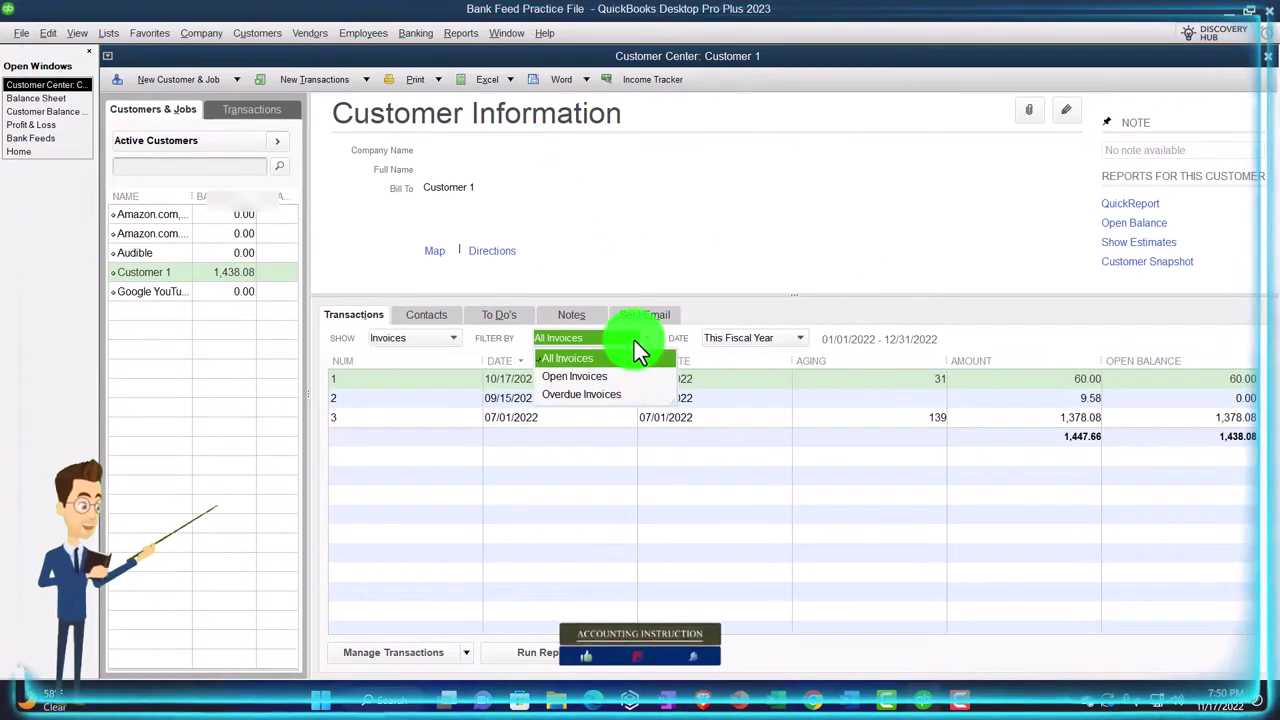
left_click(624, 376)
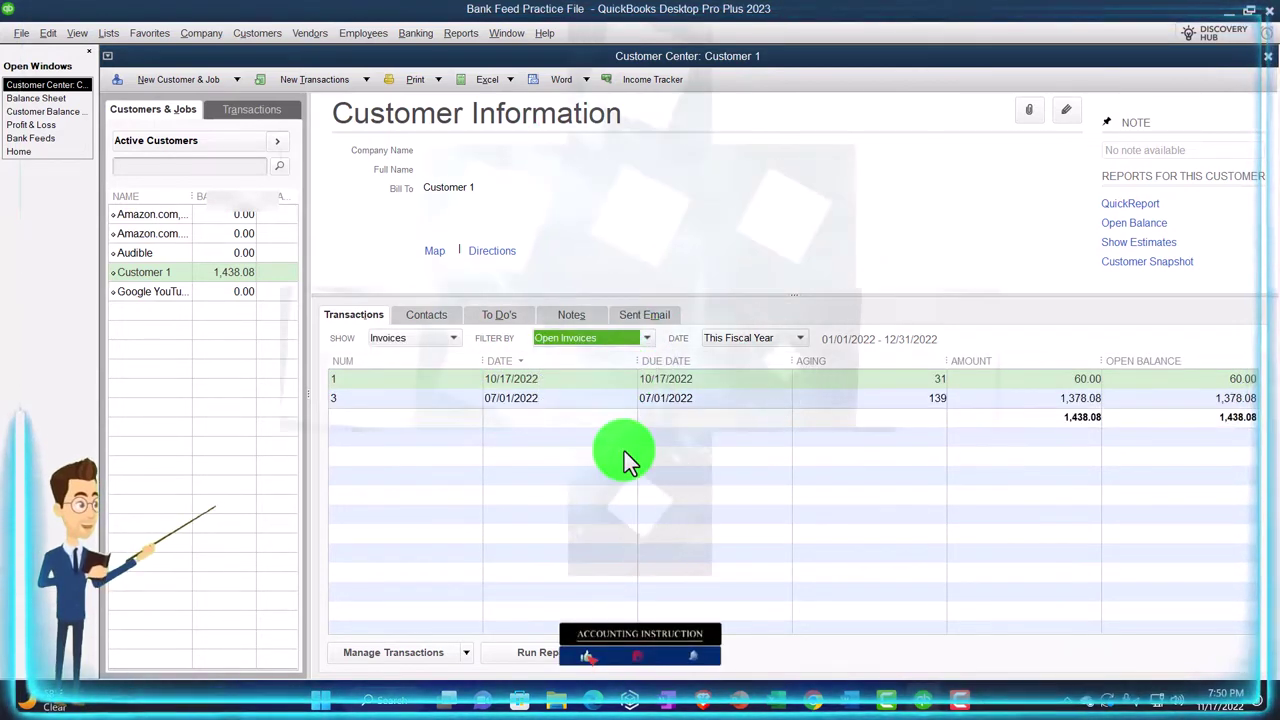
left_click(252, 109)
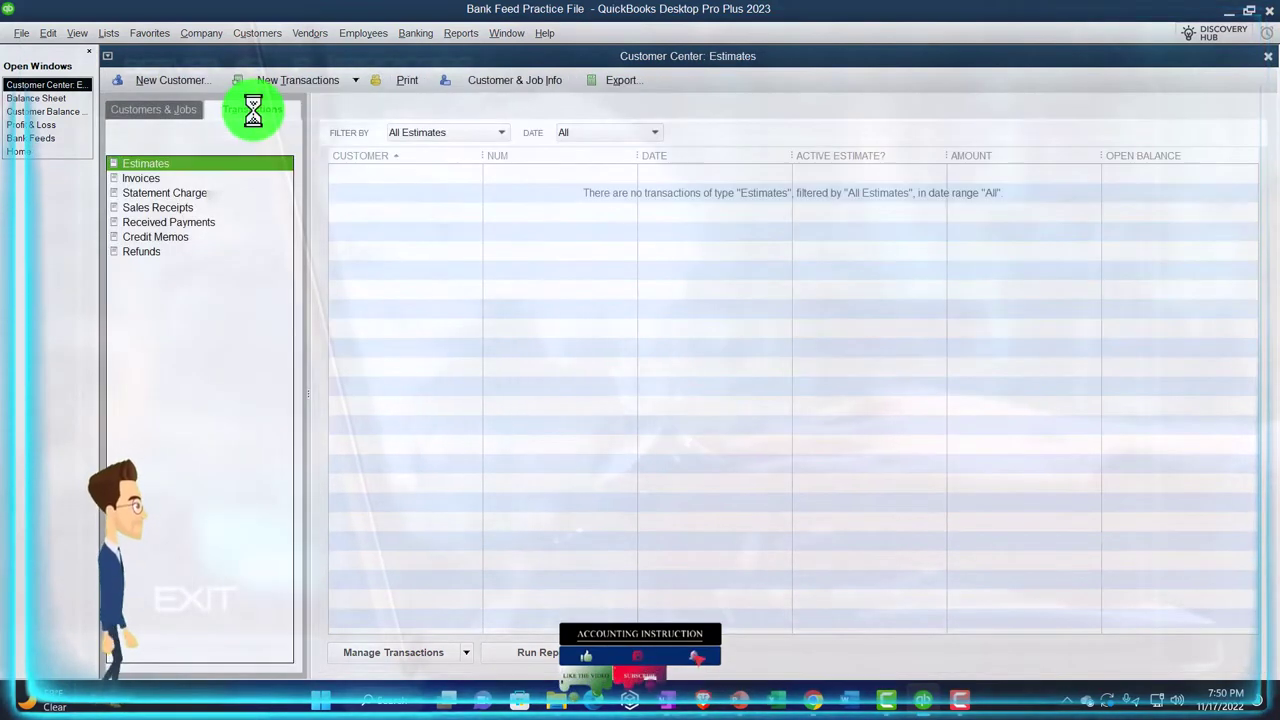
- List all customers' invoices filtered to Open Invoices, then bring the Home page back
left_click(132, 178)
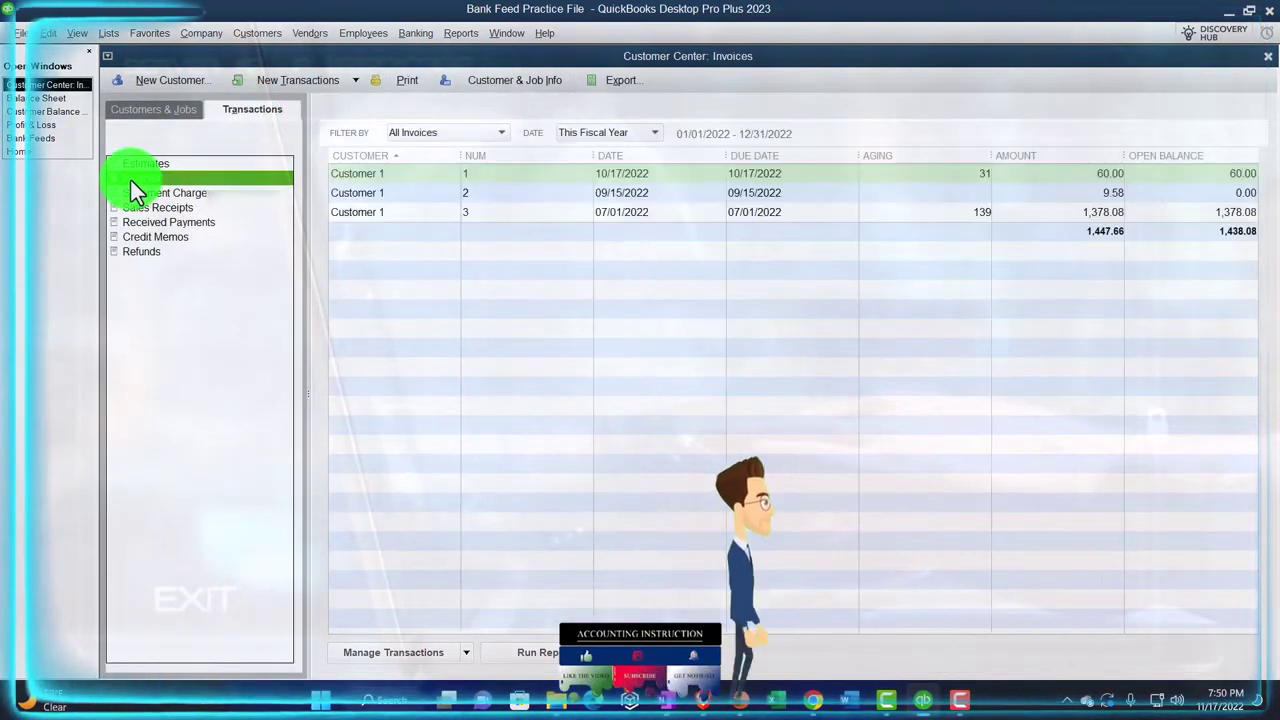
left_click(492, 137)
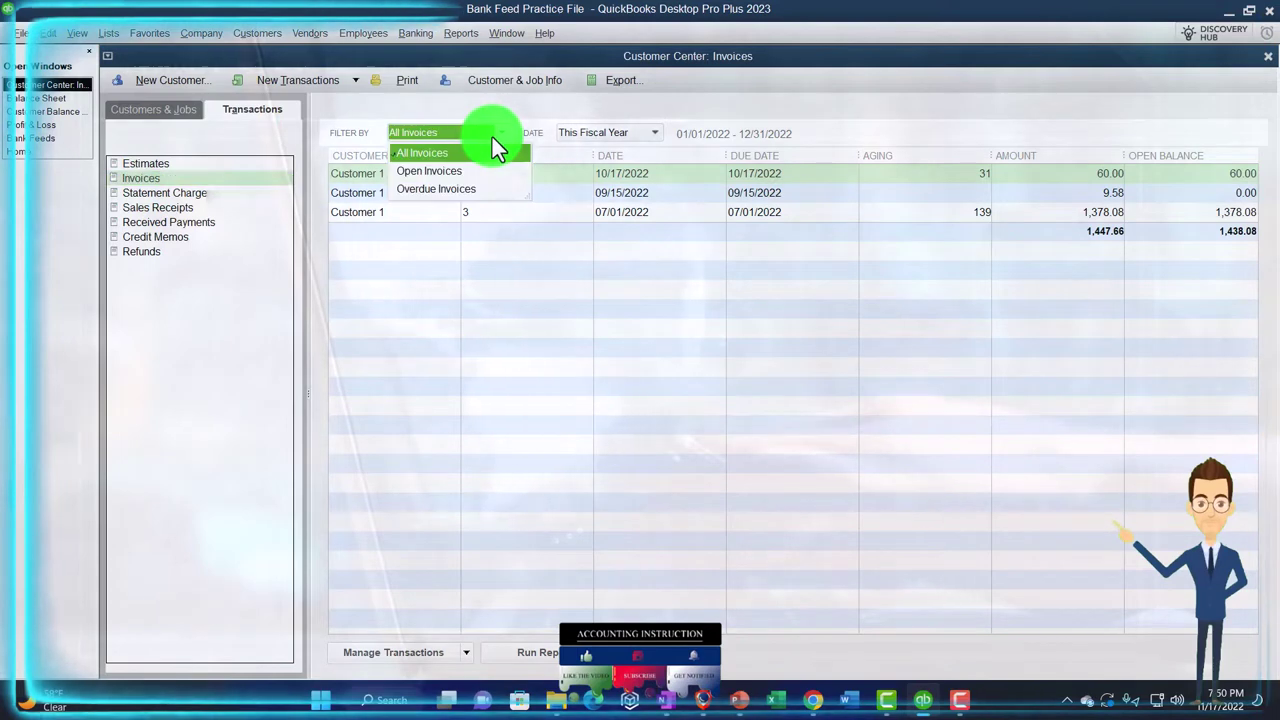
left_click(443, 171)
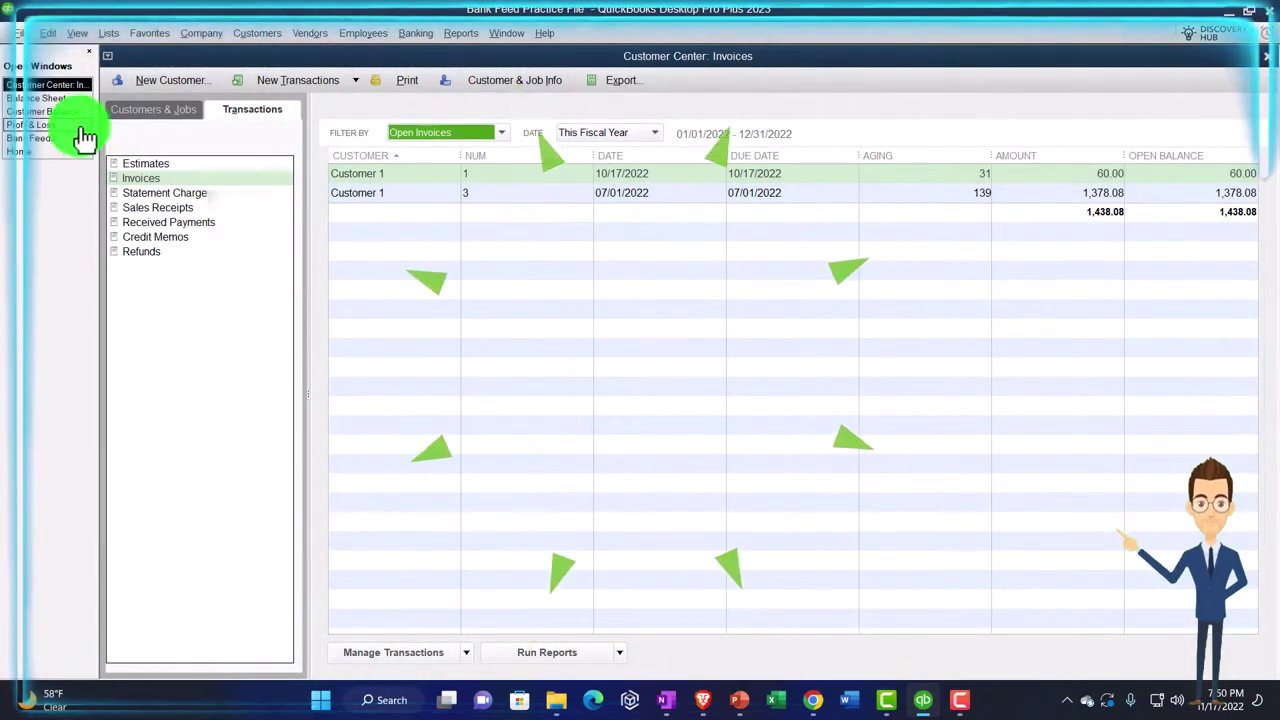
left_click(43, 153)
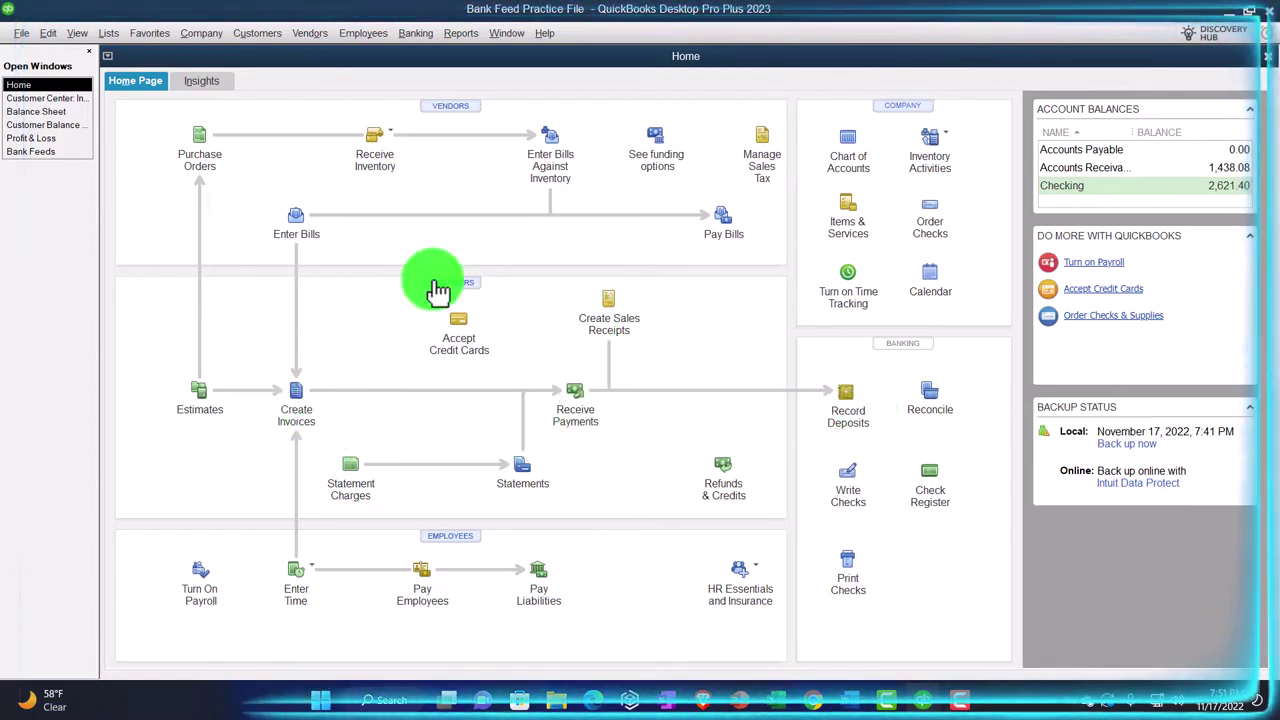
left_click(57, 152)
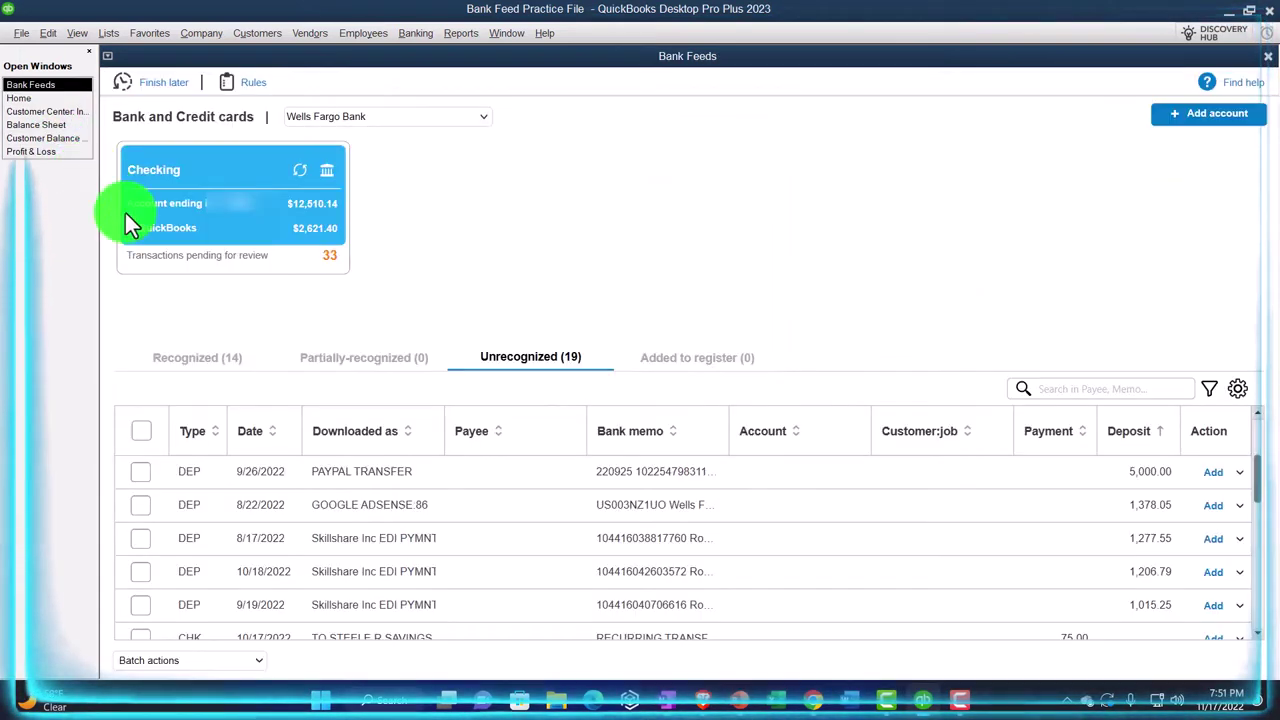
left_click(1211, 510)
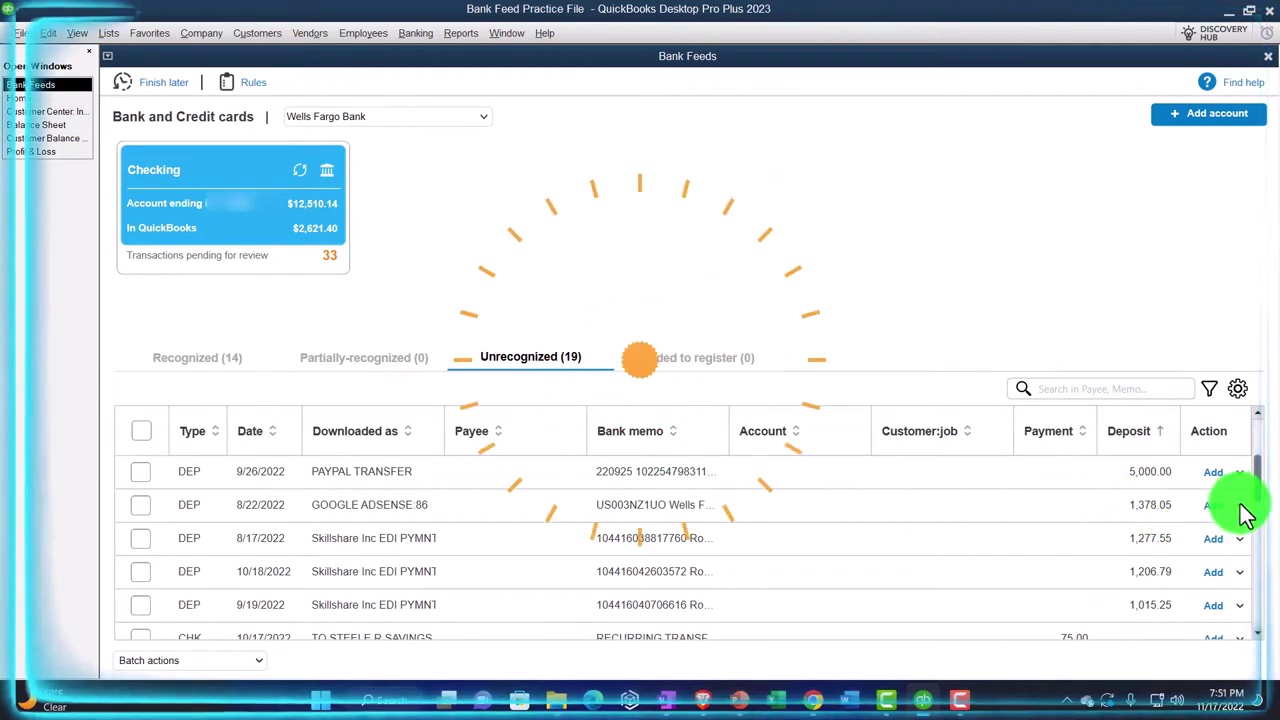
left_click(1240, 504)
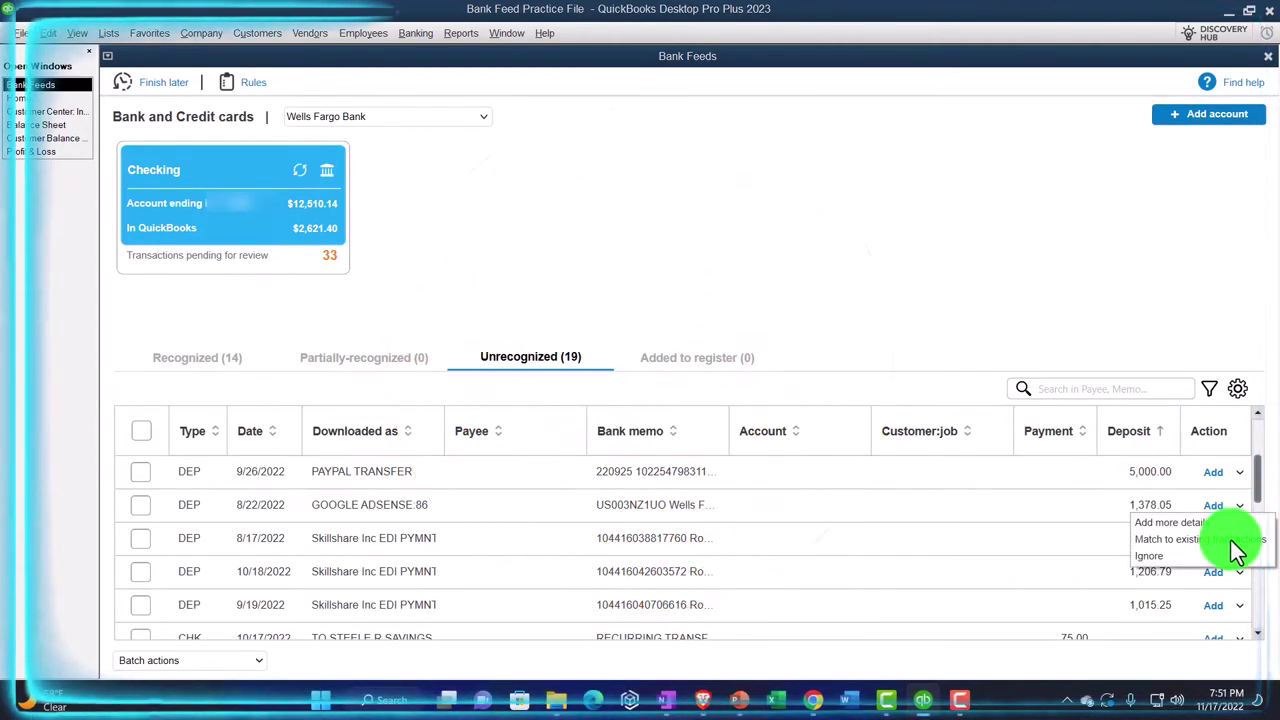
left_click(1237, 545)
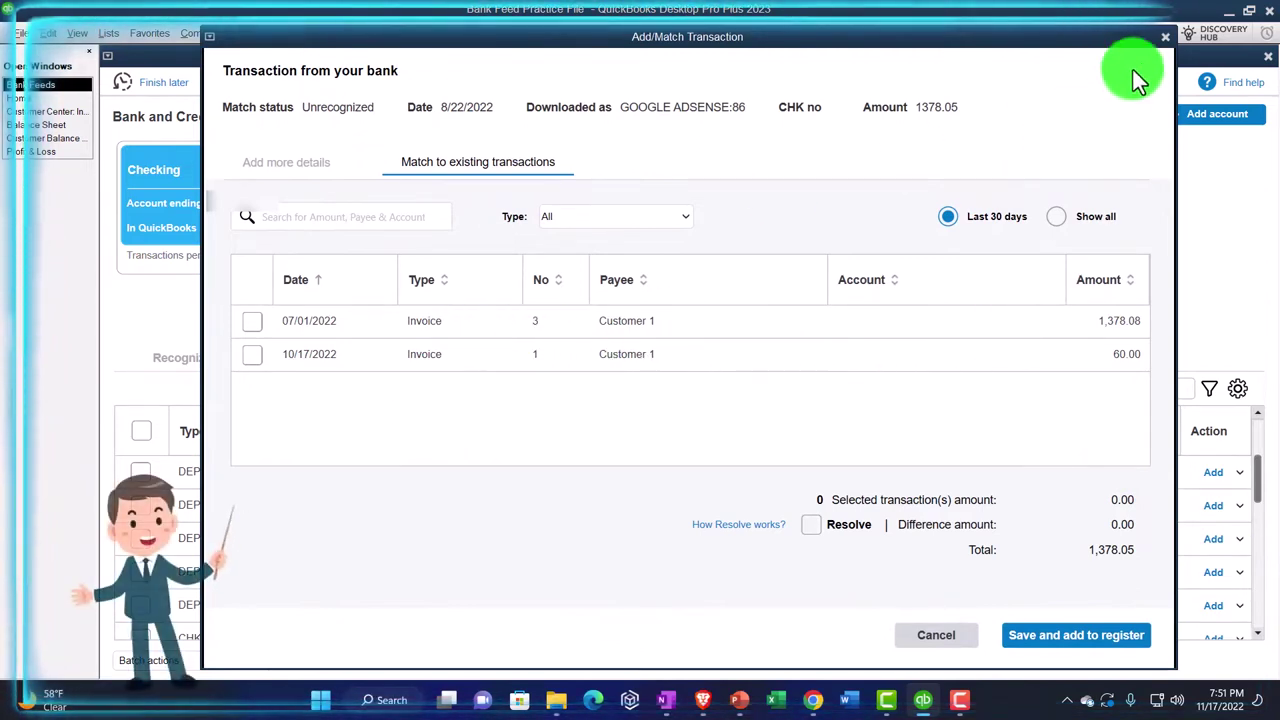
left_click(1162, 42)
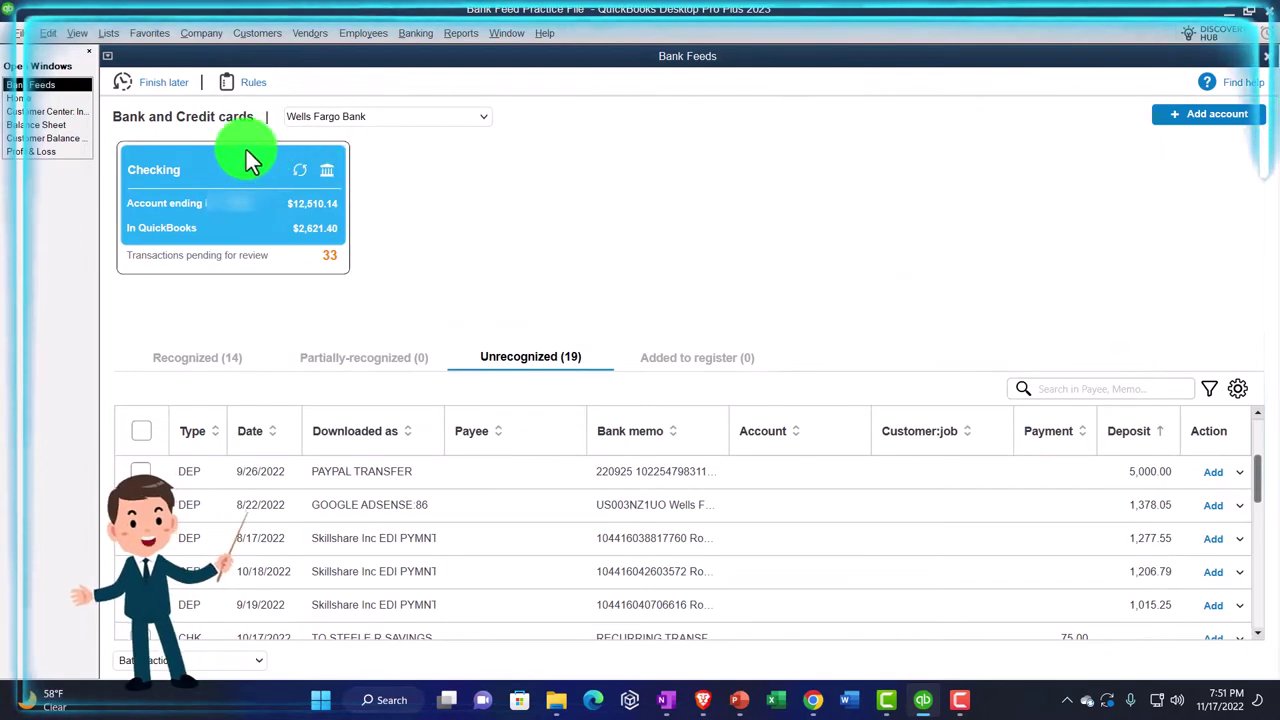
left_click(29, 98)
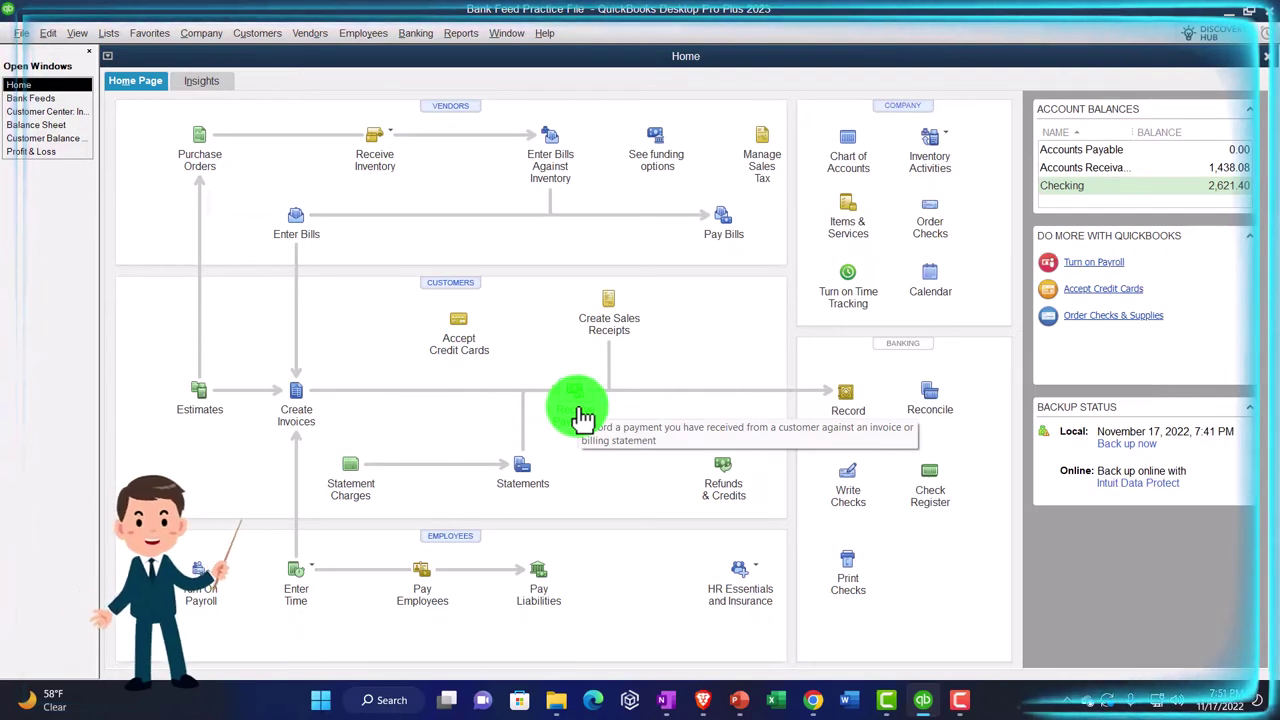
- Start a Customer 1 payment, discard it unrecorded, and return to the open invoices list
left_click(580, 412)
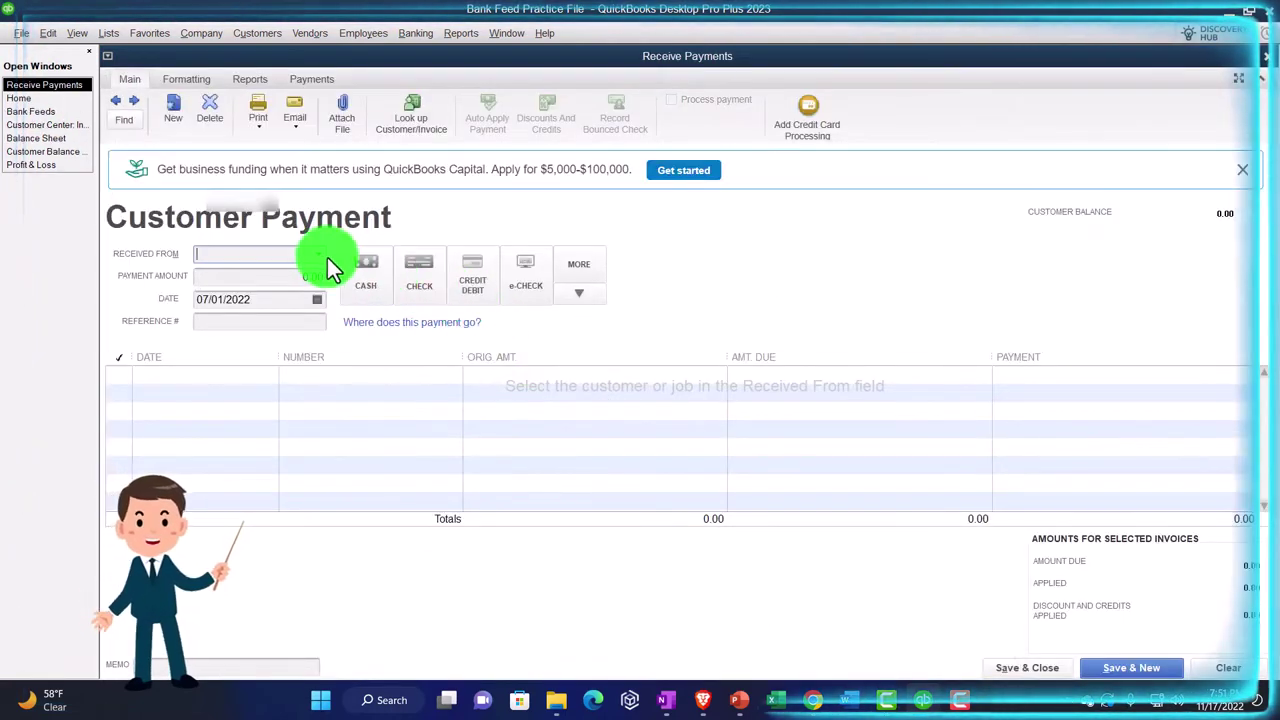
left_click(323, 256)
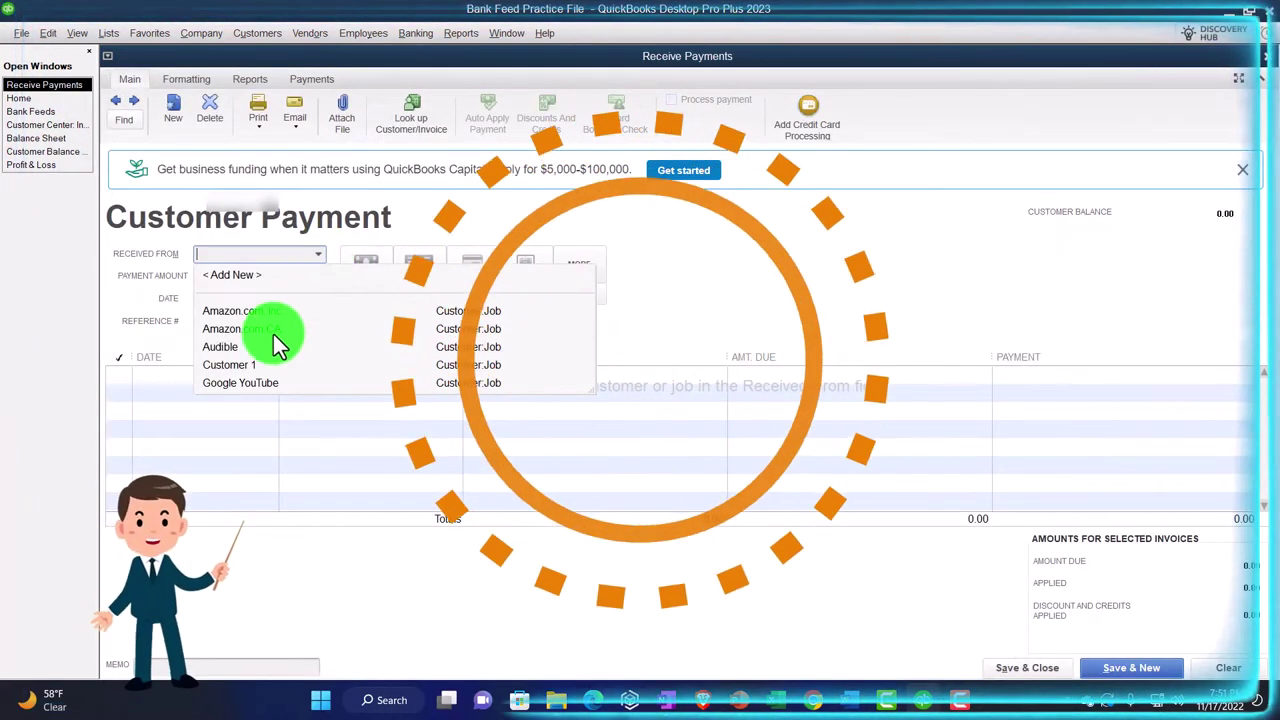
left_click(250, 365)
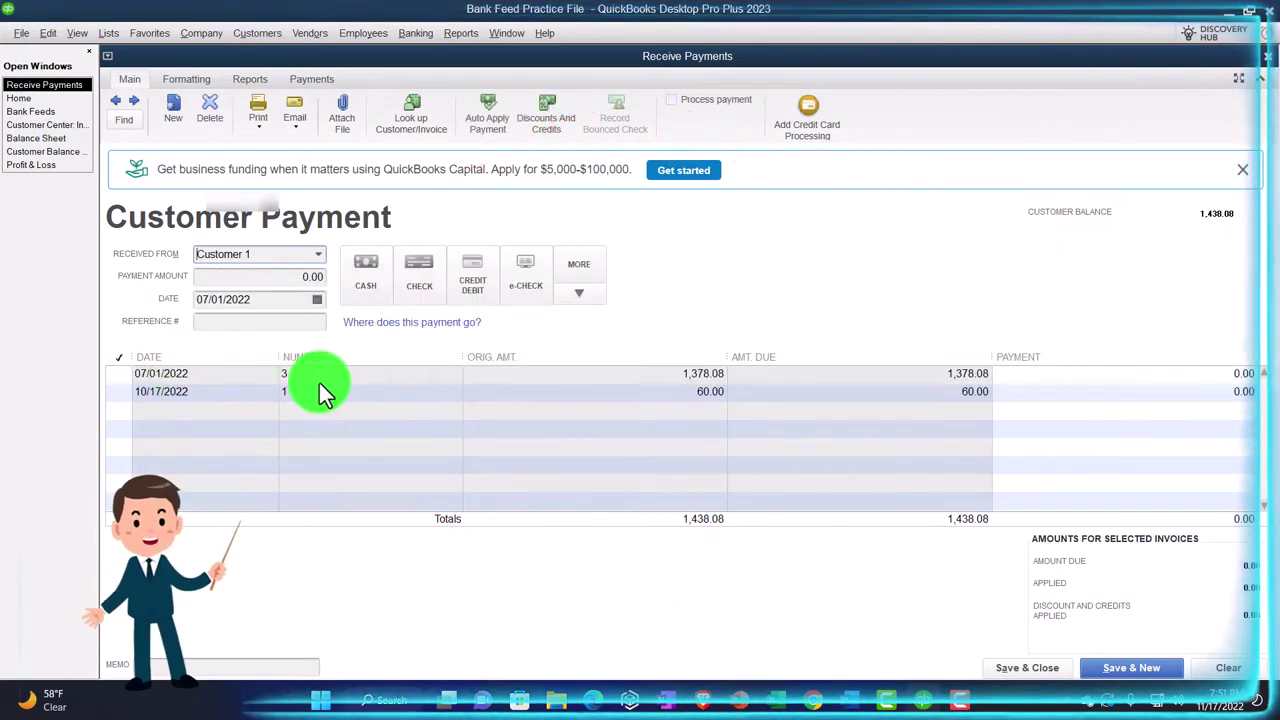
left_click(1268, 58)
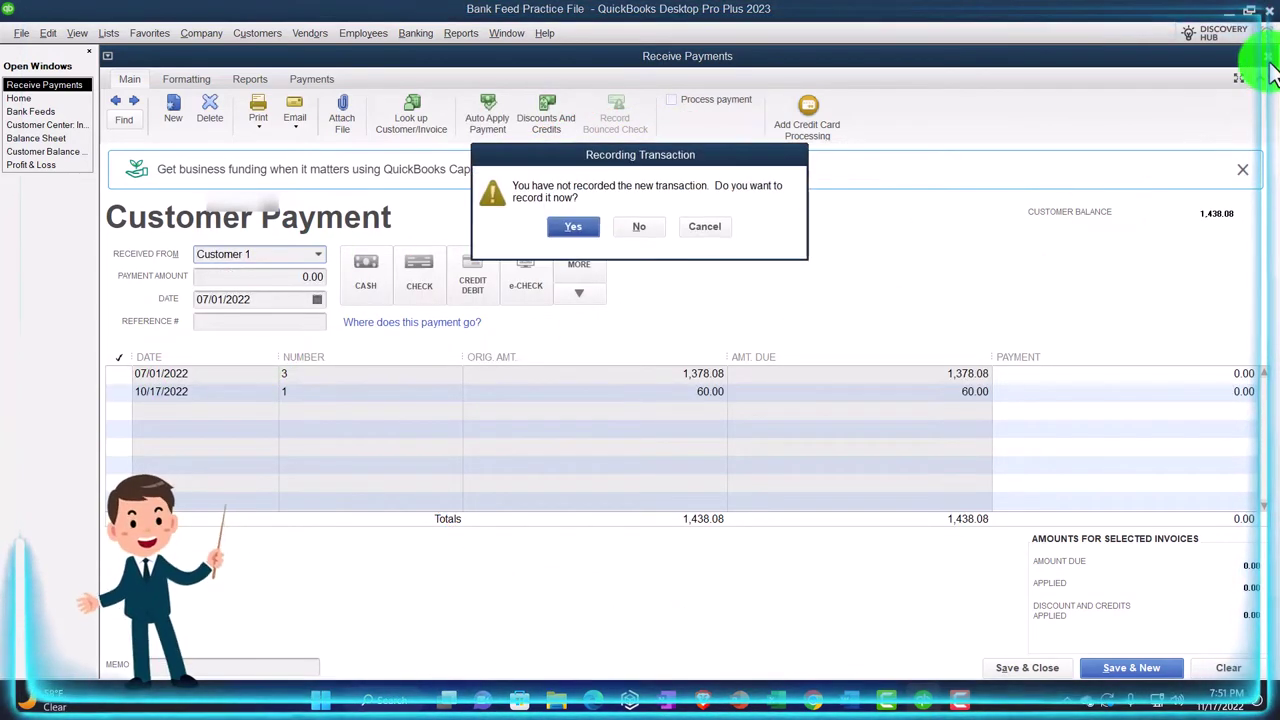
left_click(660, 232)
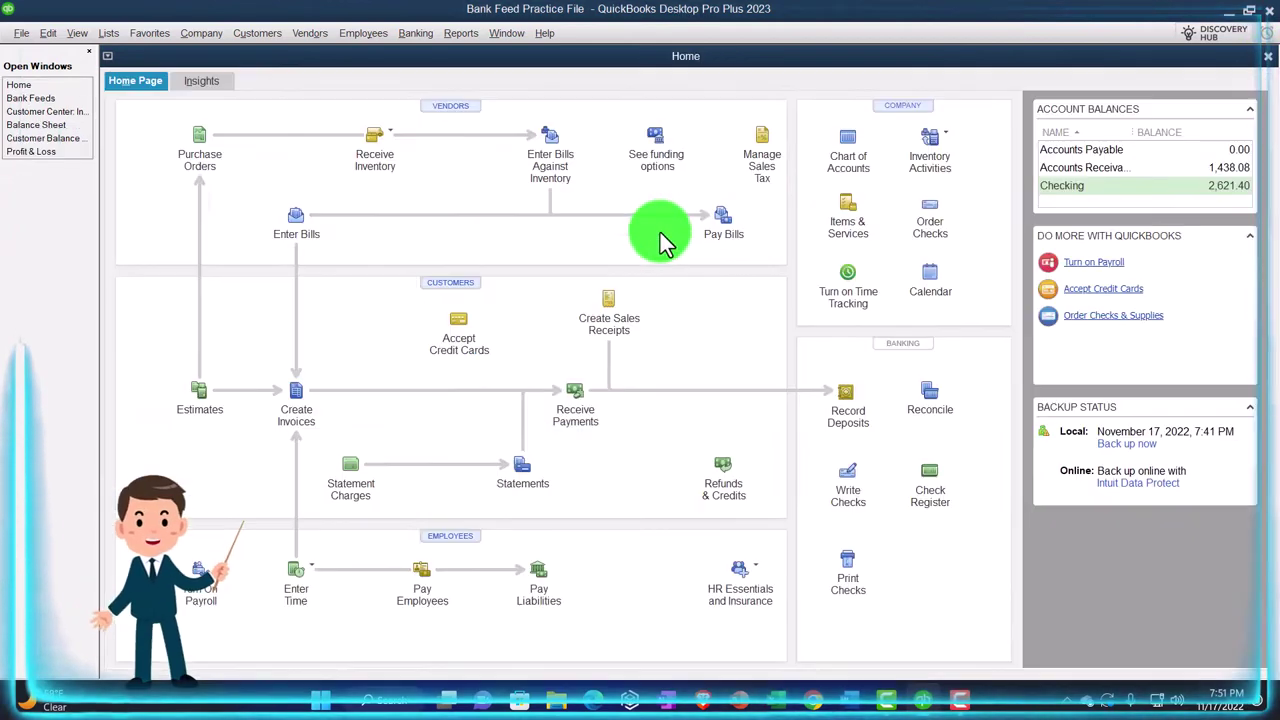
left_click(45, 111)
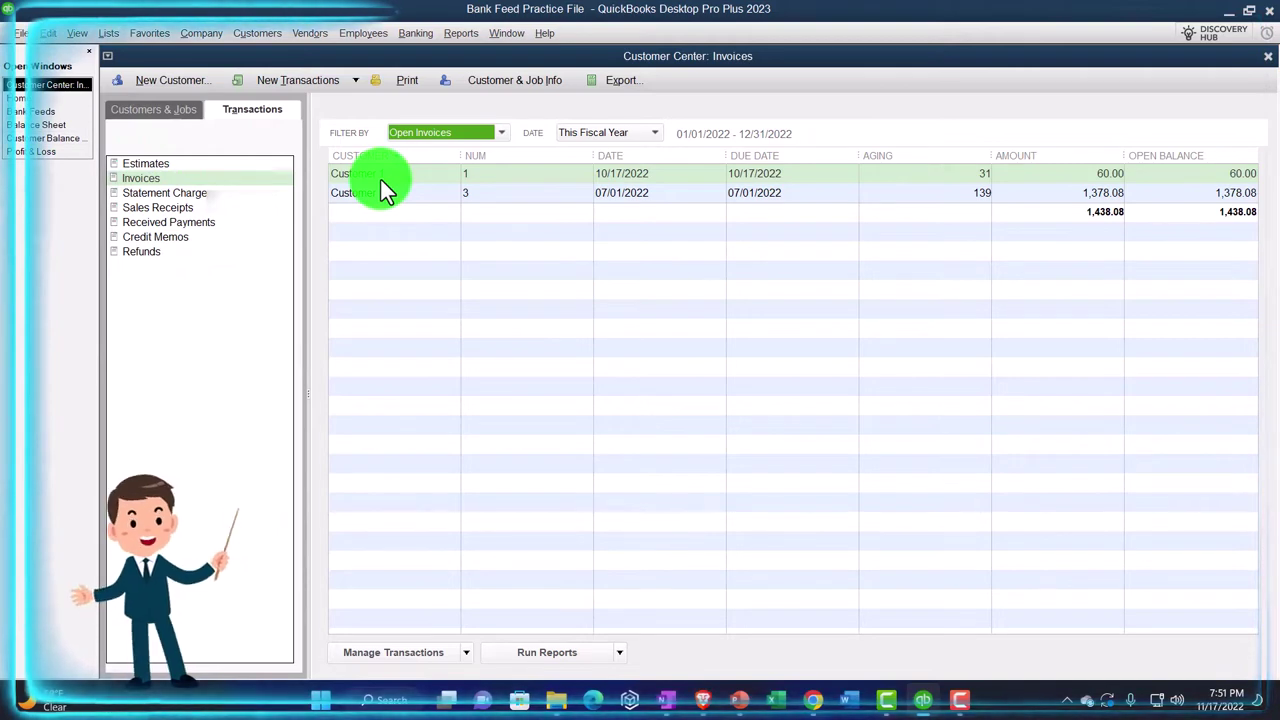
- From invoice 3, set up a 1,378.08 Customer 1 payment dated 07/01/2022 and review the applied invoice
double_click(421, 194)
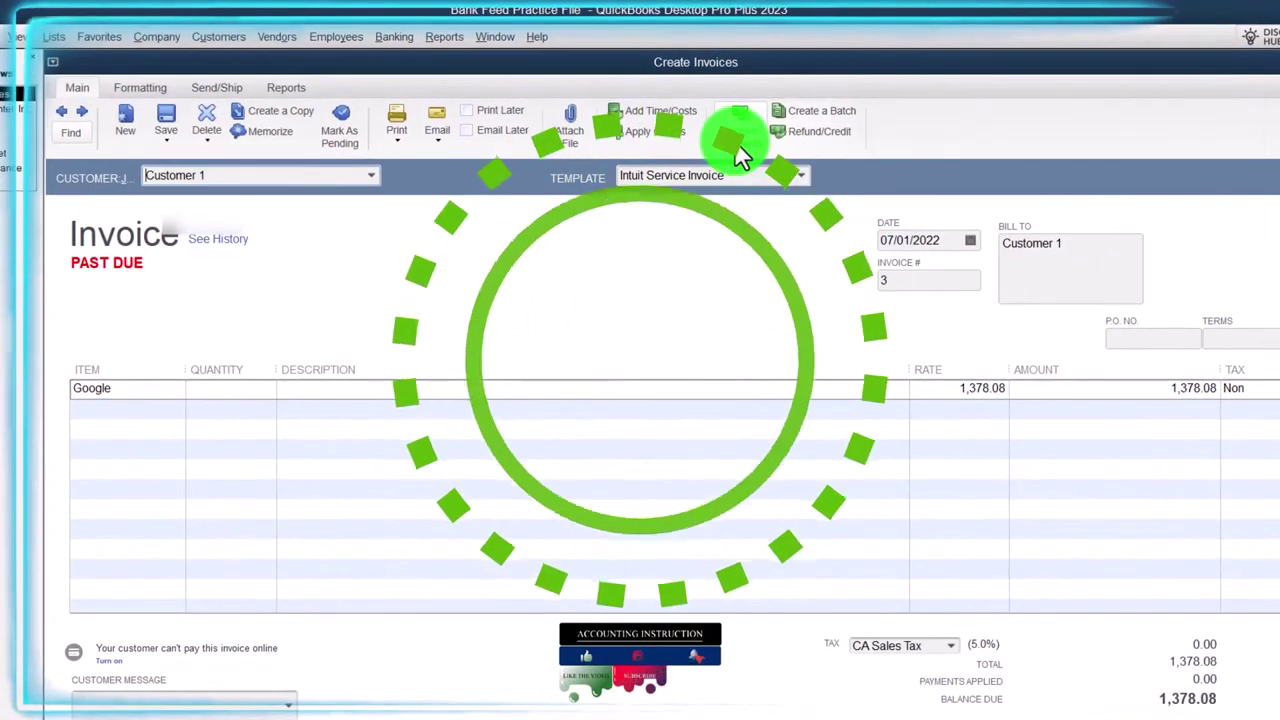
left_click(737, 149)
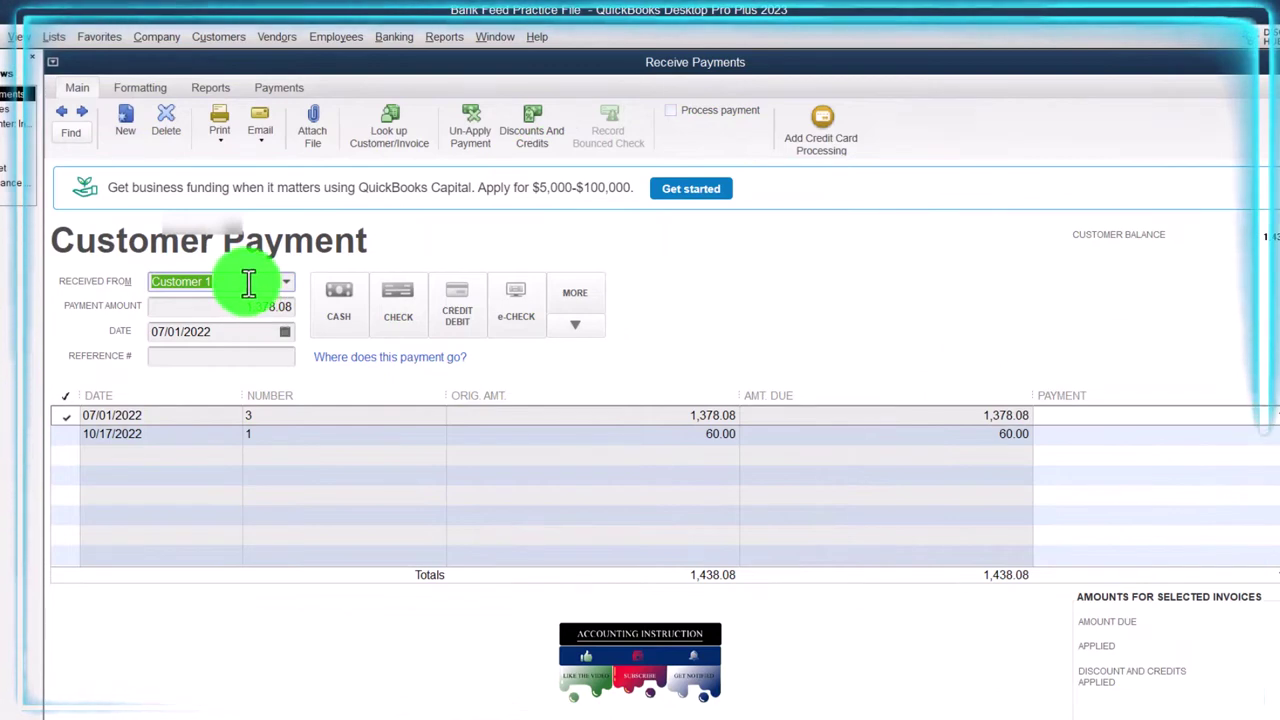
key("Tab")
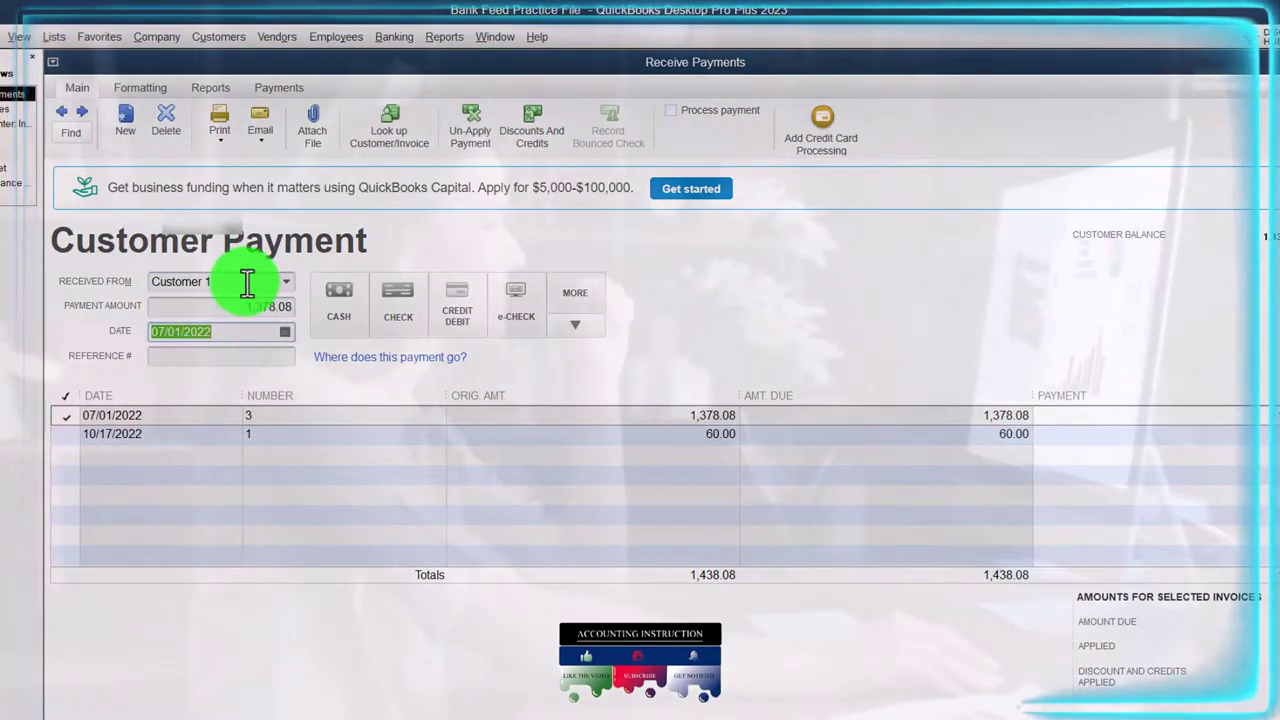
key("Tab")
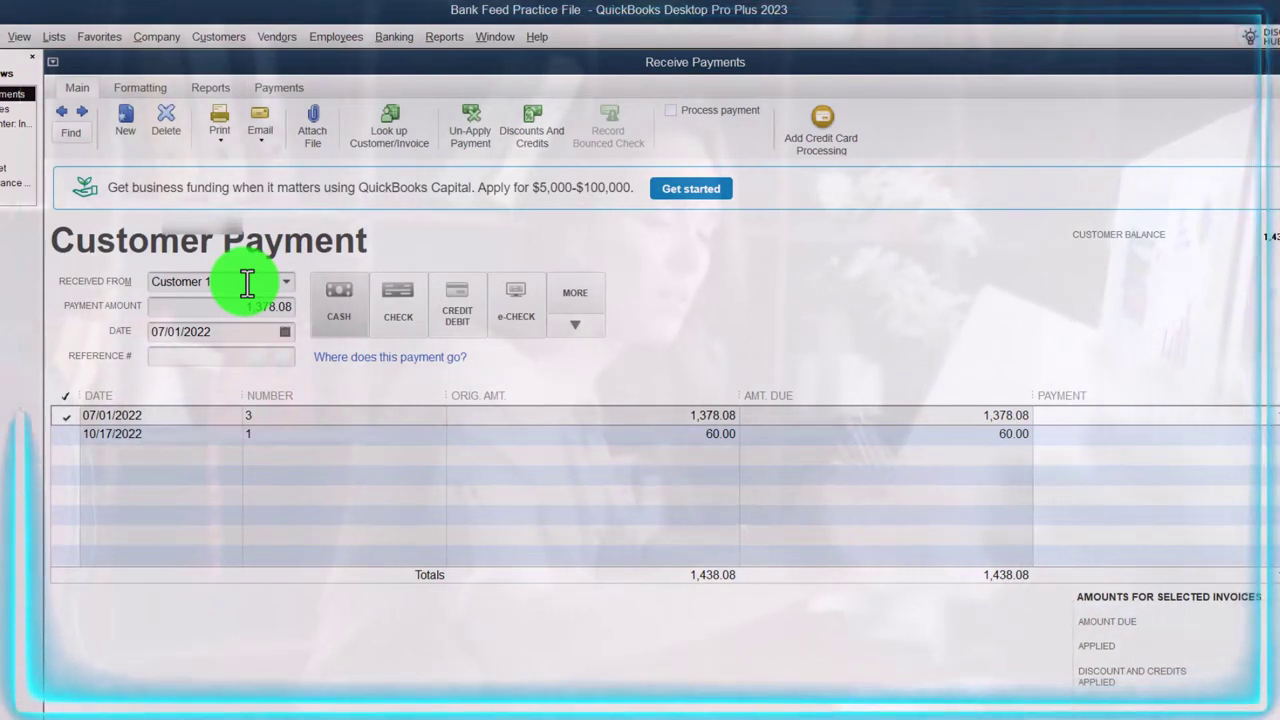
double_click(214, 418)
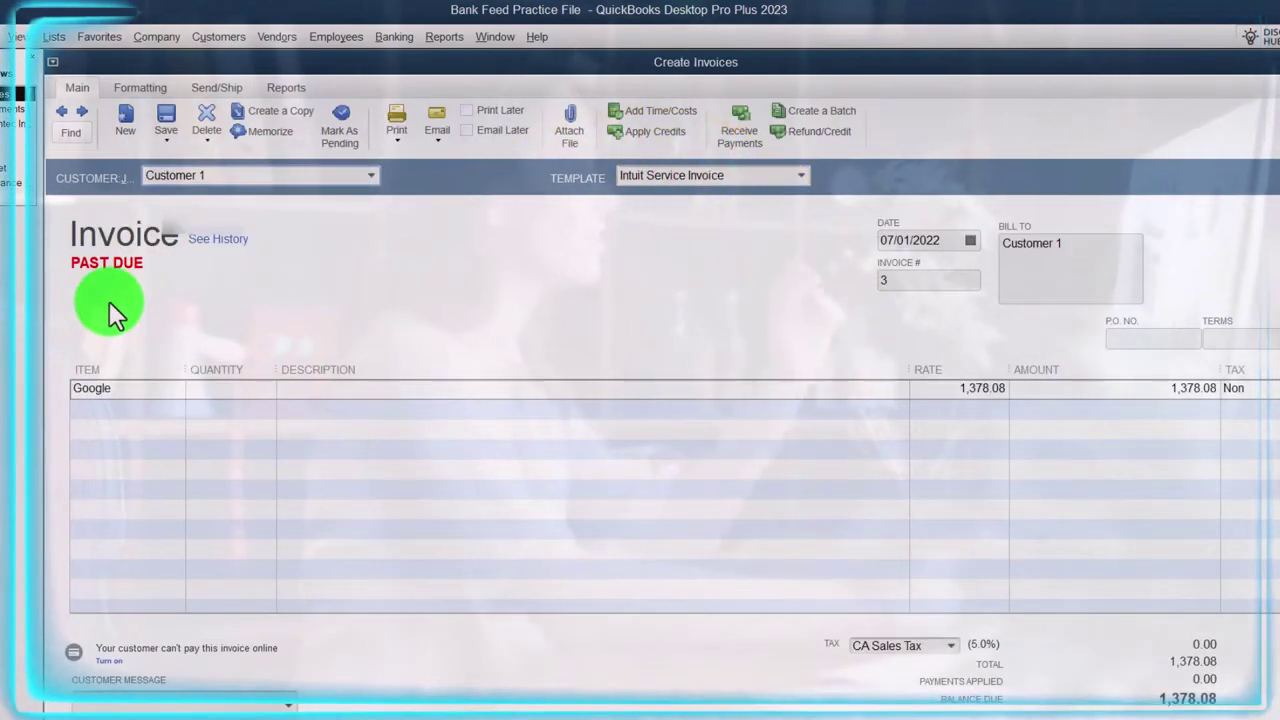
key("Escape")
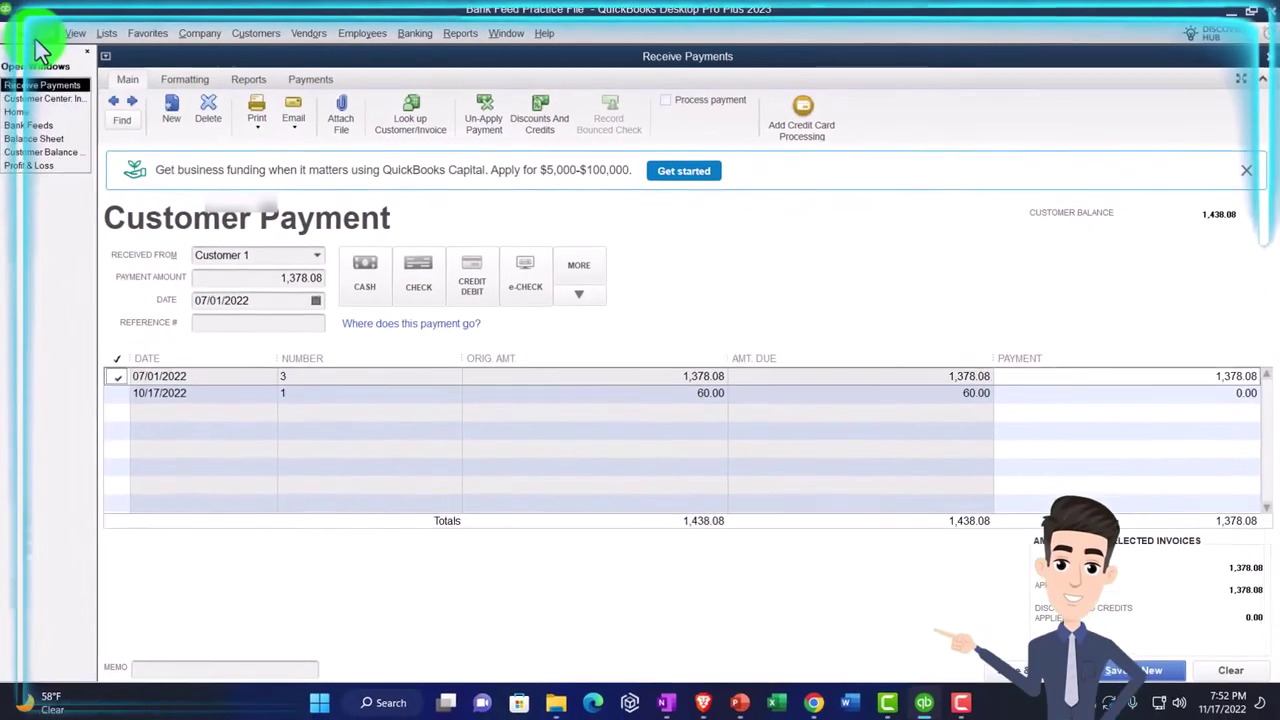
left_click(44, 32)
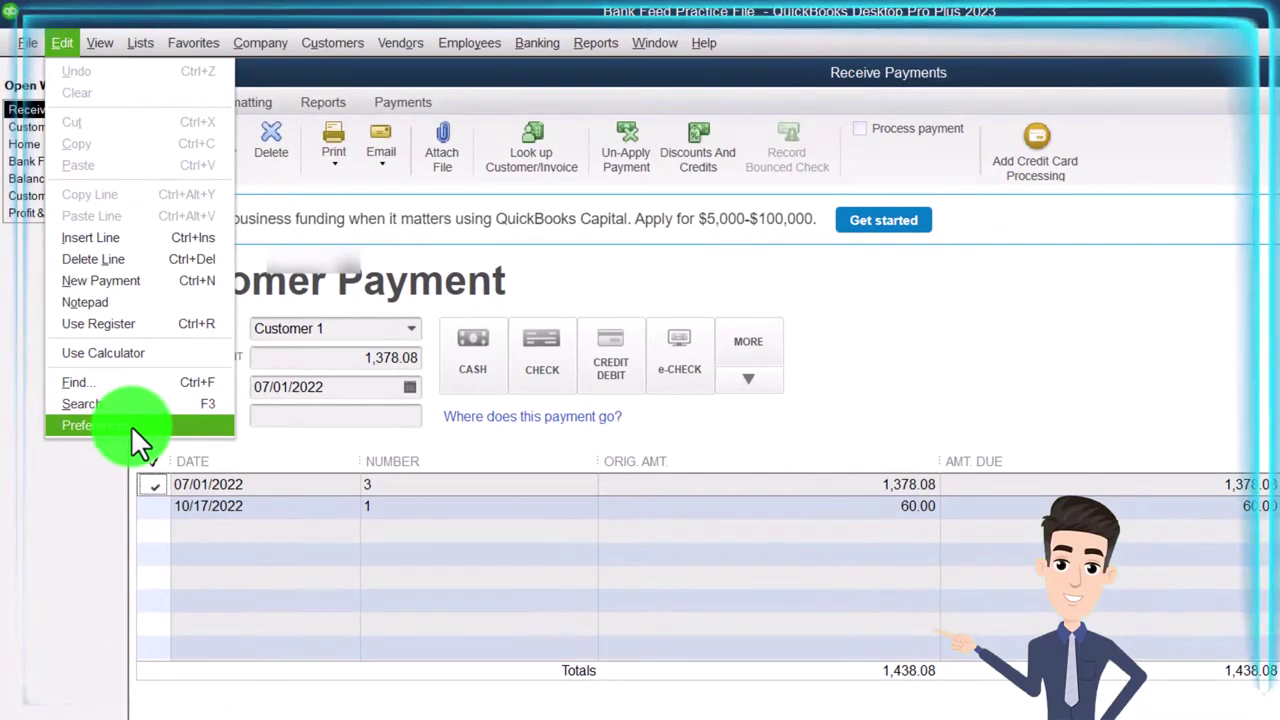
- In Payments company preferences, uncheck Use Undeposited Funds as the default deposit account and confirm
left_click(130, 428)
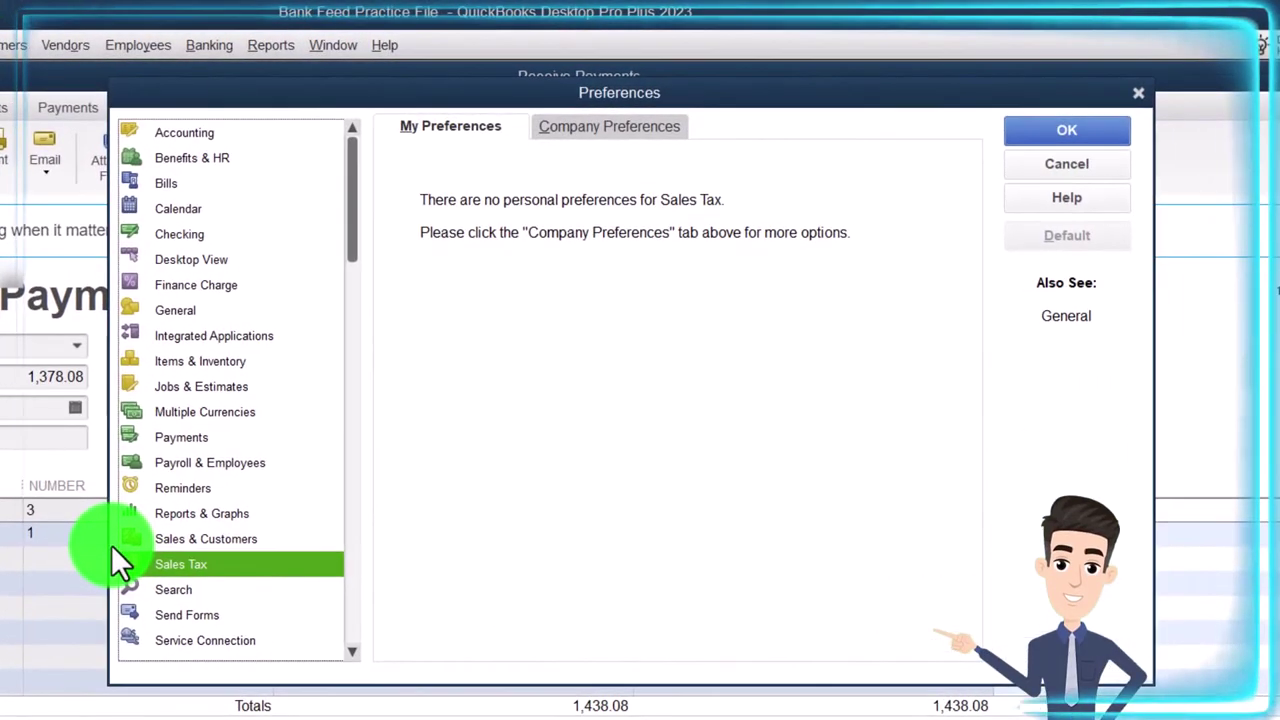
left_click(189, 438)
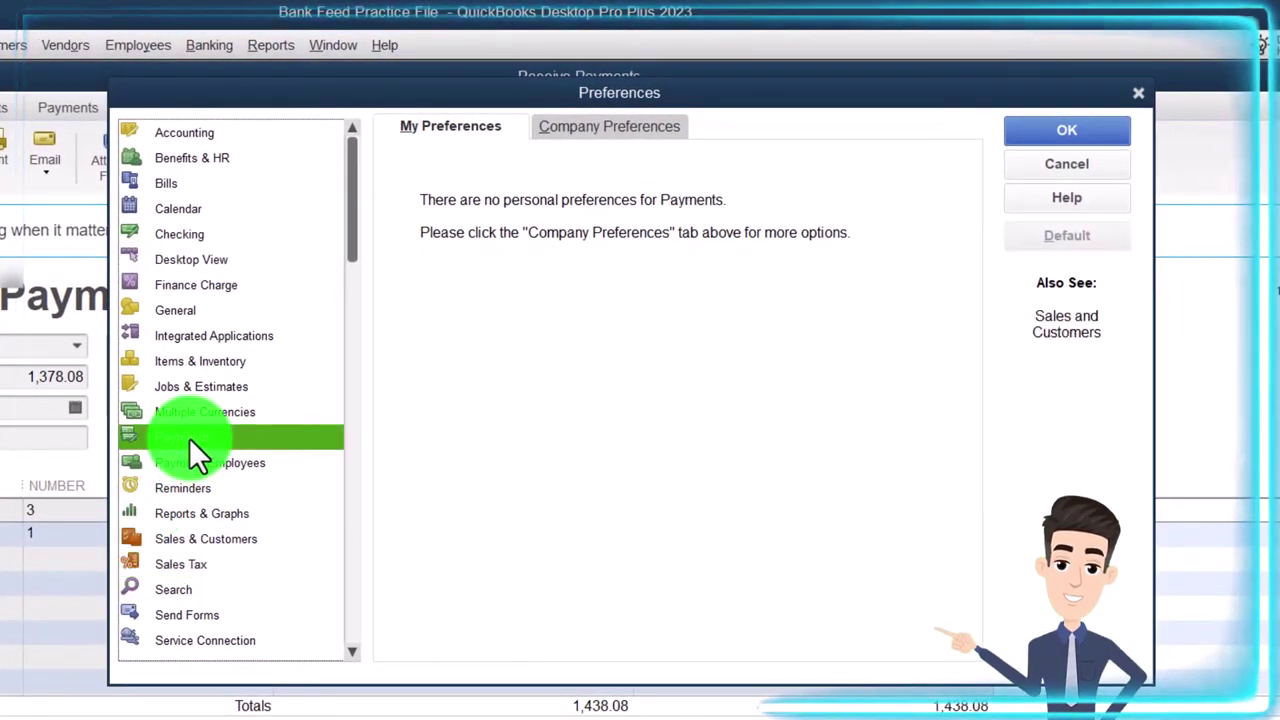
left_click(590, 126)
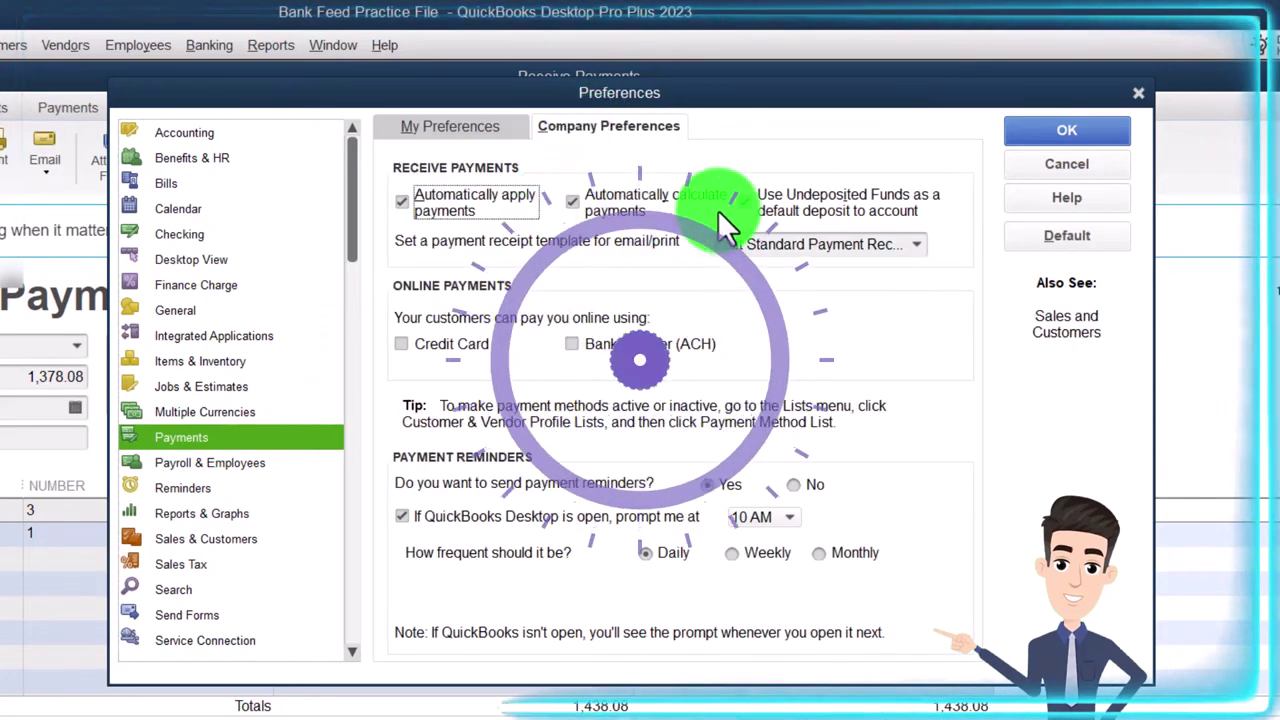
left_click(748, 201)
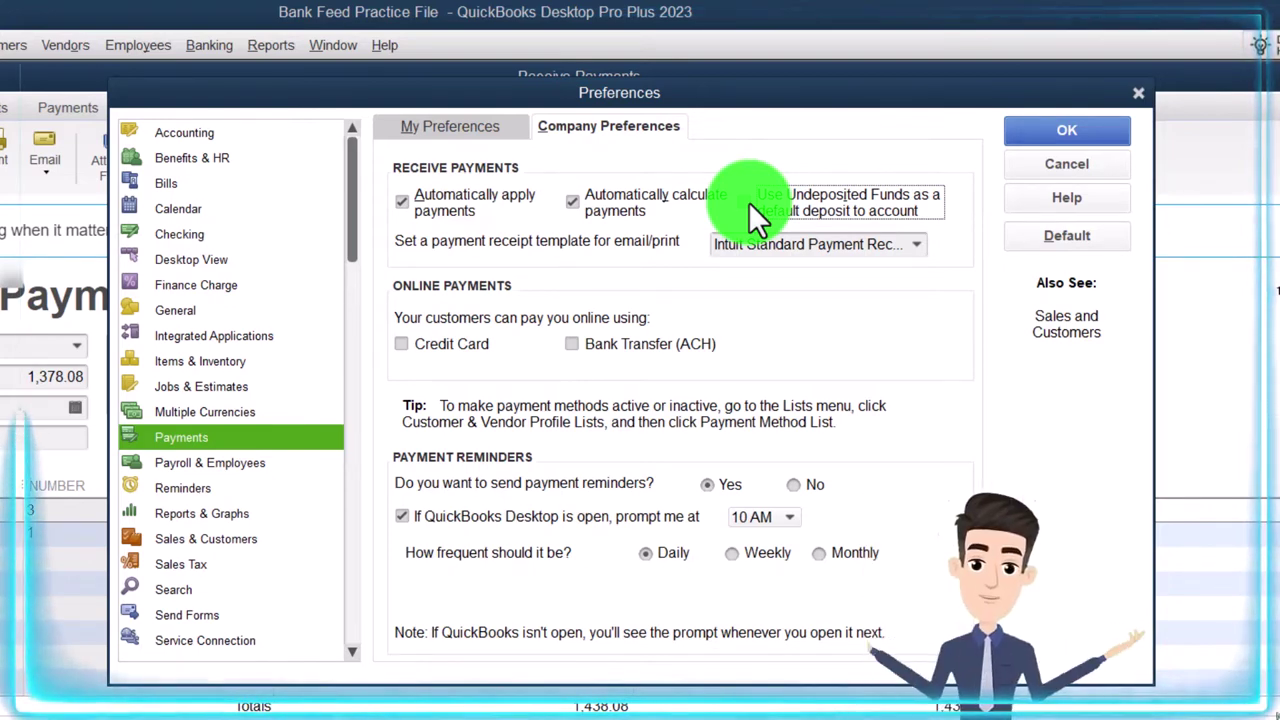
left_click(1047, 125)
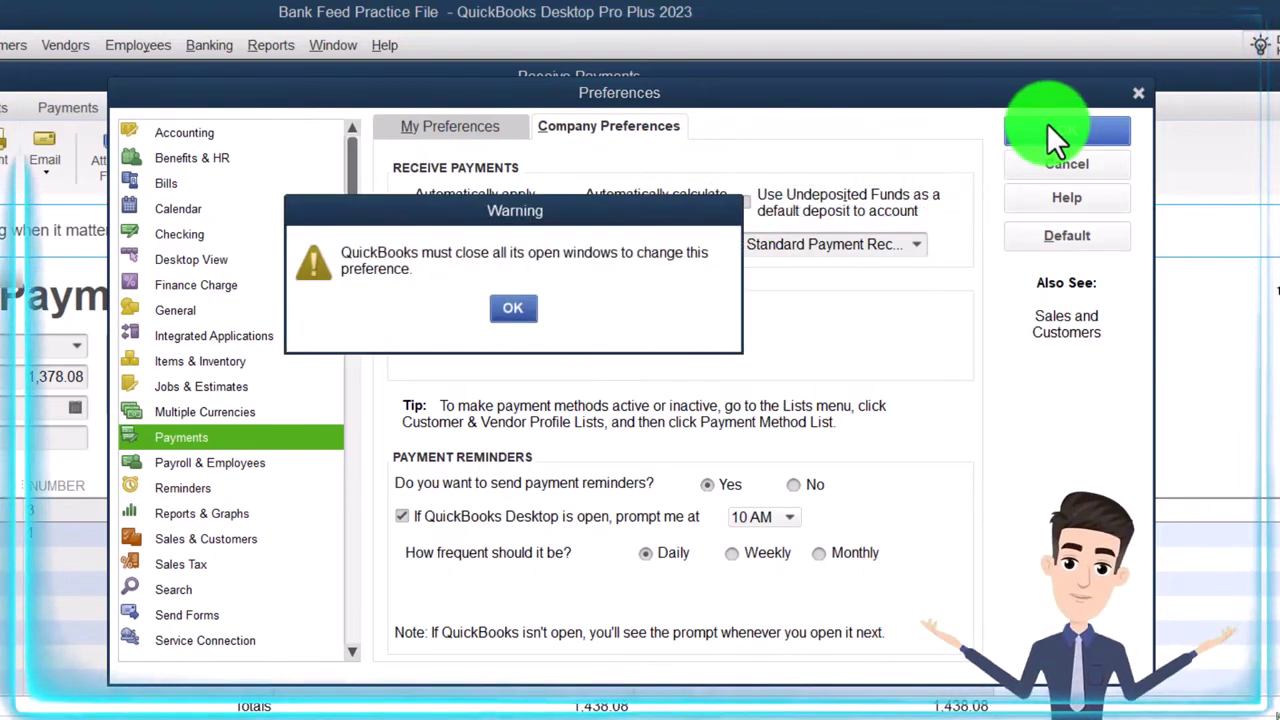
- Accept closing open windows and discard the unrecorded payment
left_click(509, 311)
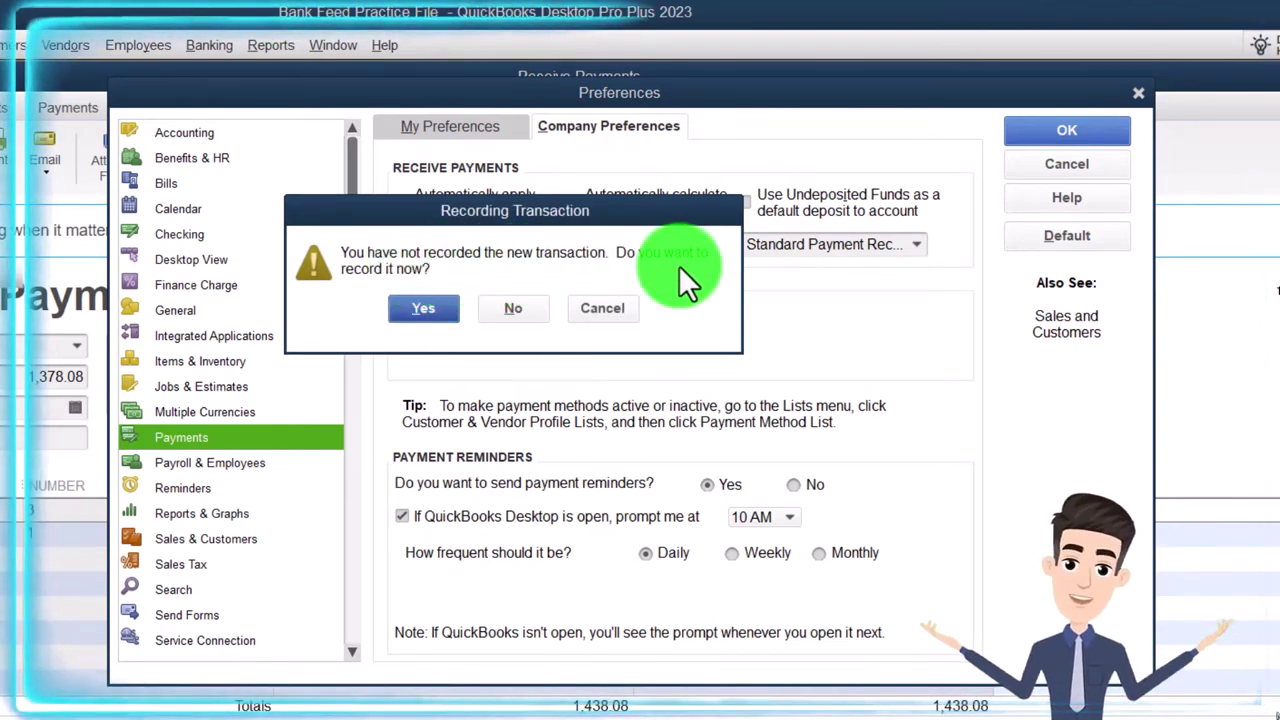
left_click(521, 316)
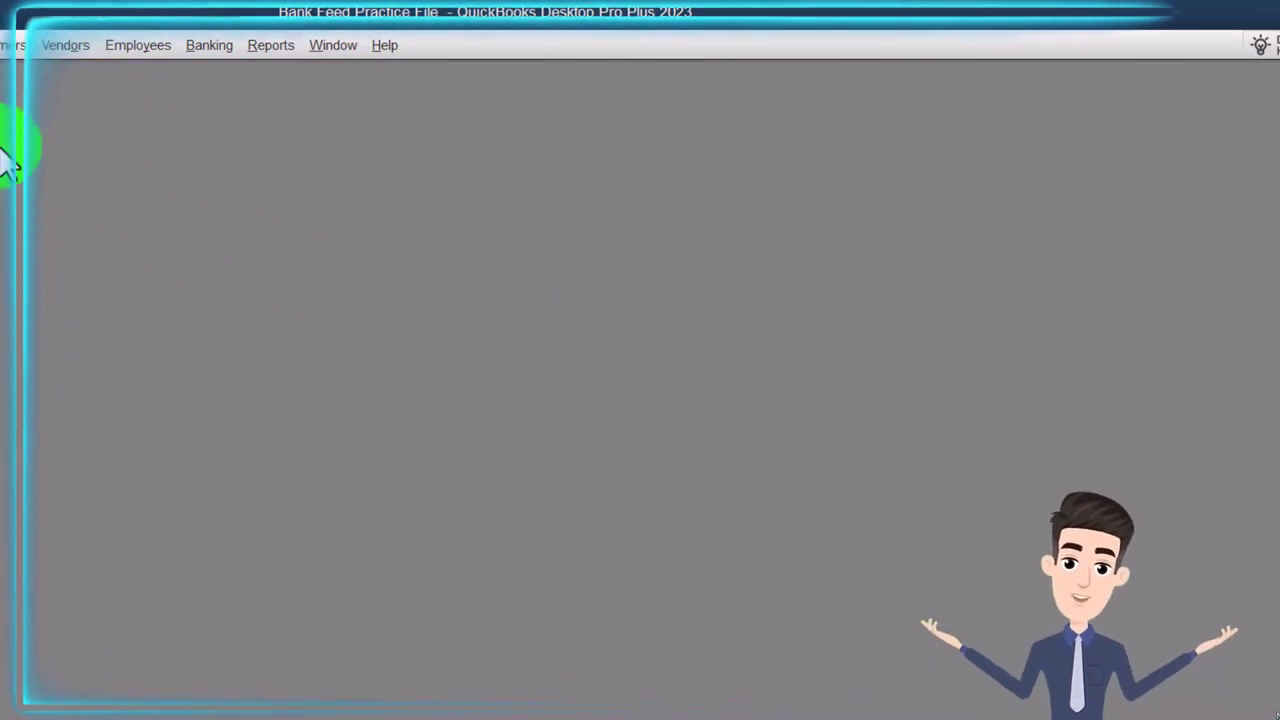
left_click(271, 50)
left_click(295, 80)
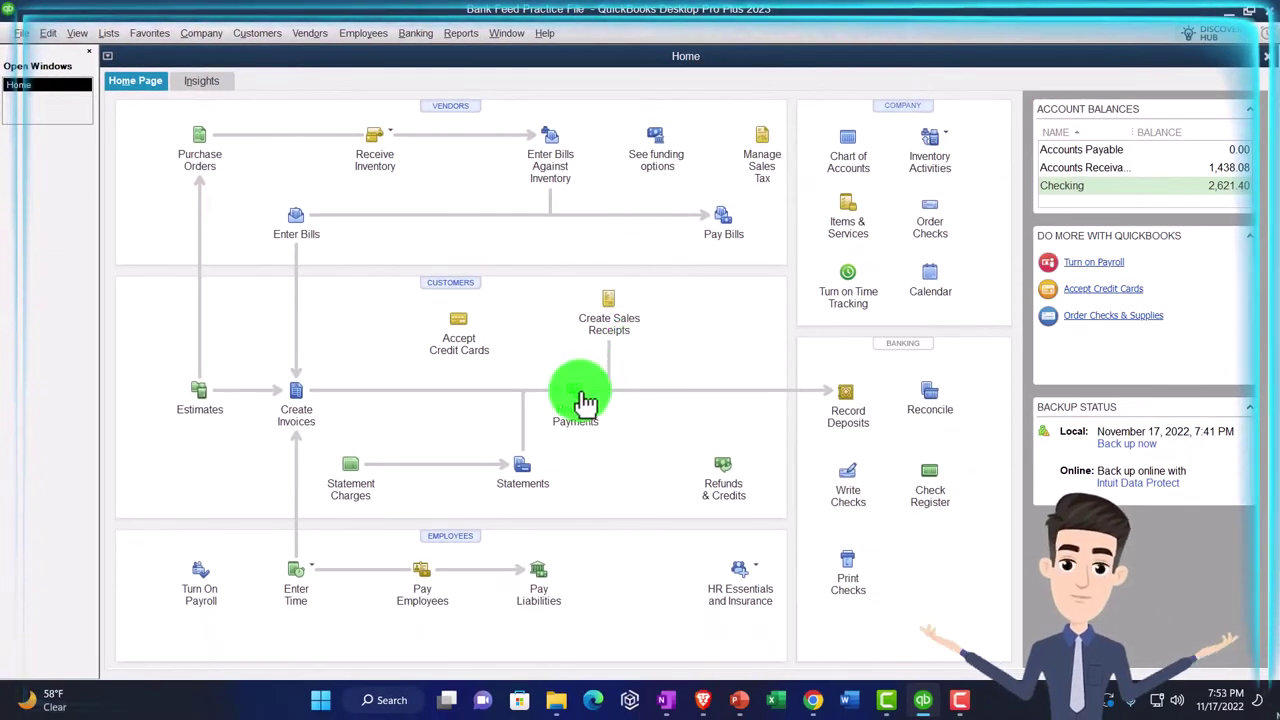
- Start a payment from Customer 1 and apply 1,378.08 to invoice 3
left_click(585, 400)
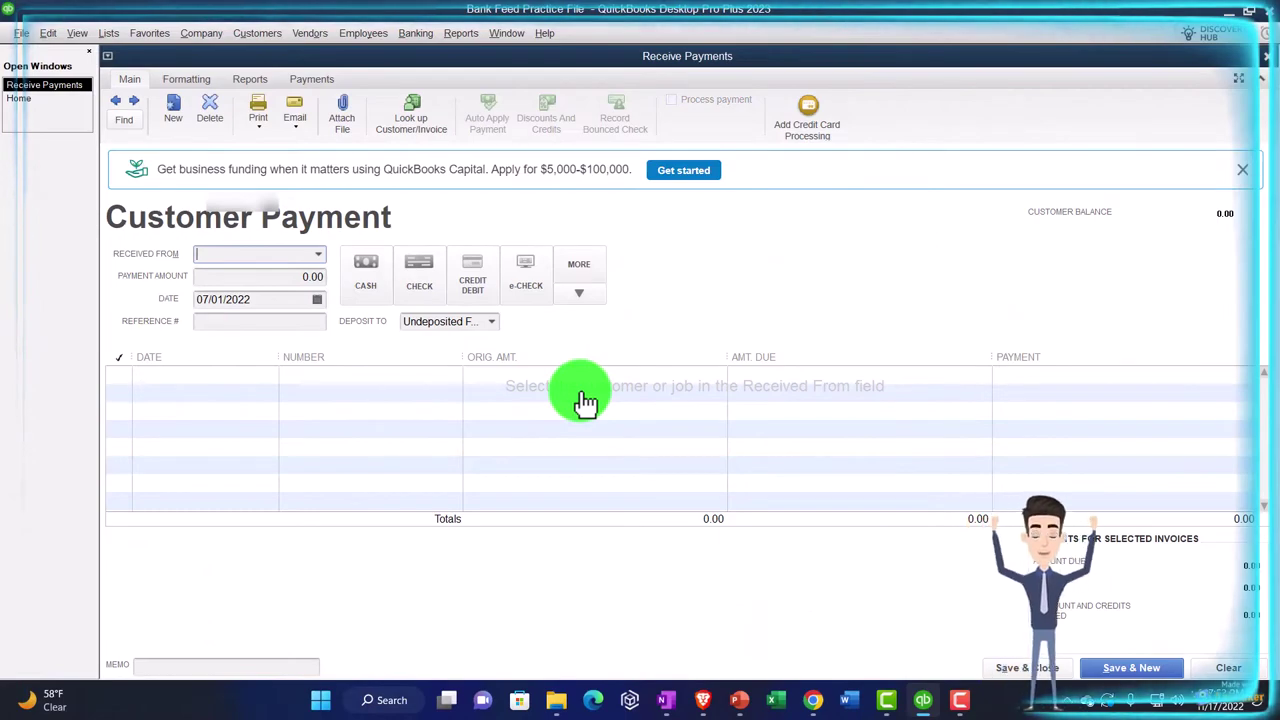
left_click(258, 257)
type("Customer 1")
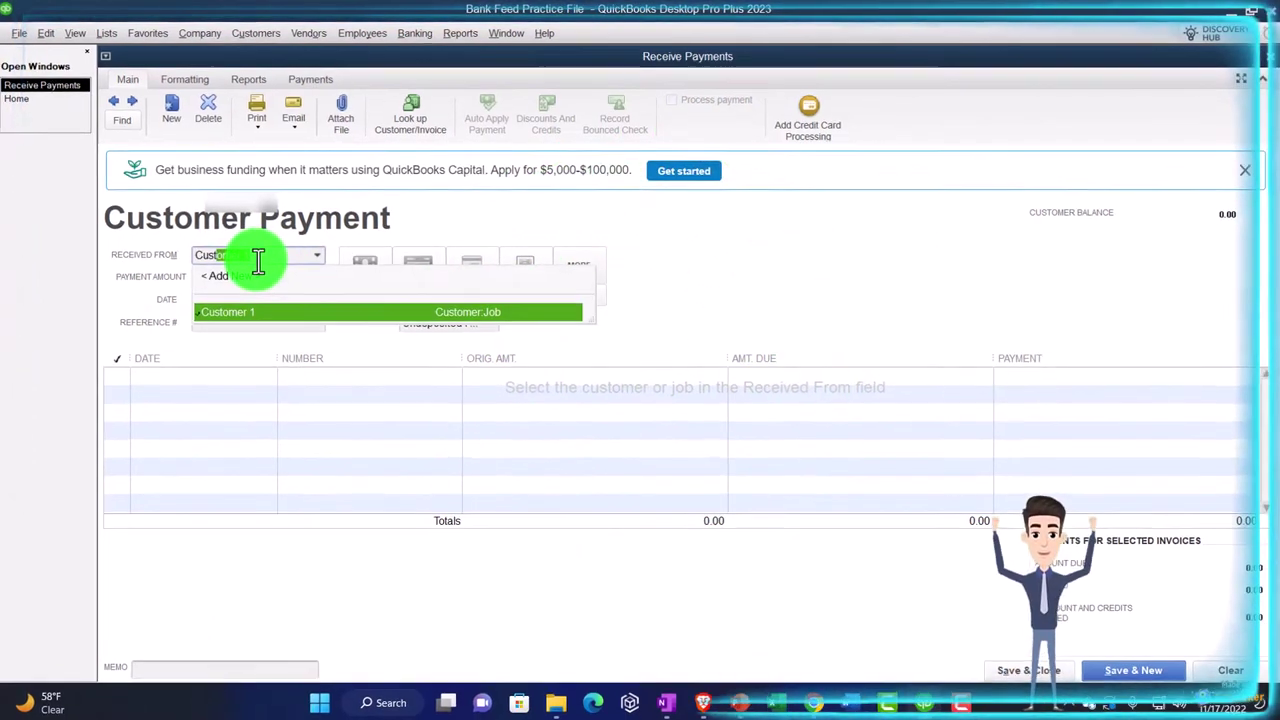
key("Tab")
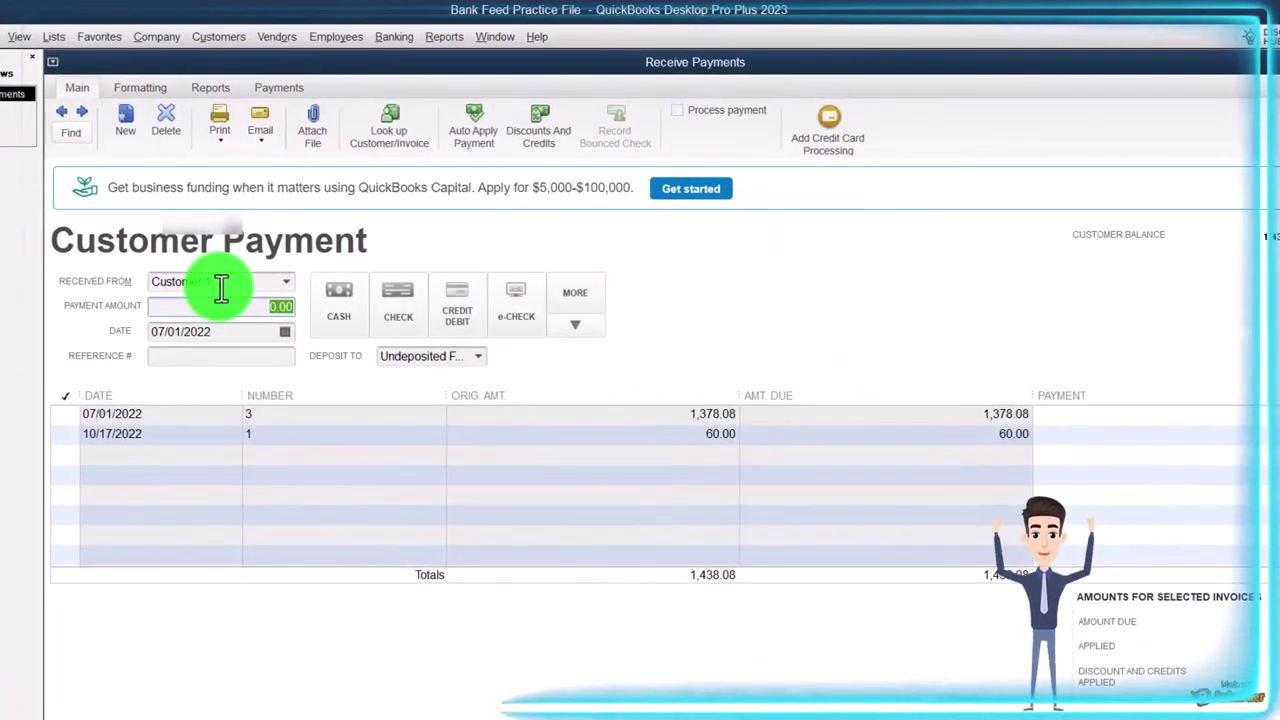
left_click(73, 413)
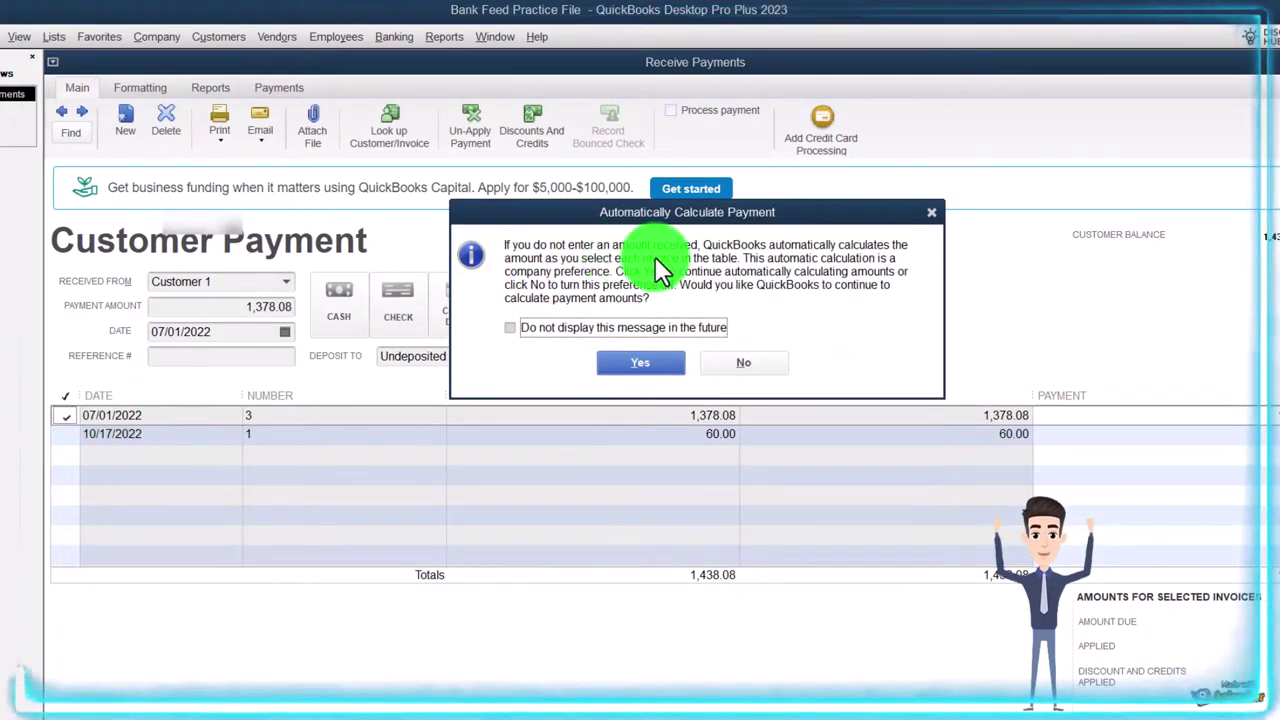
left_click(929, 213)
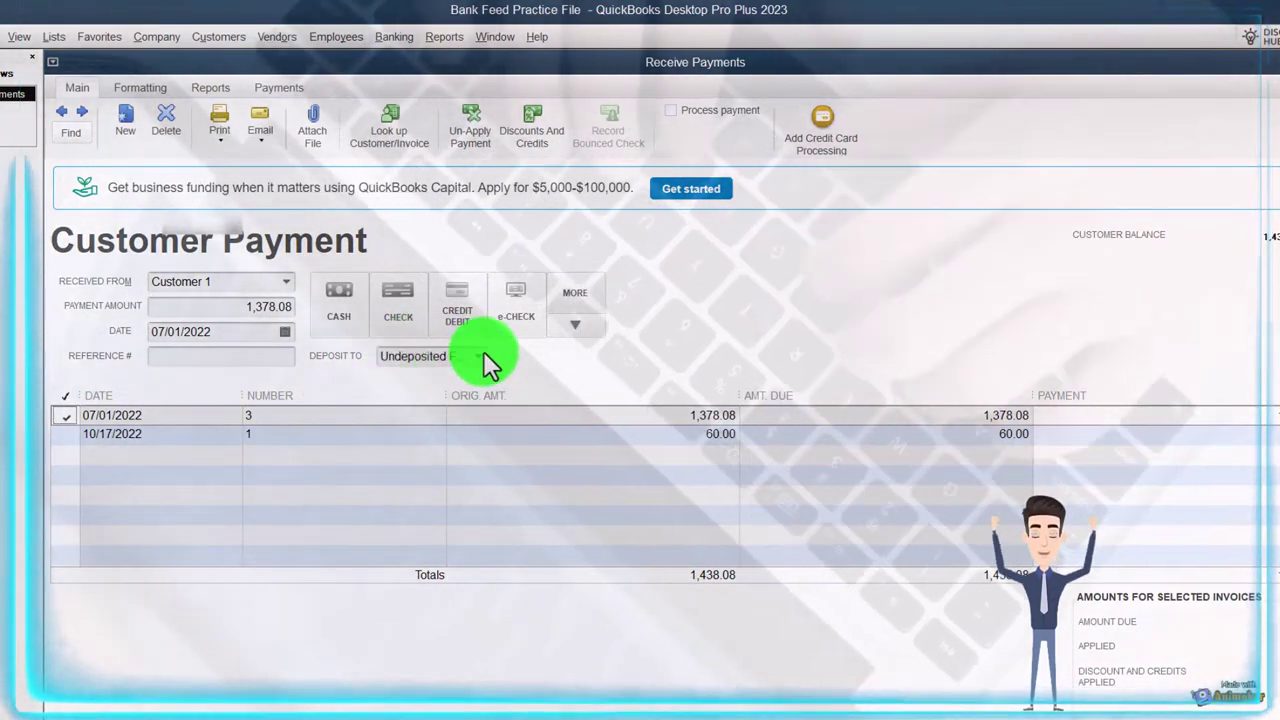
- Keep the payment's Deposit To account set to Undeposited Funds
left_click(480, 356)
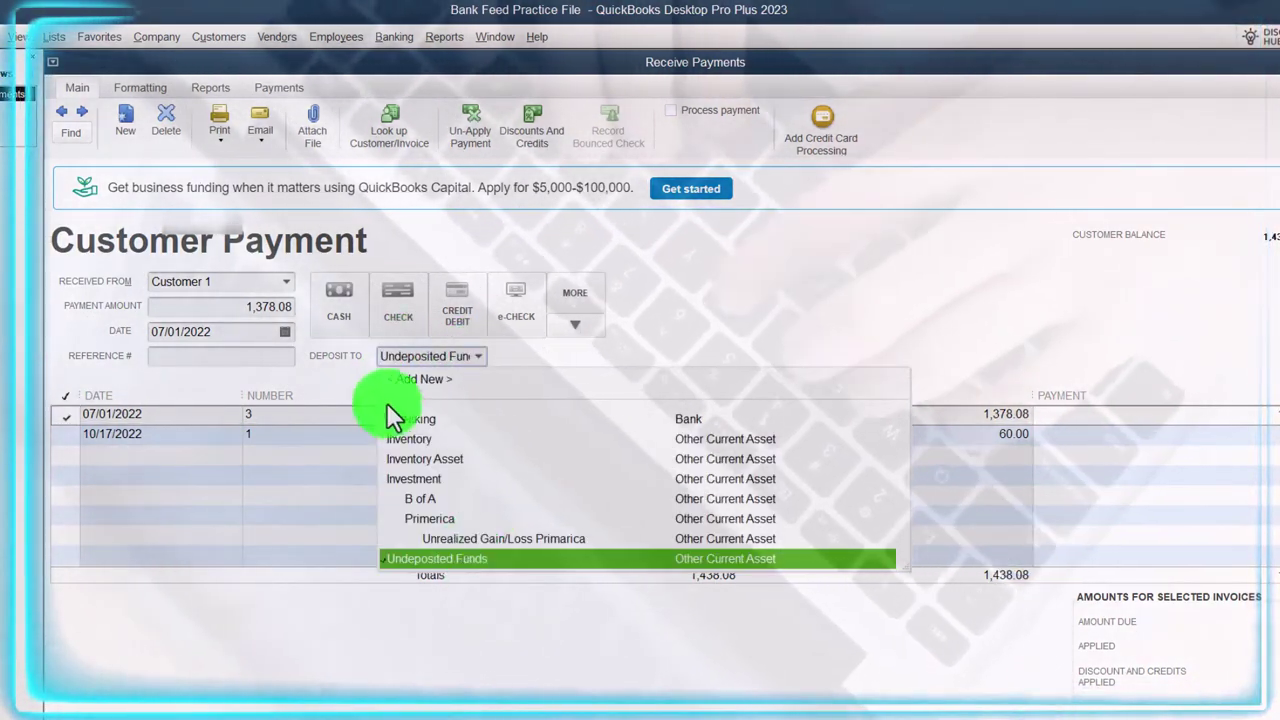
left_click(400, 378)
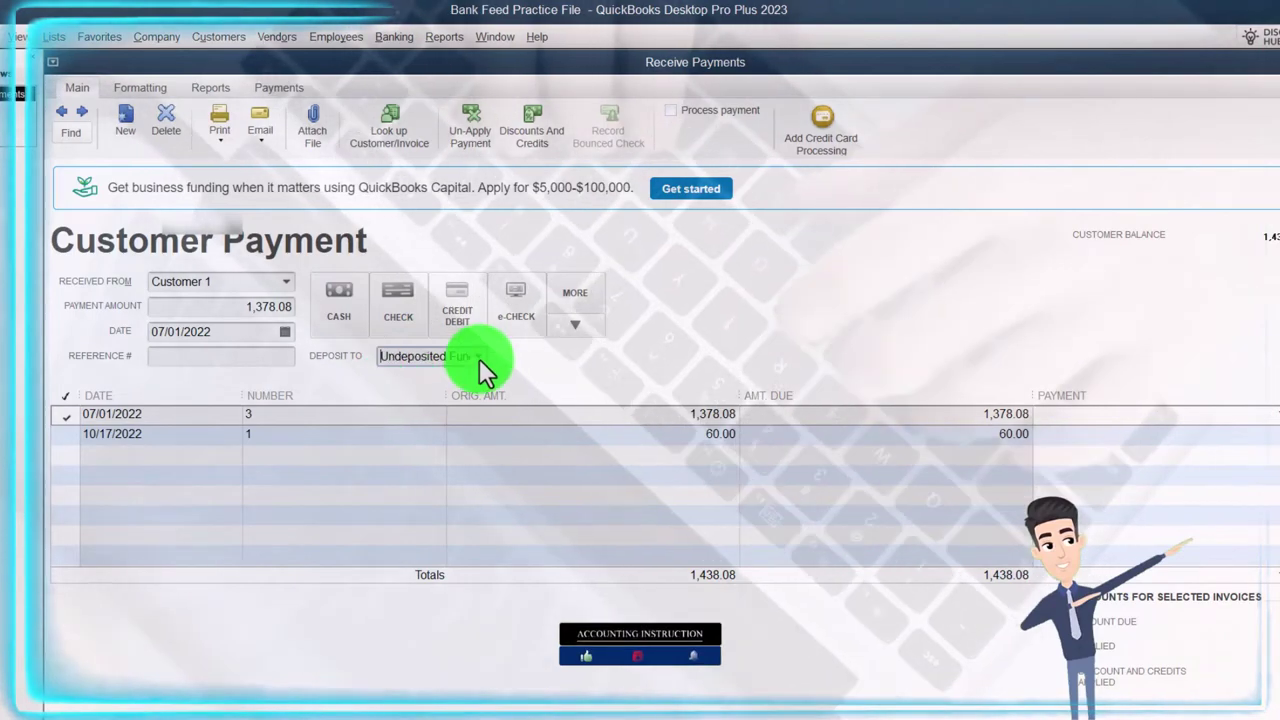
left_click(479, 358)
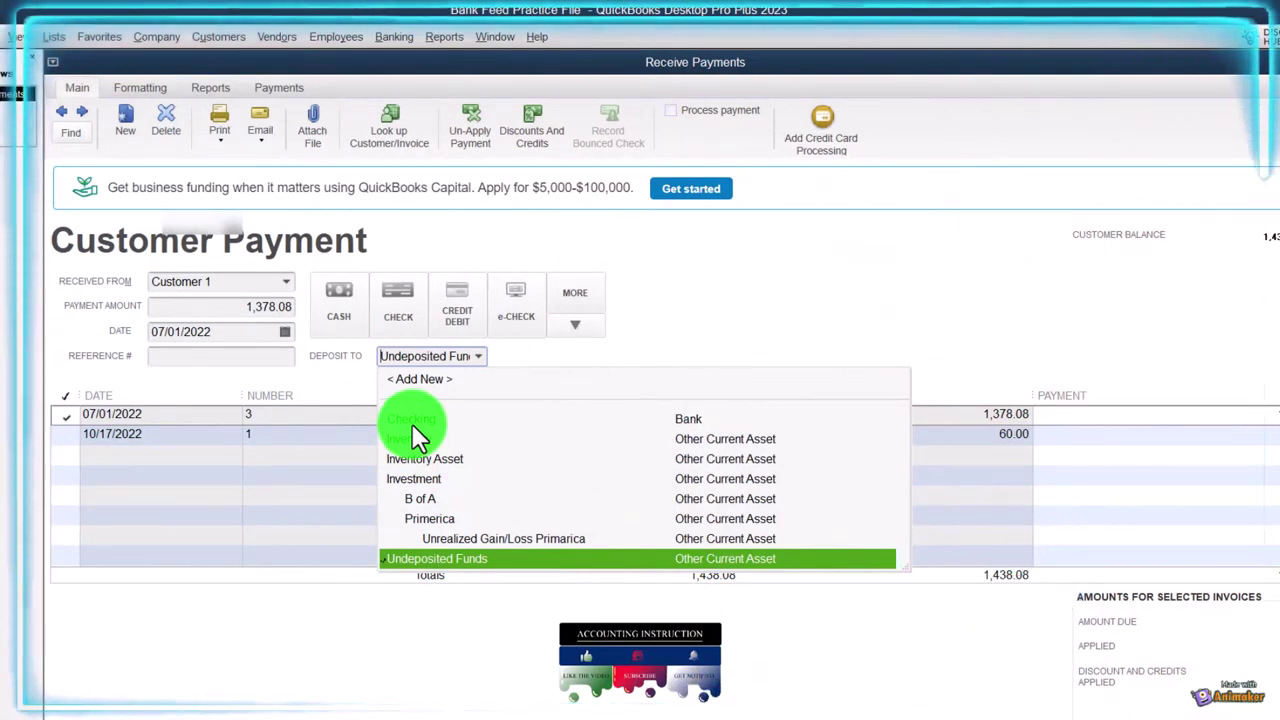
left_click(716, 312)
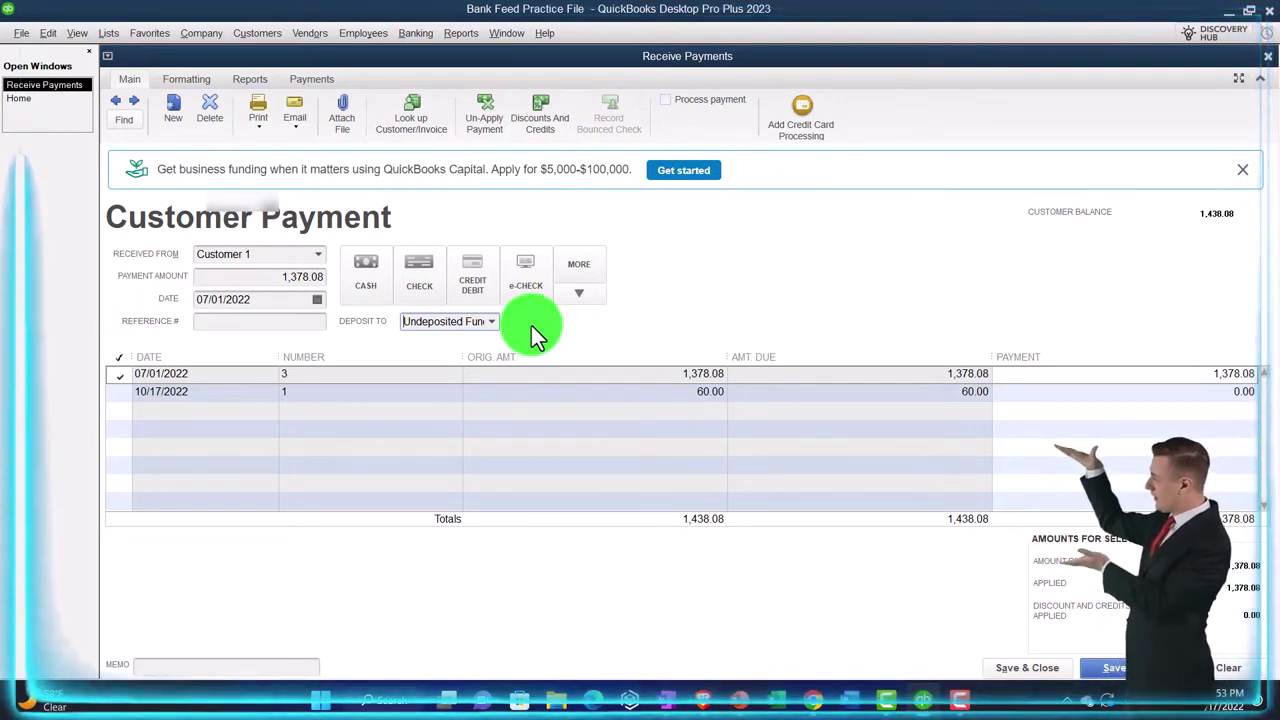
left_click(494, 321)
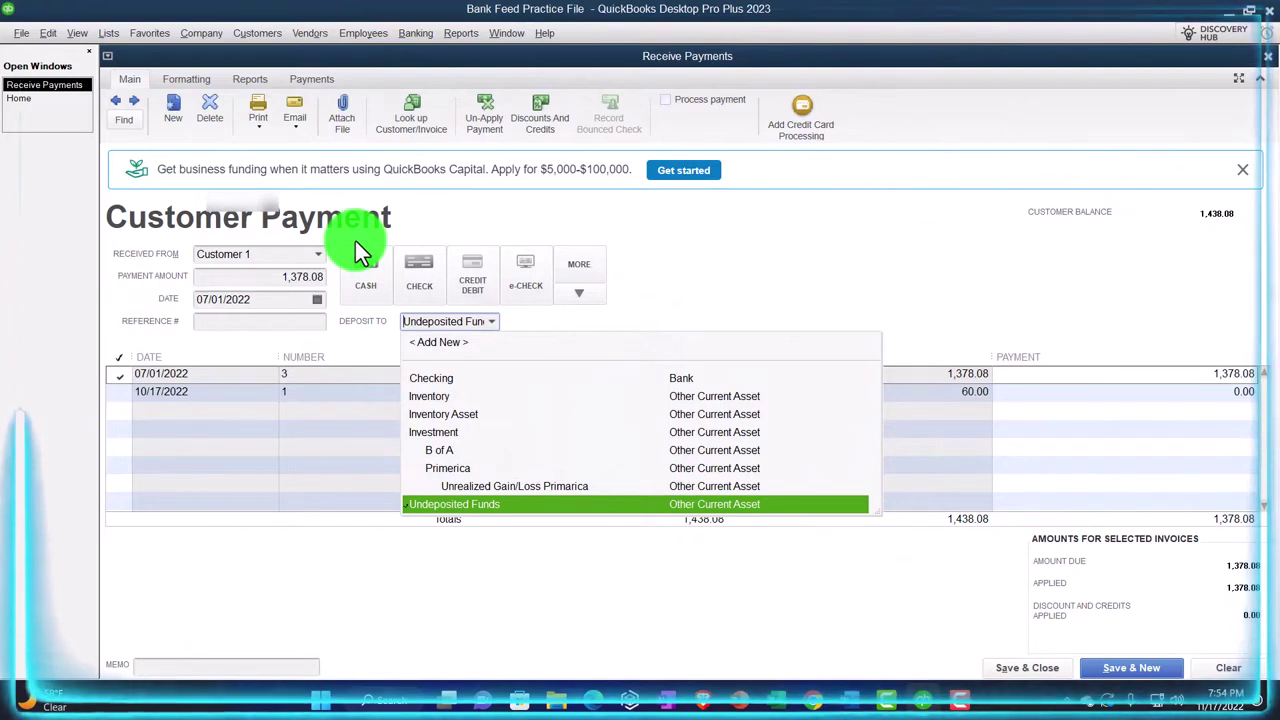
left_click(717, 231)
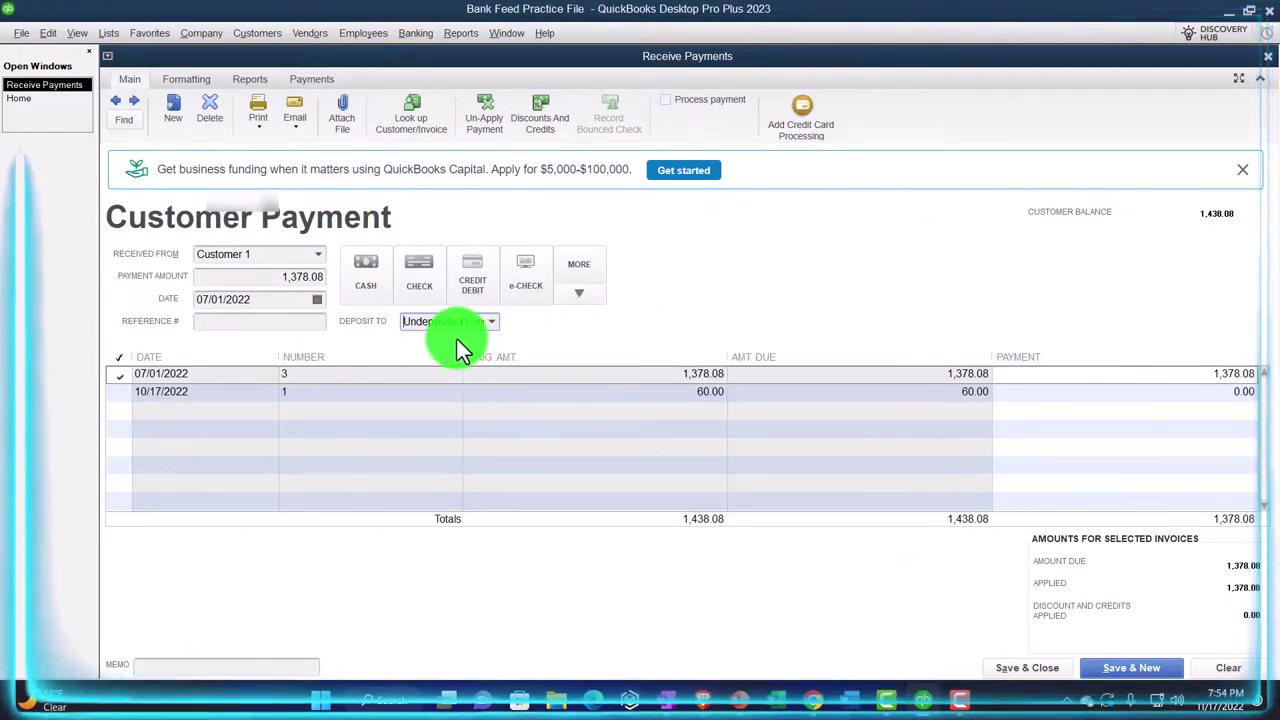
- Save and close the Customer 1 payment, then check Record Deposits and close it without depositing
left_click(1003, 677)
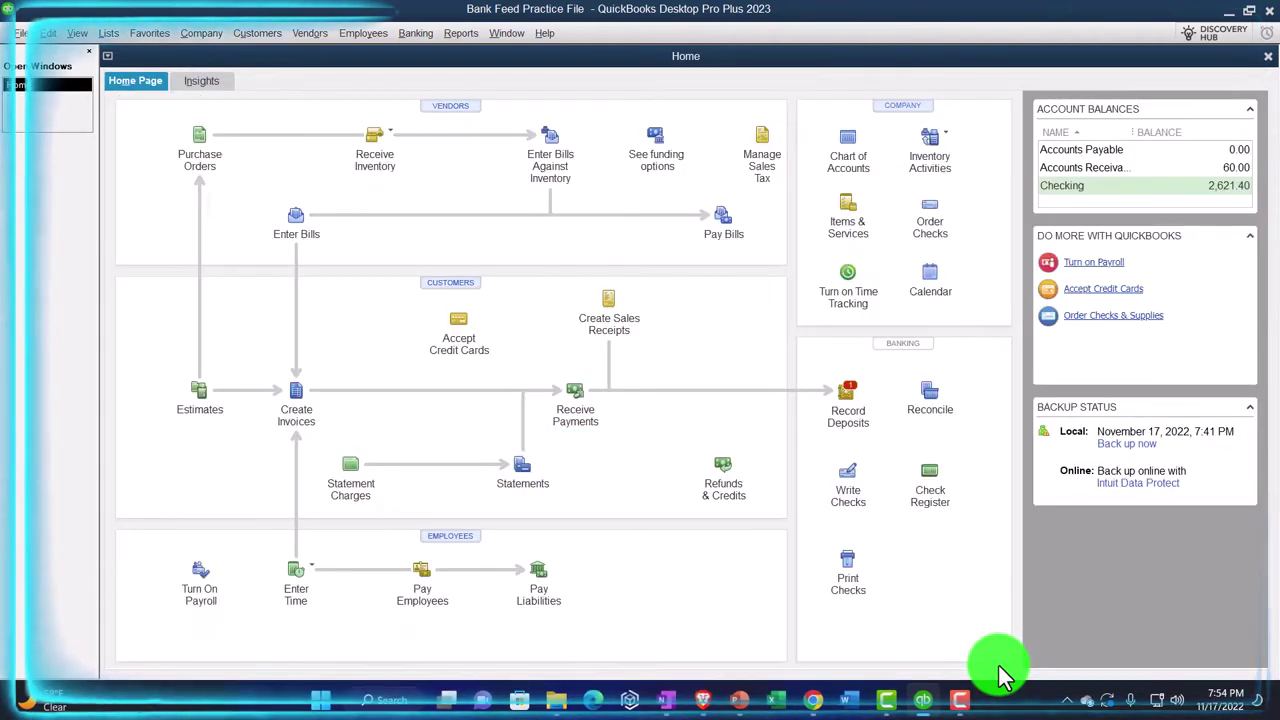
left_click(858, 395)
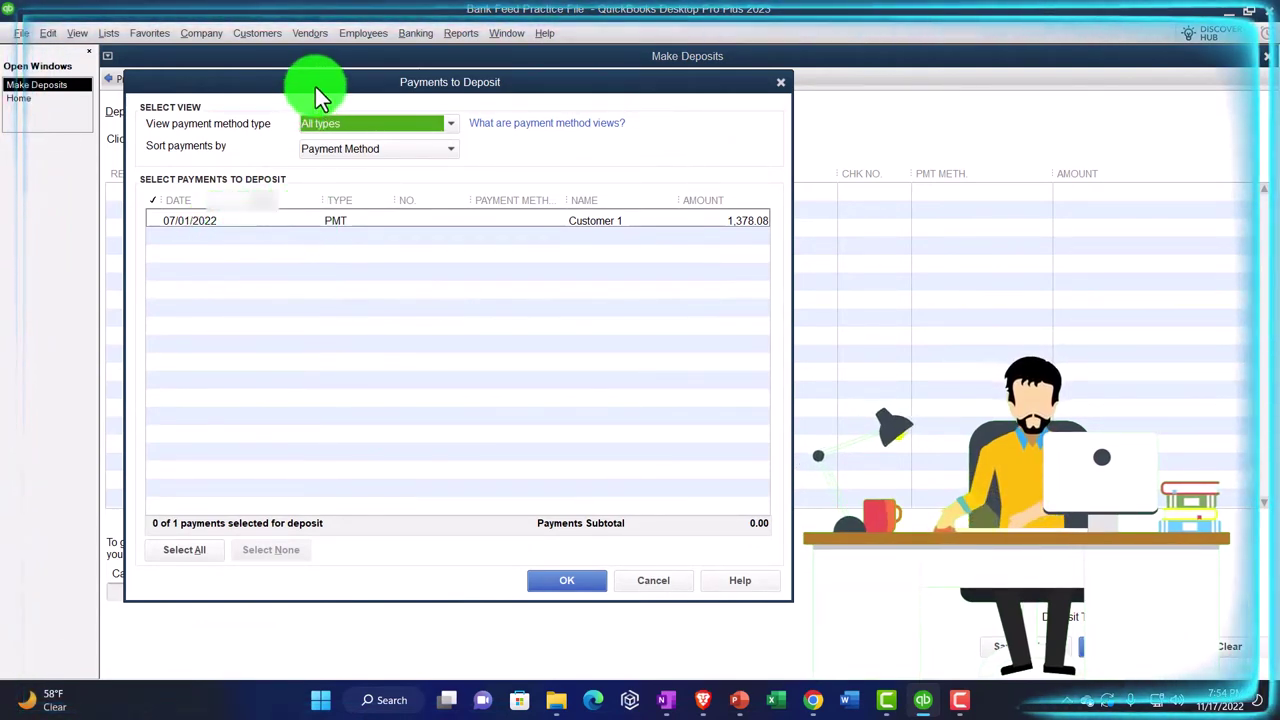
left_click_drag(315, 86, 573, 138)
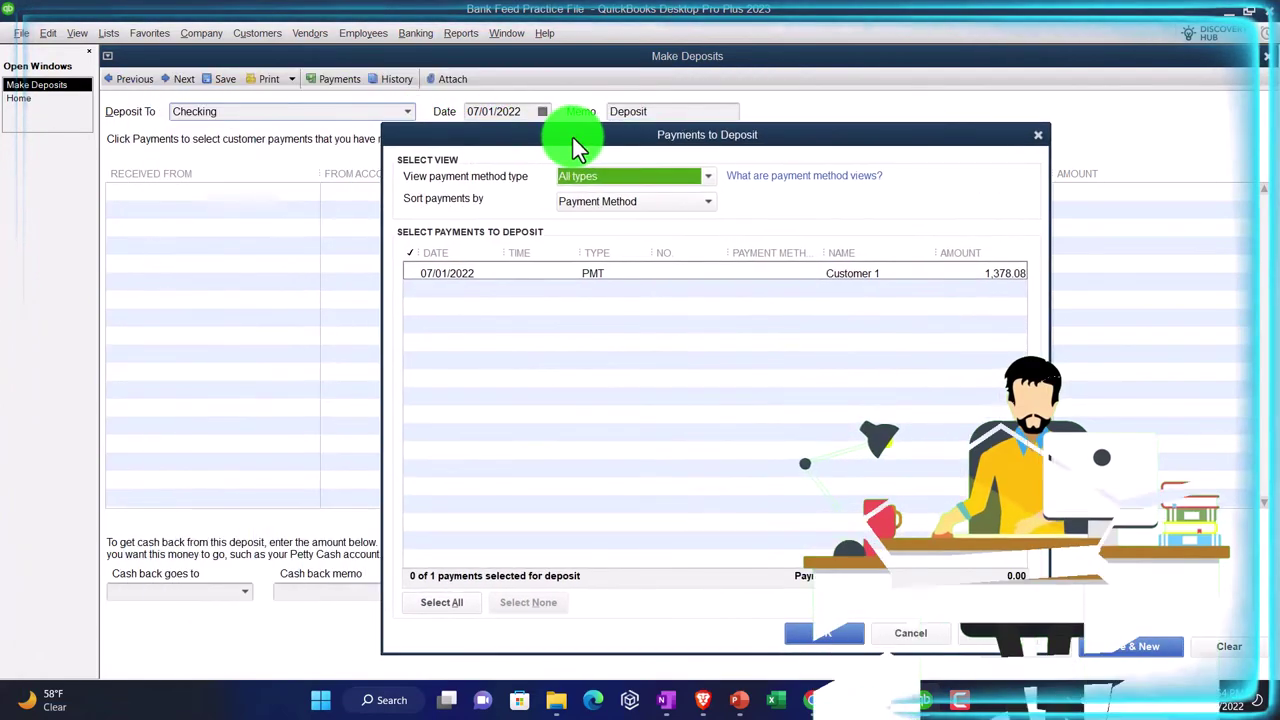
left_click(1036, 132)
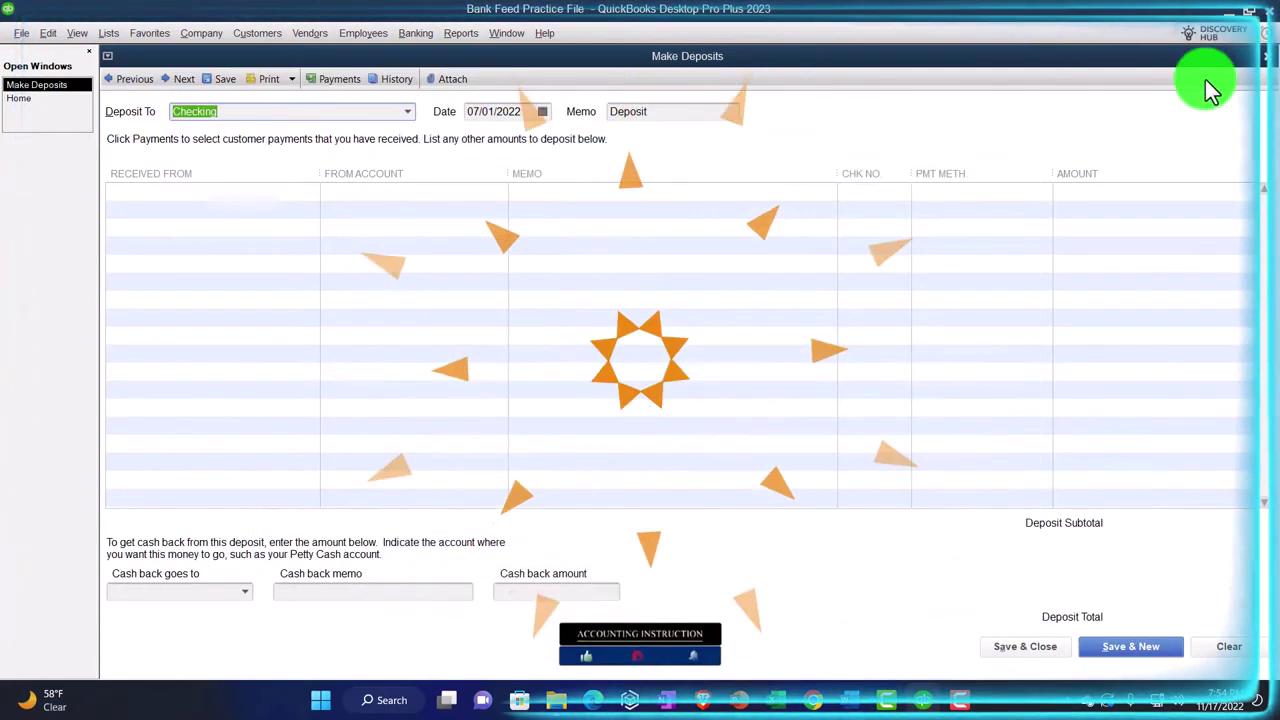
left_click(1264, 57)
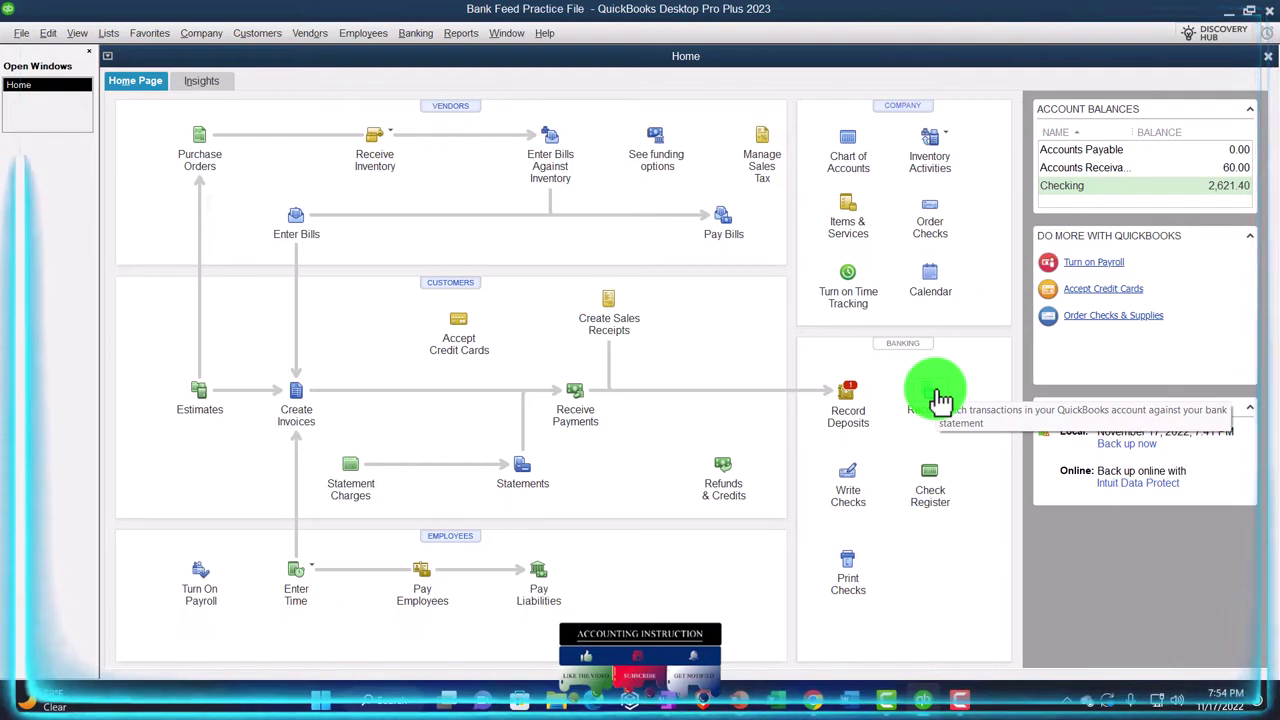
- Open the Balance Sheet Standard report from the Company & Financial reports
left_click(627, 338)
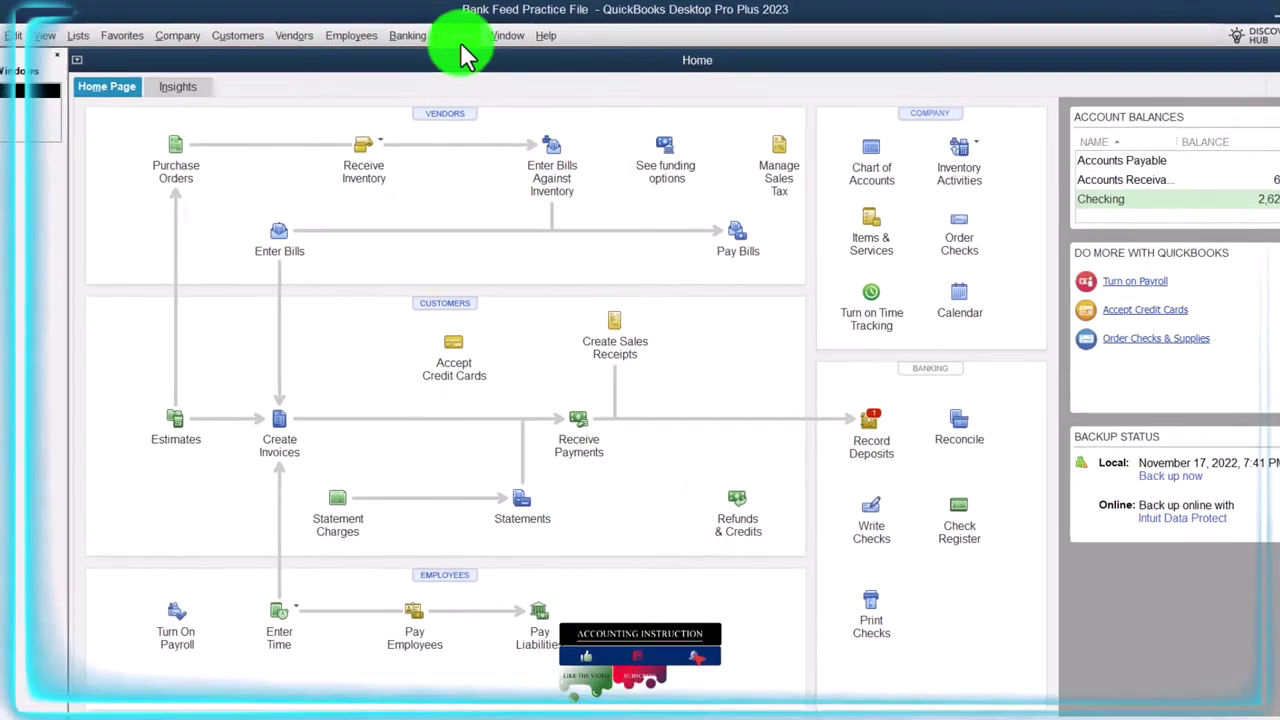
left_click(461, 33)
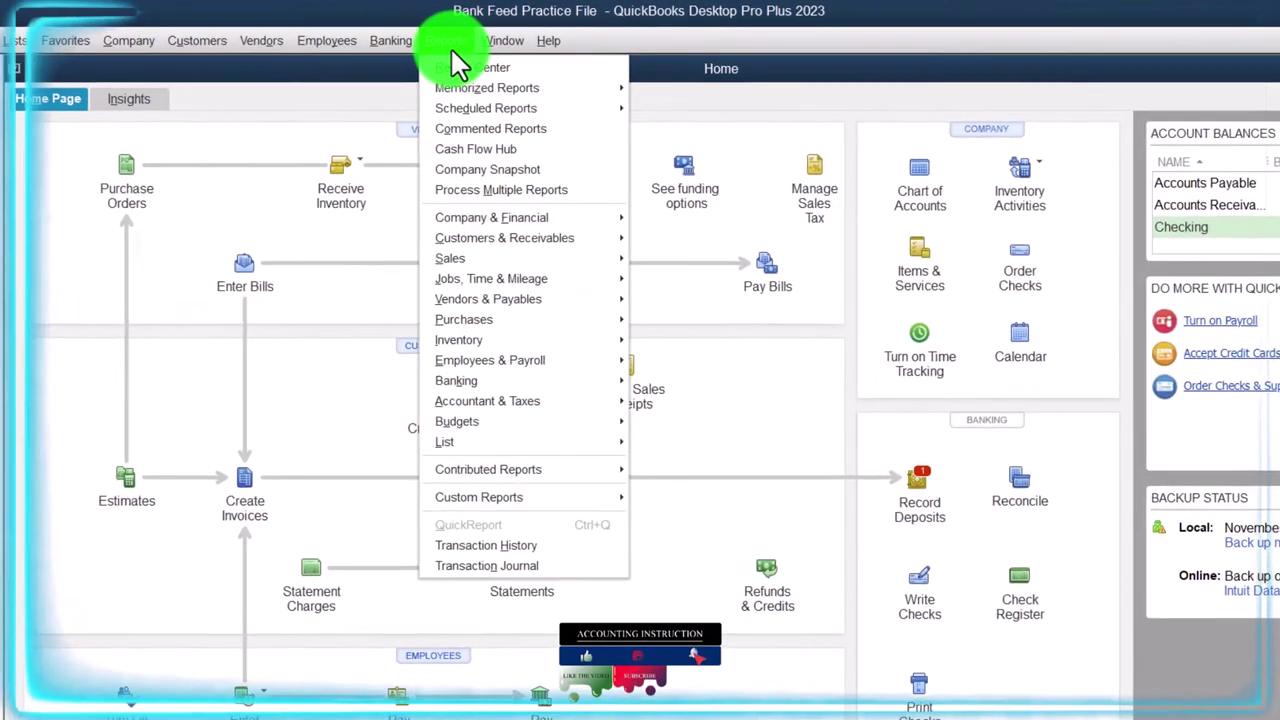
mouse_move(484, 219)
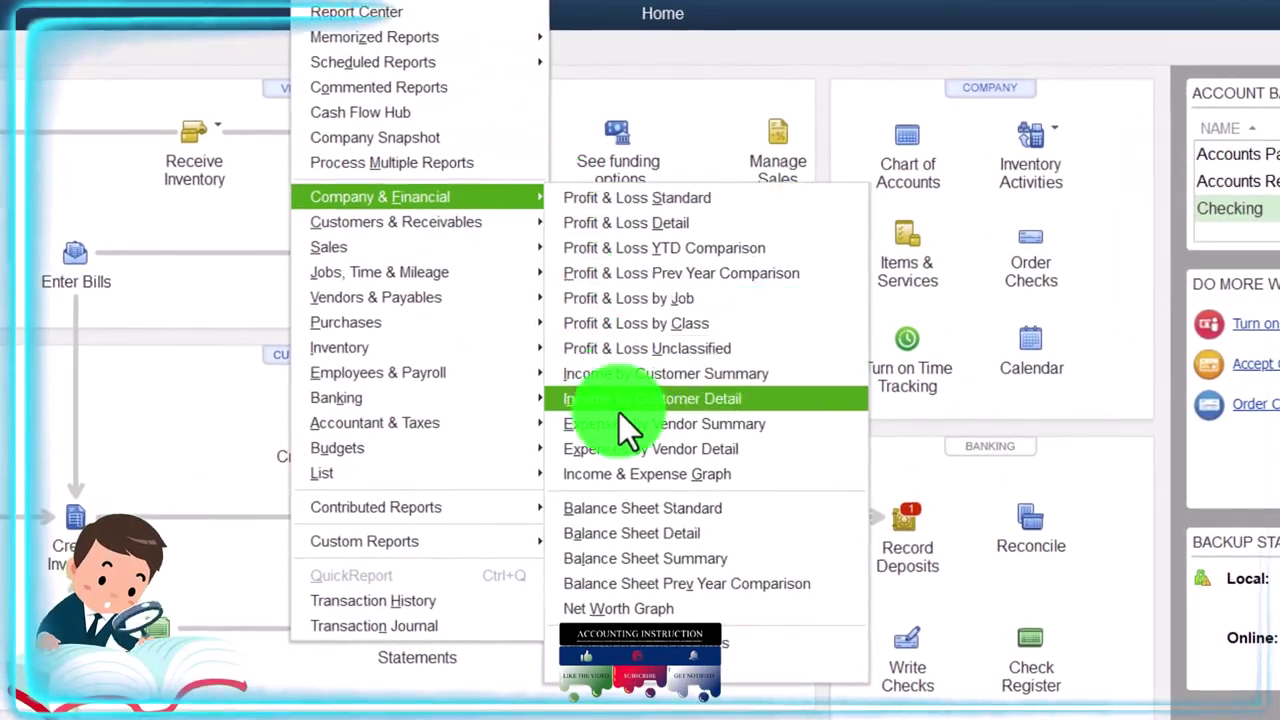
left_click(623, 508)
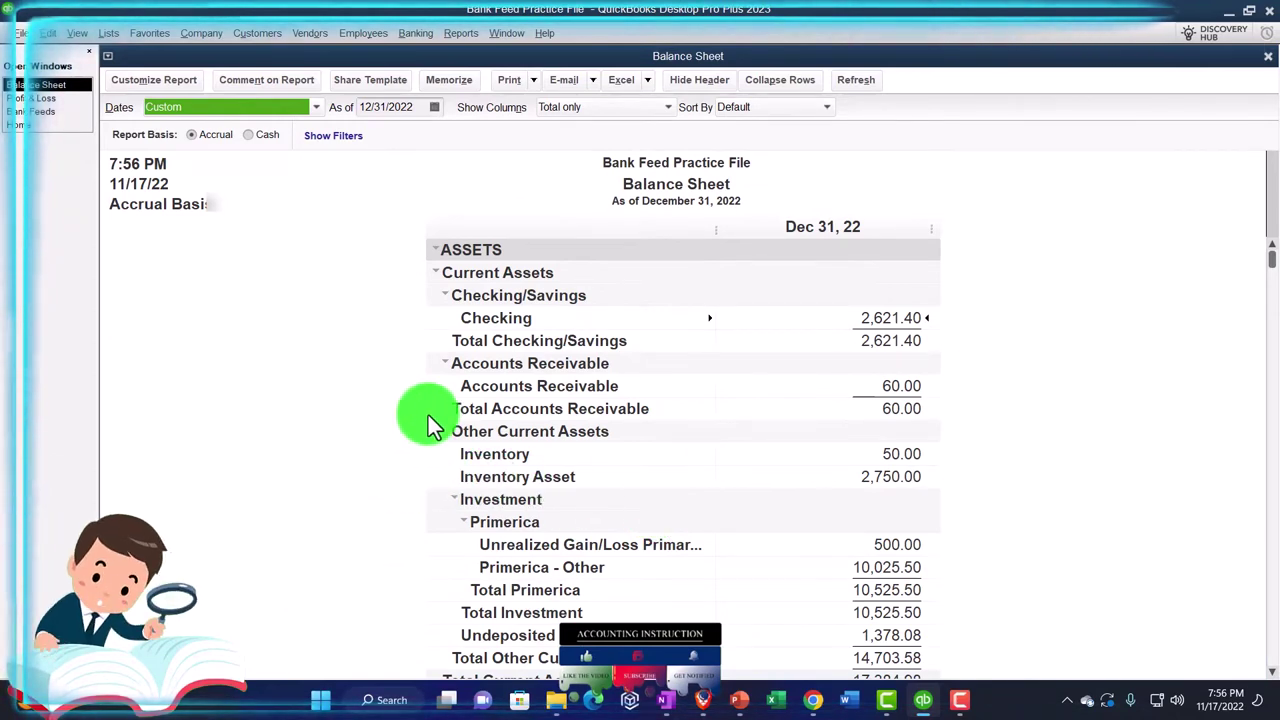
- Drill into Accounts Receivable down to the 07/01/2022 payment, then close both windows
scroll(419, 414, "down", 1)
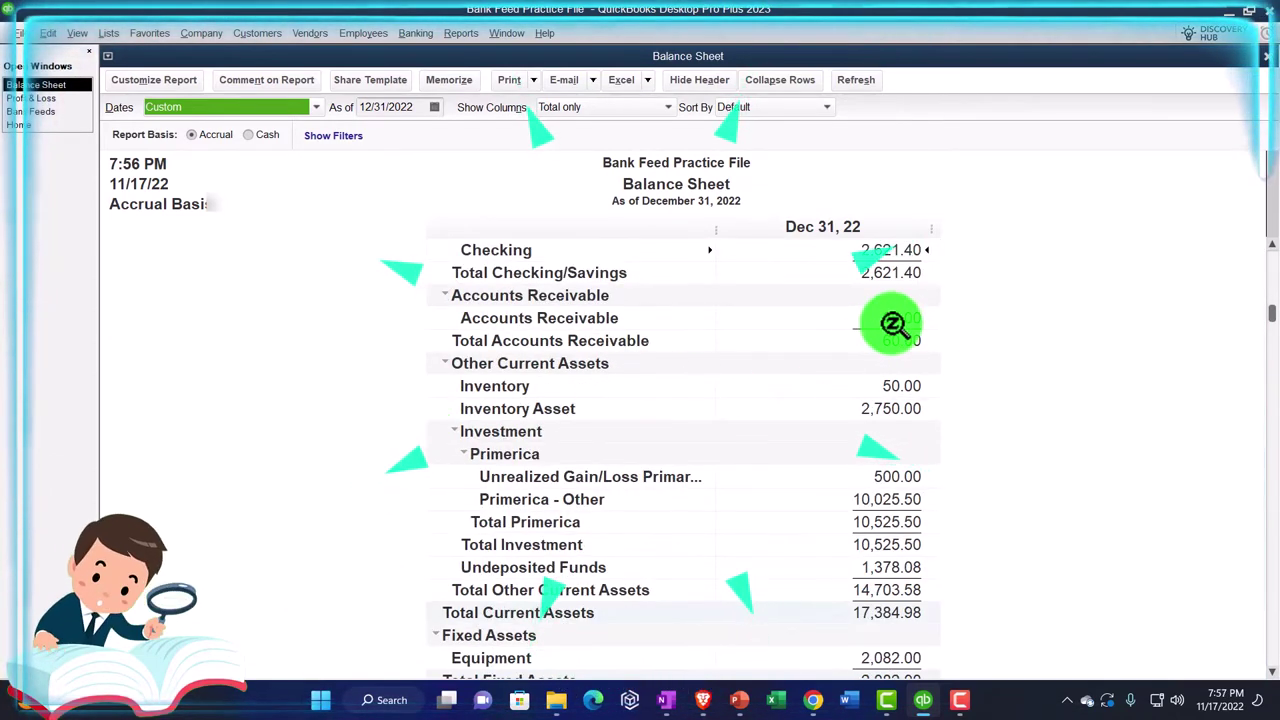
double_click(893, 323)
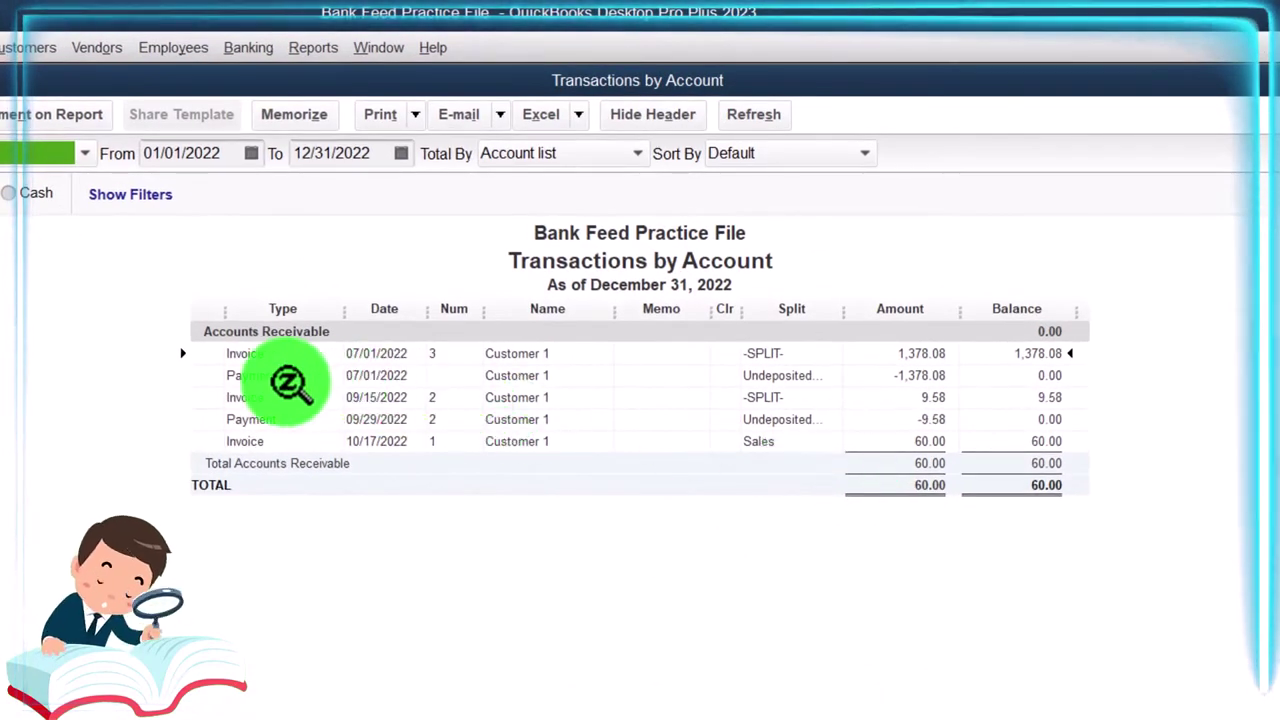
double_click(905, 375)
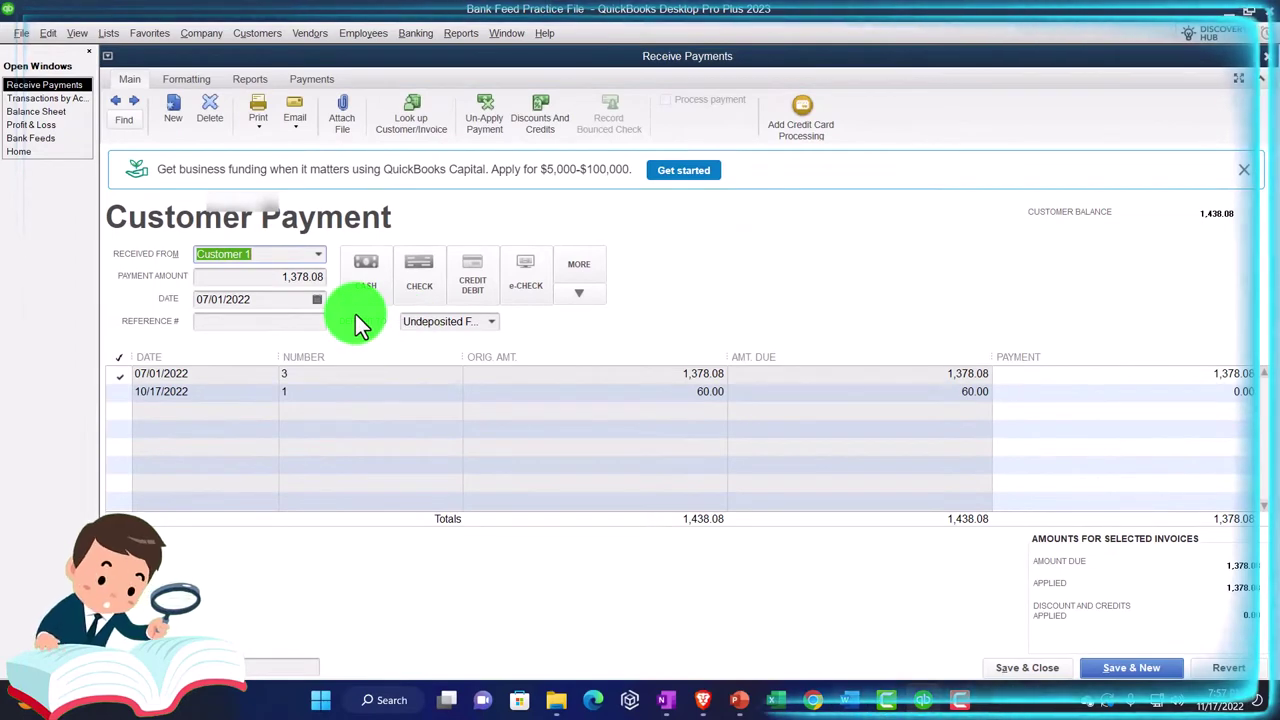
left_click(1265, 58)
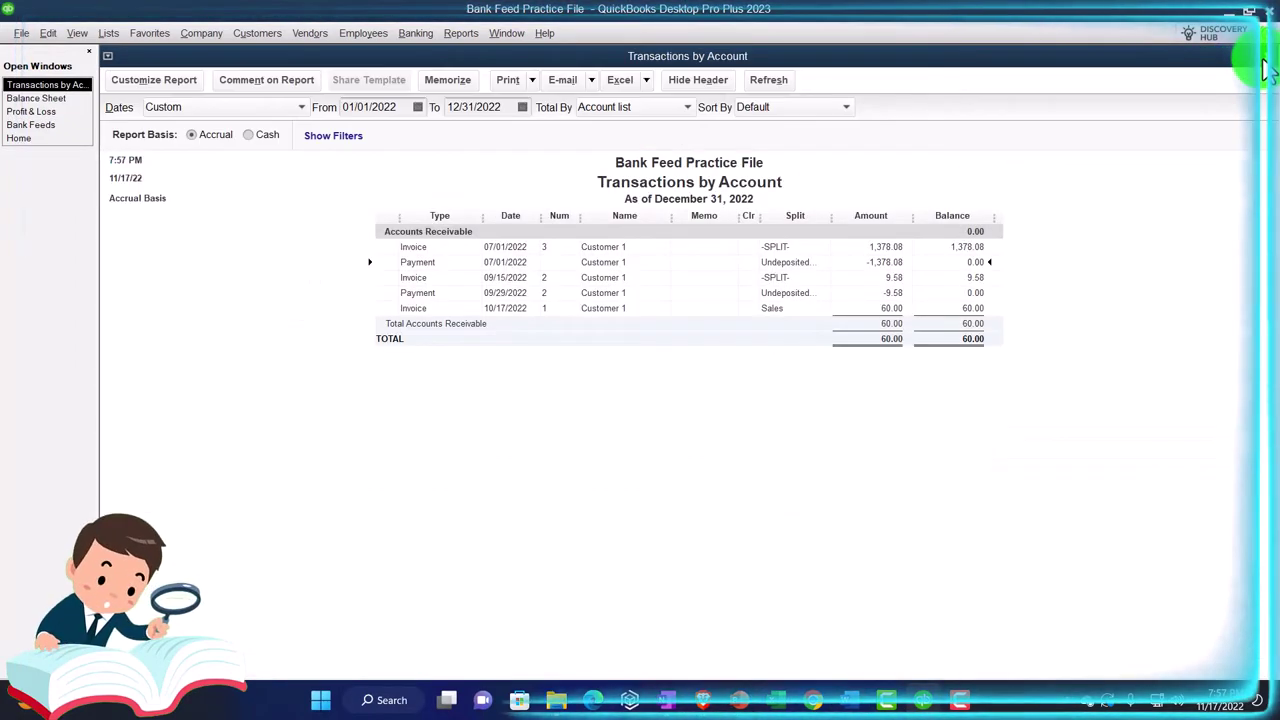
left_click(1264, 62)
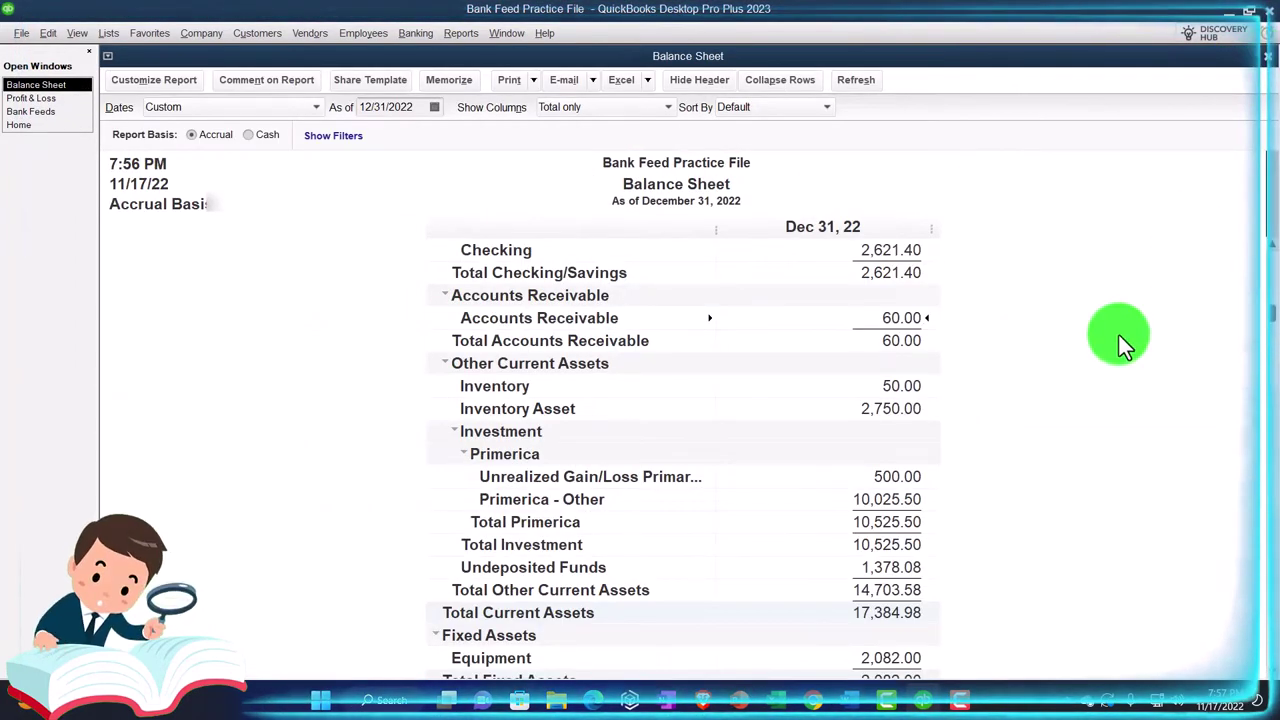
- QuickZoom on Undeposited Funds' 1,378.08 to view its transactions, then close that detail report
scroll(1119, 340, "down", 1)
scroll(1119, 338, "down", 2)
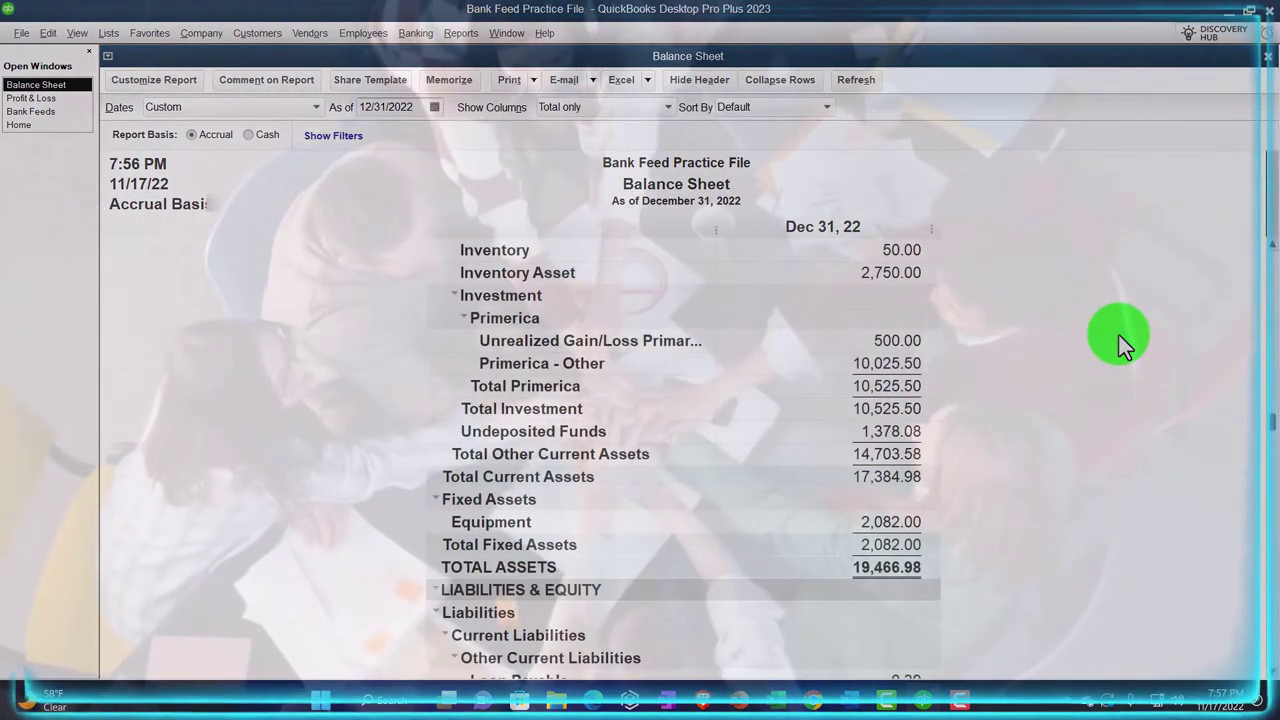
double_click(888, 433)
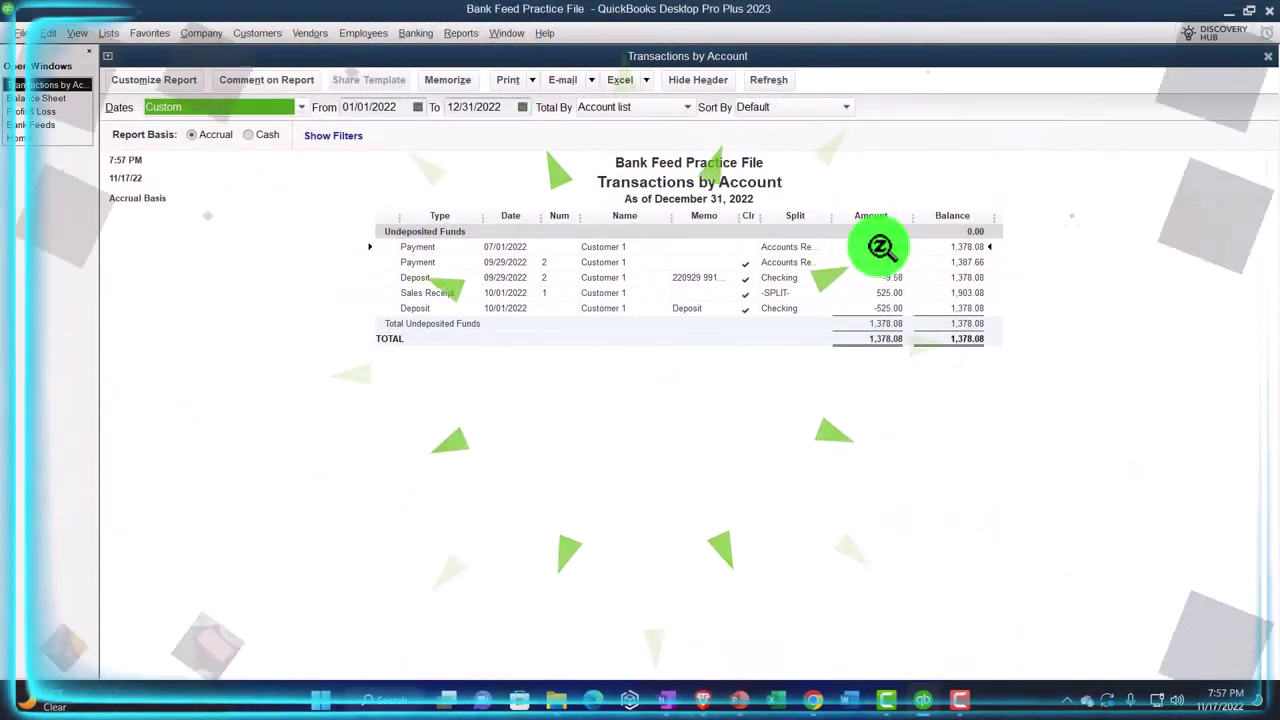
left_click(1266, 57)
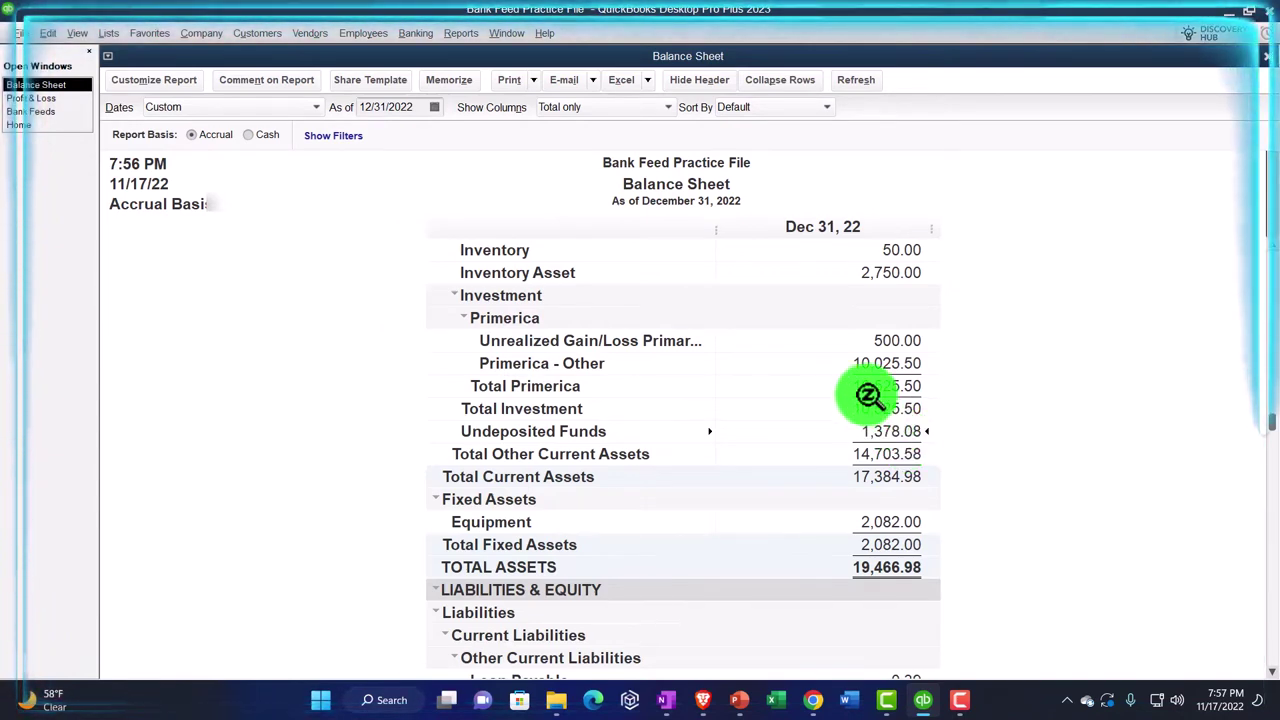
- In the Customer Center, show all of Customer 1's transactions and open invoice 3
left_click(260, 35)
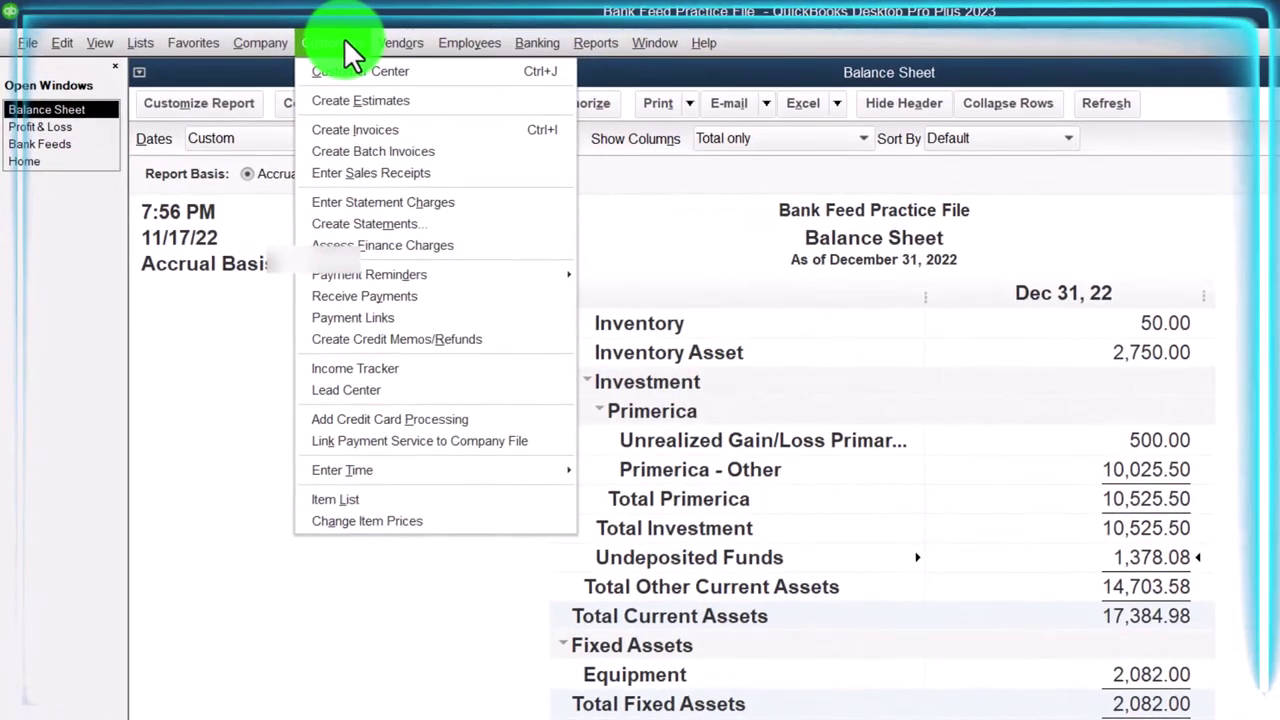
left_click(327, 62)
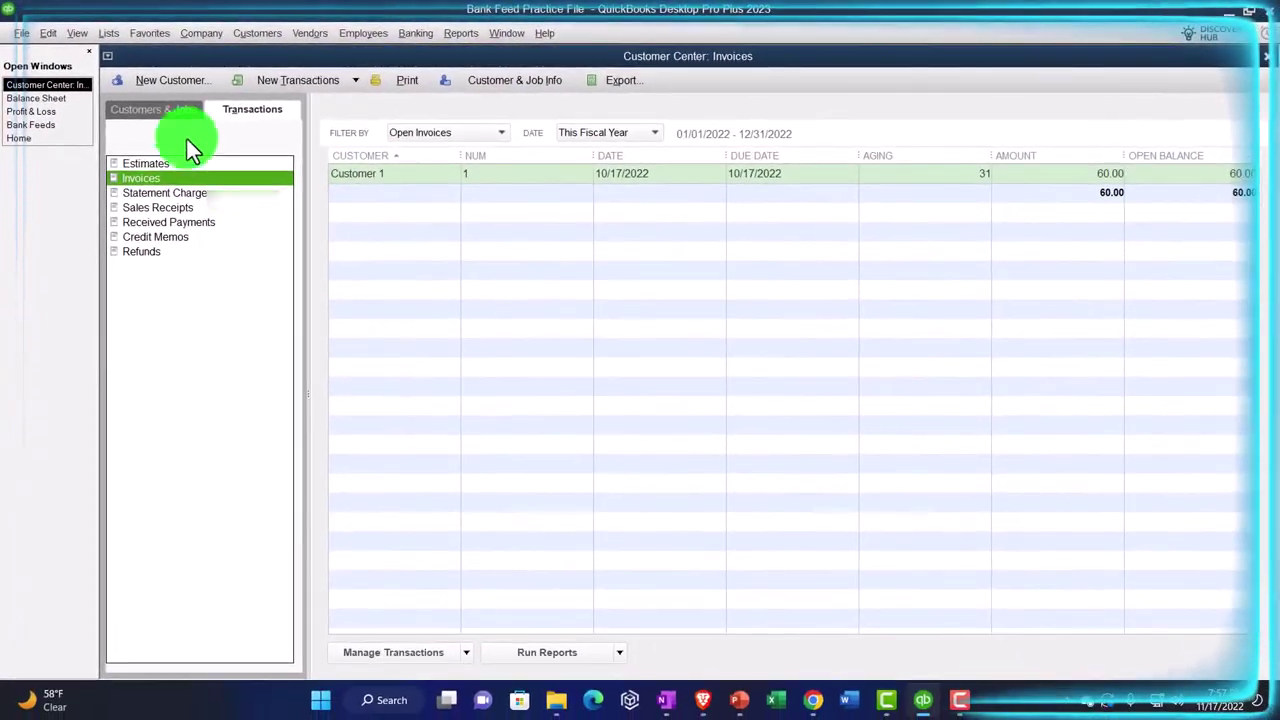
left_click(200, 143)
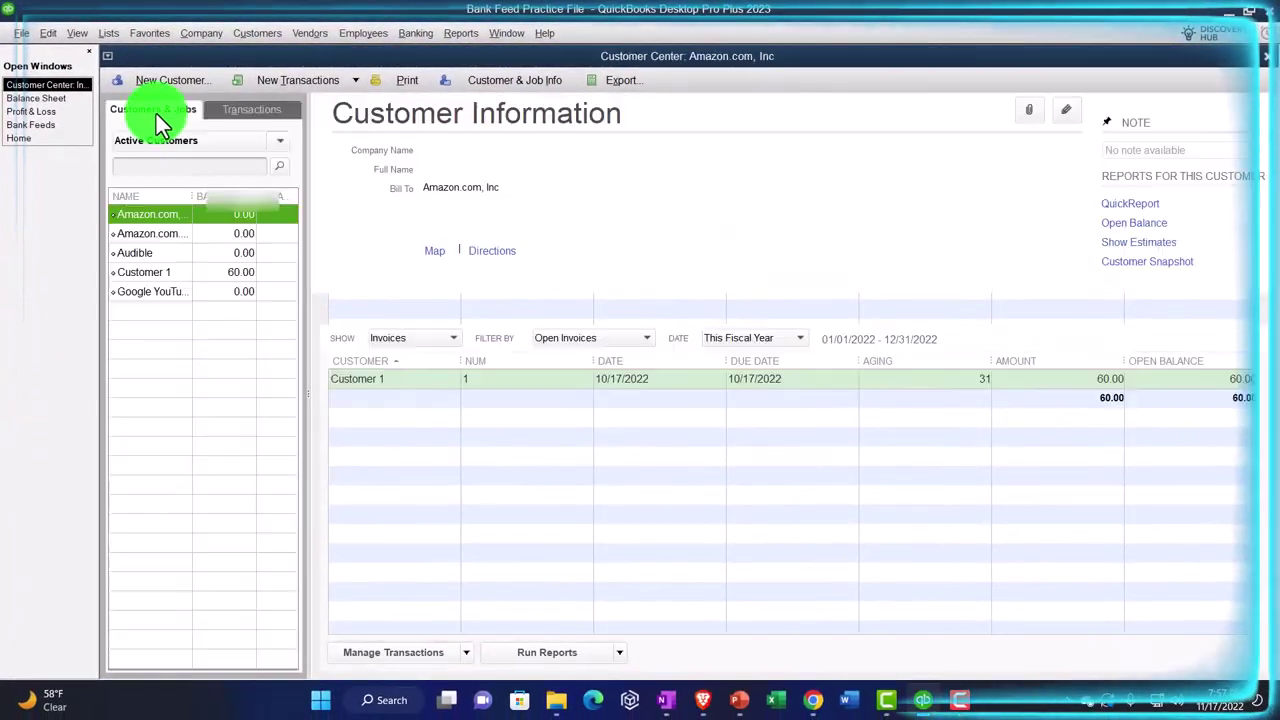
left_click(160, 272)
left_click(355, 335)
left_click(442, 345)
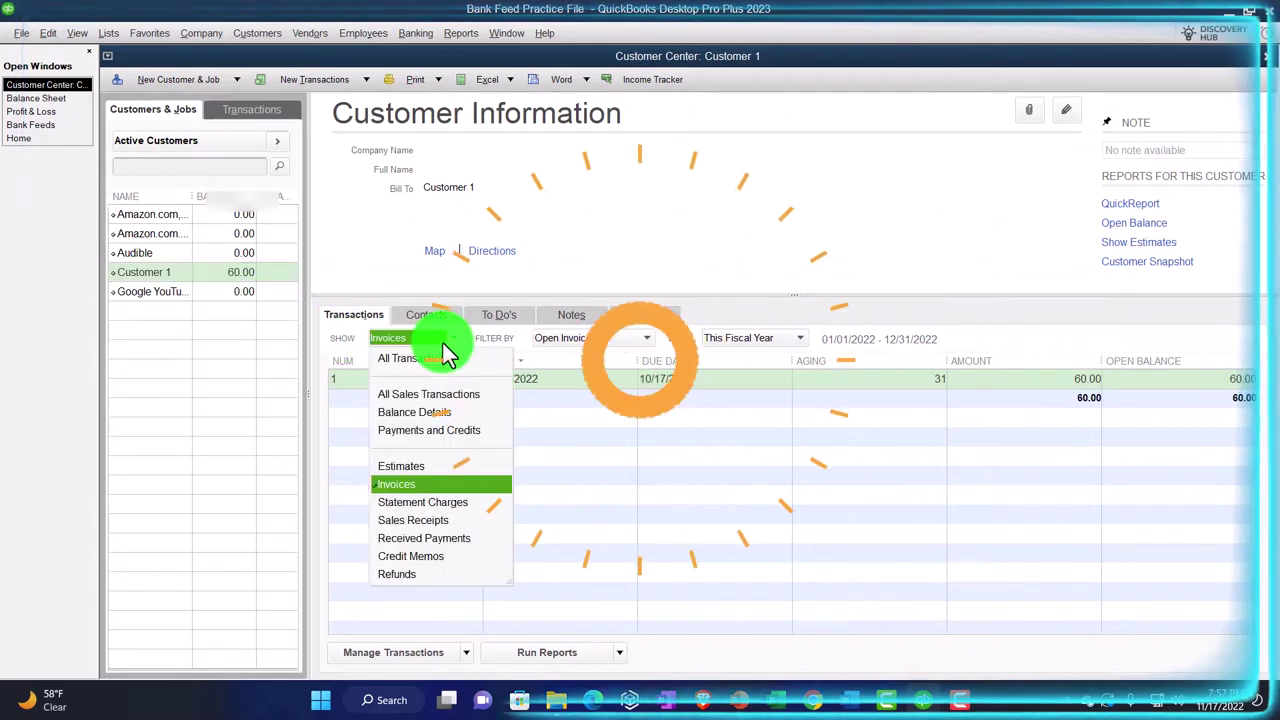
left_click(428, 360)
left_click(425, 385)
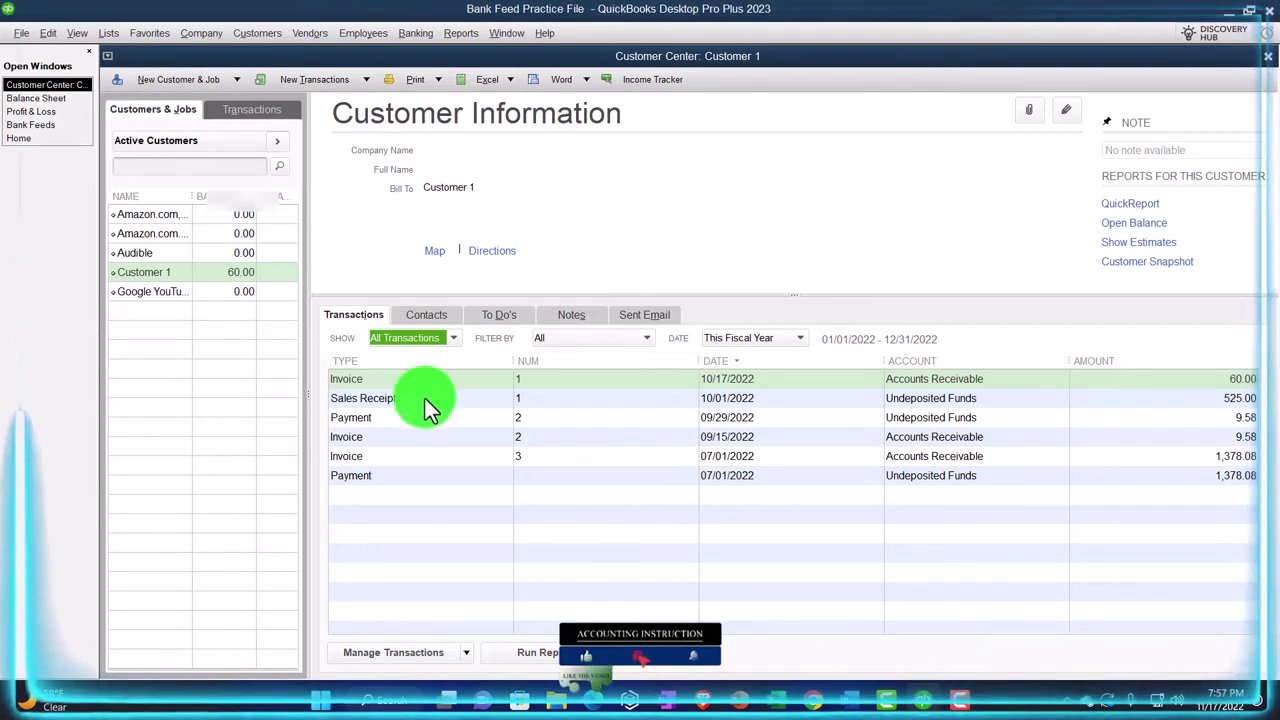
left_click(424, 397)
left_click(428, 380)
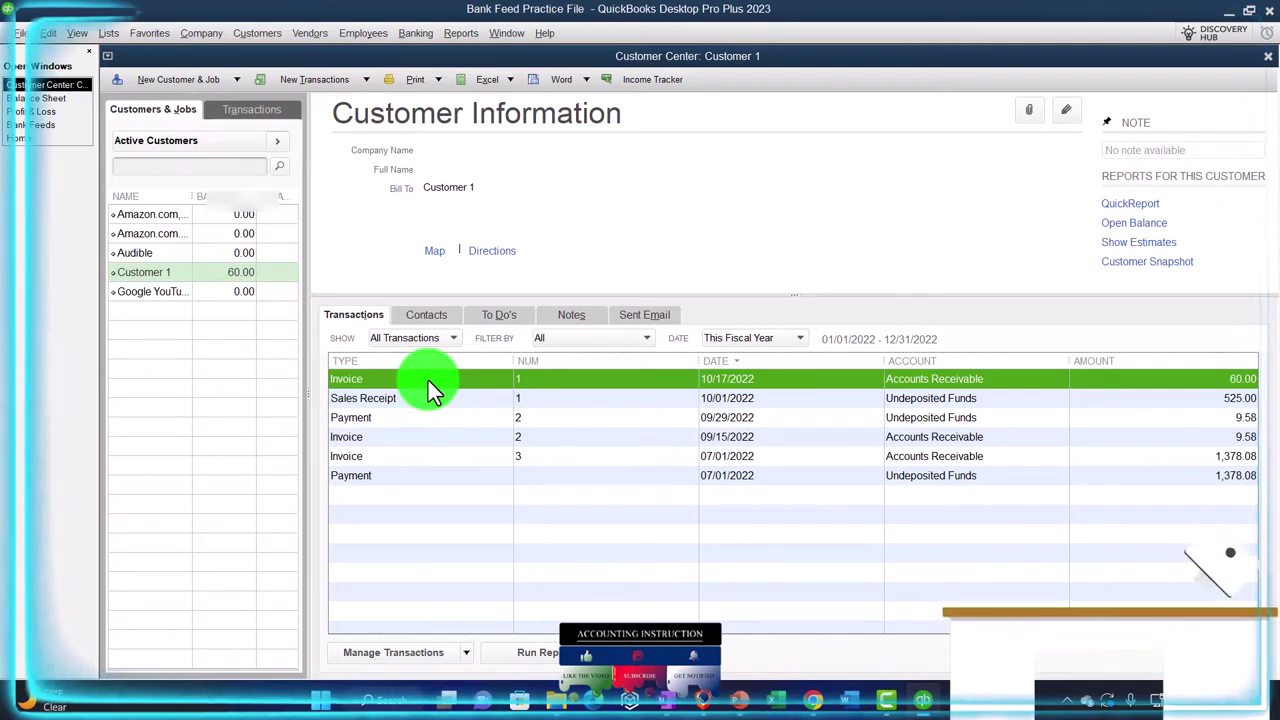
left_click(432, 480)
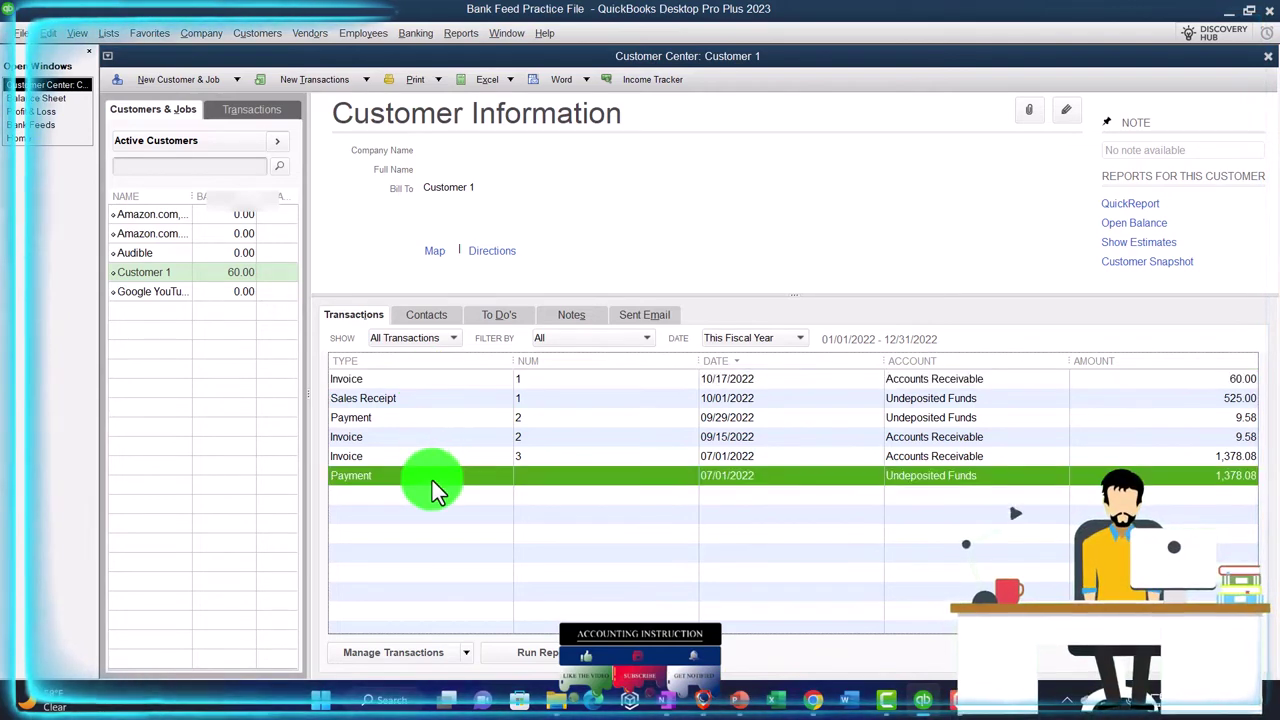
double_click(431, 456)
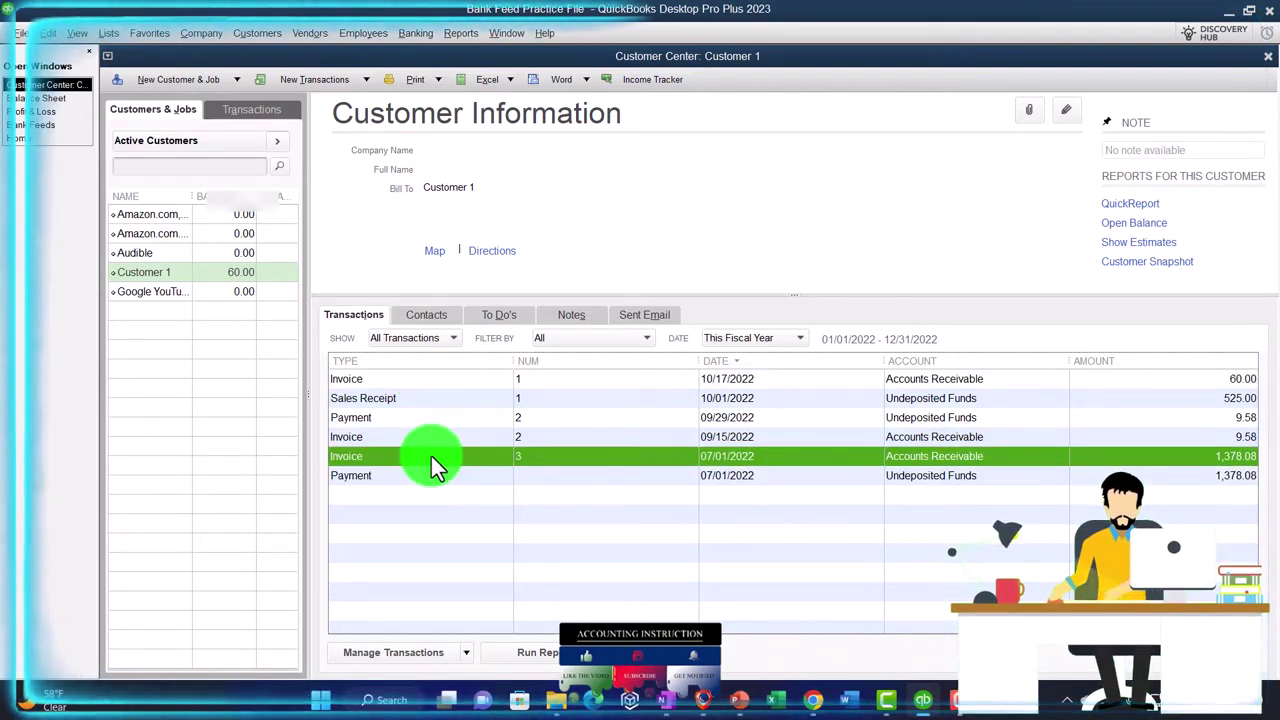
- Filter the invoices list to all, then back to open invoices, and return to the Home page
left_click(270, 113)
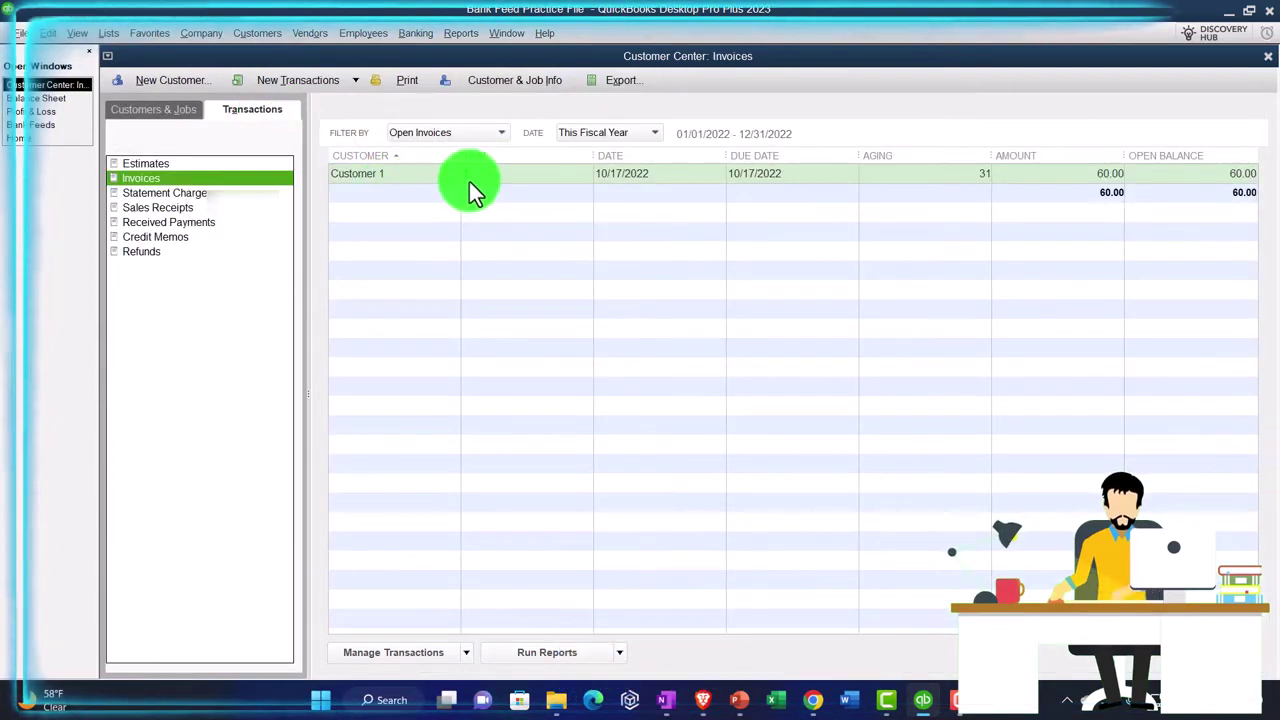
left_click(470, 133)
left_click(462, 151)
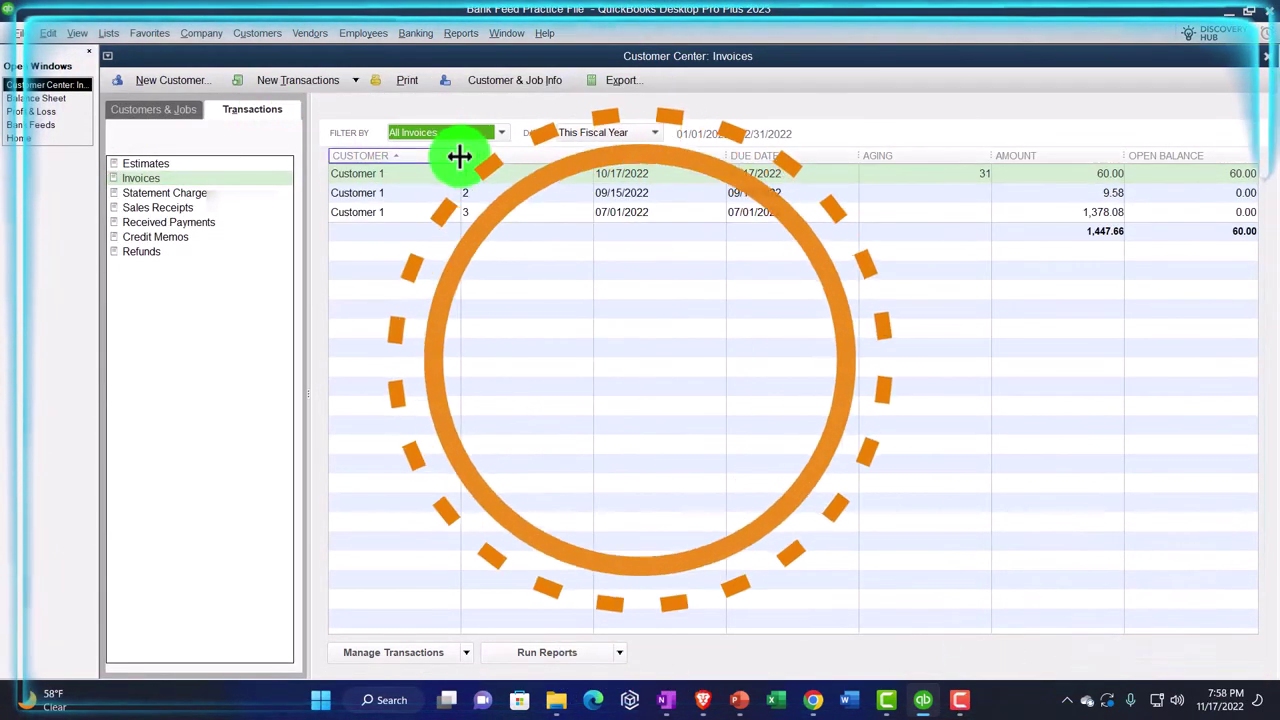
left_click(478, 131)
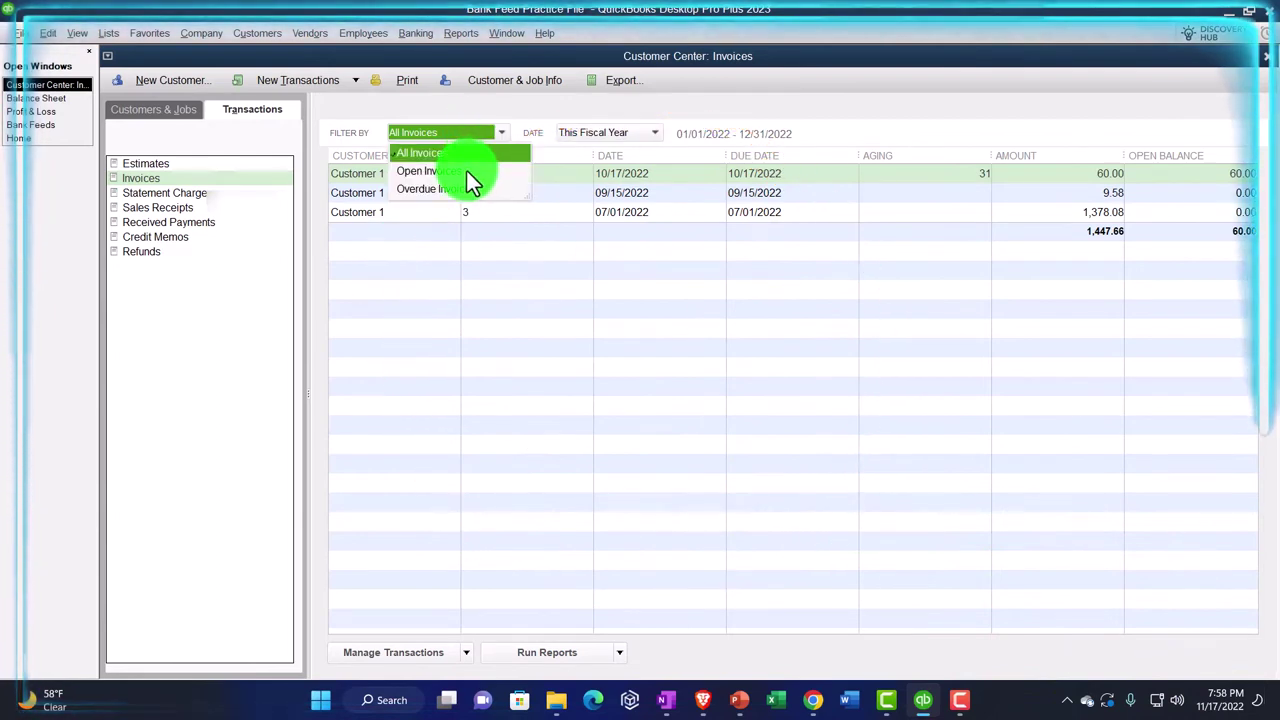
left_click(466, 172)
left_click(170, 113)
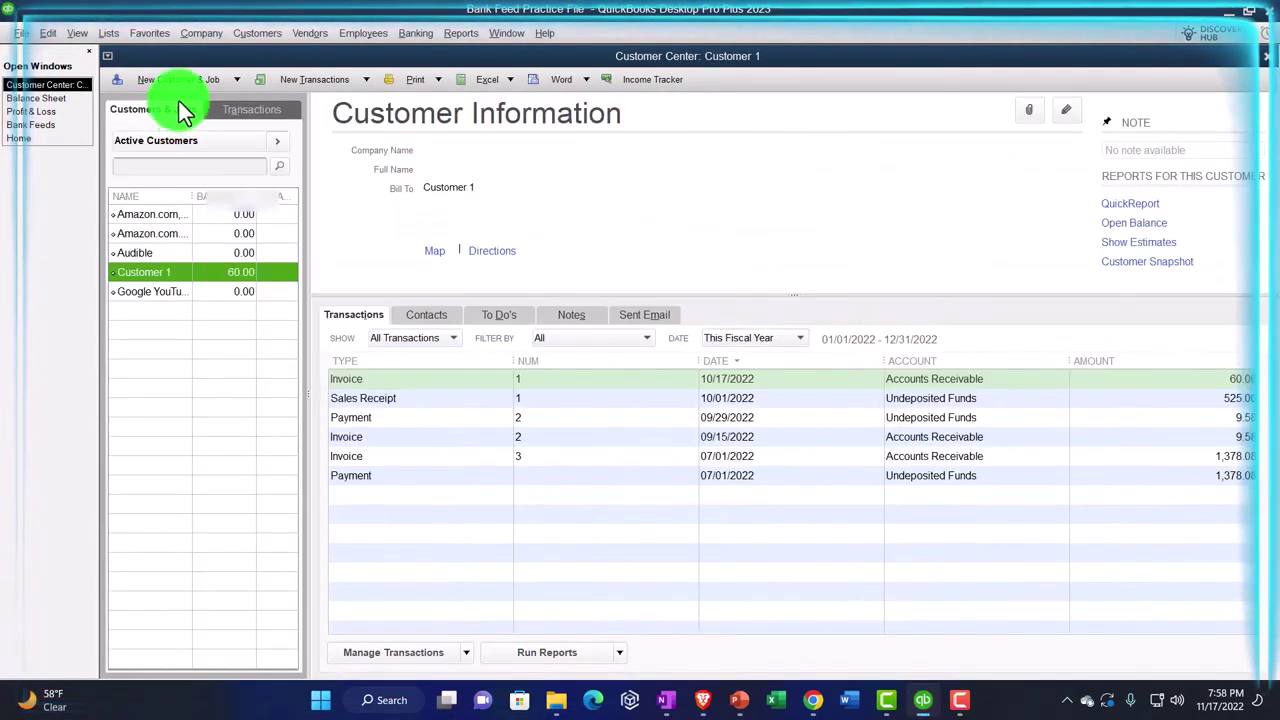
left_click(43, 139)
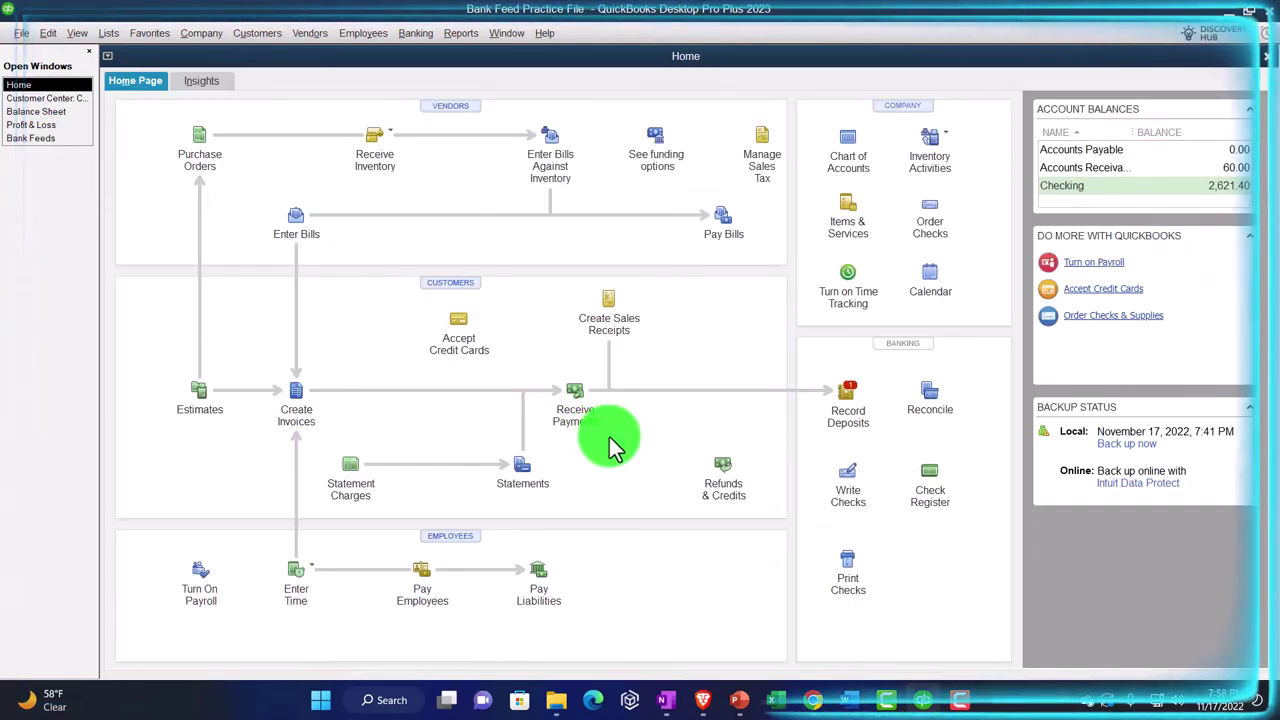
- Open Record Deposits and cancel it without depositing anything
left_click(850, 402)
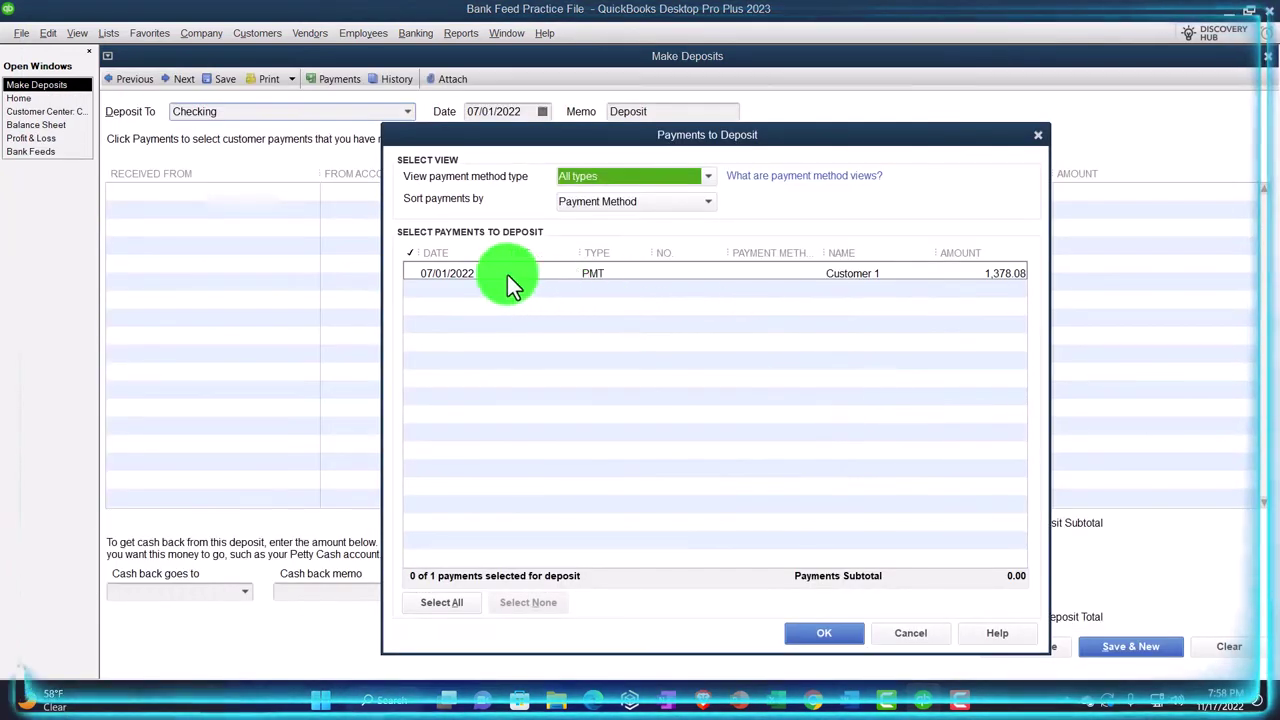
left_click(1034, 134)
left_click(1267, 56)
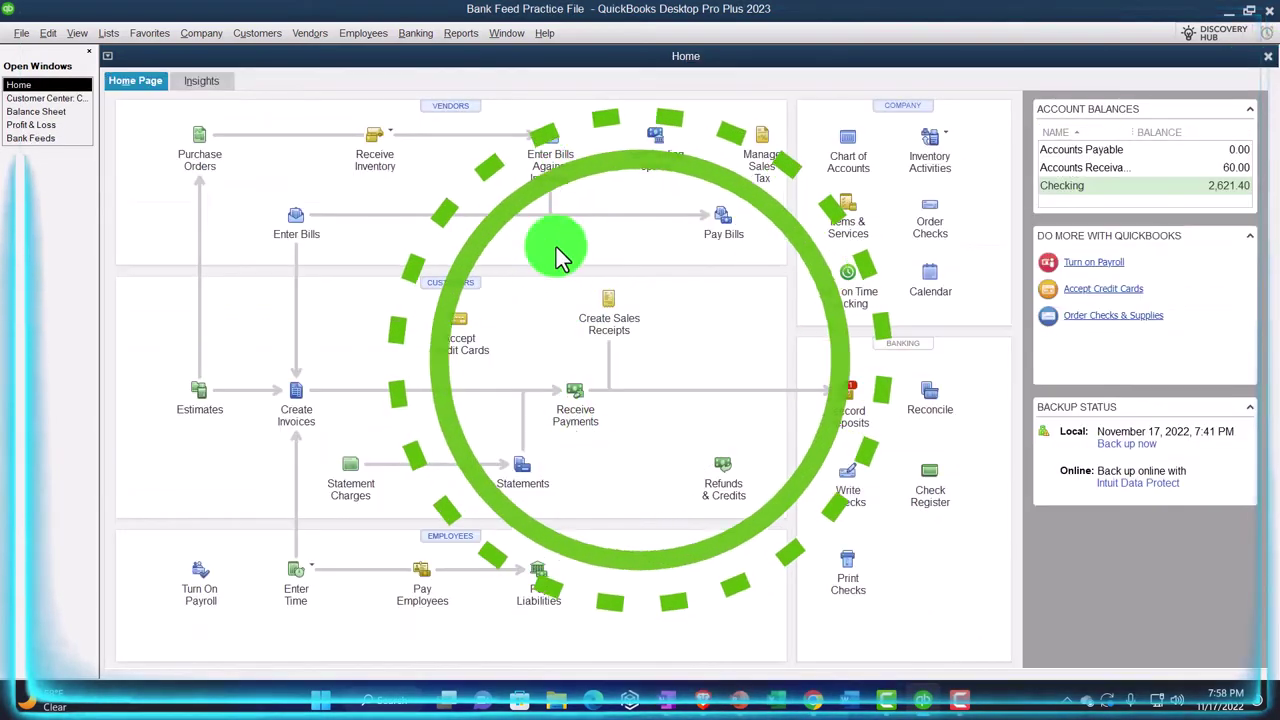
- In Bank Feeds, open the Action choices for the 8/22 GOOGLE ADSENSE 1,378.05 deposit
left_click(46, 139)
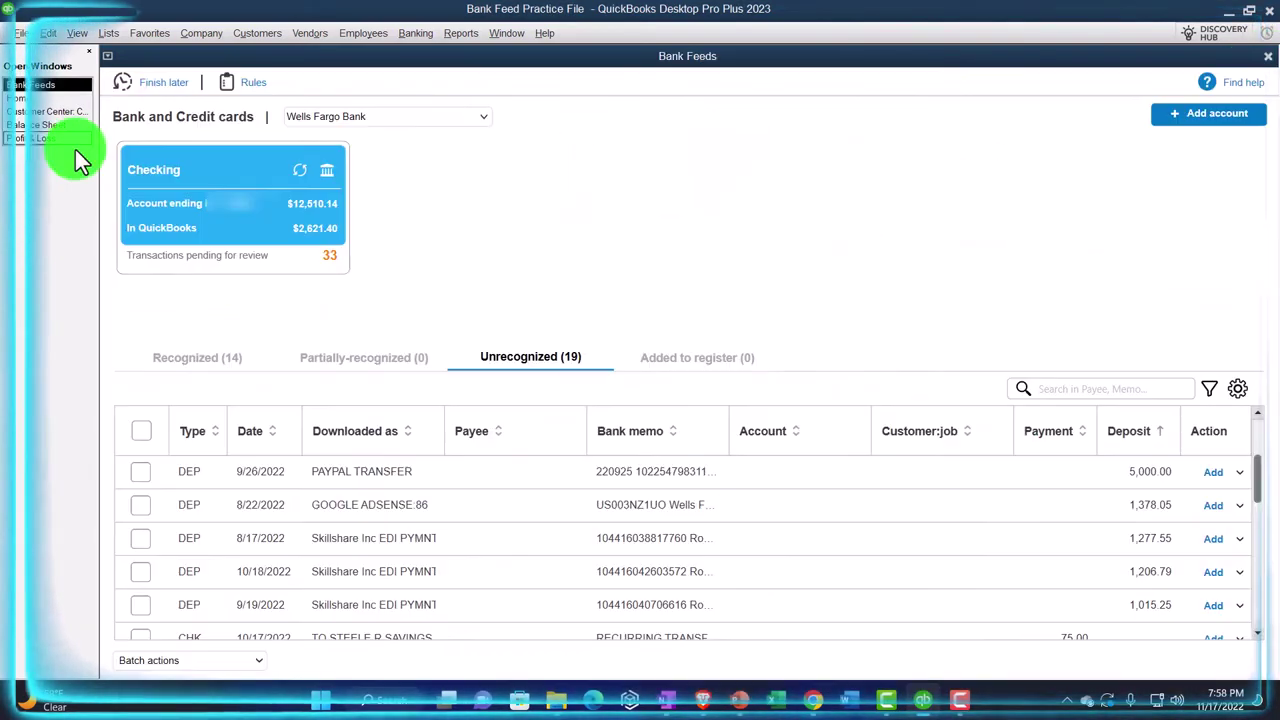
left_click(603, 500)
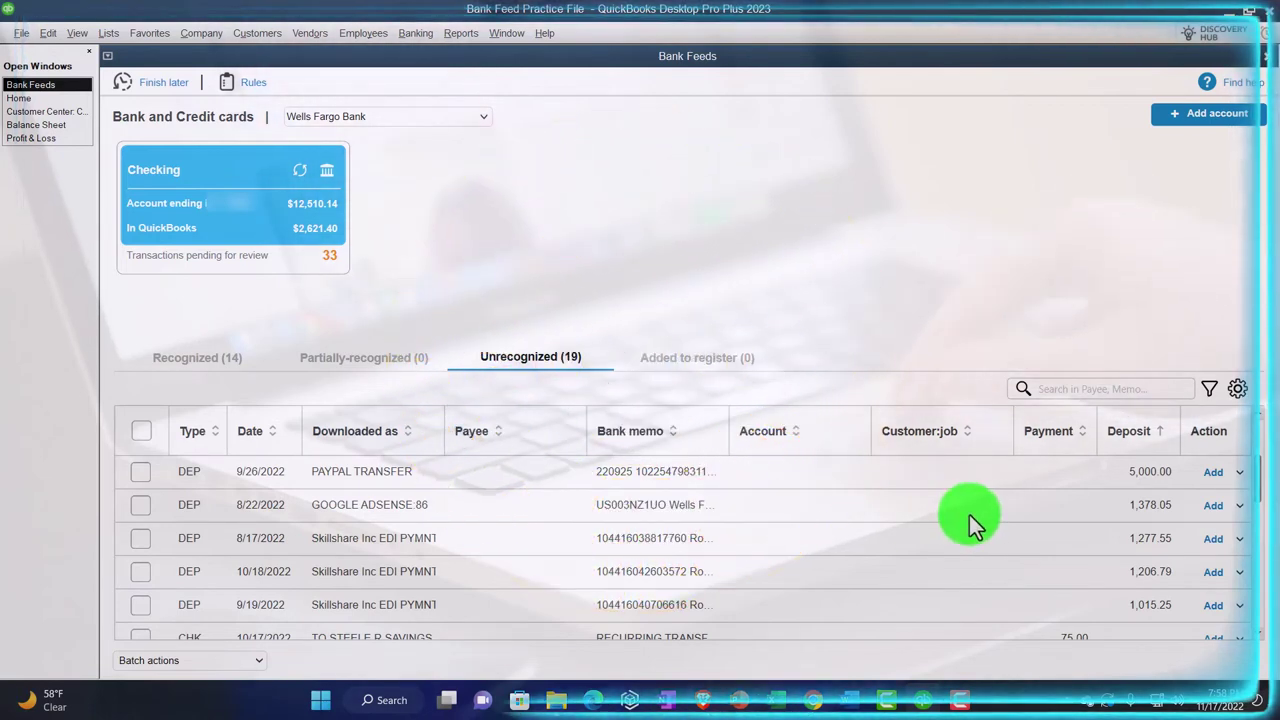
left_click(1238, 506)
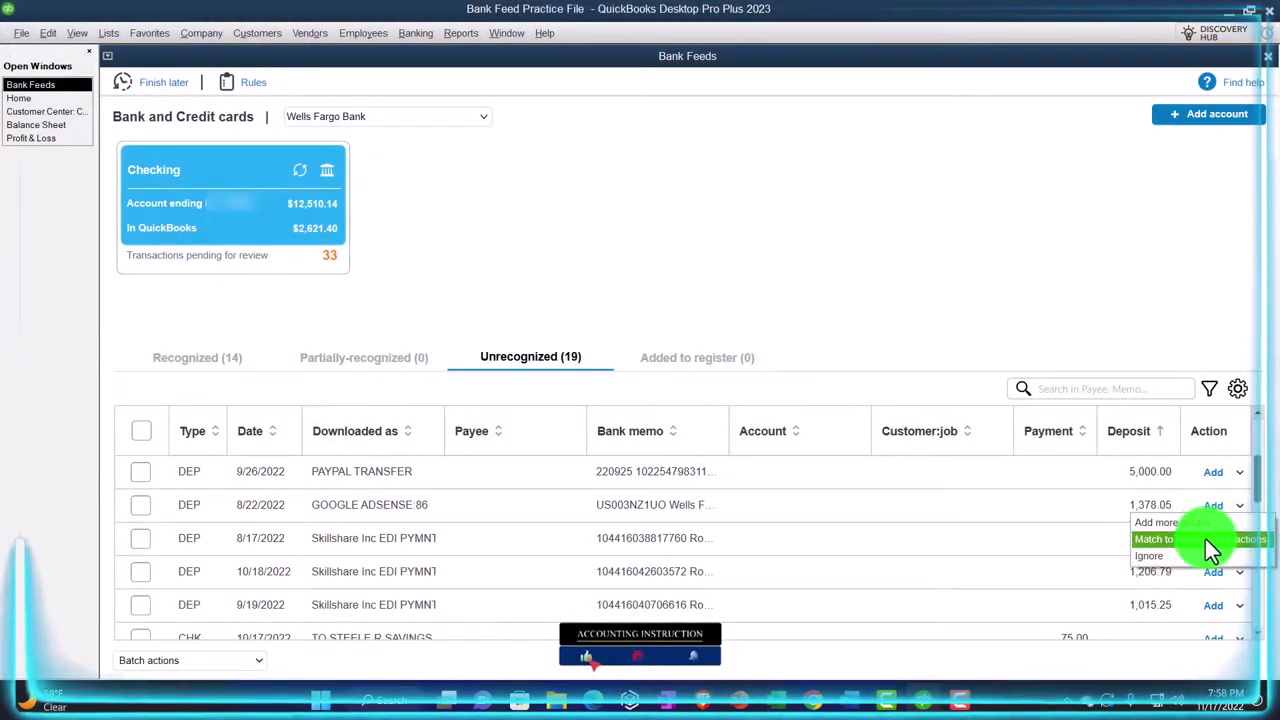
- Match the AdSense deposit and add a Customer 1 YouTube Income resolve line for the 0.03 difference
left_click(1205, 538)
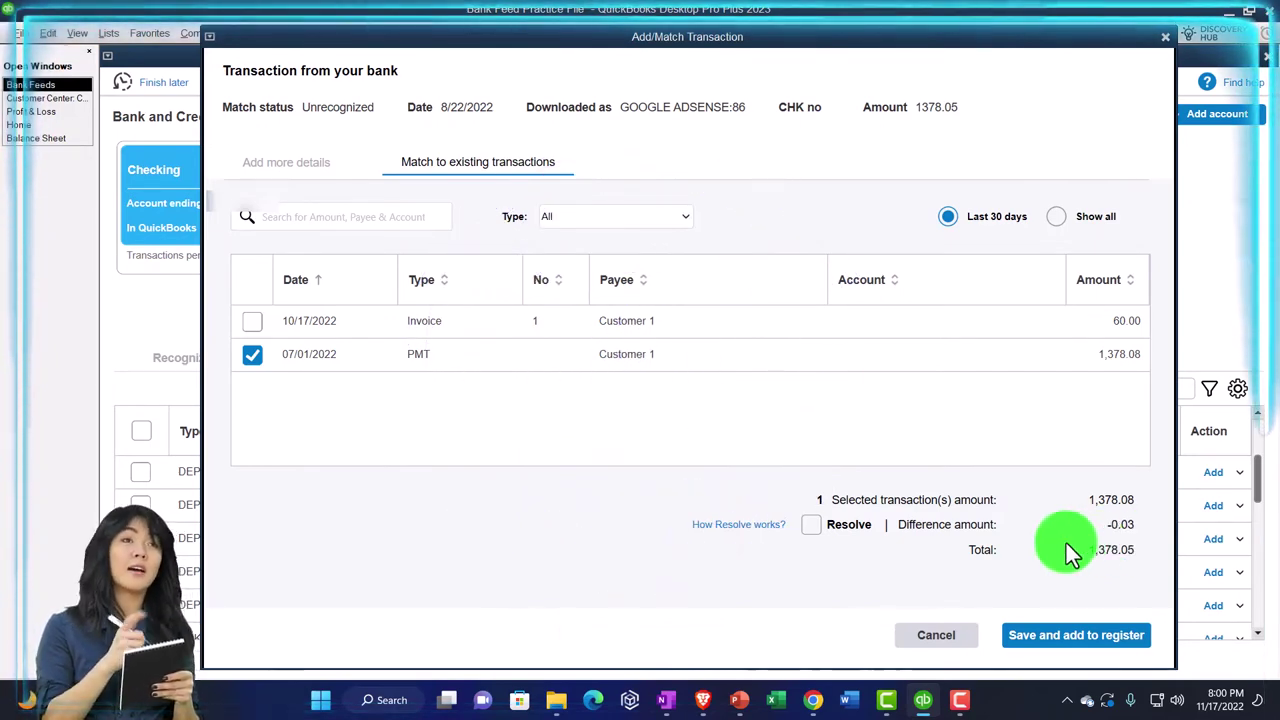
left_click(813, 526)
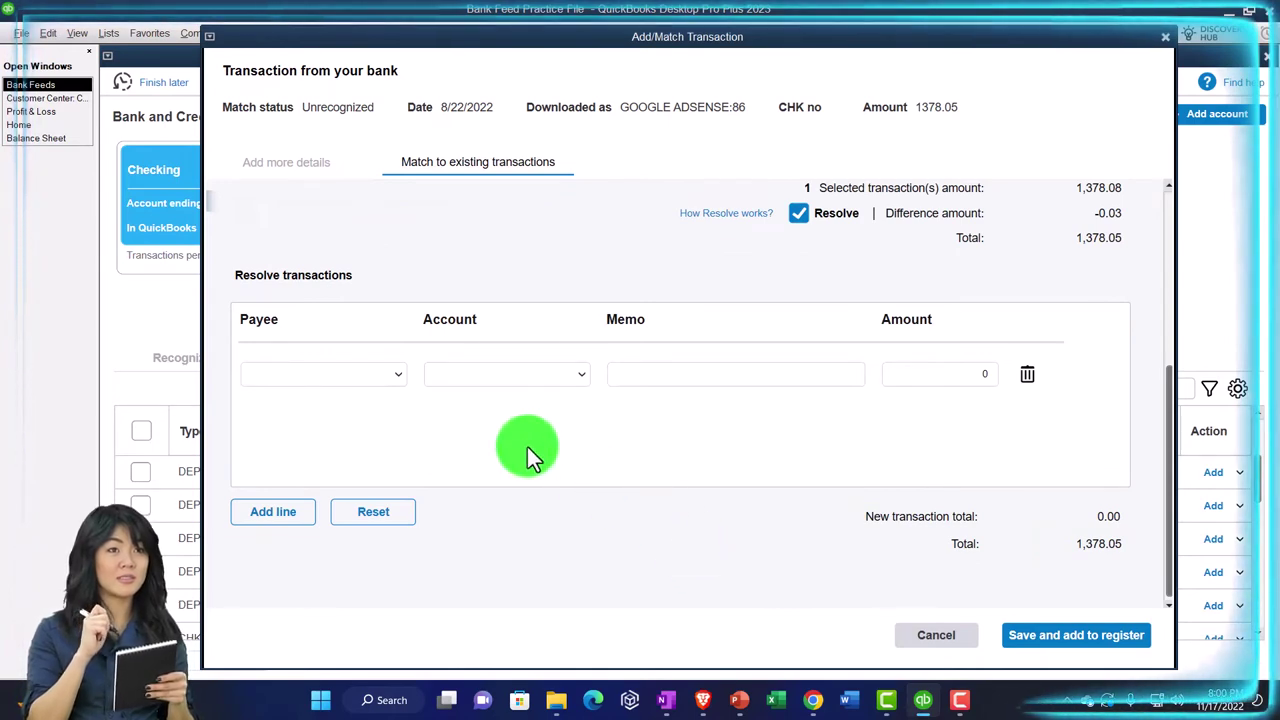
key("alt+Down")
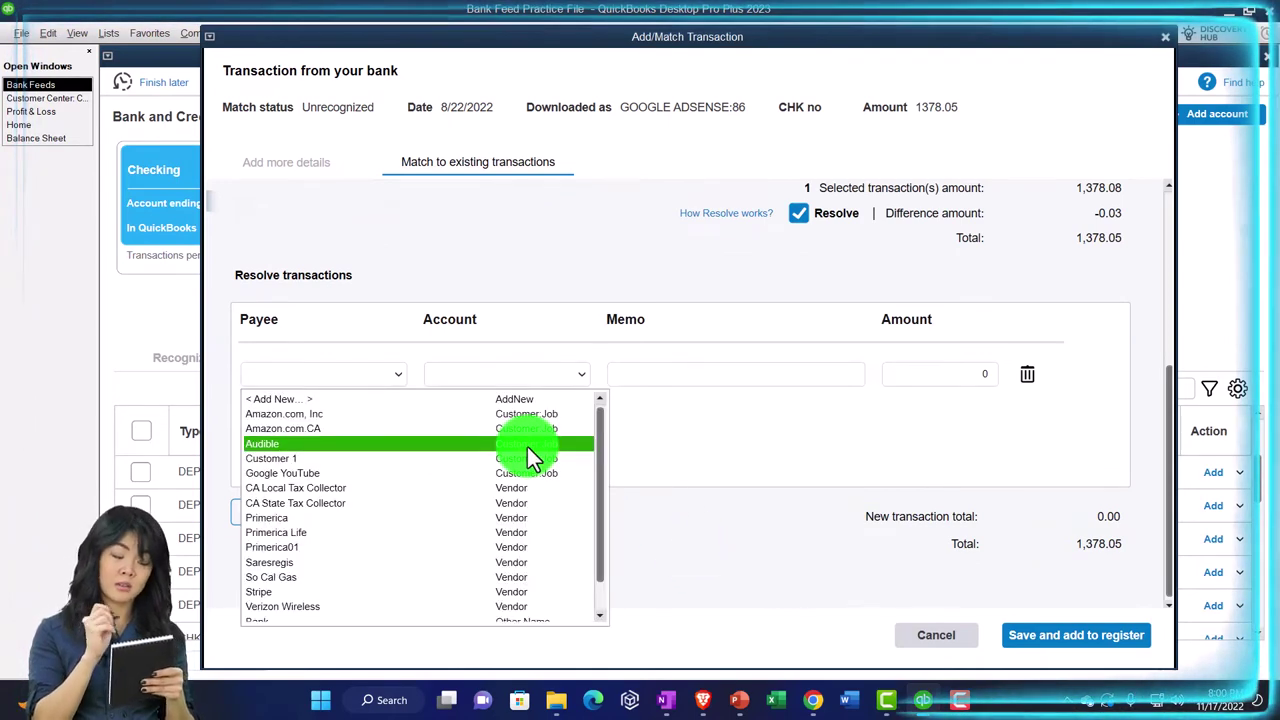
left_click(317, 460)
left_click(512, 378)
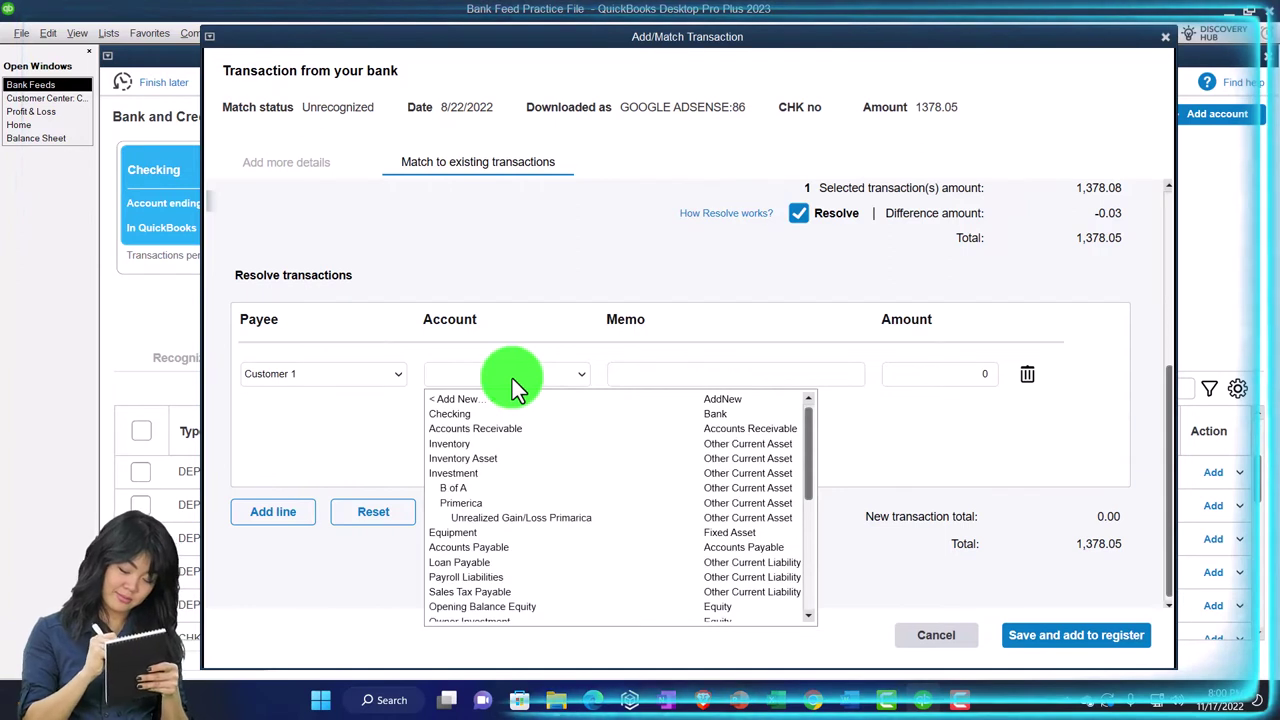
left_click(512, 378)
type("YouTube Inc")
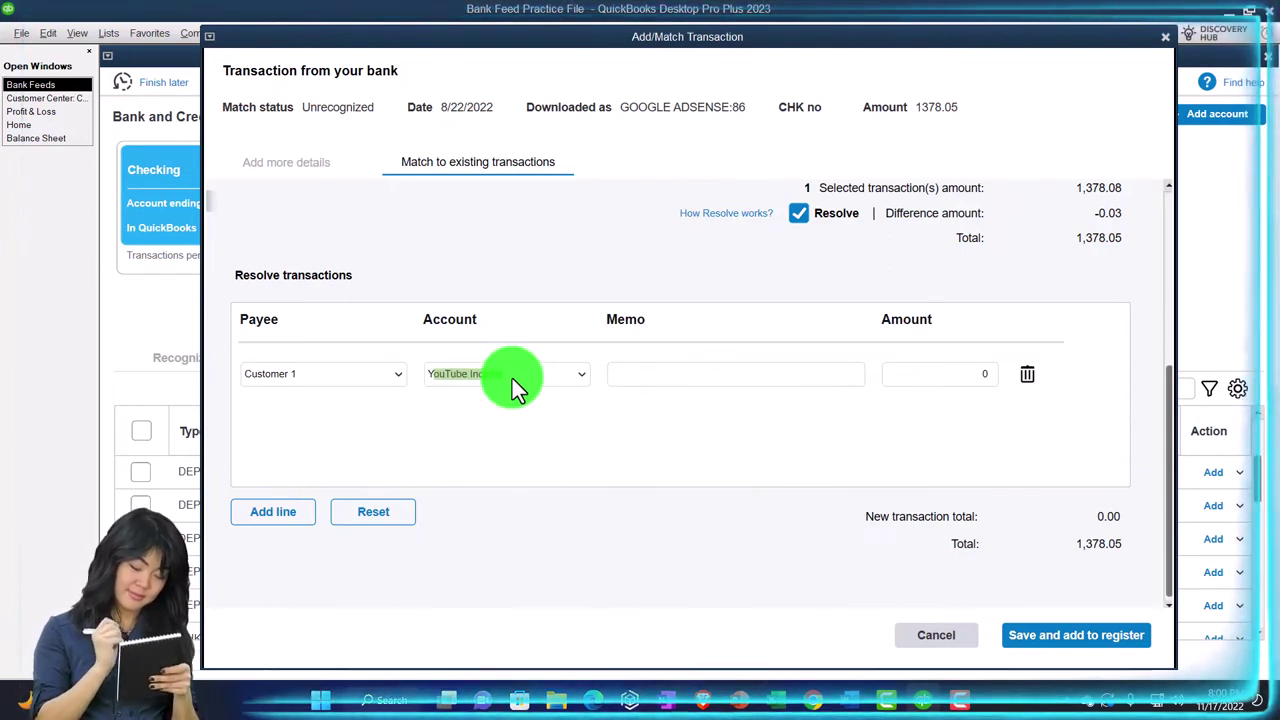
key("Tab")
key("Tab")
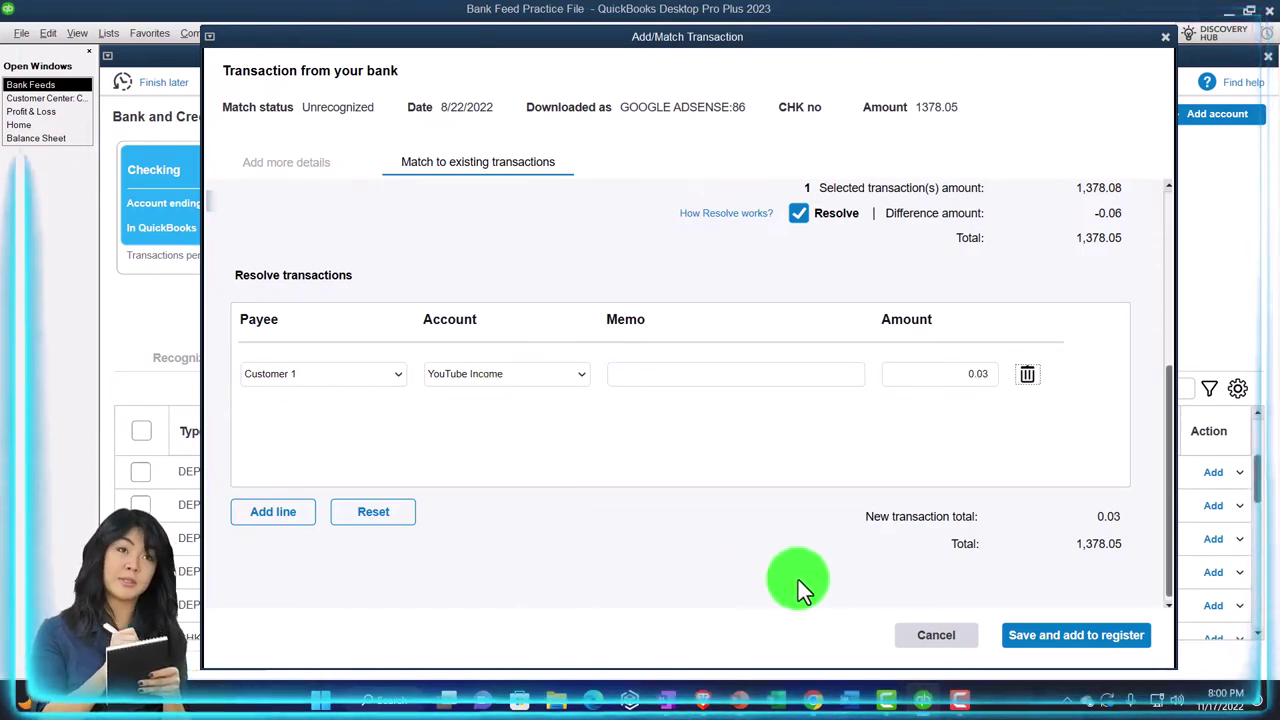
- Make the adjustment -0.03 and save the match to the register
left_click(1042, 642)
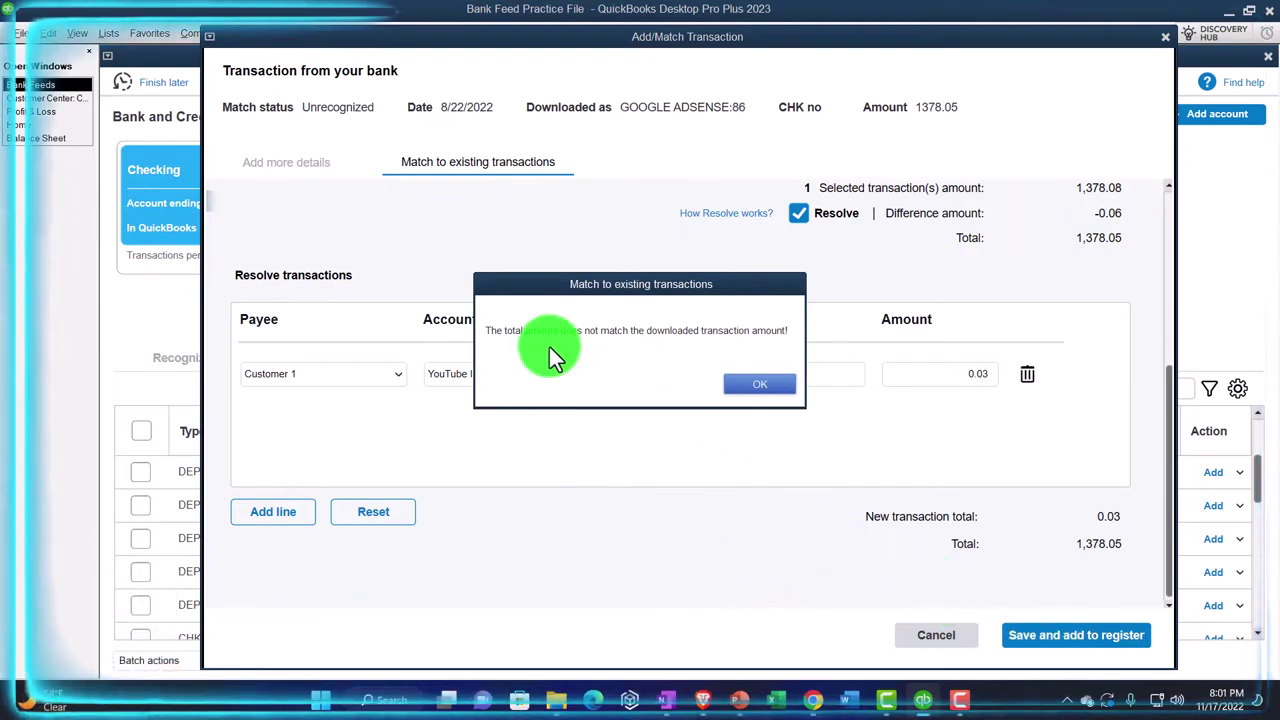
left_click(755, 390)
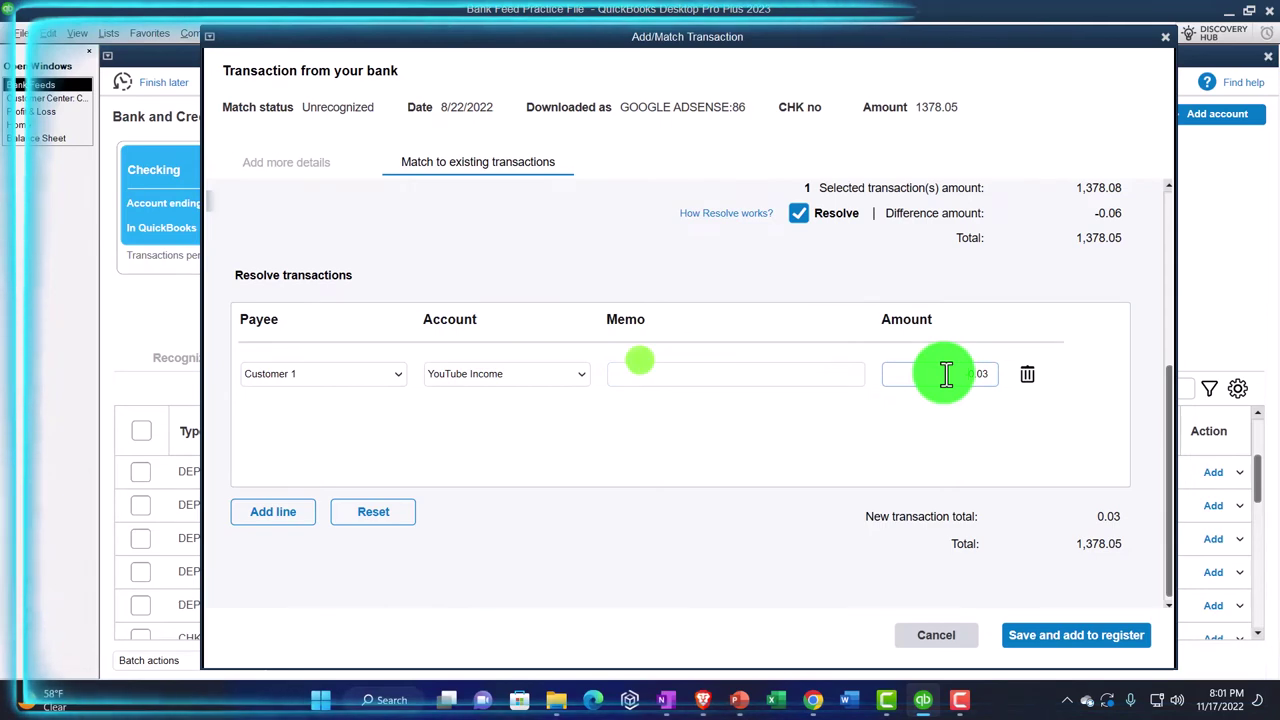
type("-")
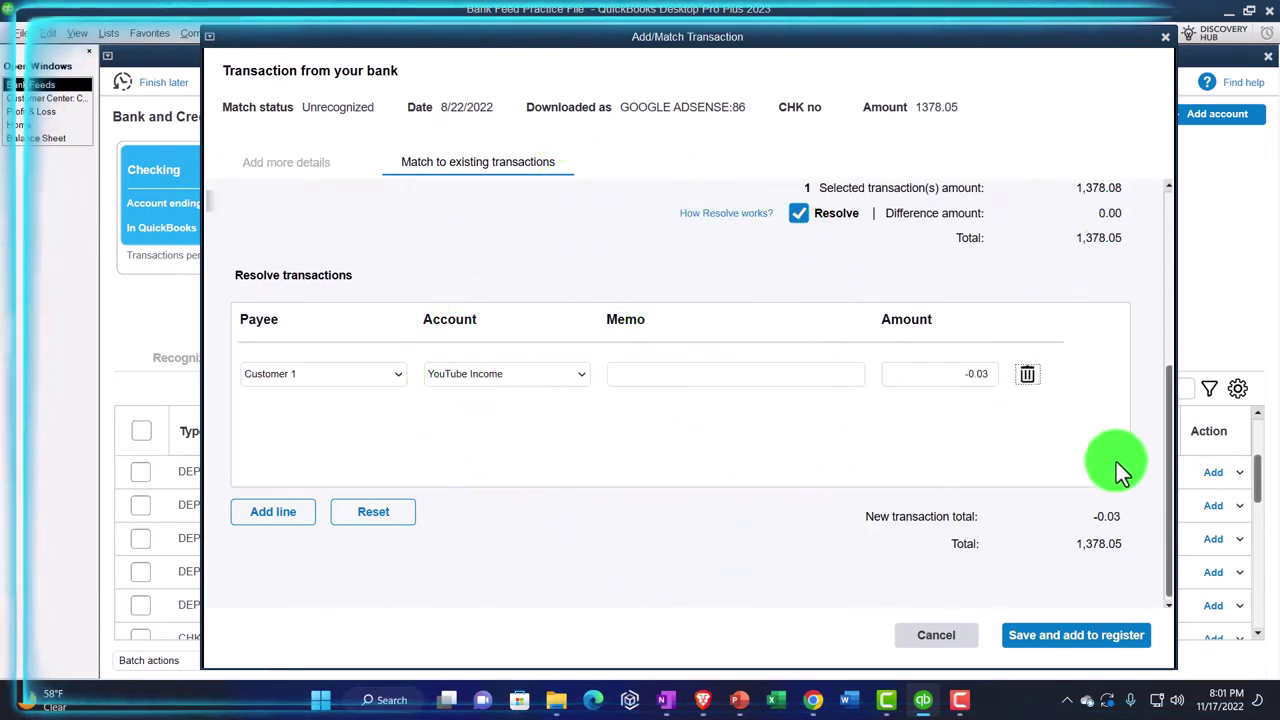
left_click(1058, 644)
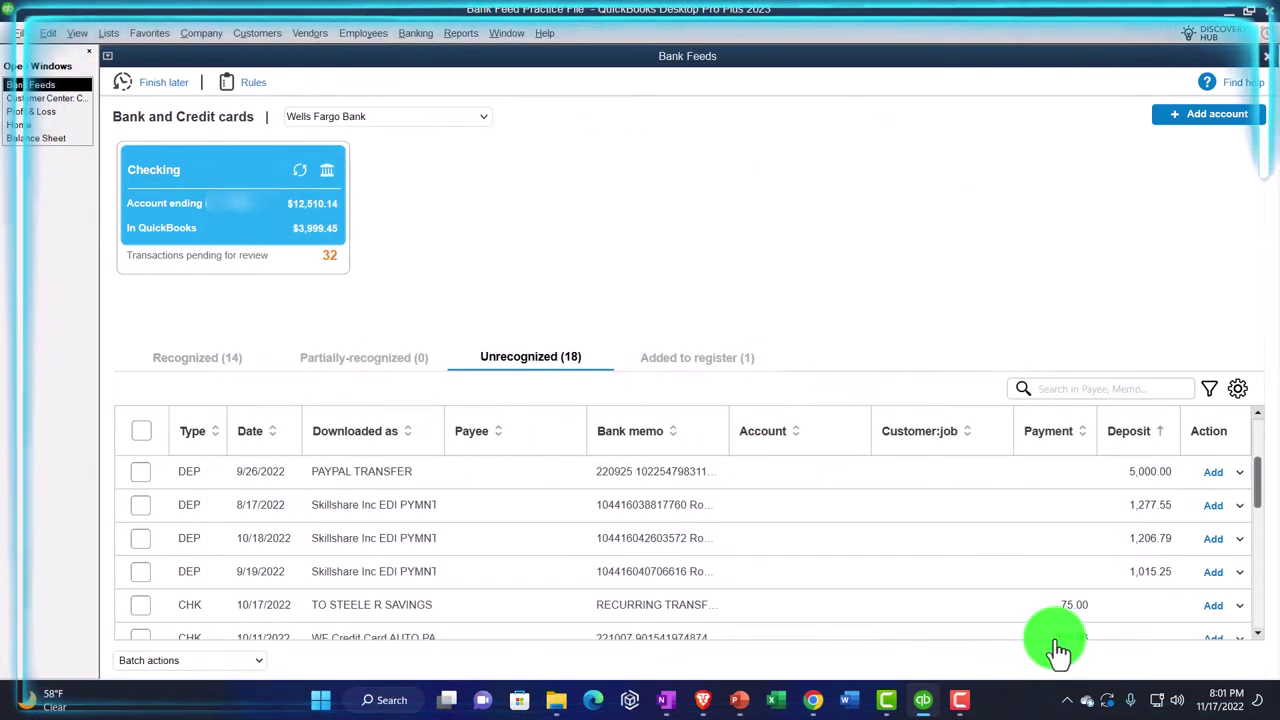
- Bring the Balance Sheet forward and QuickZoom into the Checking balance
left_click(43, 138)
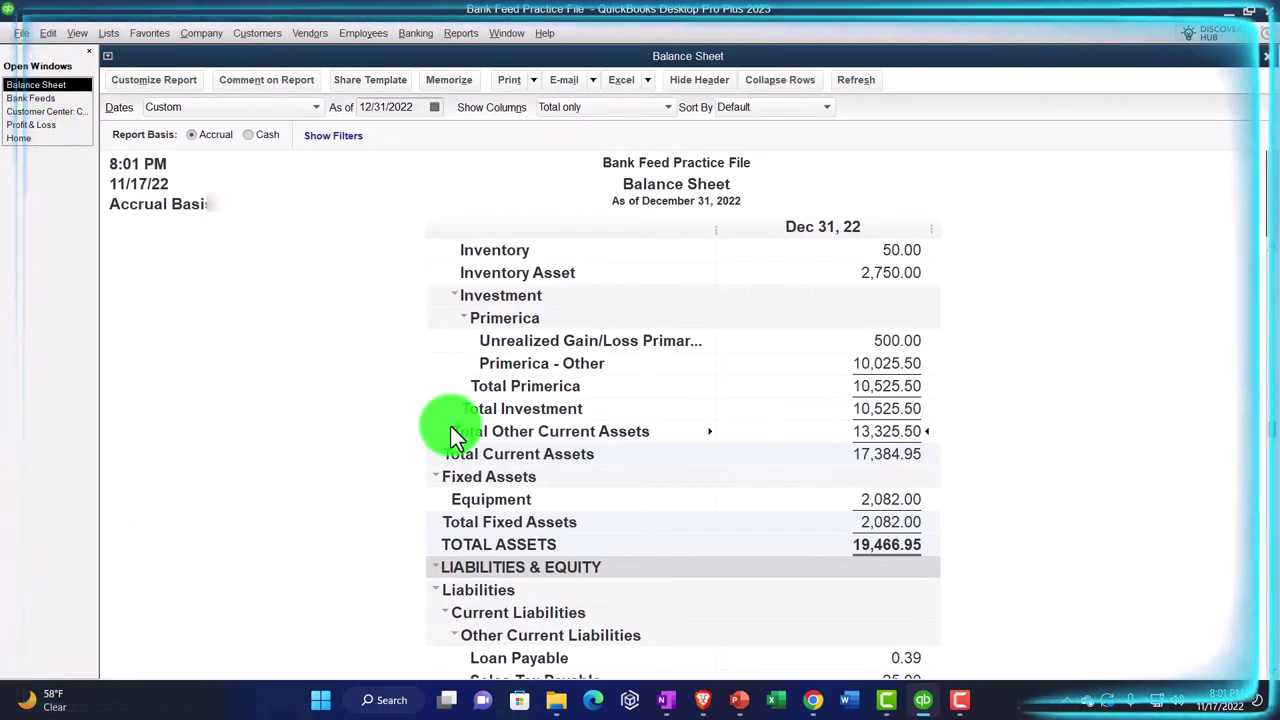
scroll(451, 426, "up", 3)
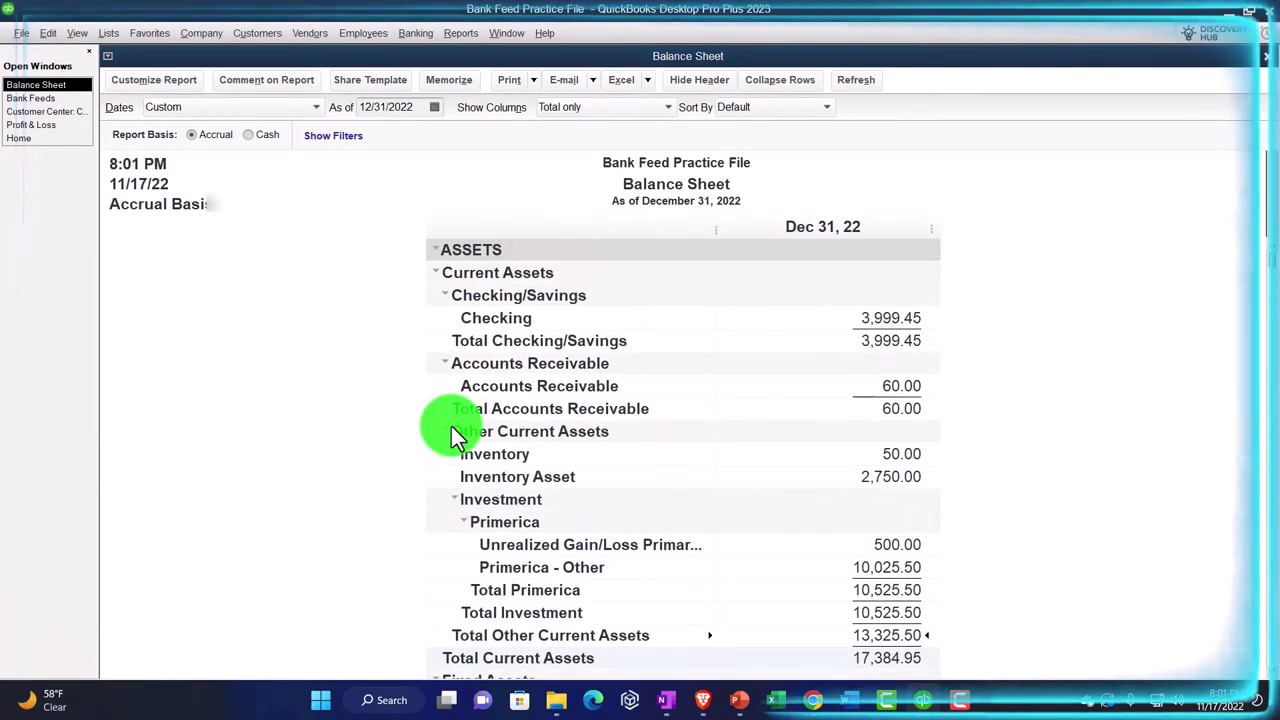
double_click(886, 319)
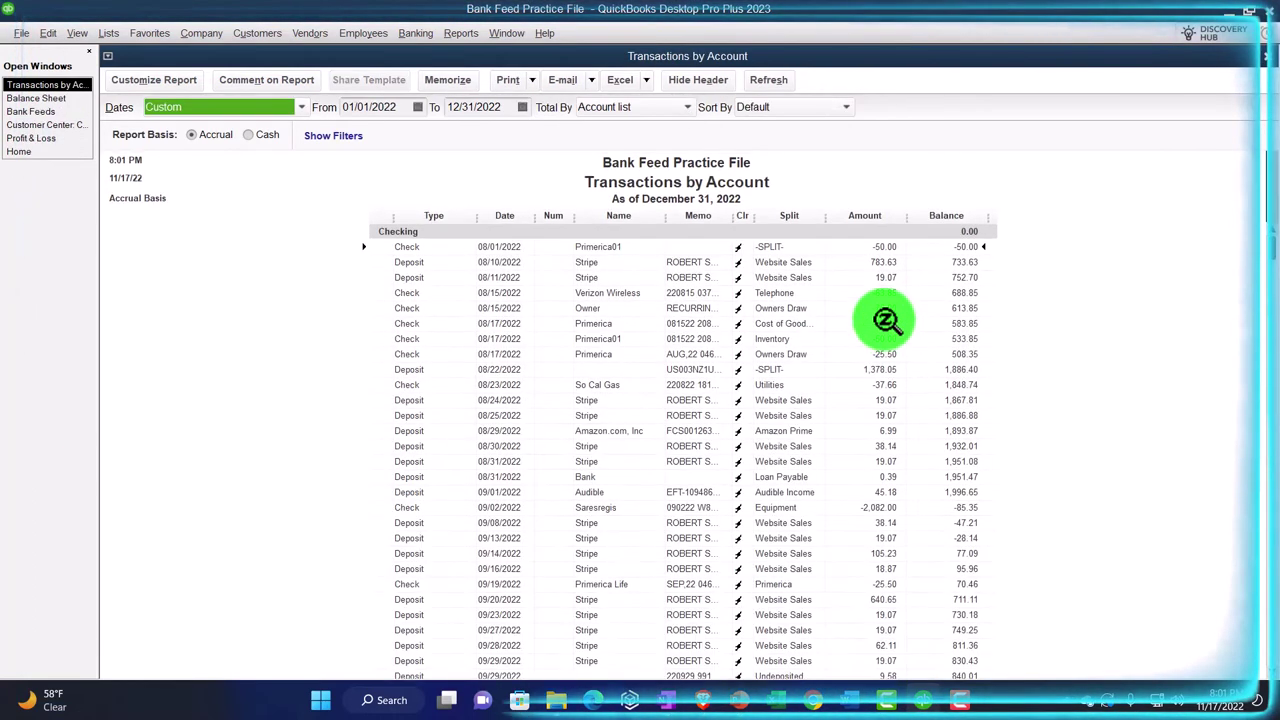
- Filter the Checking transaction report to TransactionType Deposit
left_click(150, 80)
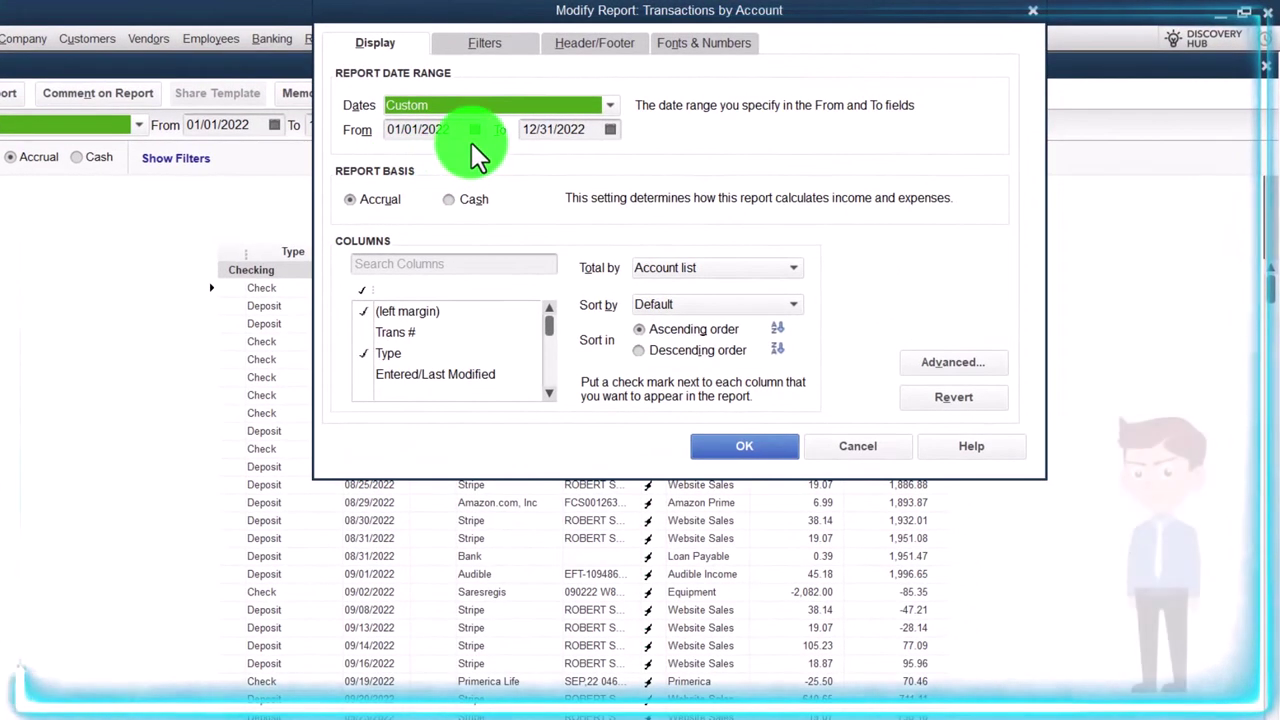
left_click(494, 46)
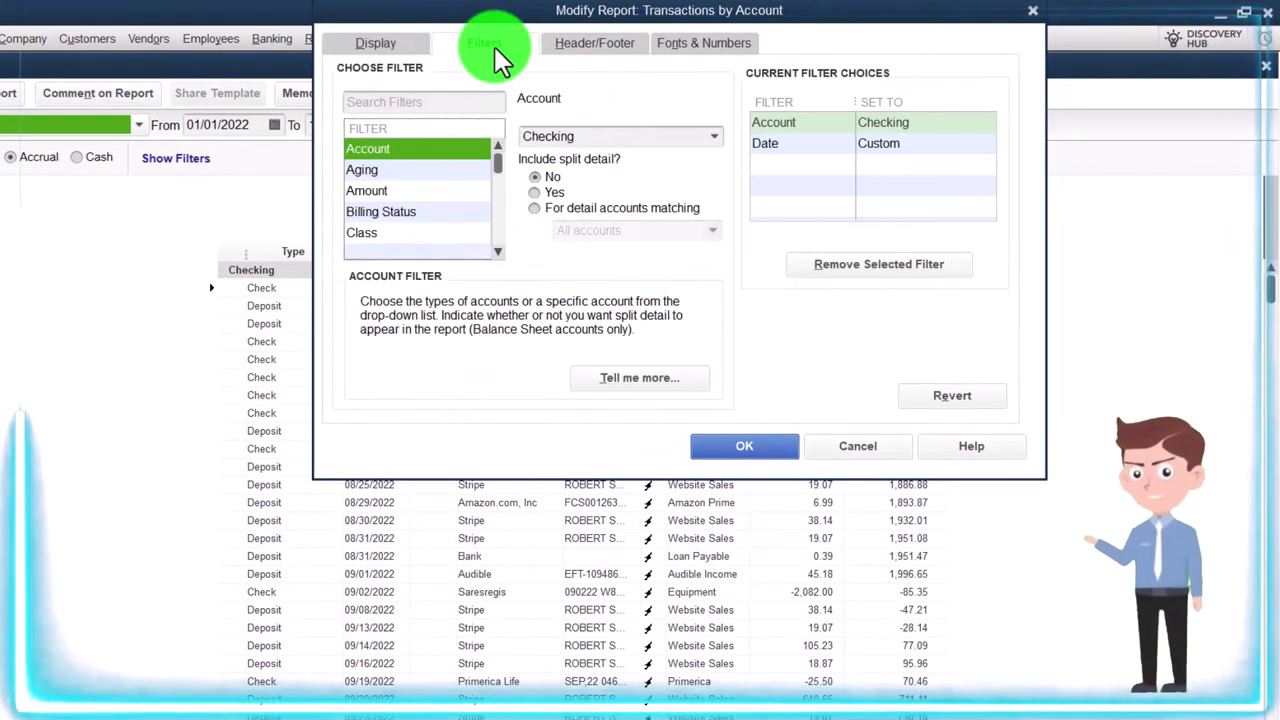
left_click_drag(485, 159, 501, 237)
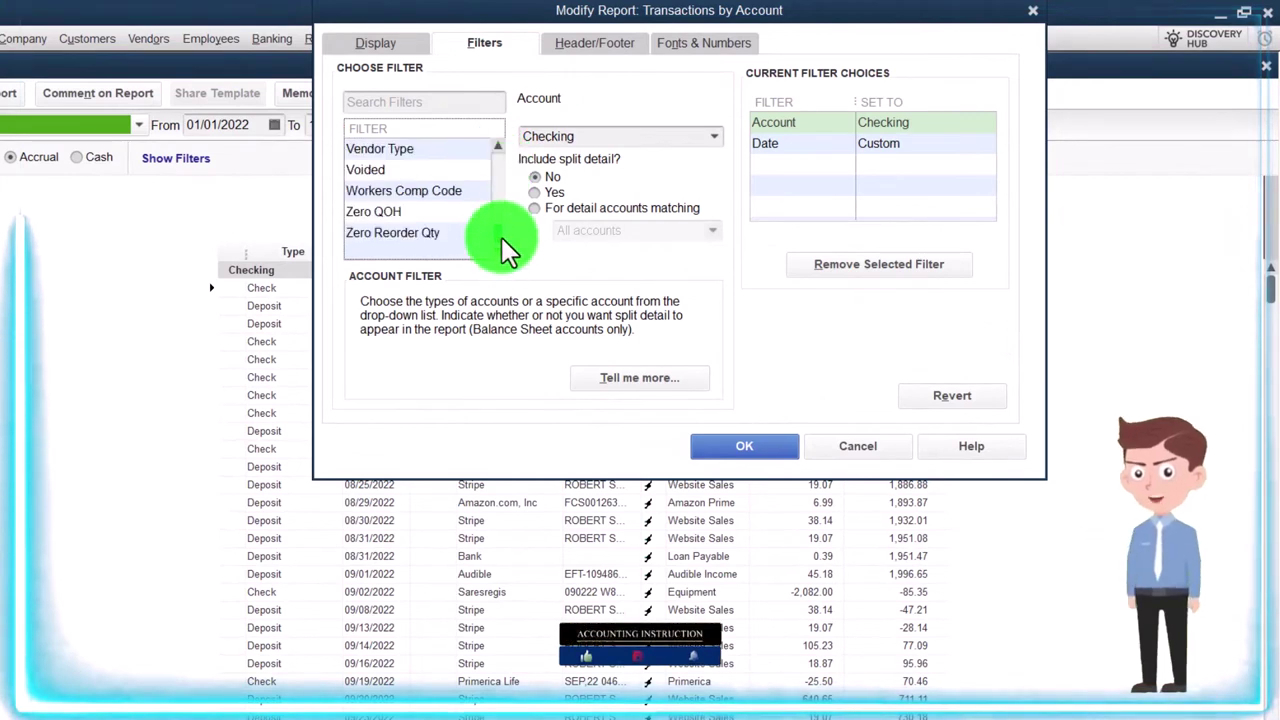
left_click(500, 145)
left_click(431, 149)
left_click(600, 137)
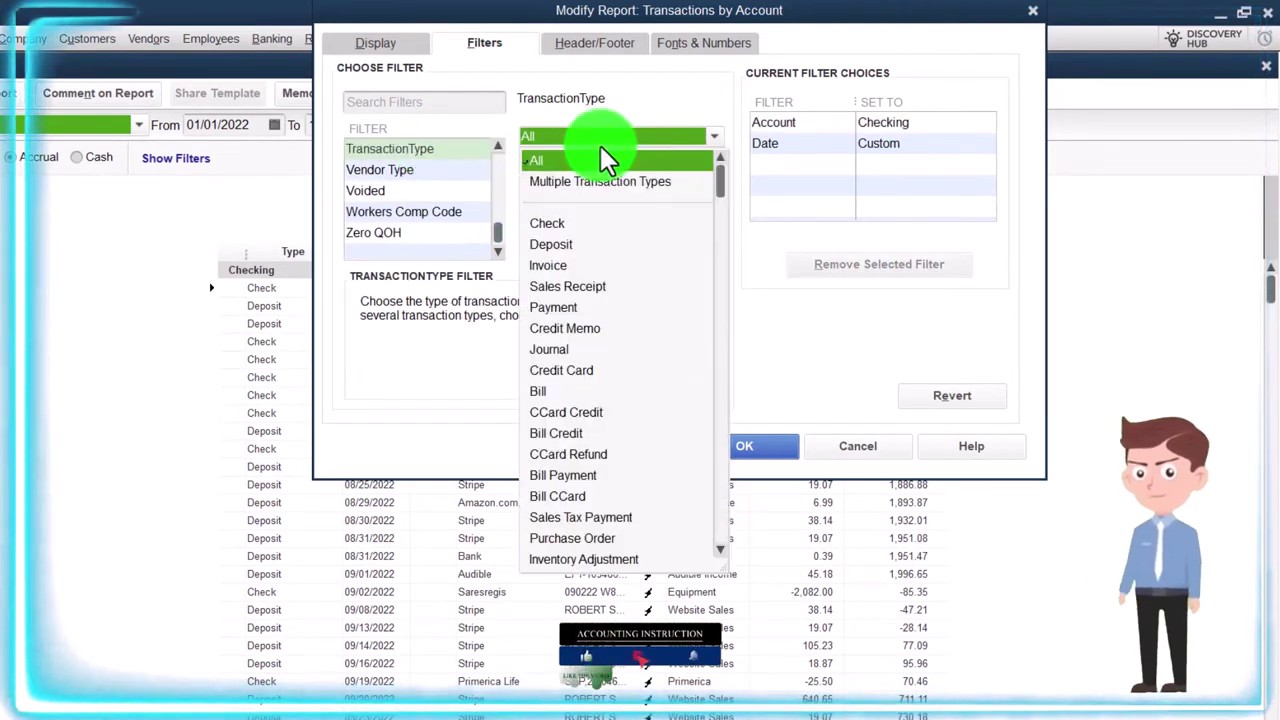
left_click(565, 243)
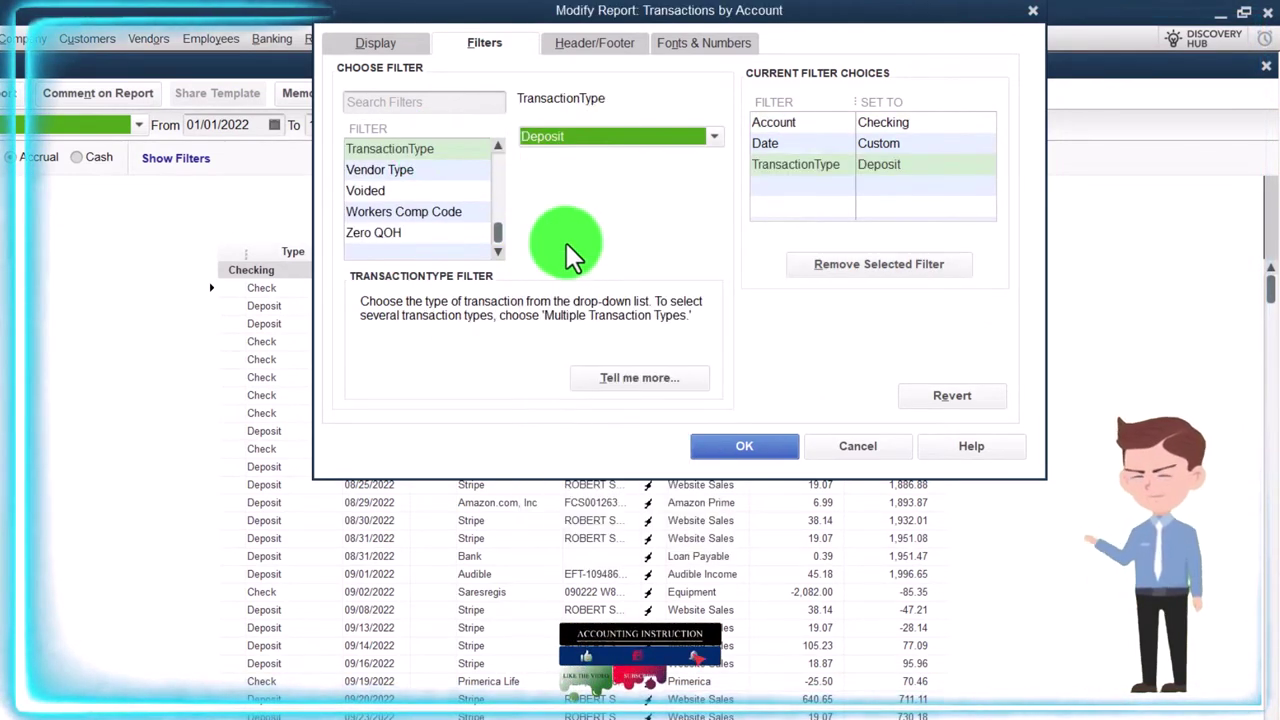
left_click(725, 444)
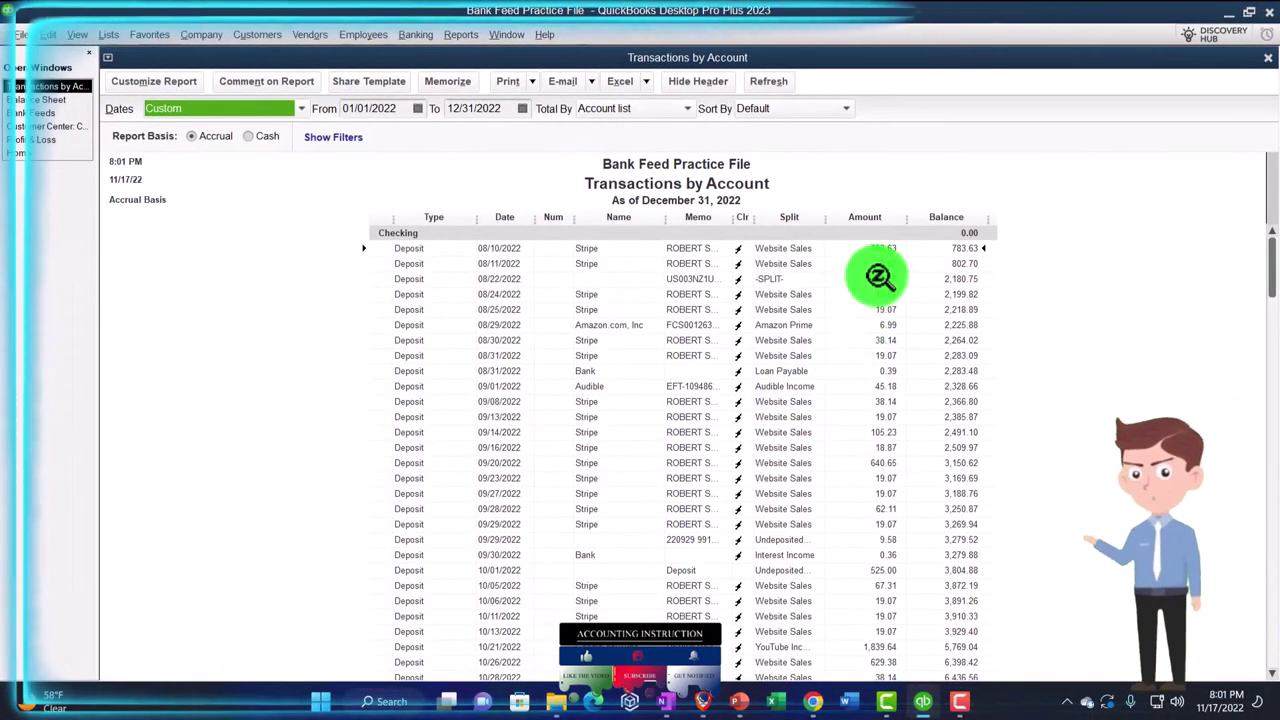
- Review the 08/22/2022 1,378.05 deposit, then close it and the report
left_click(640, 360)
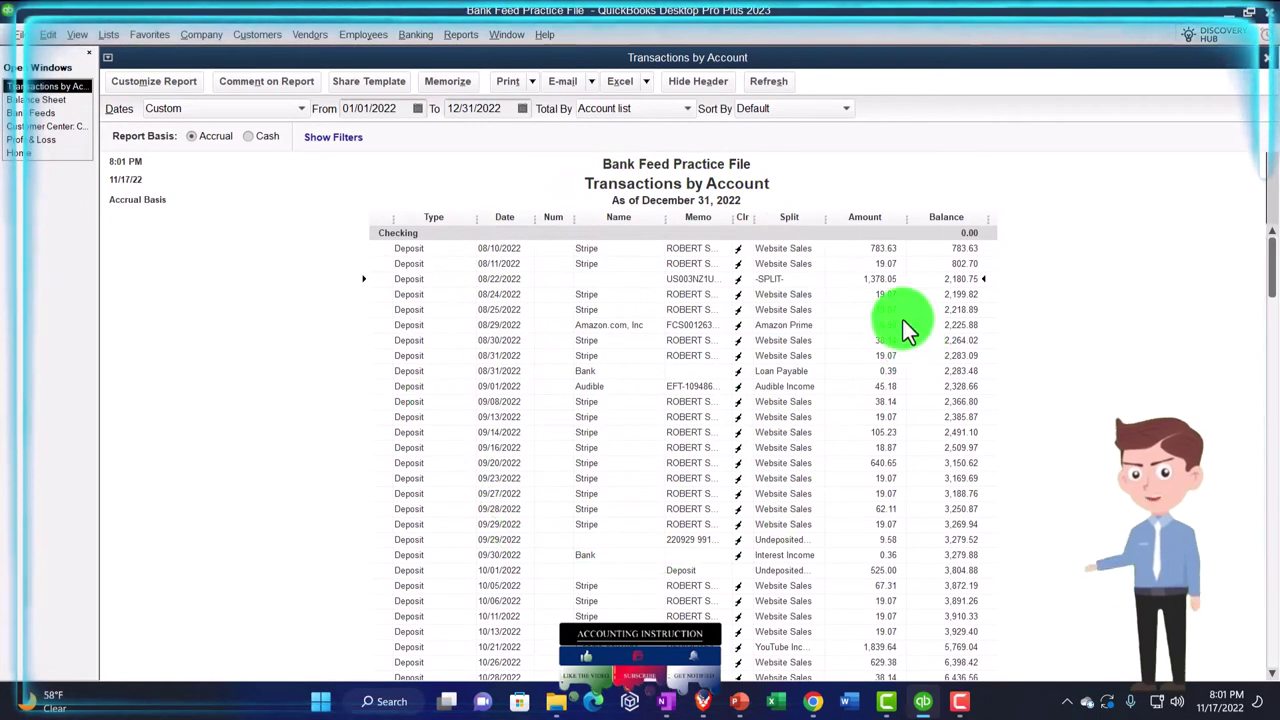
double_click(881, 279)
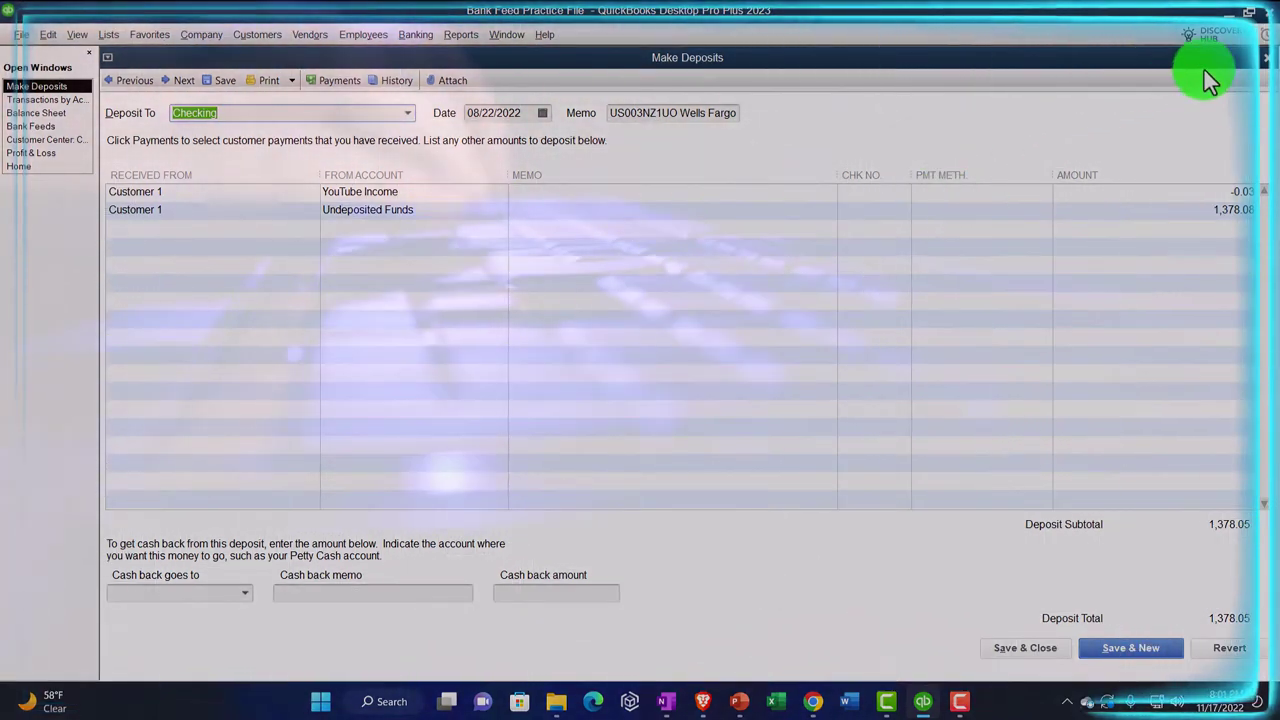
left_click(1265, 58)
left_click(1265, 58)
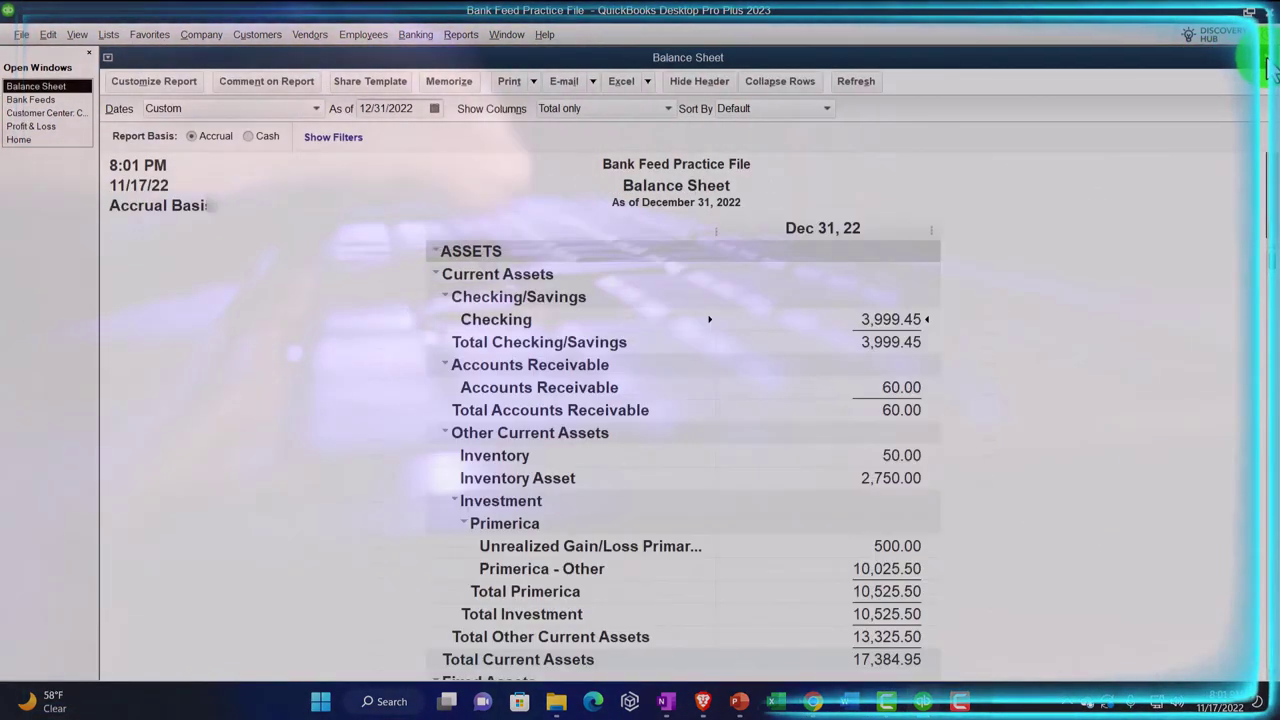
scroll(939, 406, "down", 2)
scroll(937, 406, "down", 2)
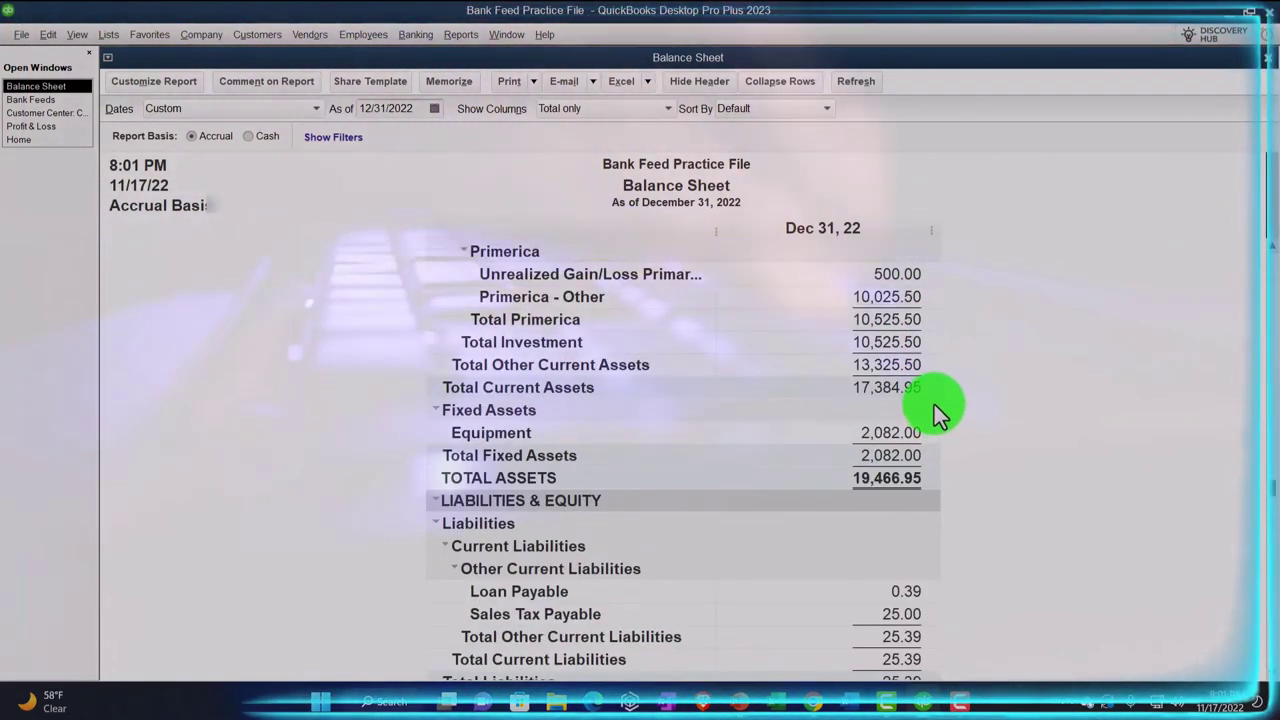
- Change the Balance Sheet's advanced display rows so Undeposited Funds appears at 0.00
left_click(166, 86)
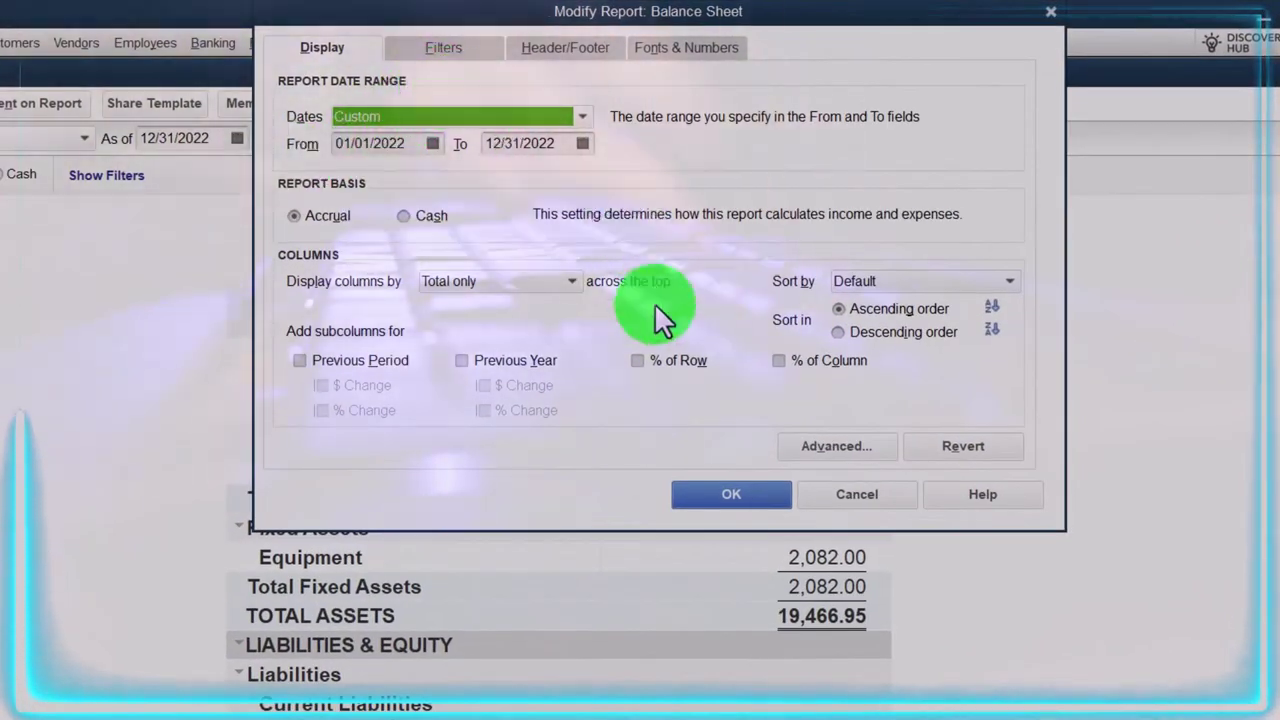
left_click(830, 445)
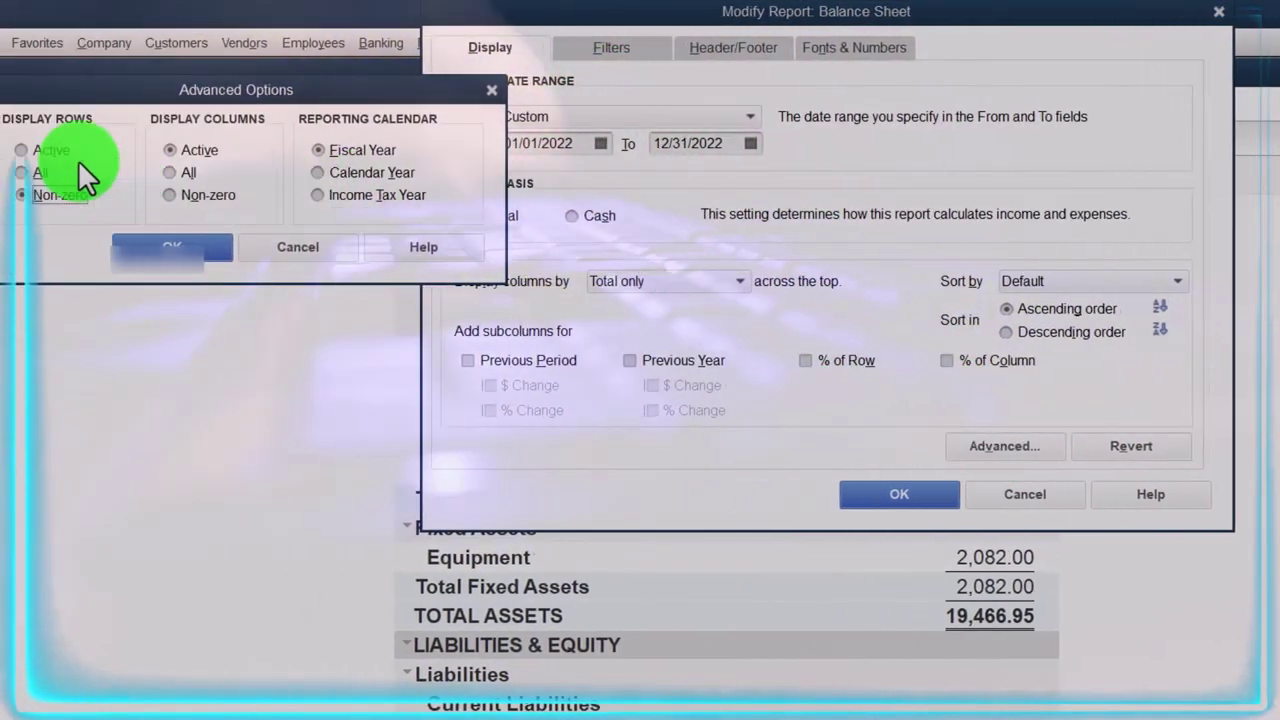
left_click(163, 249)
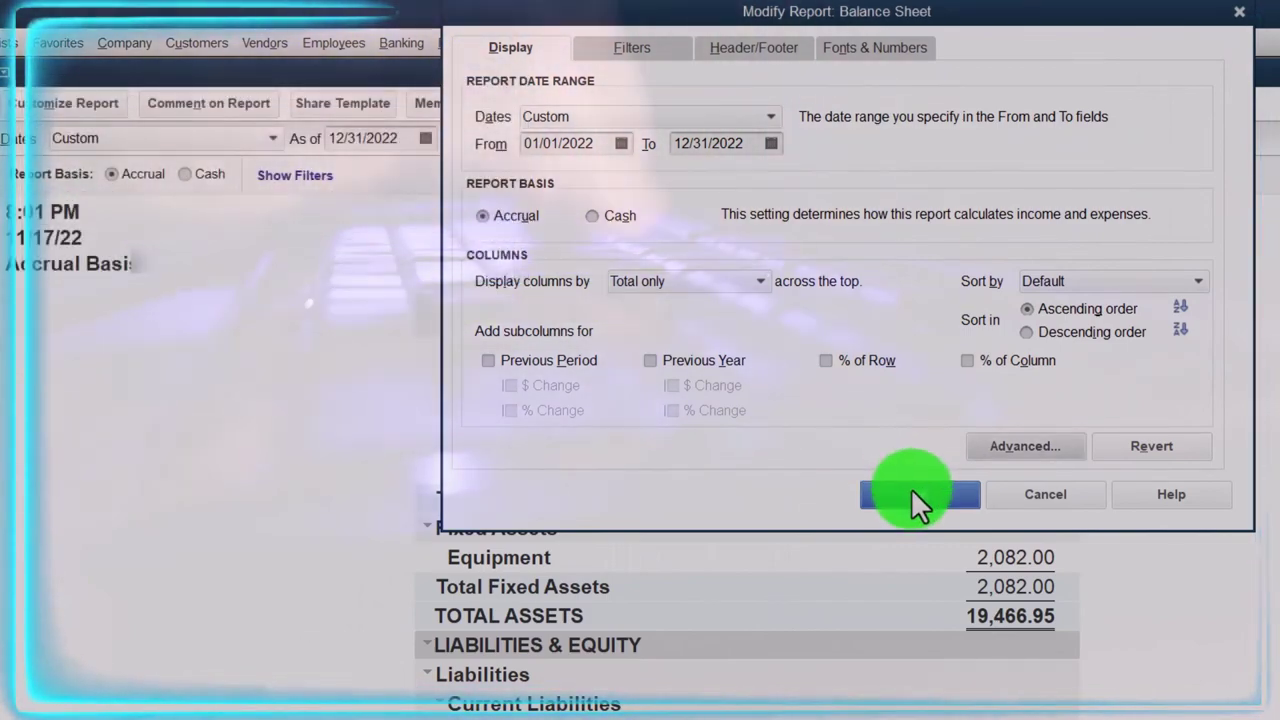
left_click(912, 490)
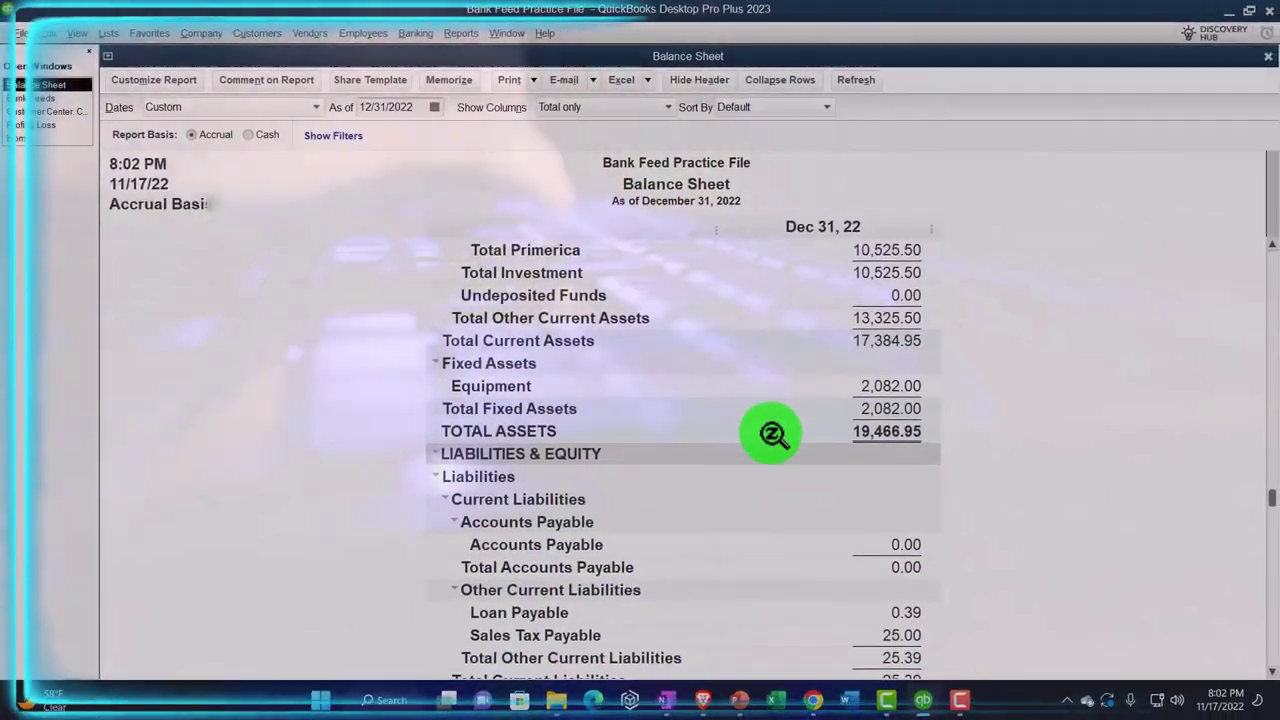
- QuickZoom into the Undeposited Funds amount to see its transaction detail
scroll(781, 459, "down", 1)
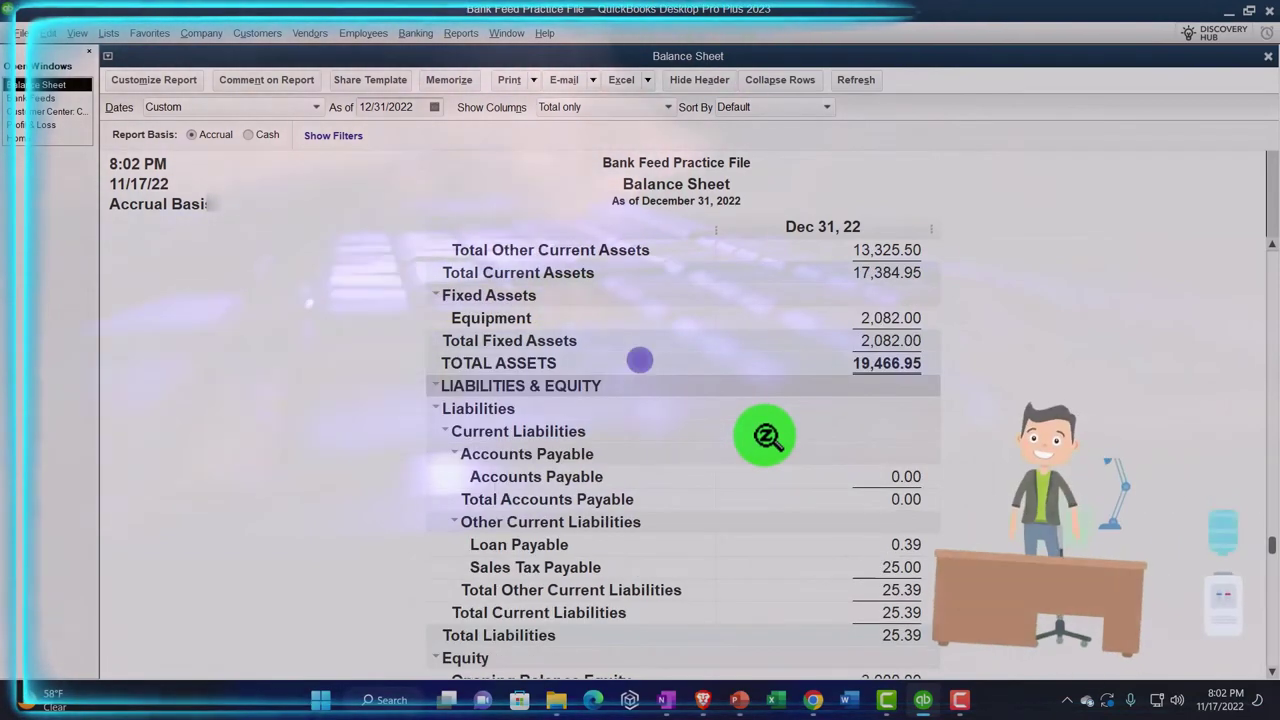
scroll(766, 435, "up", 2)
scroll(917, 385, "up", 1)
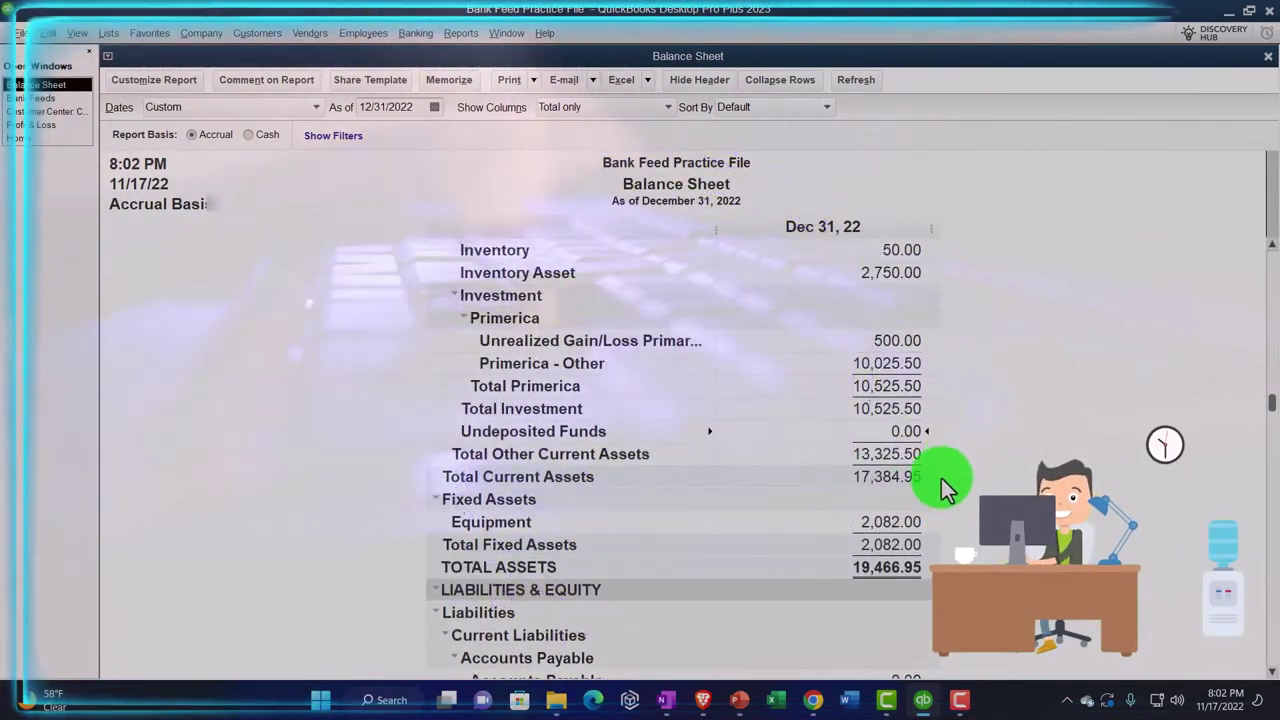
double_click(914, 428)
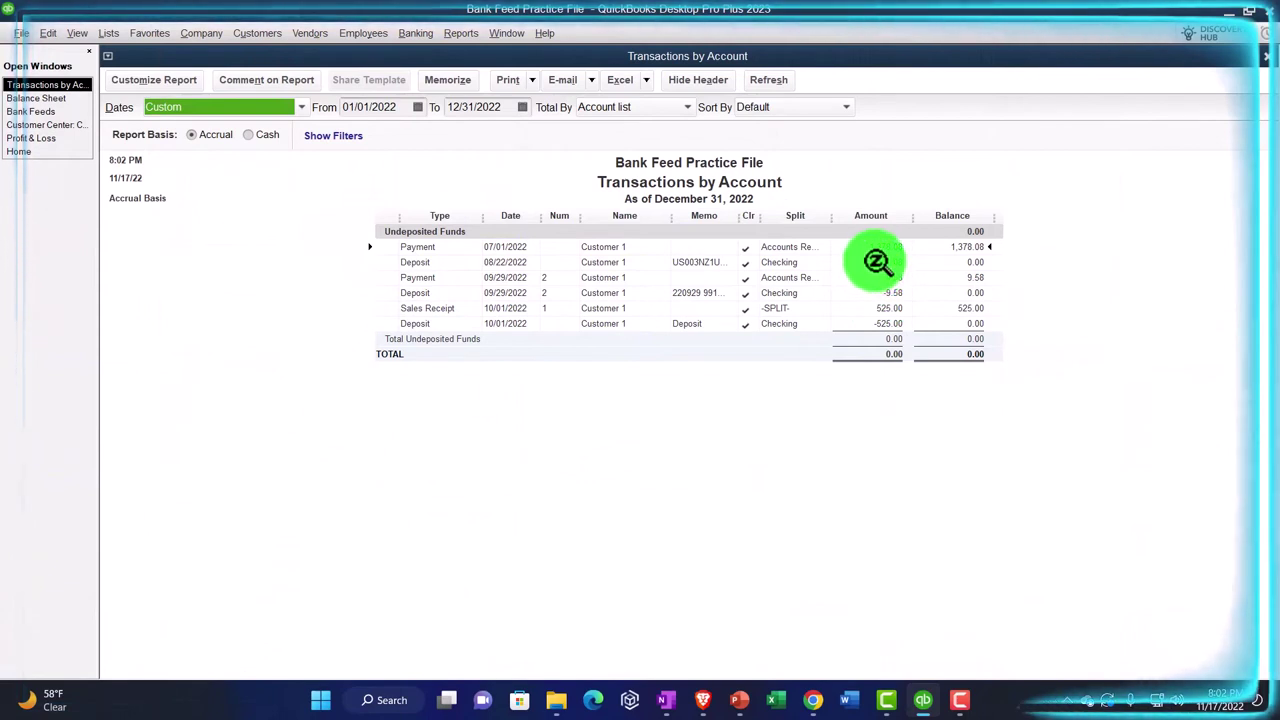
- Inspect the 08/22/2022 Undeposited Funds deposit, close it and the report, and return Home
left_click(877, 262)
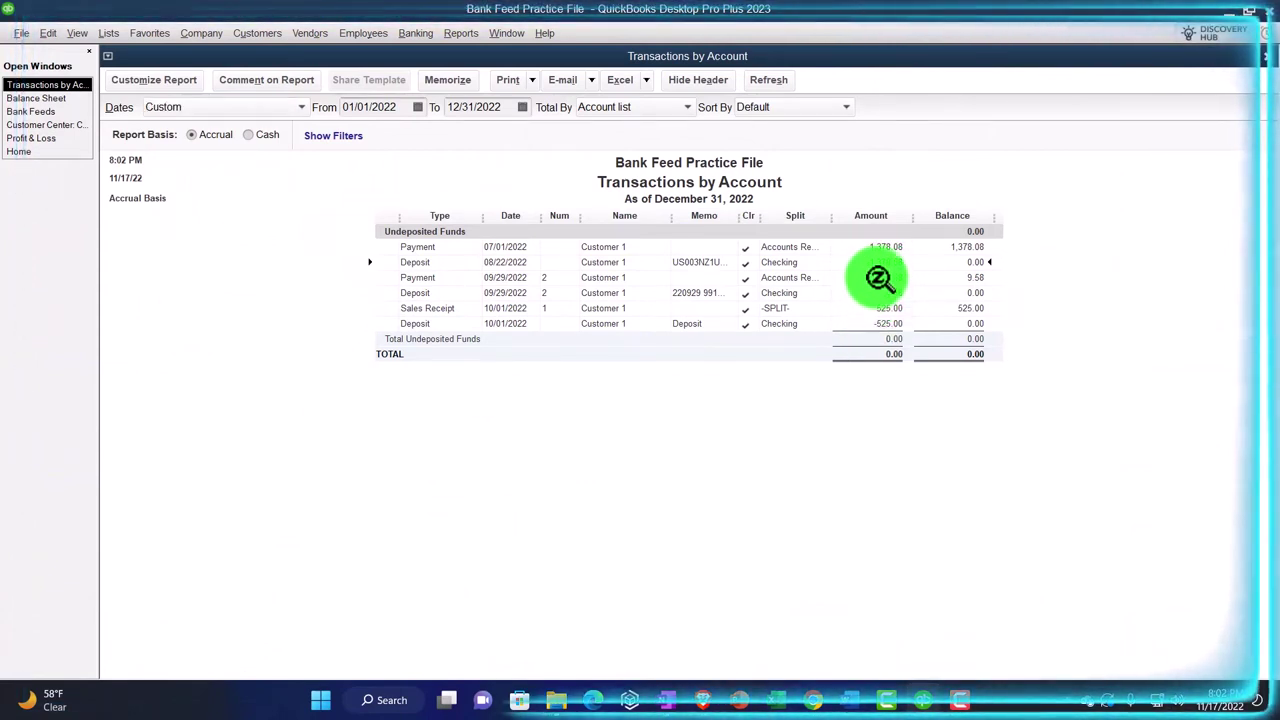
double_click(878, 262)
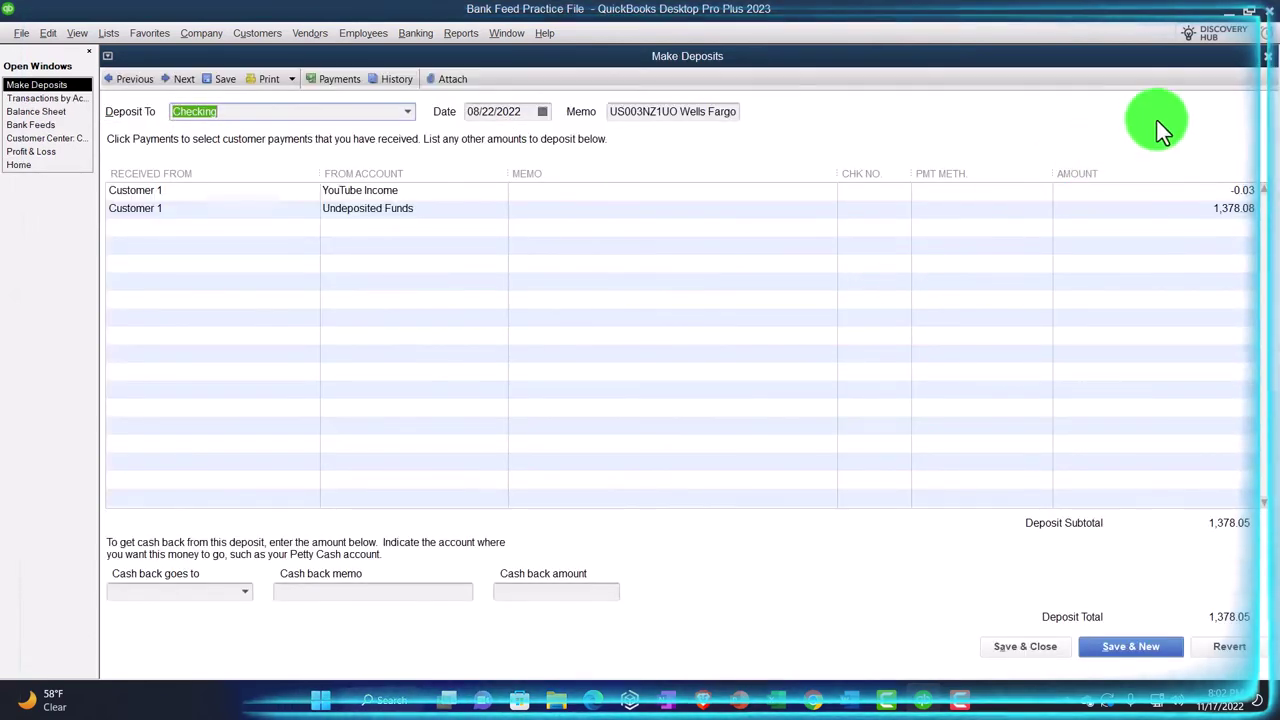
left_click(1269, 60)
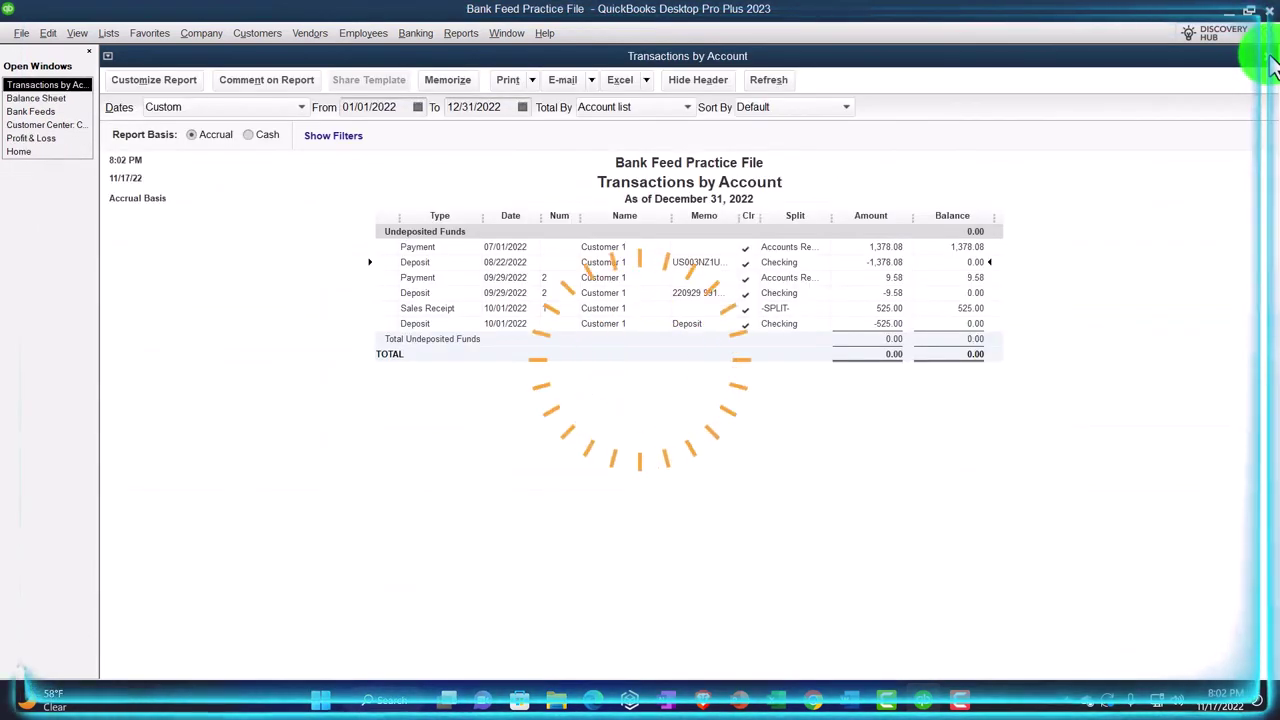
left_click(1269, 60)
scroll(1091, 457, "up", 3)
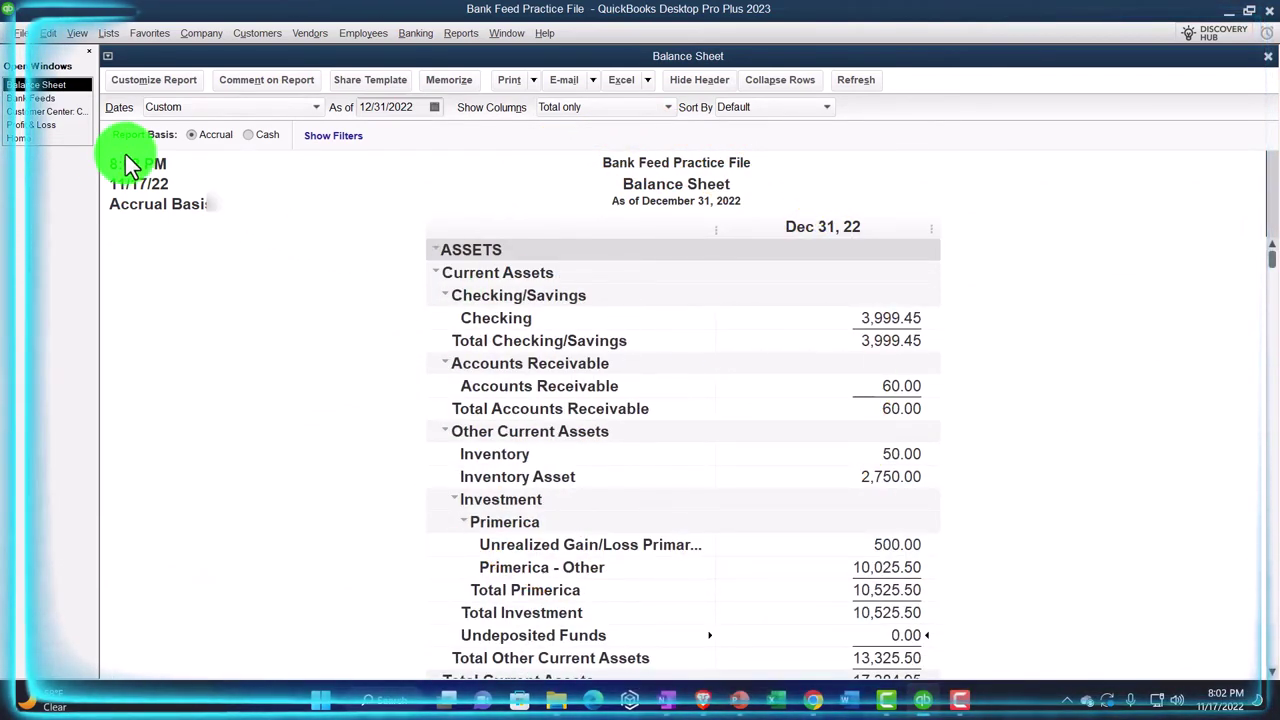
left_click(20, 138)
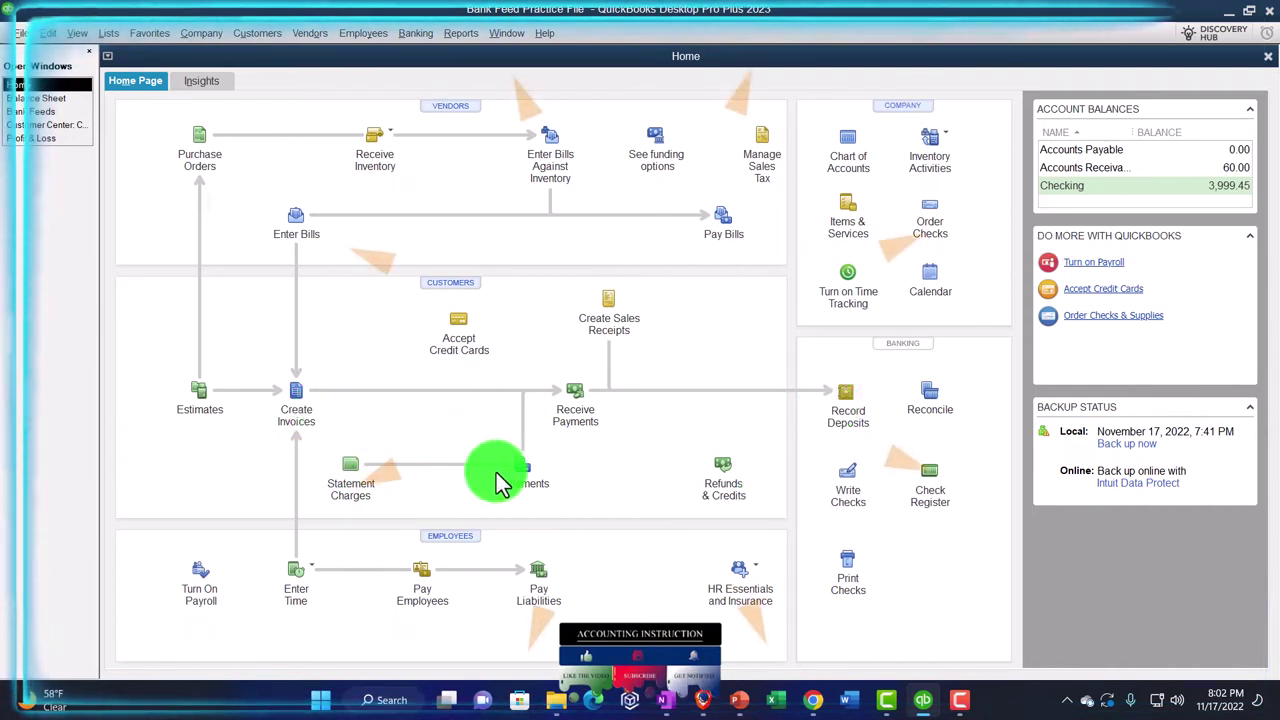
- Start a customer payment with Deposit To set to Checking
left_click(579, 425)
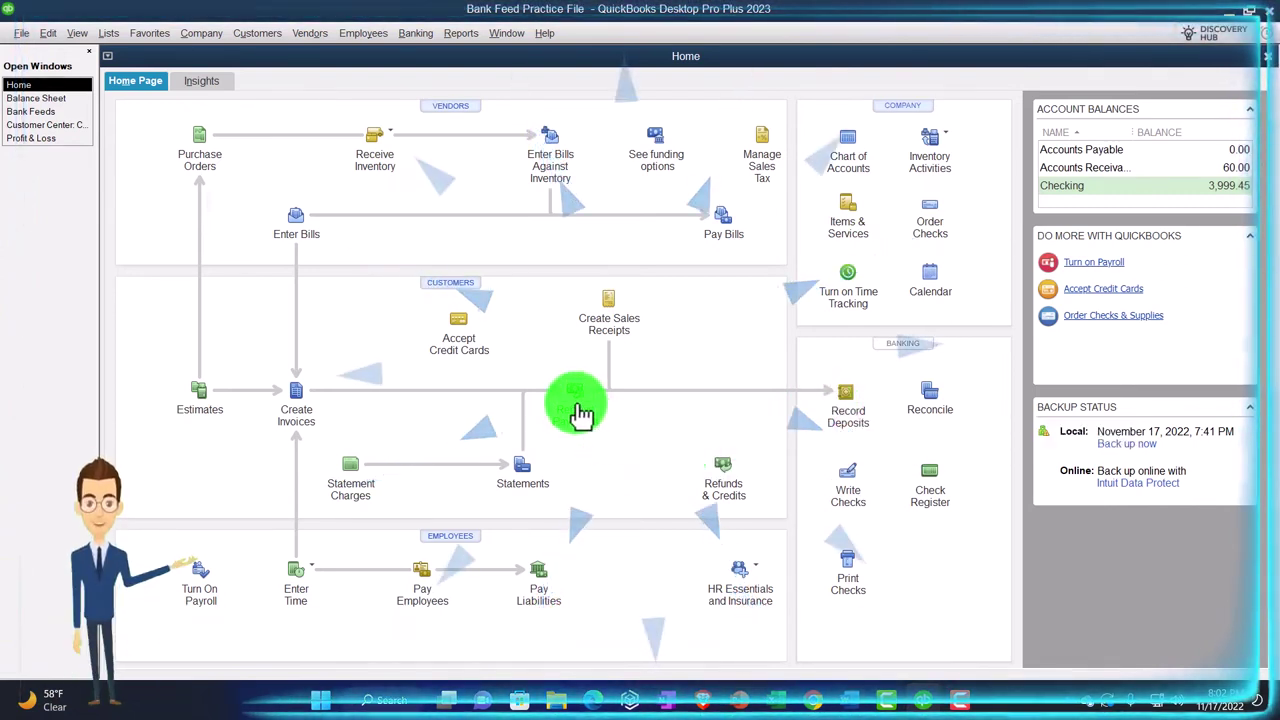
left_click(581, 415)
left_click(495, 324)
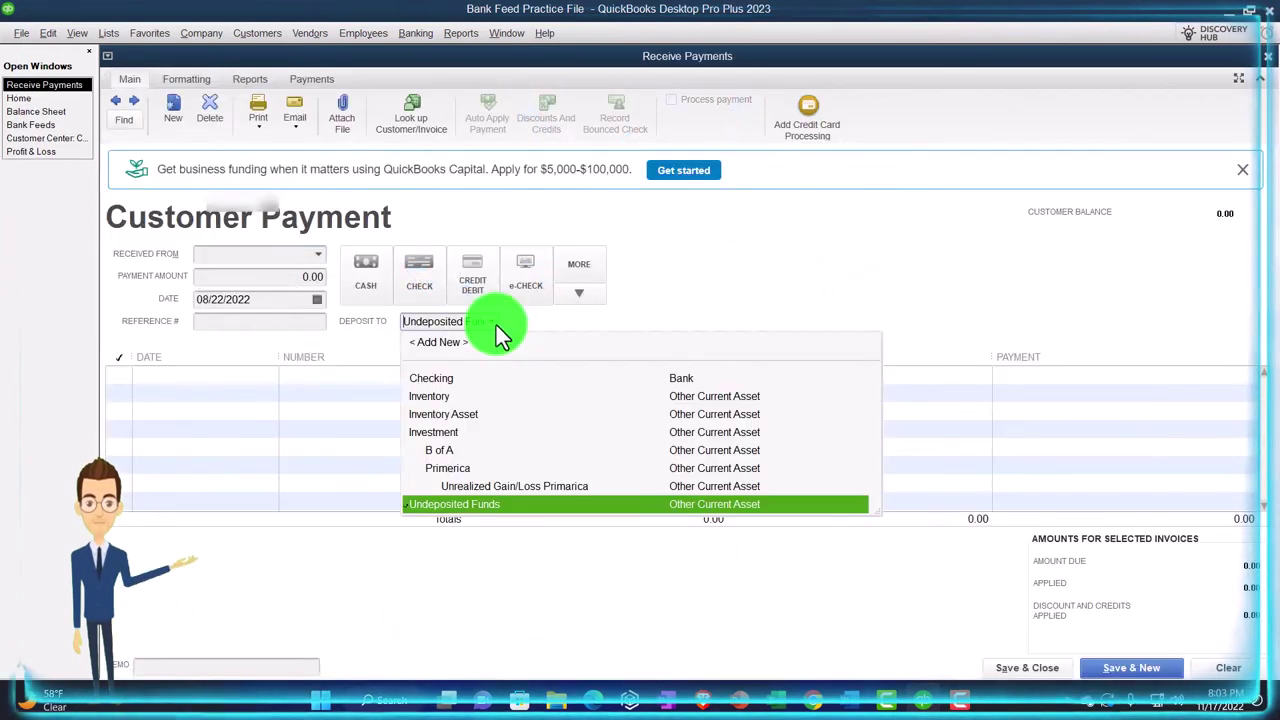
left_click(449, 380)
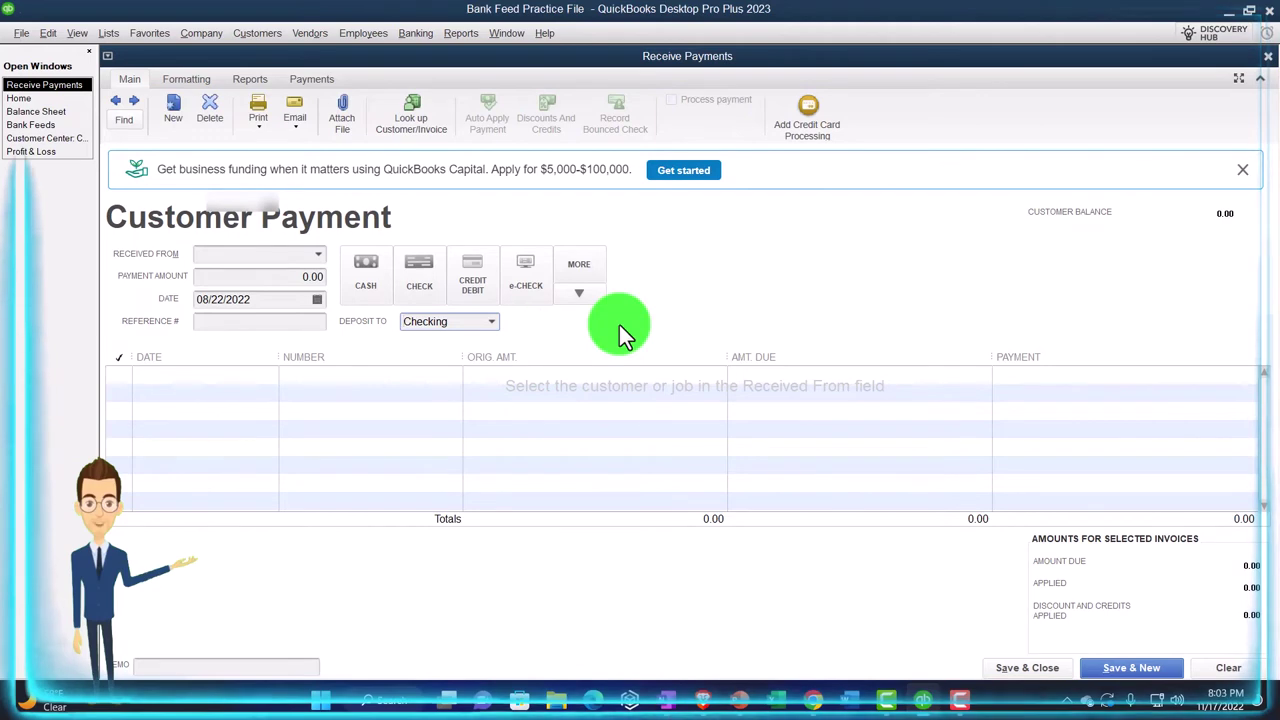
- Discard the payment unrecorded and QuickZoom the Balance Sheet's 3,999.45 Checking balance
left_click(1268, 56)
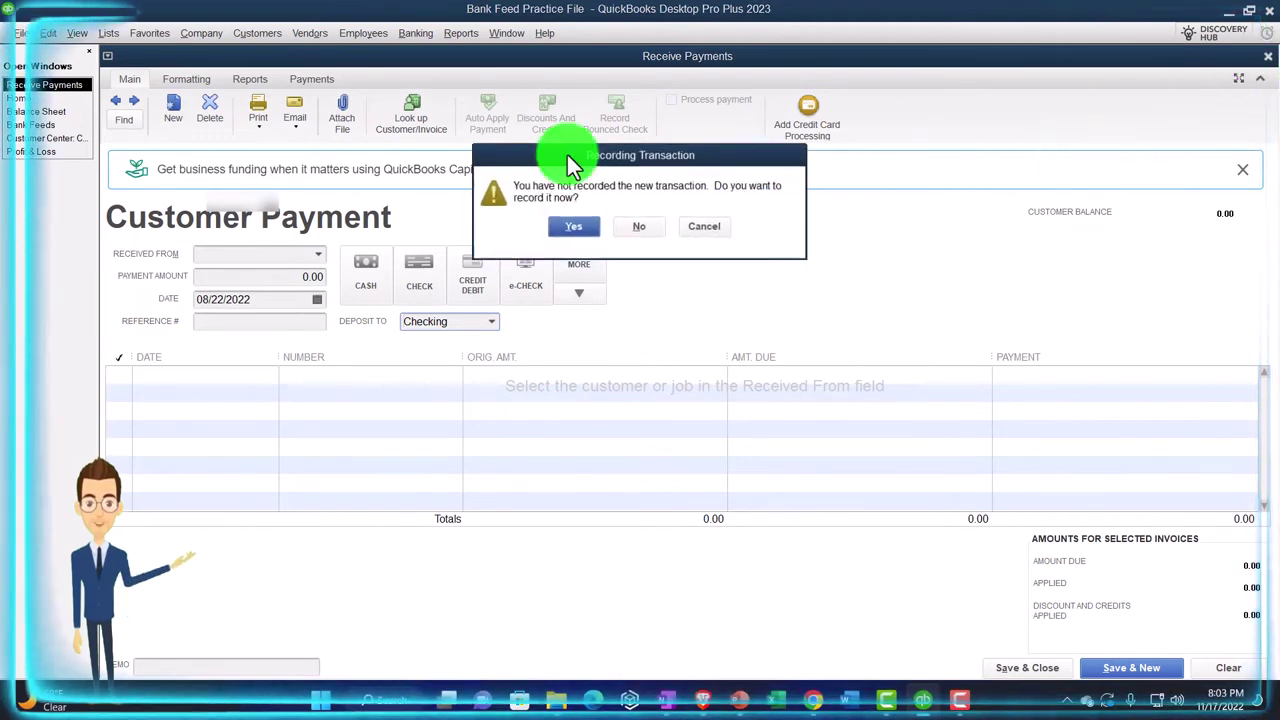
left_click(656, 232)
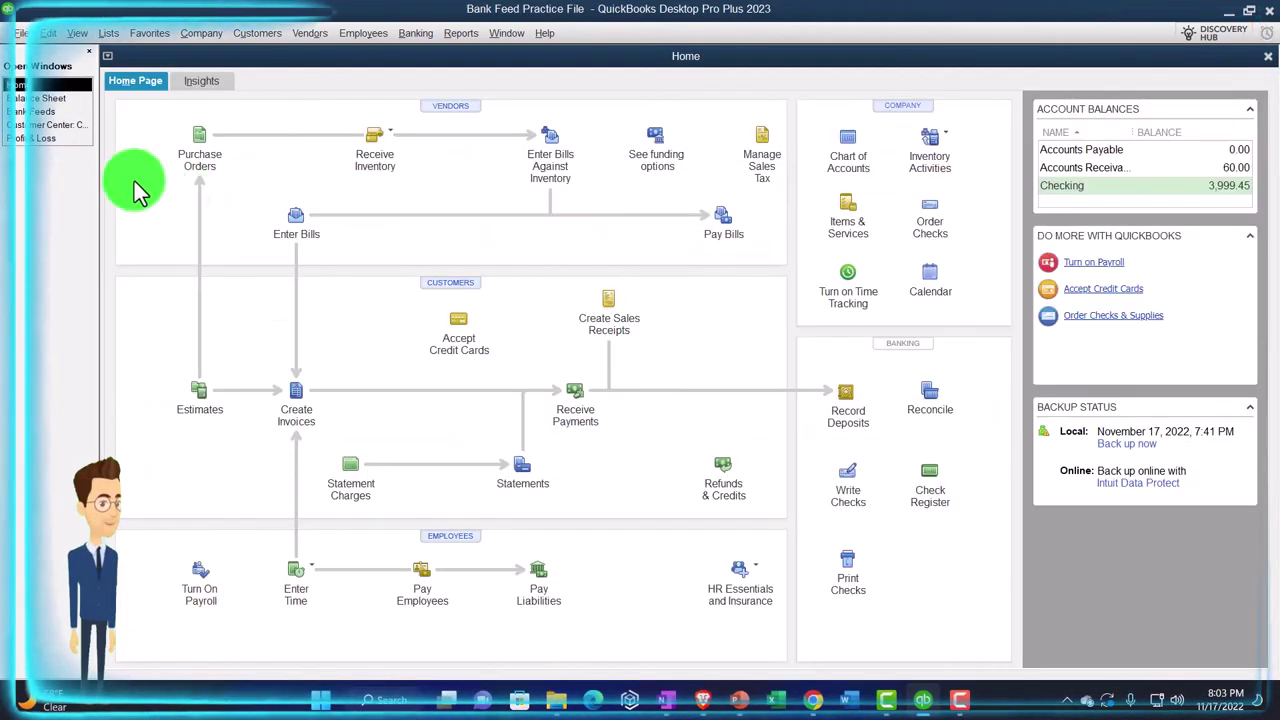
left_click(38, 97)
double_click(886, 318)
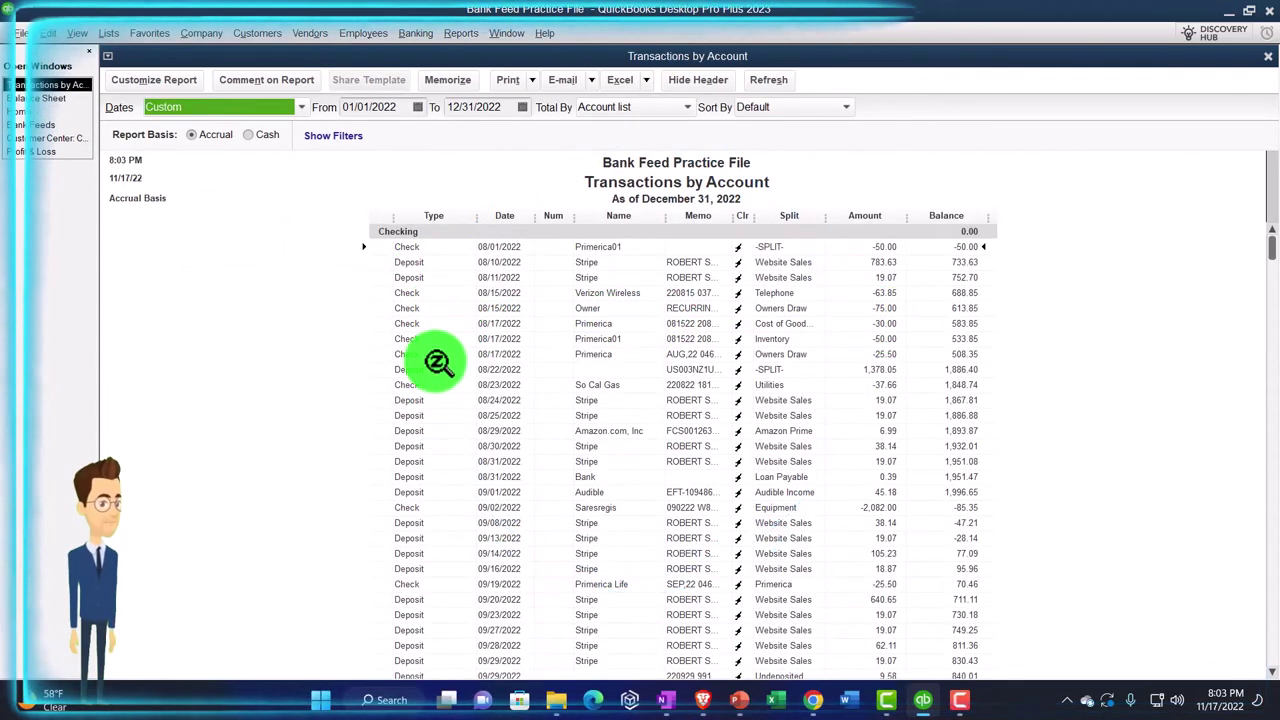
- Filter the Checking Transactions by Account report to Deposit transactions, then close it
scroll(437, 375, "down", 1)
scroll(443, 507, "down", 4)
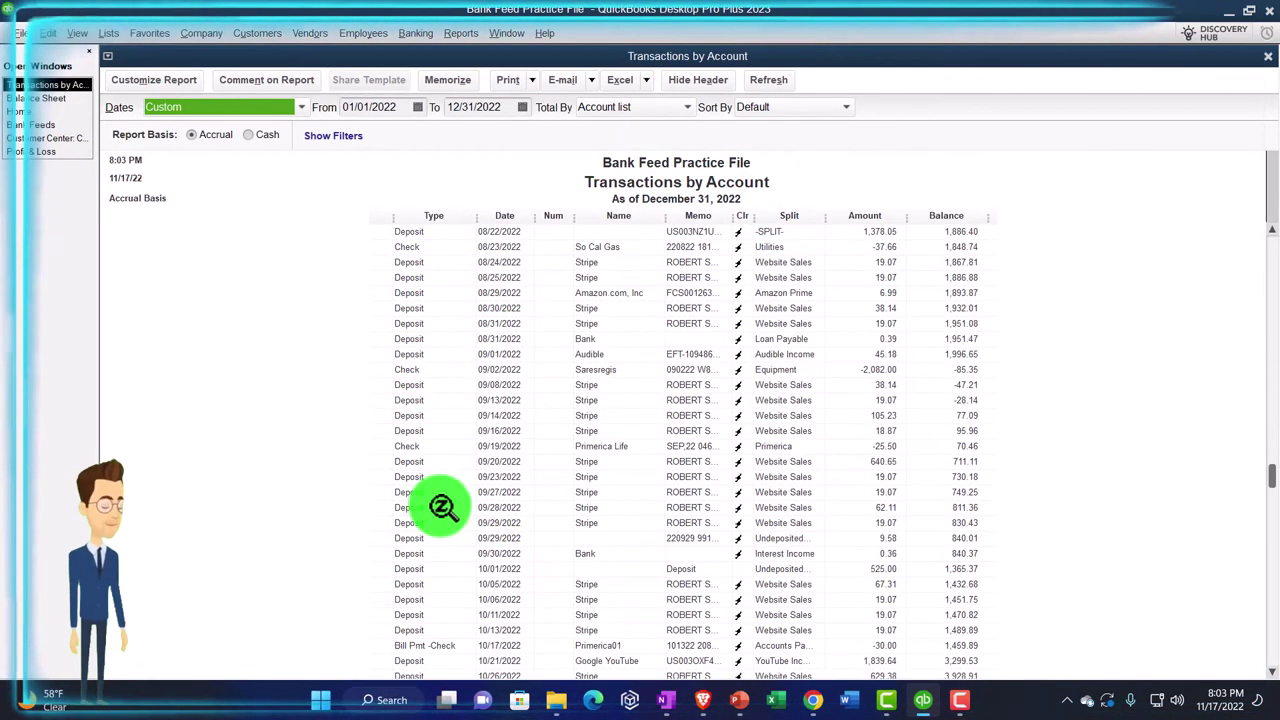
left_click(153, 77)
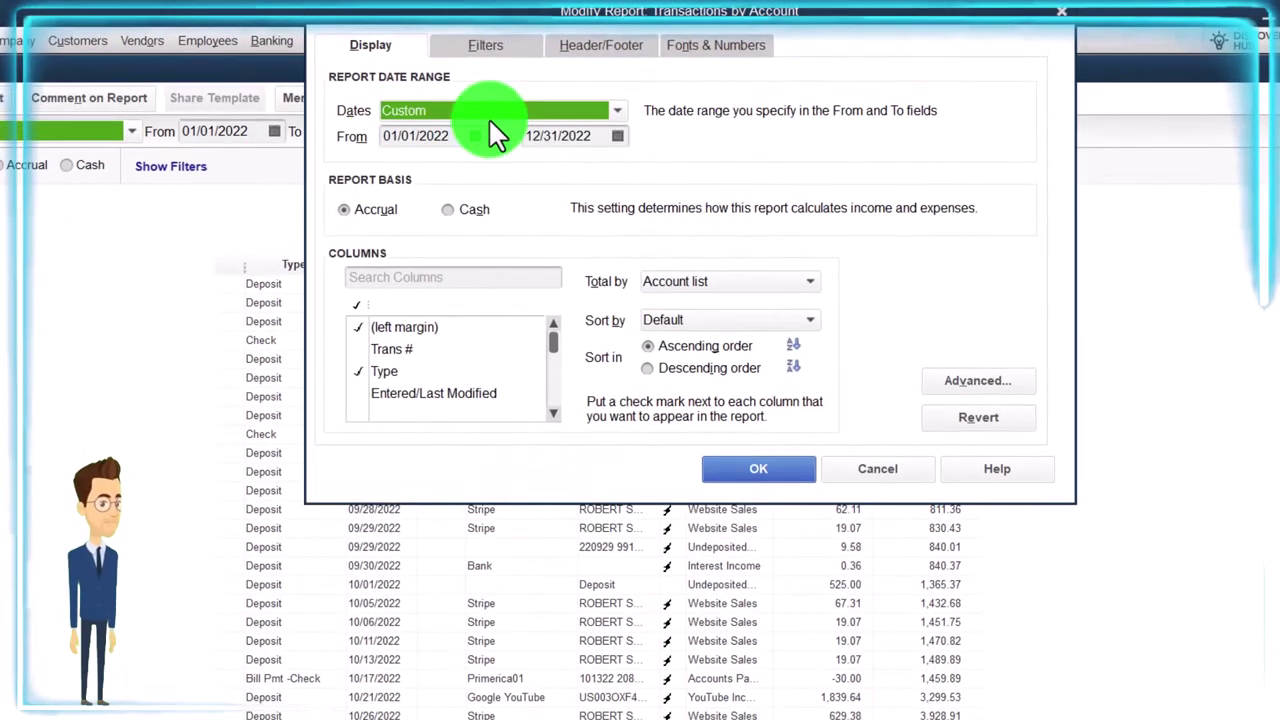
left_click(500, 45)
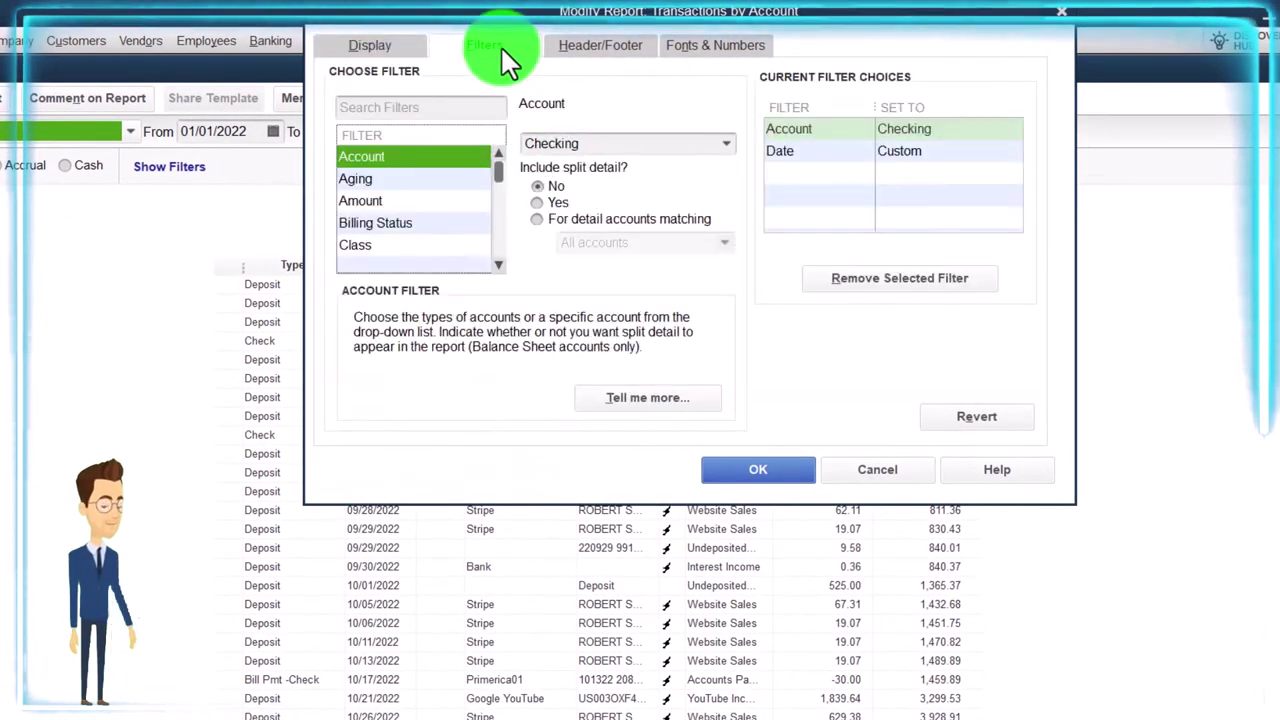
left_click_drag(500, 183, 496, 258)
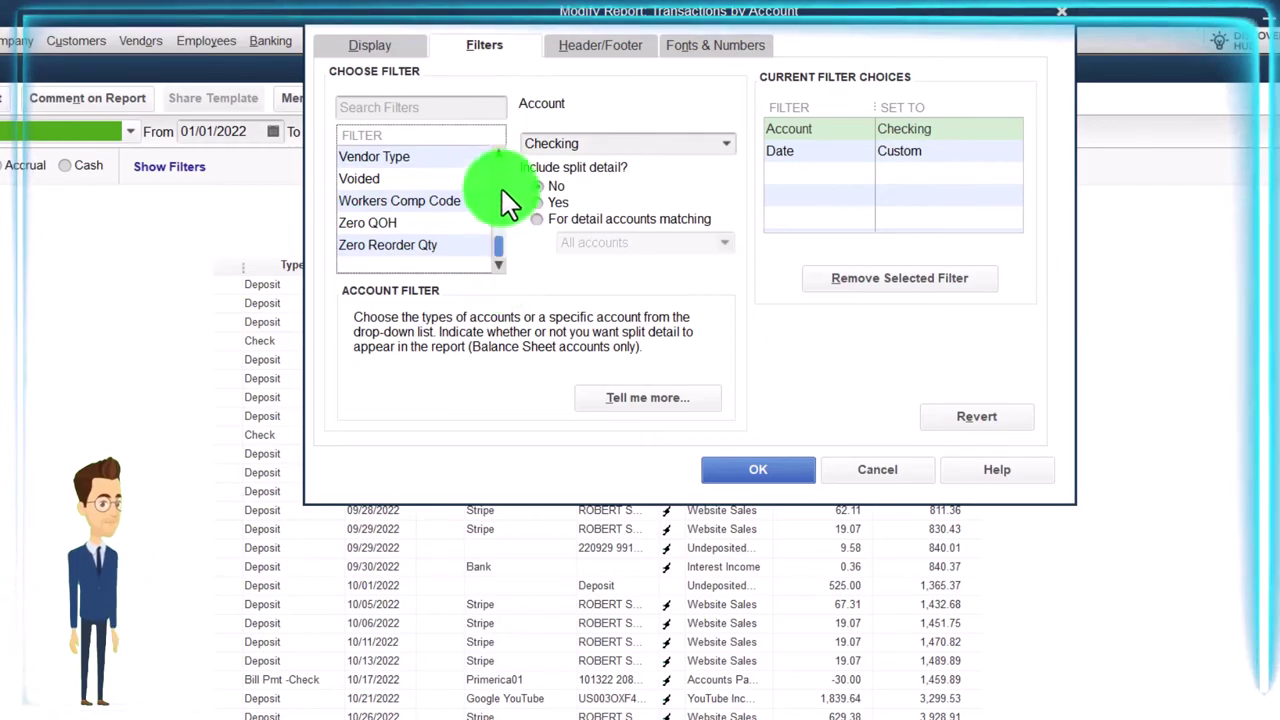
left_click(497, 155)
left_click(437, 157)
left_click(595, 150)
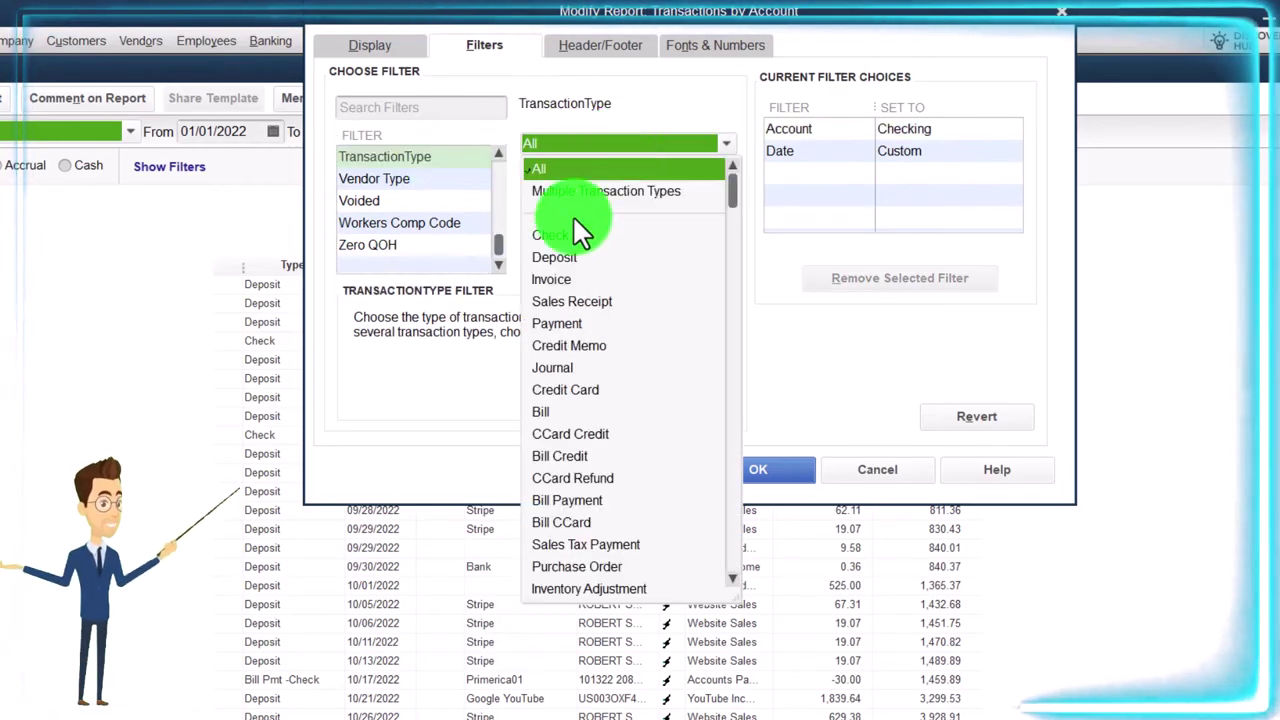
left_click(572, 248)
left_click(765, 466)
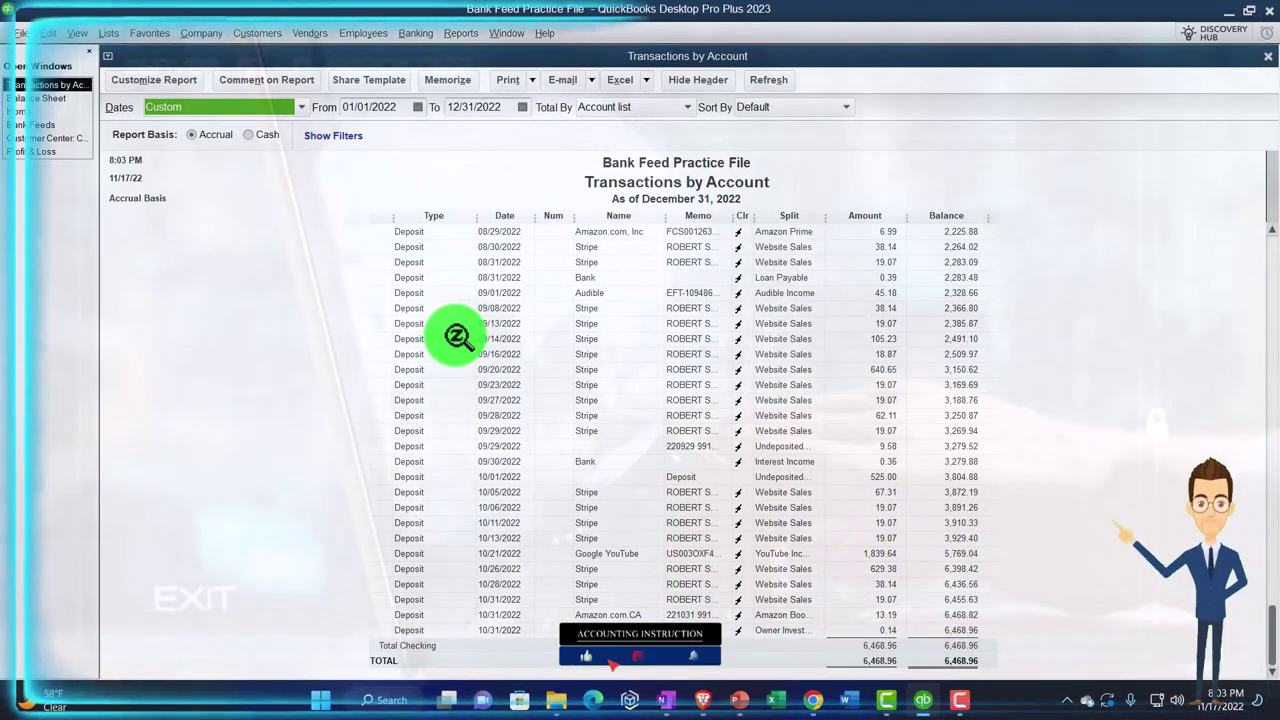
left_click(1266, 58)
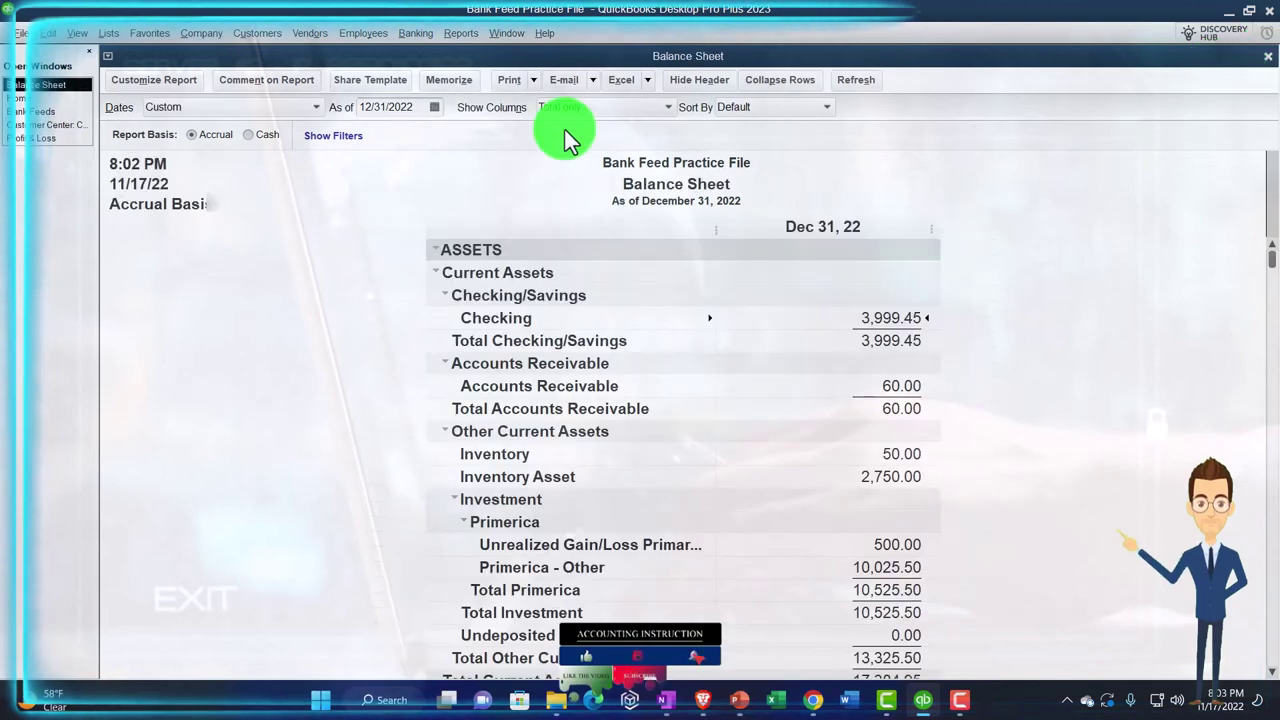
- Go back to the Home page and start a new Receive Payments form
left_click(40, 98)
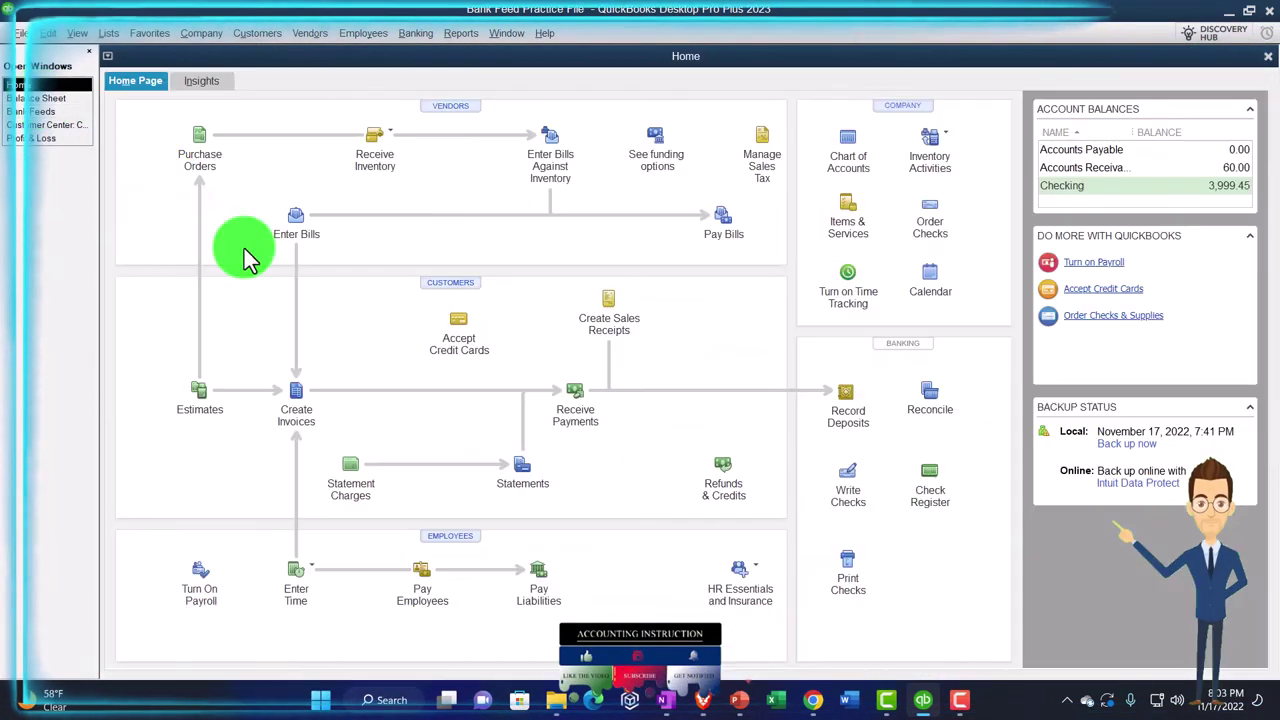
left_click(582, 408)
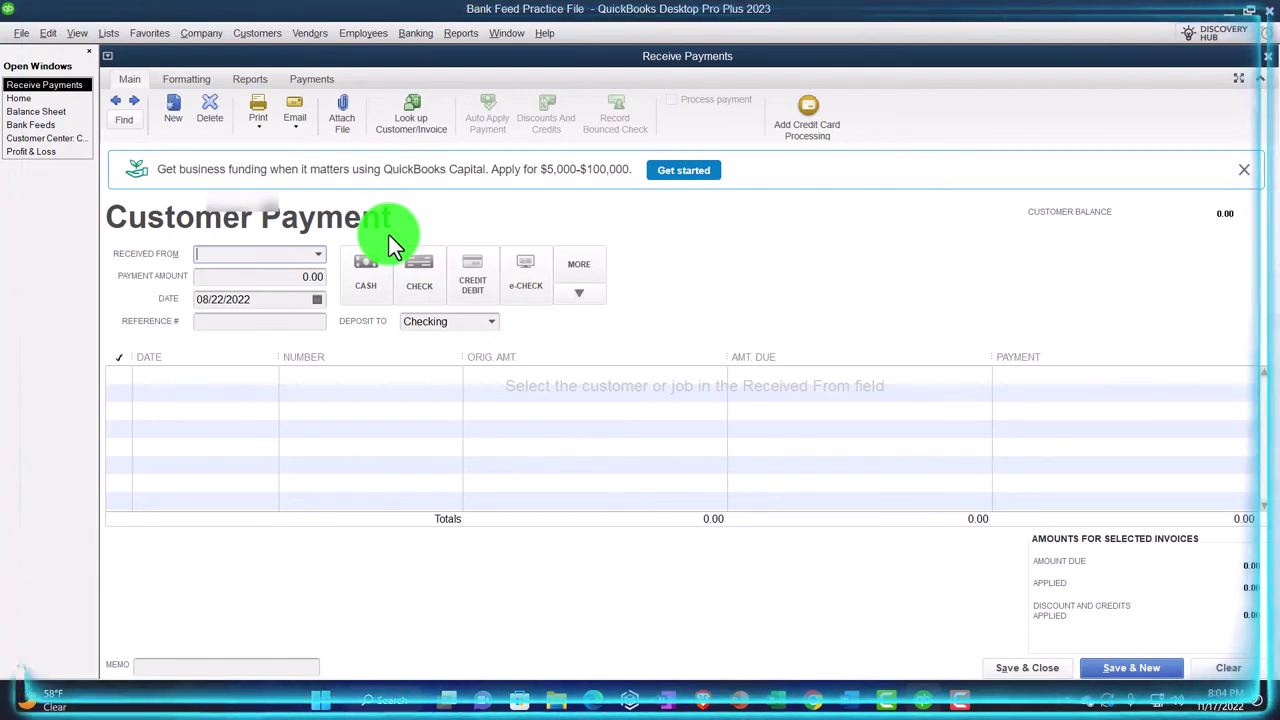
- Close the empty payment form without recording and bring up the Reports menu
left_click(1270, 58)
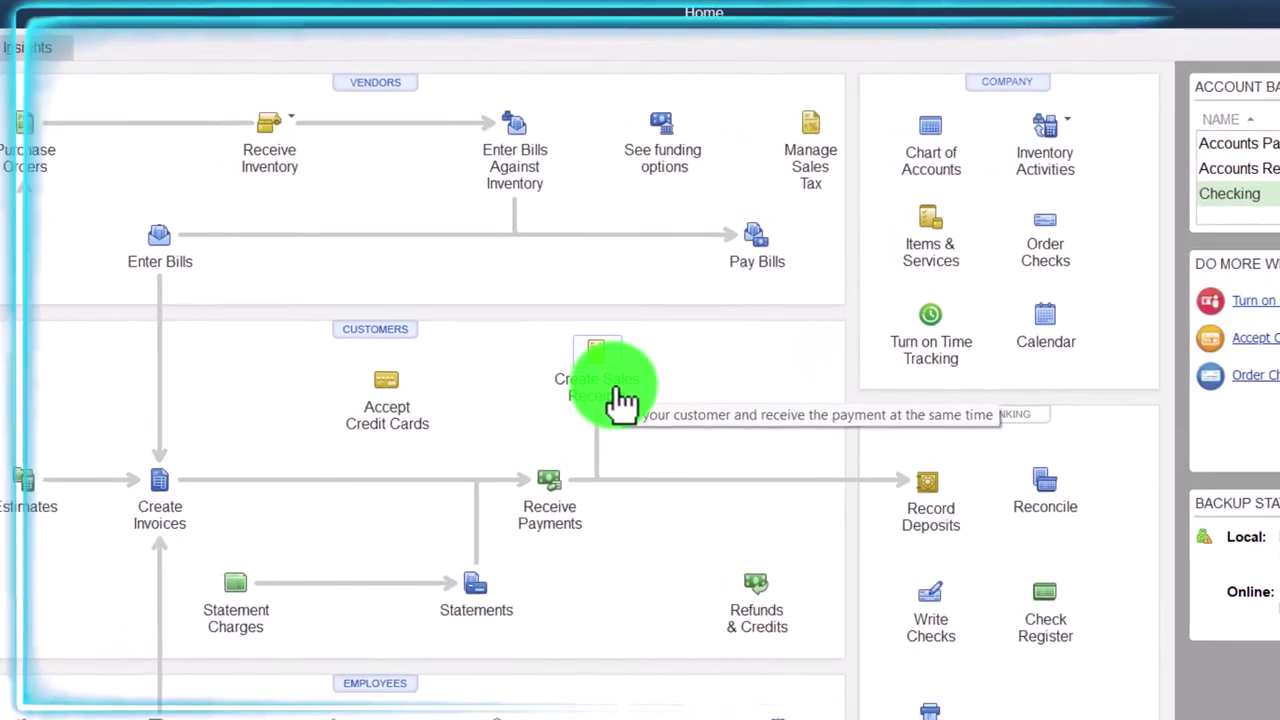
left_click(617, 400)
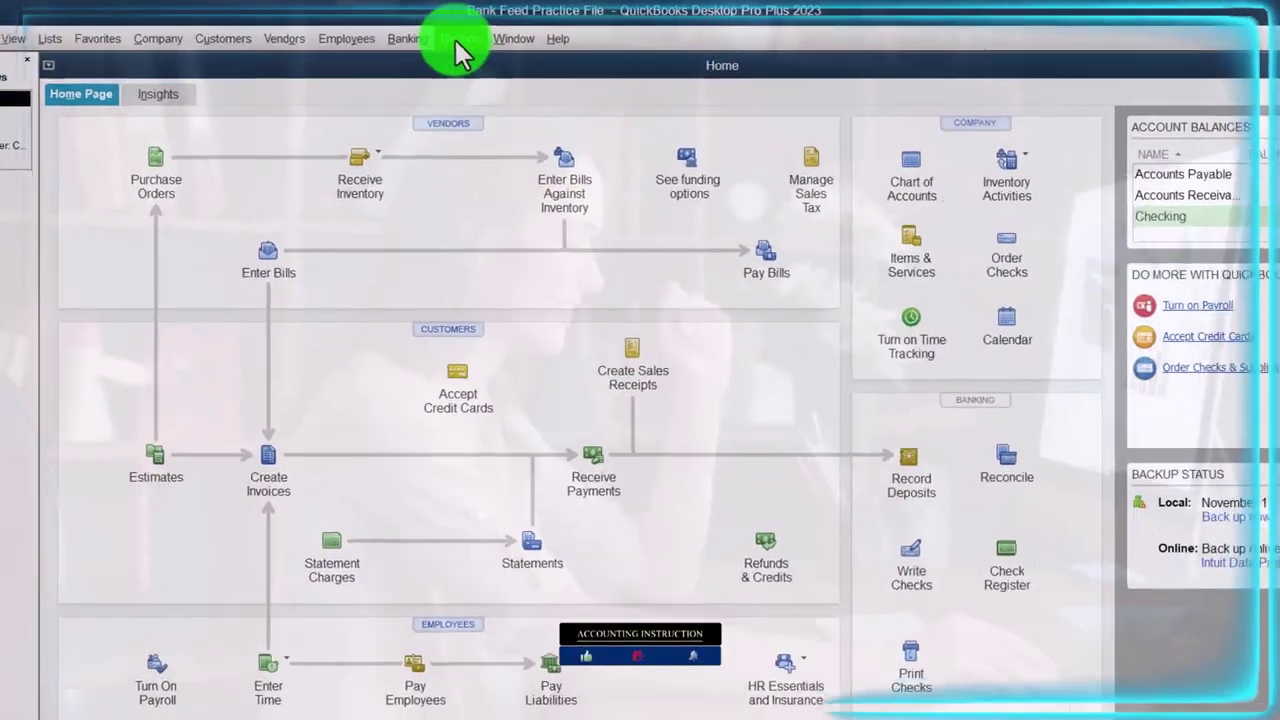
left_click(461, 33)
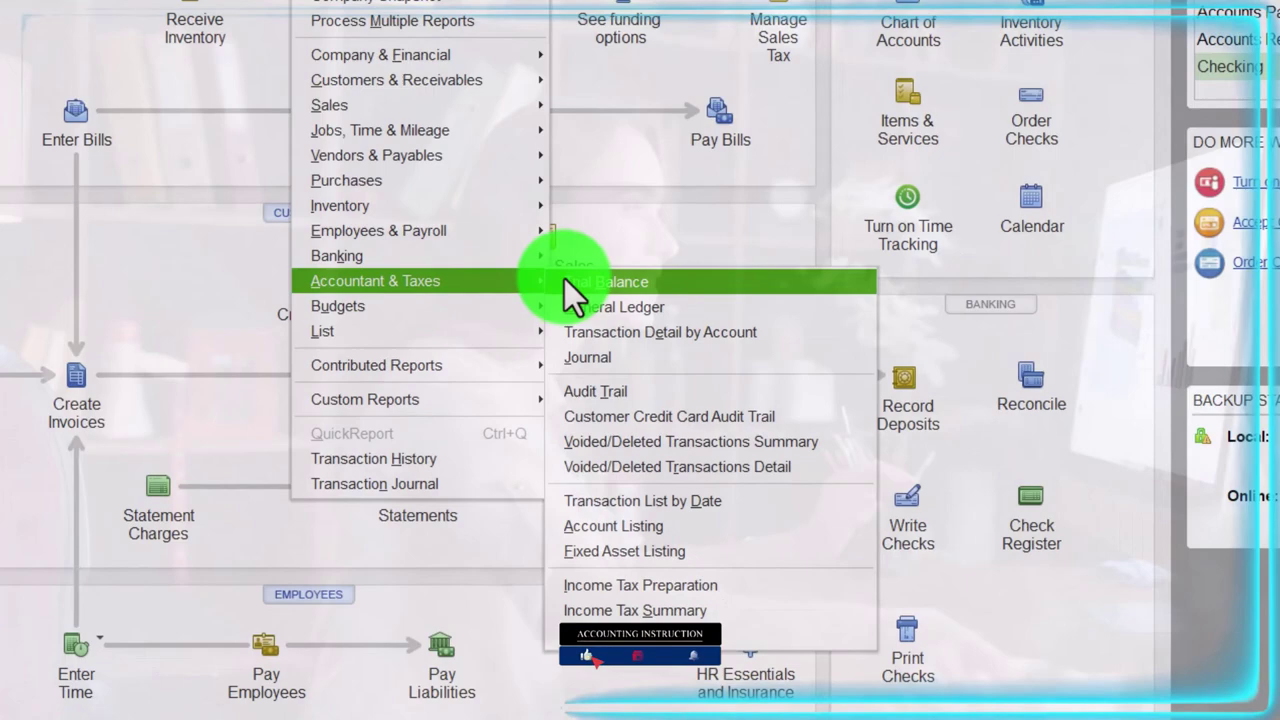
- Open the Trial Balance for 01/01/2022 to 12/31/2022
left_click(628, 360)
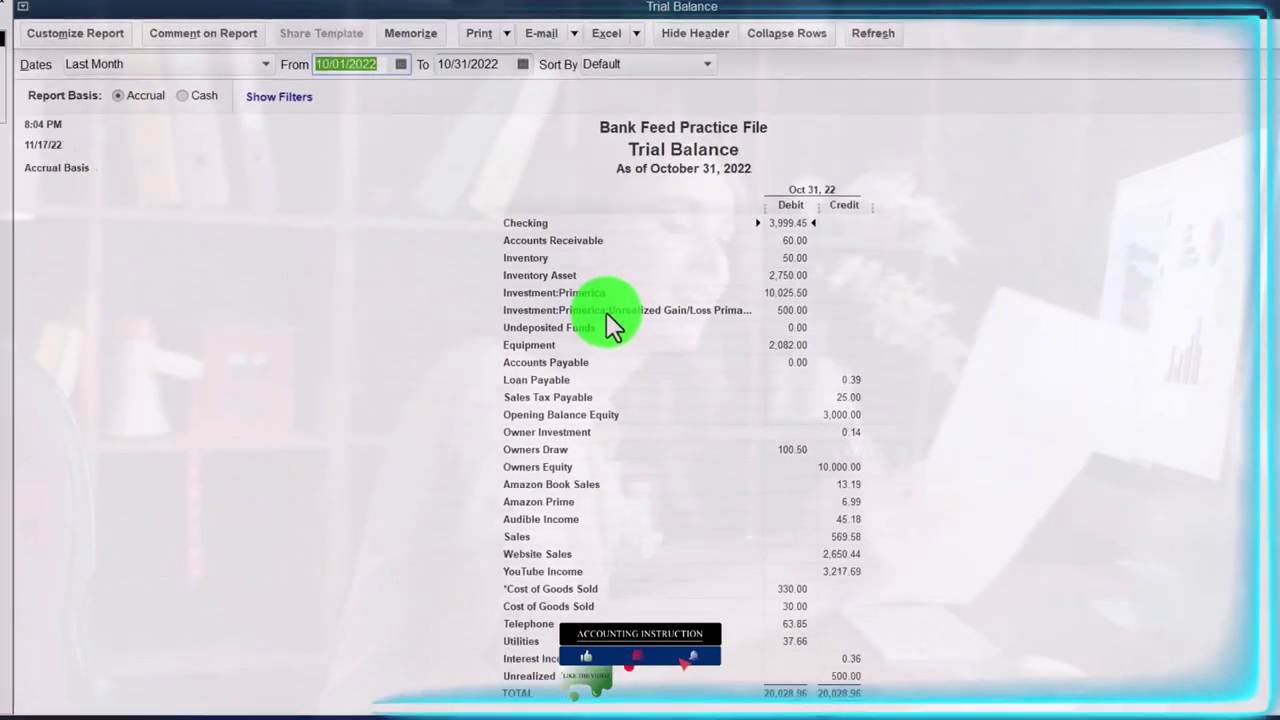
type("010122")
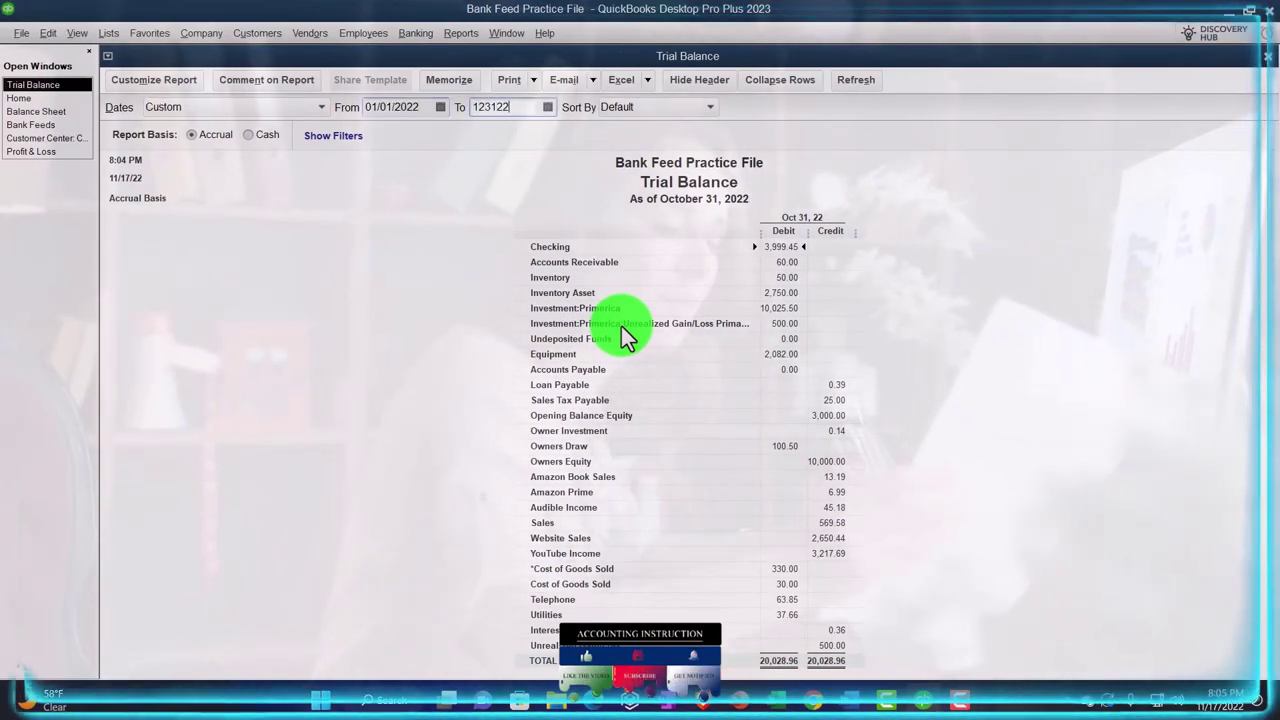
key("Tab")
- Enlarge the Trial Balance column label fonts and check the 20,028.96 totals
left_click(172, 87)
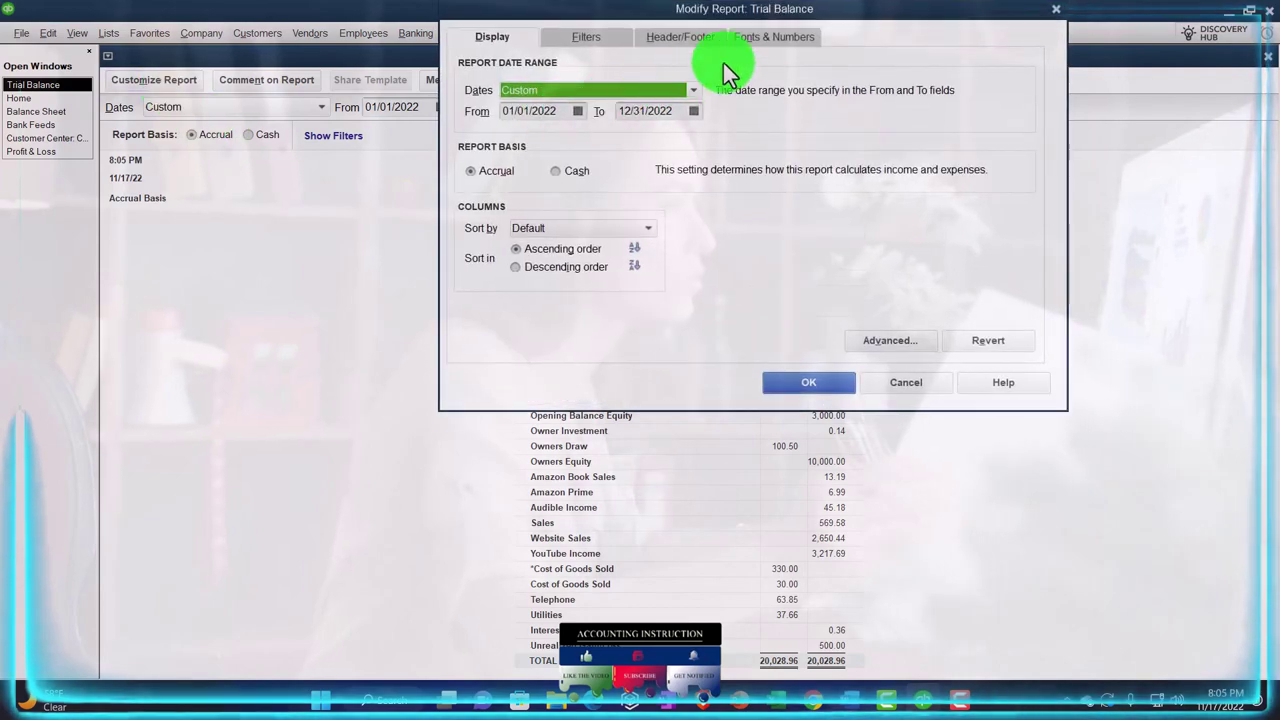
left_click(766, 42)
left_click(717, 244)
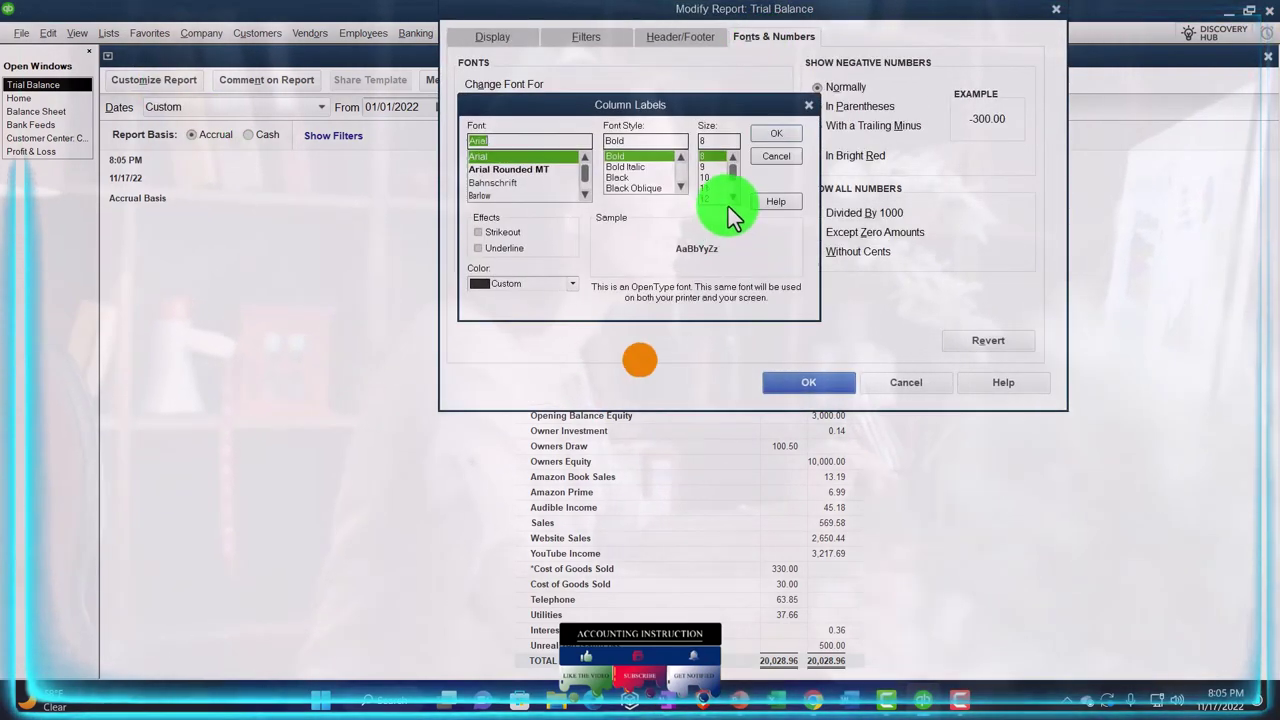
left_click(776, 133)
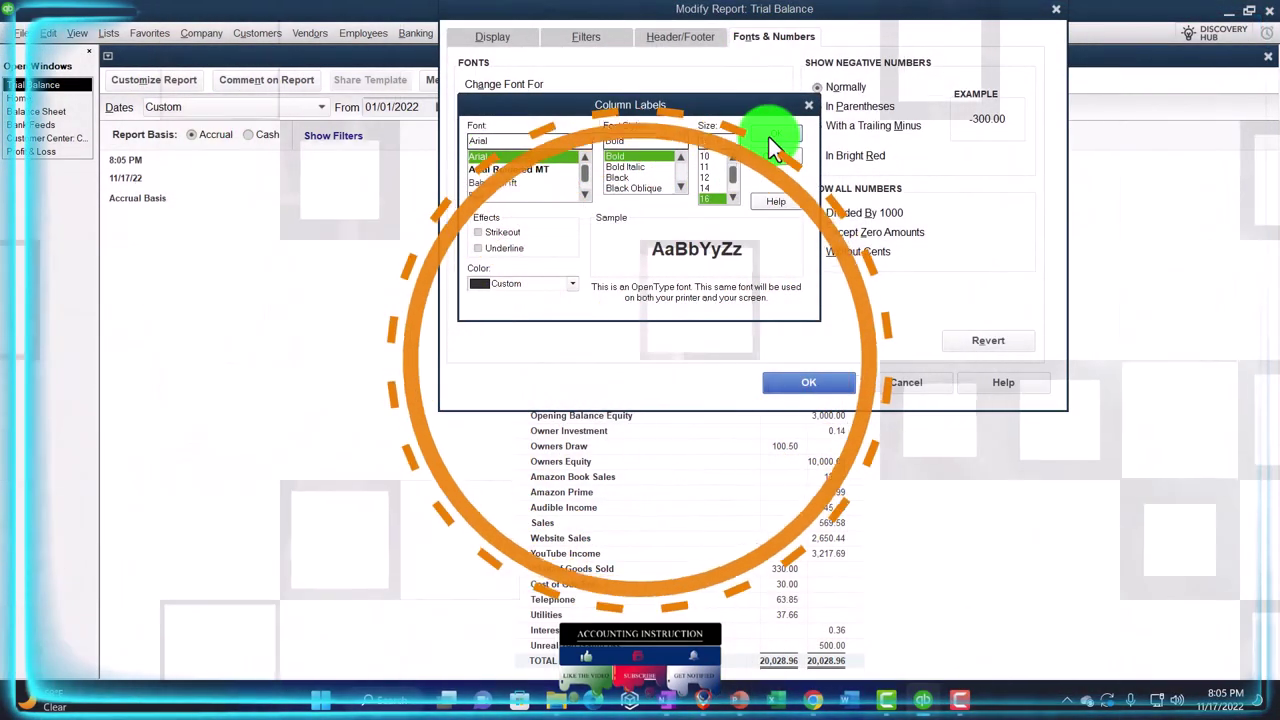
left_click(570, 214)
left_click(812, 383)
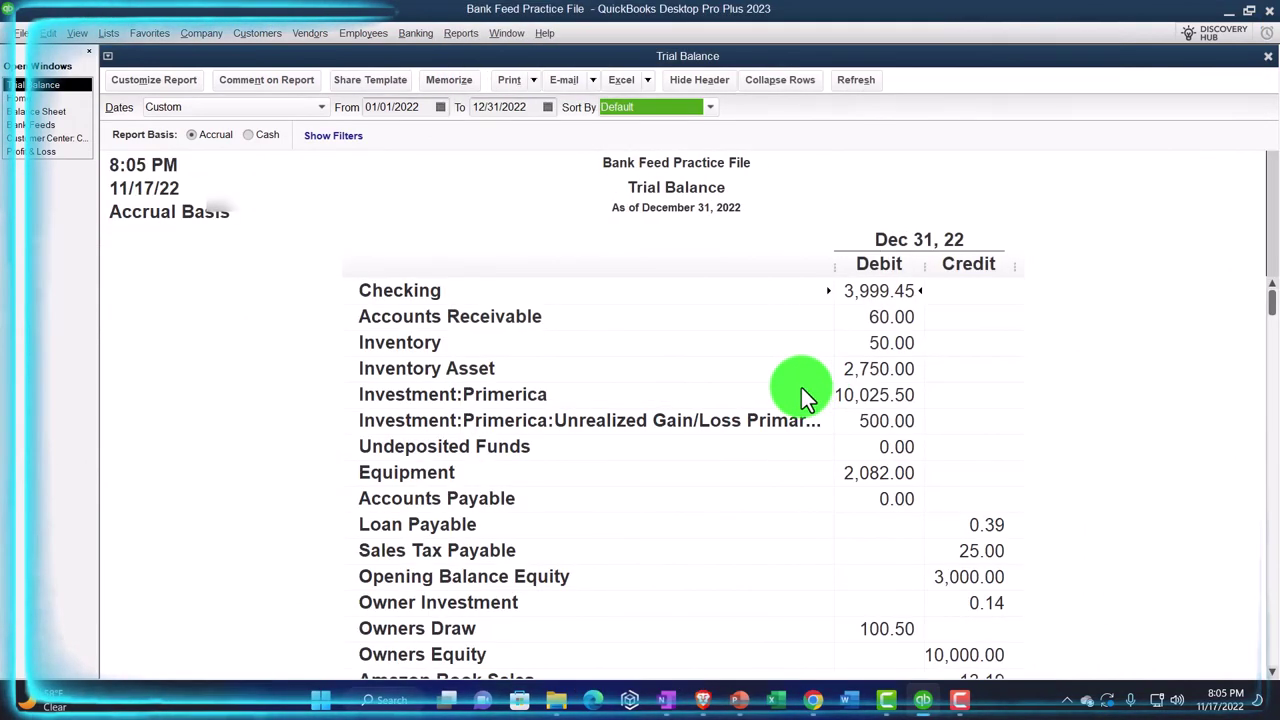
scroll(325, 337, "down", 1)
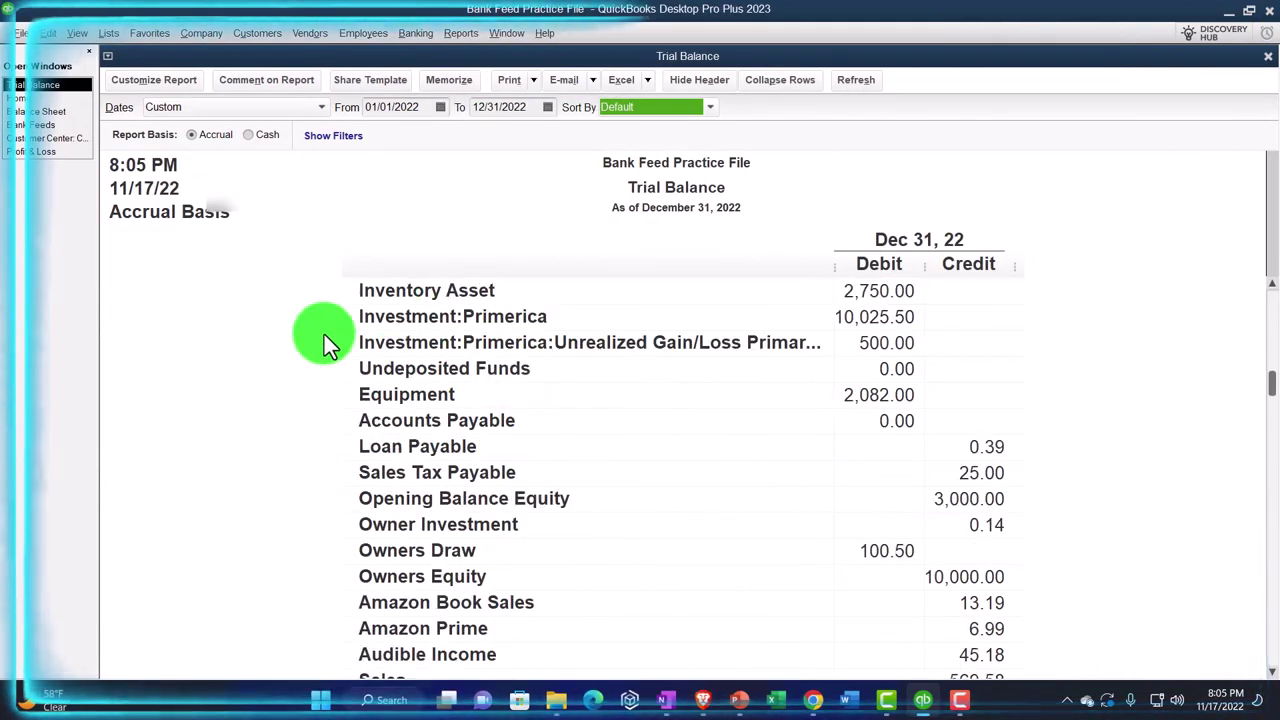
scroll(324, 334, "down", 1)
scroll(324, 334, "down", 1)
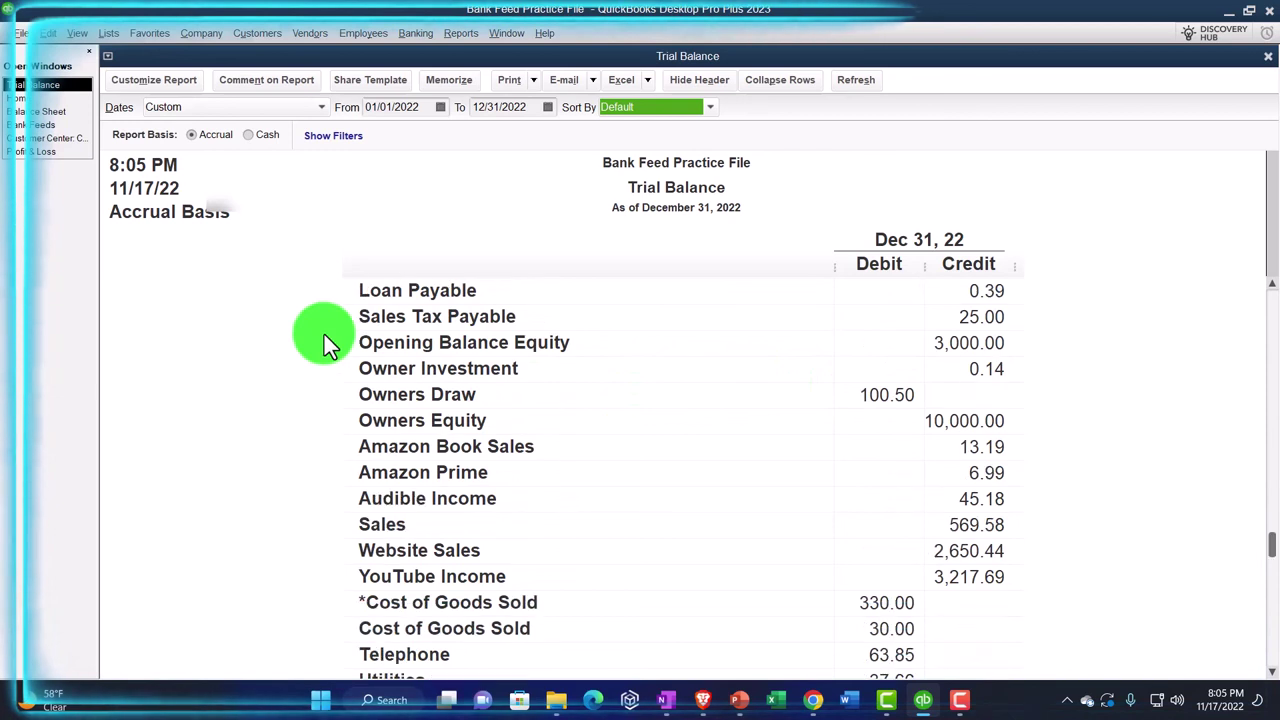
scroll(324, 334, "down", 1)
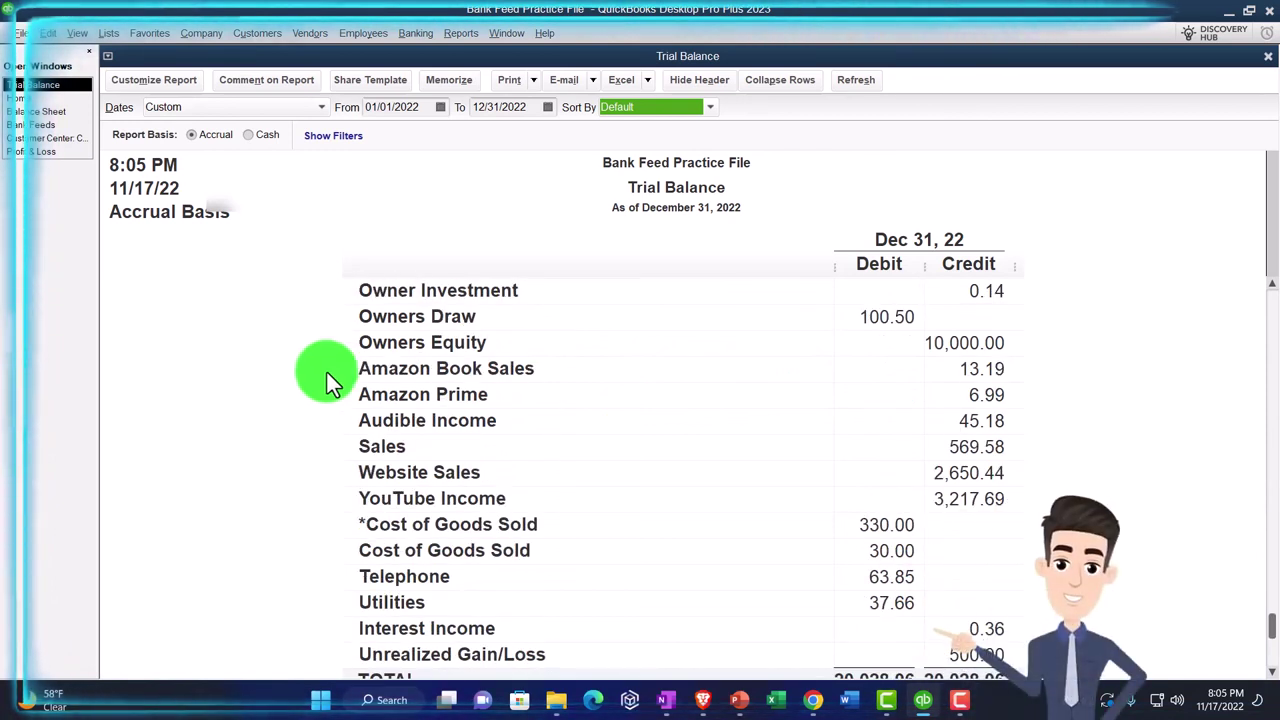
scroll(326, 371, "down", 1)
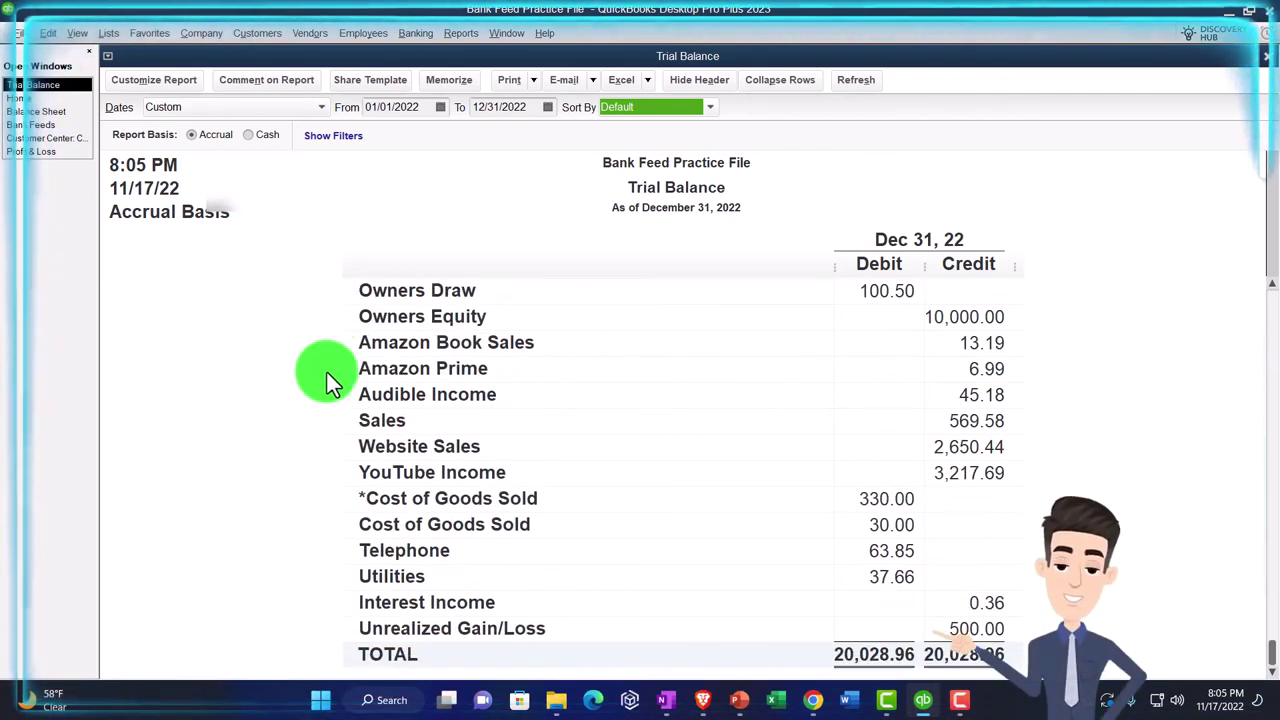